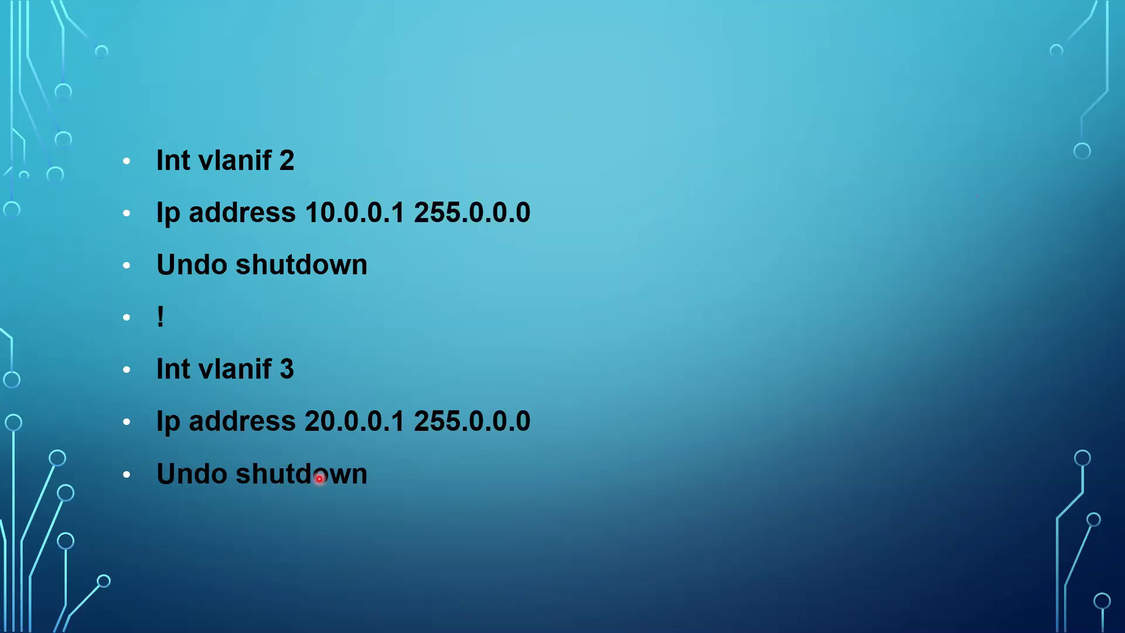
Switch to Paint and draw router R1 above the larger switch, linked to it and labelled with interface E0/0/0.
{"action": "key", "text": "alt+Tab"}
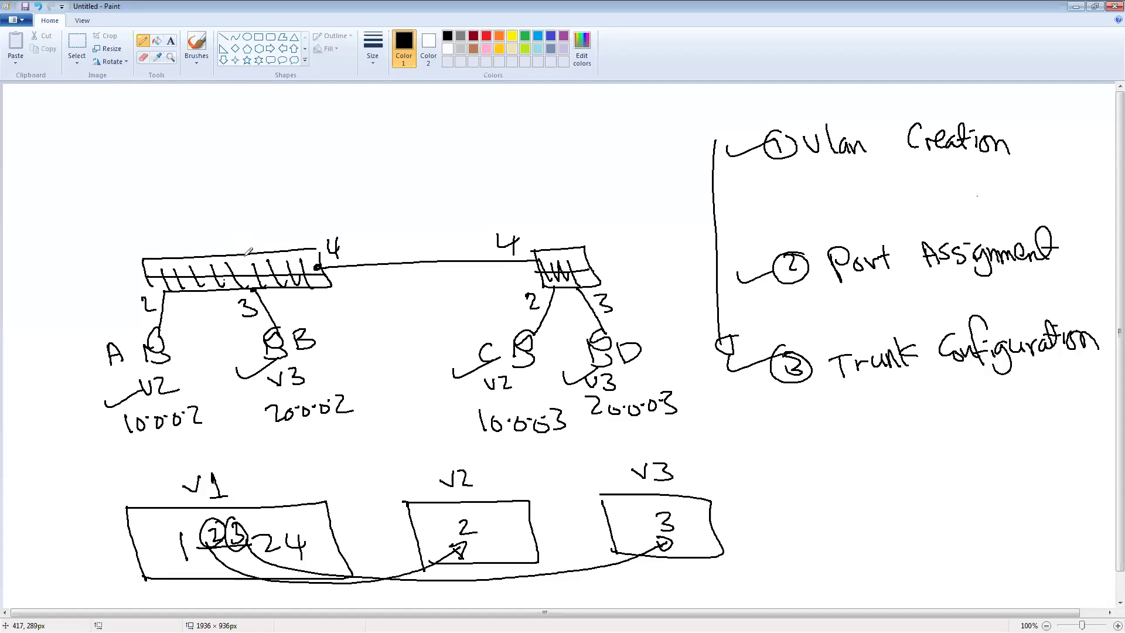
{"action": "mouse_move", "coordinate": [245, 257]}
{"action": "left_mouse_down"}
{"action": "mouse_move", "coordinate": [232, 143]}
{"action": "mouse_move", "coordinate": [202, 151]}
{"action": "mouse_move", "coordinate": [225, 123]}
{"action": "mouse_move", "coordinate": [235, 157]}
{"action": "left_mouse_up"}
{"action": "mouse_move", "coordinate": [236, 140]}
{"action": "left_mouse_down"}
{"action": "mouse_move", "coordinate": [222, 158]}
{"action": "mouse_move", "coordinate": [274, 116]}
{"action": "mouse_move", "coordinate": [275, 136]}
{"action": "left_mouse_up"}
{"action": "left_click_drag", "start_coordinate": [283, 118], "coordinate": [284, 137]}
{"action": "left_click_drag", "start_coordinate": [234, 166], "coordinate": [268, 175]}
{"action": "left_click_drag", "start_coordinate": [277, 161], "coordinate": [276, 184]}
{"action": "left_click_drag", "start_coordinate": [292, 164], "coordinate": [292, 166]}
{"action": "left_click_drag", "start_coordinate": [301, 165], "coordinate": [300, 166]}
Handwrite the label "trunk" beside the link between router R1 and the switch.
{"action": "mouse_move", "coordinate": [257, 204]}
{"action": "left_mouse_down"}
{"action": "mouse_move", "coordinate": [258, 224]}
{"action": "mouse_move", "coordinate": [264, 211]}
{"action": "left_mouse_up"}
{"action": "left_click_drag", "start_coordinate": [264, 221], "coordinate": [287, 211]}
{"action": "left_click_drag", "start_coordinate": [290, 222], "coordinate": [300, 222]}
{"action": "mouse_move", "coordinate": [305, 196]}
{"action": "left_mouse_down"}
{"action": "mouse_move", "coordinate": [306, 217]}
{"action": "mouse_move", "coordinate": [308, 206]}
{"action": "left_mouse_up"}
{"action": "left_click_drag", "start_coordinate": [308, 206], "coordinate": [323, 218]}
{"action": "left_click_drag", "start_coordinate": [301, 202], "coordinate": [293, 210]}
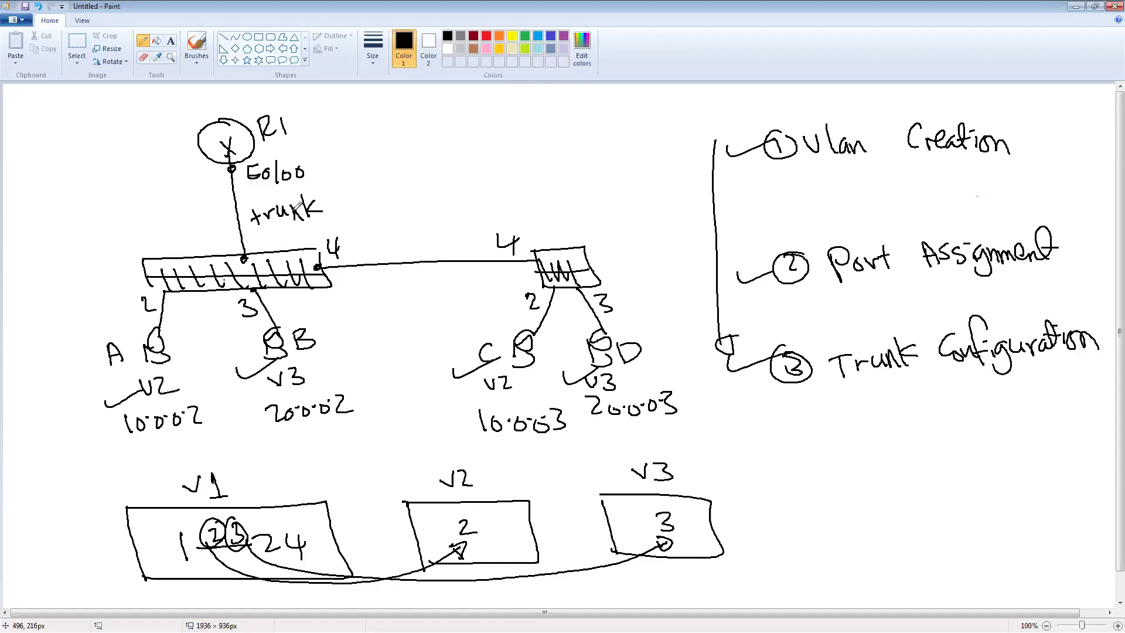
Draw two circles overlapping router R1 and label them "vlanif 2" and "vlanif 3".
{"action": "mouse_move", "coordinate": [197, 129]}
{"action": "left_mouse_down"}
{"action": "mouse_move", "coordinate": [191, 157]}
{"action": "mouse_move", "coordinate": [200, 123]}
{"action": "left_mouse_up"}
{"action": "left_click_drag", "start_coordinate": [110, 140], "coordinate": [123, 138]}
{"action": "mouse_move", "coordinate": [125, 133]}
{"action": "left_mouse_down"}
{"action": "mouse_move", "coordinate": [126, 153]}
{"action": "mouse_move", "coordinate": [154, 151]}
{"action": "left_mouse_up"}
{"action": "mouse_move", "coordinate": [171, 122]}
{"action": "left_mouse_down"}
{"action": "mouse_move", "coordinate": [163, 153]}
{"action": "mouse_move", "coordinate": [173, 140]}
{"action": "left_mouse_up"}
{"action": "left_click_drag", "start_coordinate": [176, 126], "coordinate": [188, 137]}
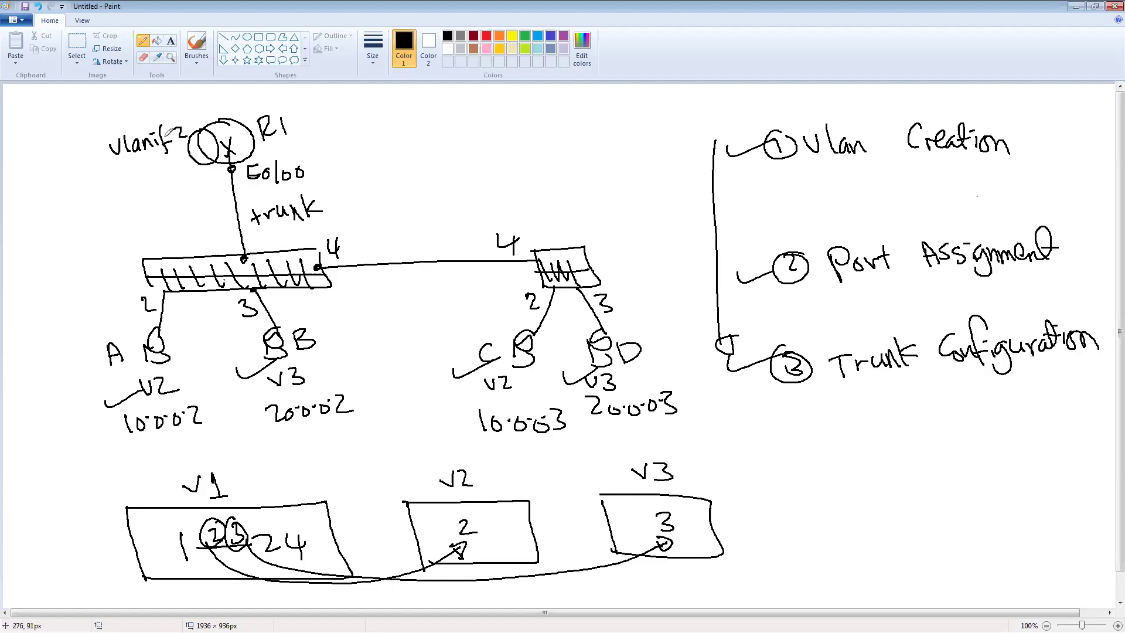
{"action": "mouse_move", "coordinate": [271, 125]}
{"action": "left_mouse_down"}
{"action": "mouse_move", "coordinate": [243, 130]}
{"action": "mouse_move", "coordinate": [283, 144]}
{"action": "mouse_move", "coordinate": [317, 121]}
{"action": "mouse_move", "coordinate": [326, 139]}
{"action": "left_mouse_up"}
{"action": "left_click_drag", "start_coordinate": [330, 133], "coordinate": [363, 147]}
{"action": "left_click_drag", "start_coordinate": [360, 132], "coordinate": [405, 144]}
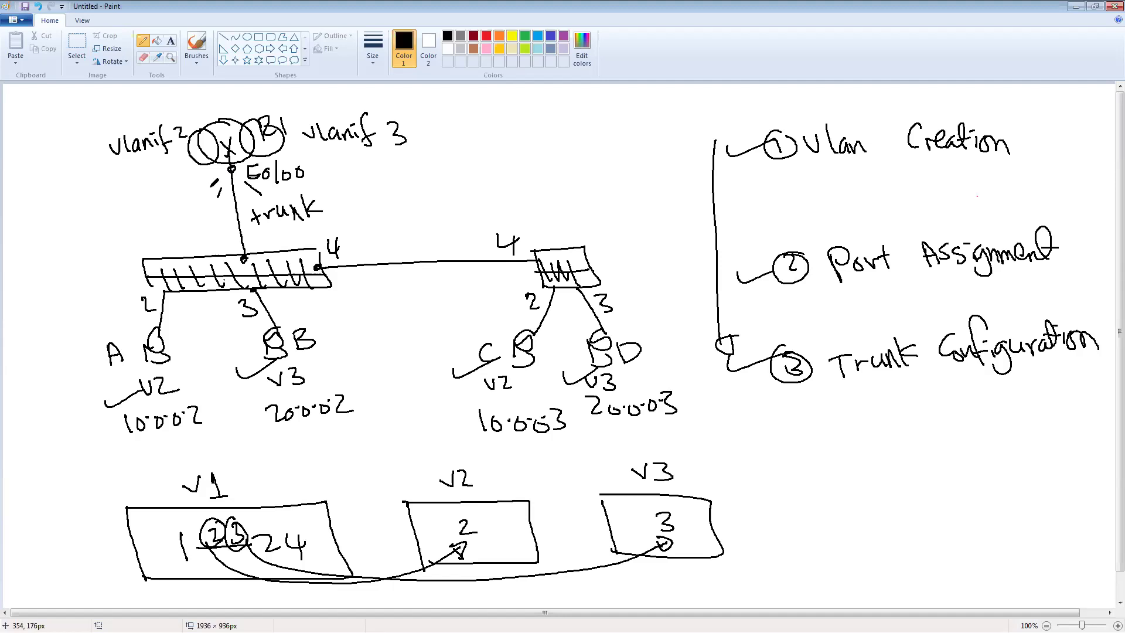
Write address 10.0.0.1 under the vlanif 2 label and 20.0.0.1 under the vlanif 3 label.
{"action": "mouse_move", "coordinate": [92, 171]}
{"action": "left_mouse_down"}
{"action": "mouse_move", "coordinate": [94, 186]}
{"action": "mouse_move", "coordinate": [108, 176]}
{"action": "left_mouse_up"}
{"action": "mouse_move", "coordinate": [117, 177]}
{"action": "left_mouse_down"}
{"action": "mouse_move", "coordinate": [146, 170]}
{"action": "mouse_move", "coordinate": [178, 181]}
{"action": "left_mouse_up"}
{"action": "left_click", "coordinate": [137, 173]}
{"action": "left_click", "coordinate": [158, 168]}
{"action": "mouse_move", "coordinate": [340, 159]}
{"action": "left_mouse_down"}
{"action": "mouse_move", "coordinate": [352, 172]}
{"action": "mouse_move", "coordinate": [370, 162]}
{"action": "mouse_move", "coordinate": [430, 171]}
{"action": "left_mouse_up"}
{"action": "left_click", "coordinate": [411, 159]}
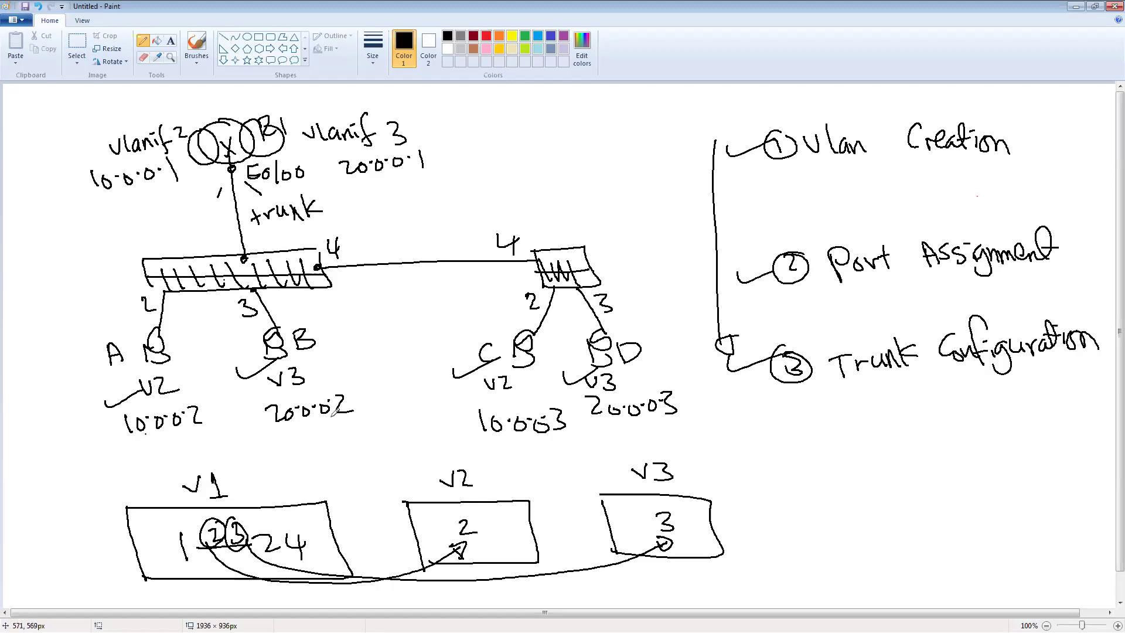
Write gateway 10.0.0.1 below the addresses of the VLAN 2 computers A and C.
{"action": "mouse_move", "coordinate": [138, 447]}
{"action": "left_mouse_down"}
{"action": "mouse_move", "coordinate": [140, 461]}
{"action": "mouse_move", "coordinate": [171, 441]}
{"action": "left_mouse_up"}
{"action": "left_click", "coordinate": [157, 444]}
{"action": "left_click_drag", "start_coordinate": [194, 431], "coordinate": [187, 442]}
{"action": "left_click_drag", "start_coordinate": [212, 433], "coordinate": [217, 455]}
{"action": "left_click_drag", "start_coordinate": [479, 437], "coordinate": [480, 458]}
{"action": "left_click", "coordinate": [506, 444]}
{"action": "mouse_move", "coordinate": [493, 444]}
{"action": "left_mouse_down"}
{"action": "mouse_move", "coordinate": [542, 445]}
{"action": "mouse_move", "coordinate": [562, 462]}
{"action": "left_mouse_up"}
{"action": "left_click", "coordinate": [531, 444]}
{"action": "left_click", "coordinate": [554, 440]}
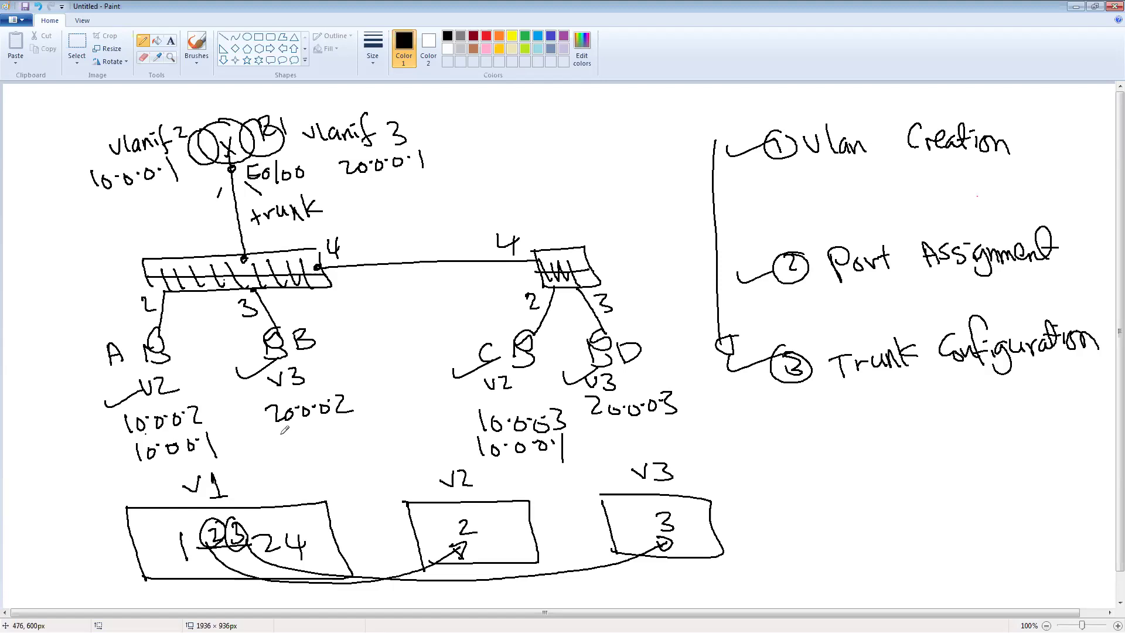
Write gateway 20.0.0.1 below the addresses of the VLAN 3 computers B and D.
{"action": "left_click_drag", "start_coordinate": [282, 434], "coordinate": [301, 452]}
{"action": "mouse_move", "coordinate": [309, 442]}
{"action": "left_mouse_down"}
{"action": "mouse_move", "coordinate": [349, 437]}
{"action": "mouse_move", "coordinate": [376, 449]}
{"action": "left_mouse_up"}
{"action": "left_click", "coordinate": [317, 440]}
{"action": "left_click", "coordinate": [358, 432]}
{"action": "mouse_move", "coordinate": [589, 436]}
{"action": "left_mouse_down"}
{"action": "mouse_move", "coordinate": [605, 446]}
{"action": "mouse_move", "coordinate": [683, 440]}
{"action": "left_mouse_up"}
{"action": "left_click", "coordinate": [647, 437]}
{"action": "left_click", "coordinate": [670, 438]}
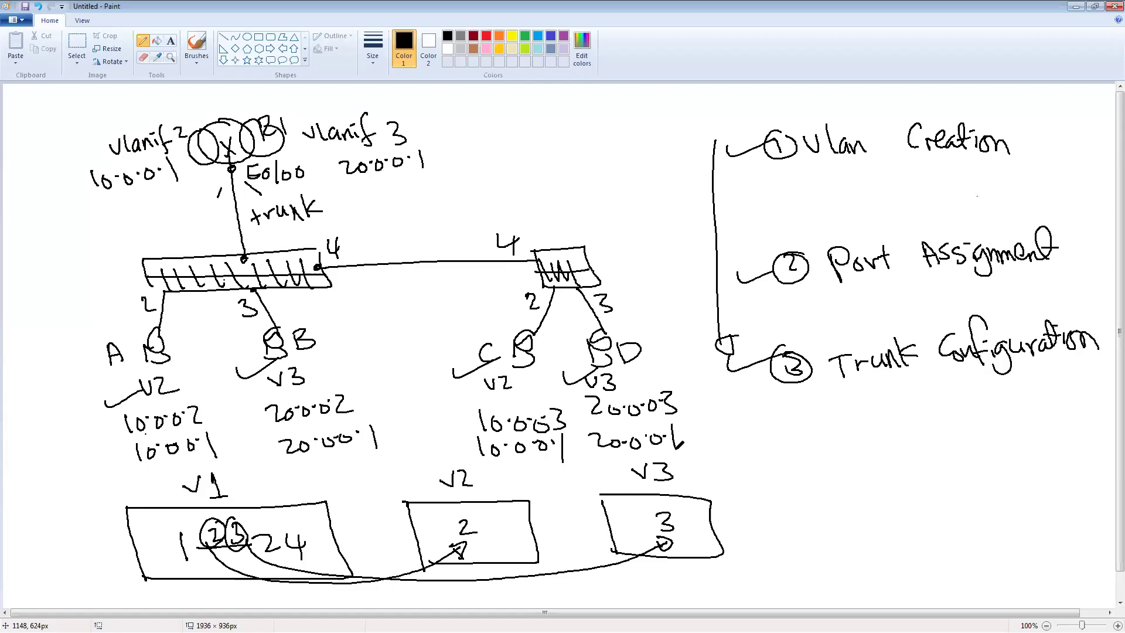
Draw curved lines from computer A to B, C and D and from C to D, and circle router R1.
{"action": "mouse_move", "coordinate": [166, 343]}
{"action": "left_mouse_down"}
{"action": "mouse_move", "coordinate": [250, 354]}
{"action": "mouse_move", "coordinate": [273, 319]}
{"action": "mouse_move", "coordinate": [491, 352]}
{"action": "mouse_move", "coordinate": [438, 311]}
{"action": "mouse_move", "coordinate": [606, 347]}
{"action": "left_mouse_up"}
{"action": "left_click_drag", "start_coordinate": [534, 358], "coordinate": [595, 351]}
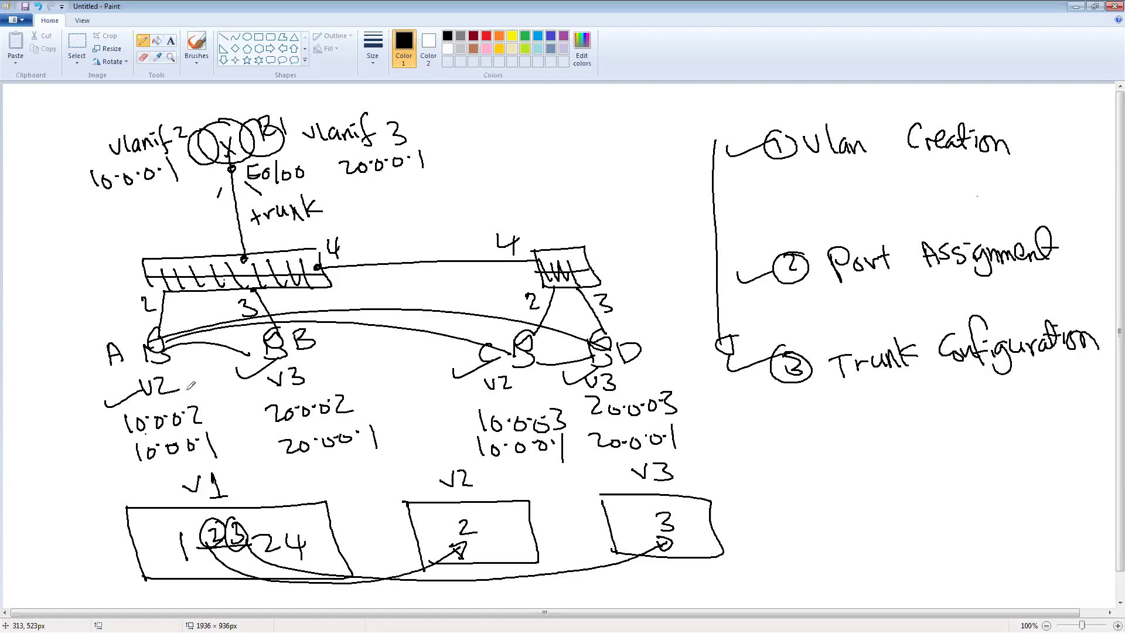
{"action": "mouse_move", "coordinate": [240, 105]}
{"action": "left_mouse_down"}
{"action": "mouse_move", "coordinate": [253, 186]}
{"action": "mouse_move", "coordinate": [208, 110]}
{"action": "left_mouse_up"}
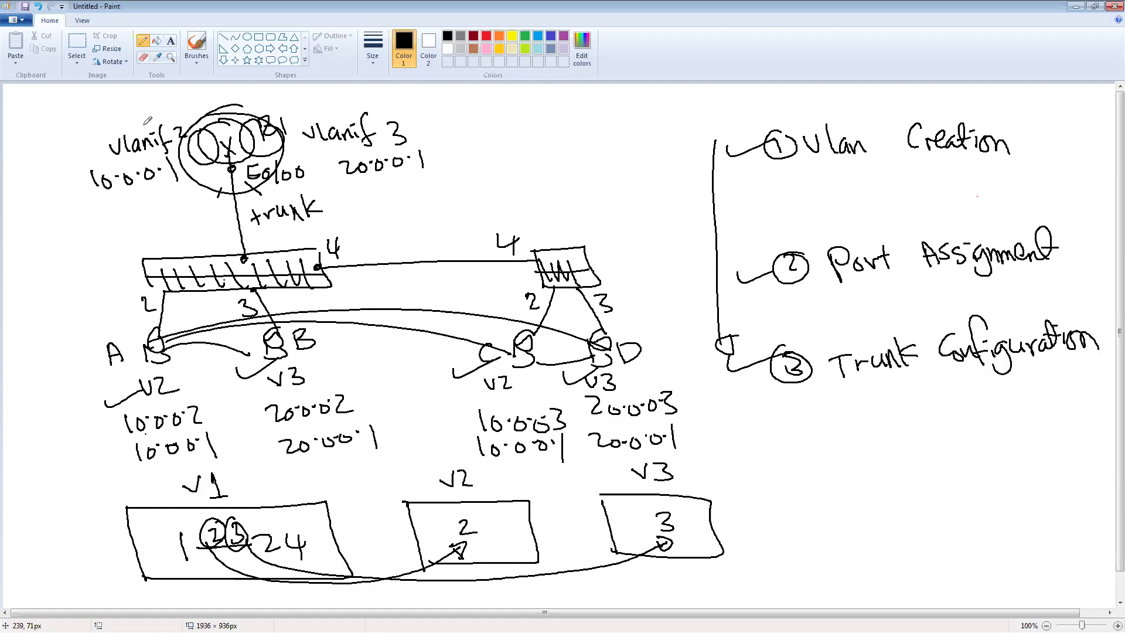
Return to the slideshow, advance to the "LAB (VLANs and Intervlan Routing)" slide, and switch to the eNSP topology.
{"action": "key", "text": "alt+Tab"}
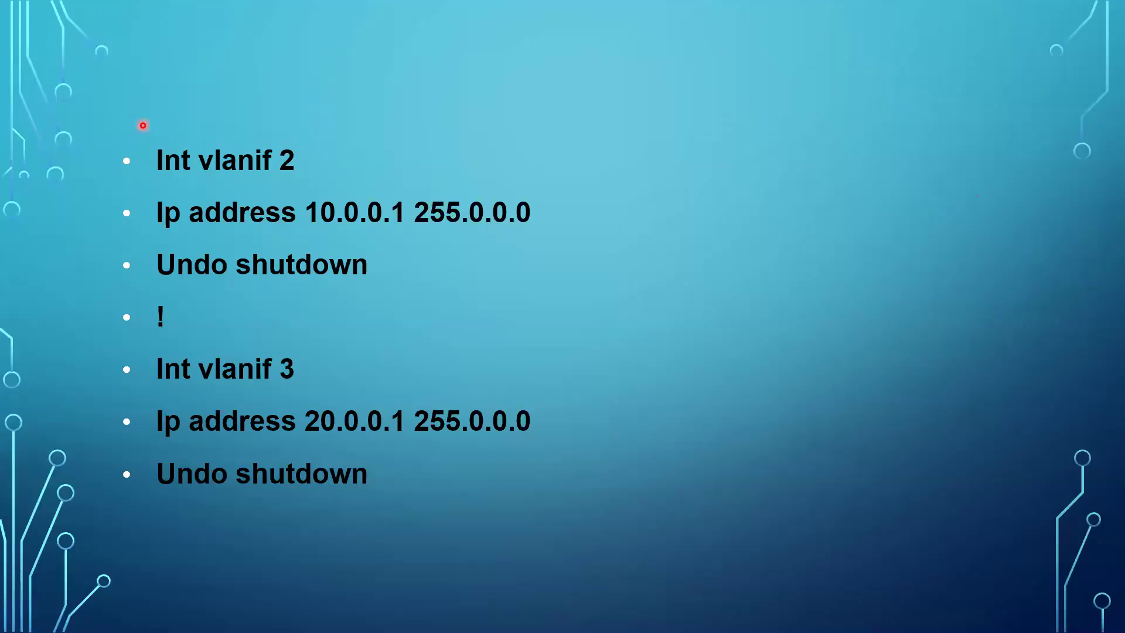
{"action": "key", "text": "Right"}
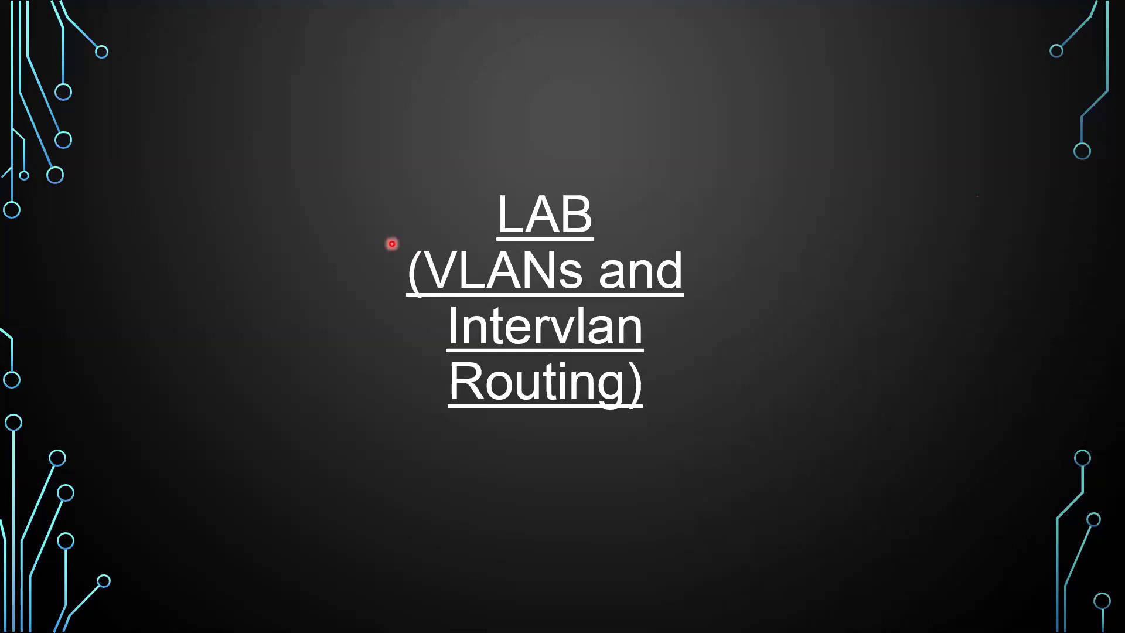
{"action": "key", "text": "alt+Tab"}
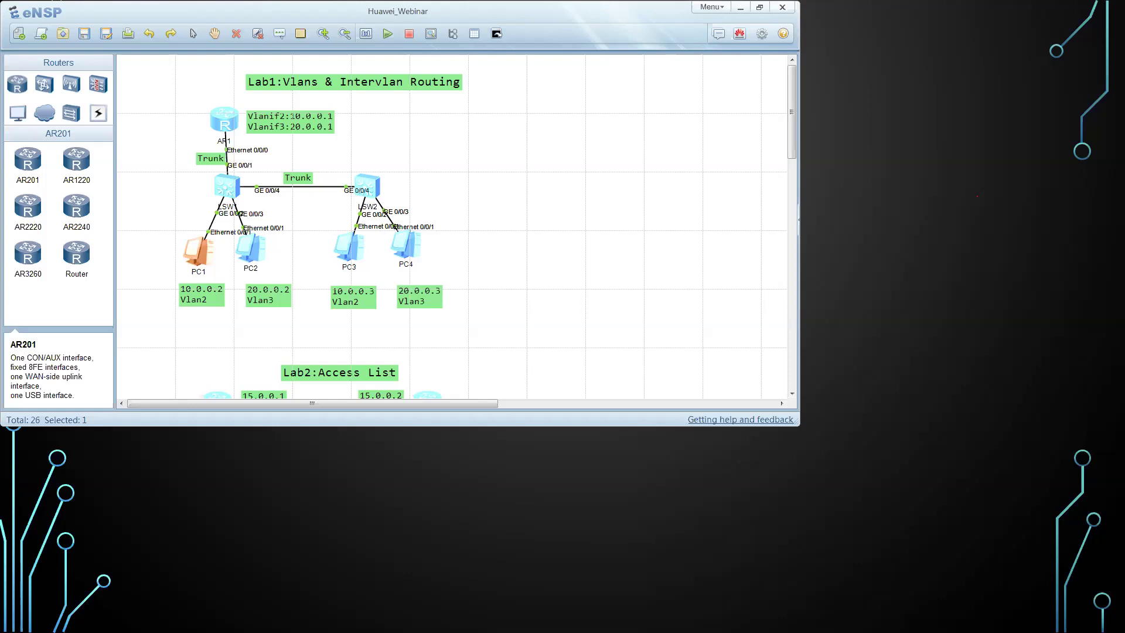
Review the IPv4 address, subnet mask and gateway settings of PC1 and PC2.
{"action": "left_click_drag", "start_coordinate": [120, 152], "coordinate": [718, 149]}
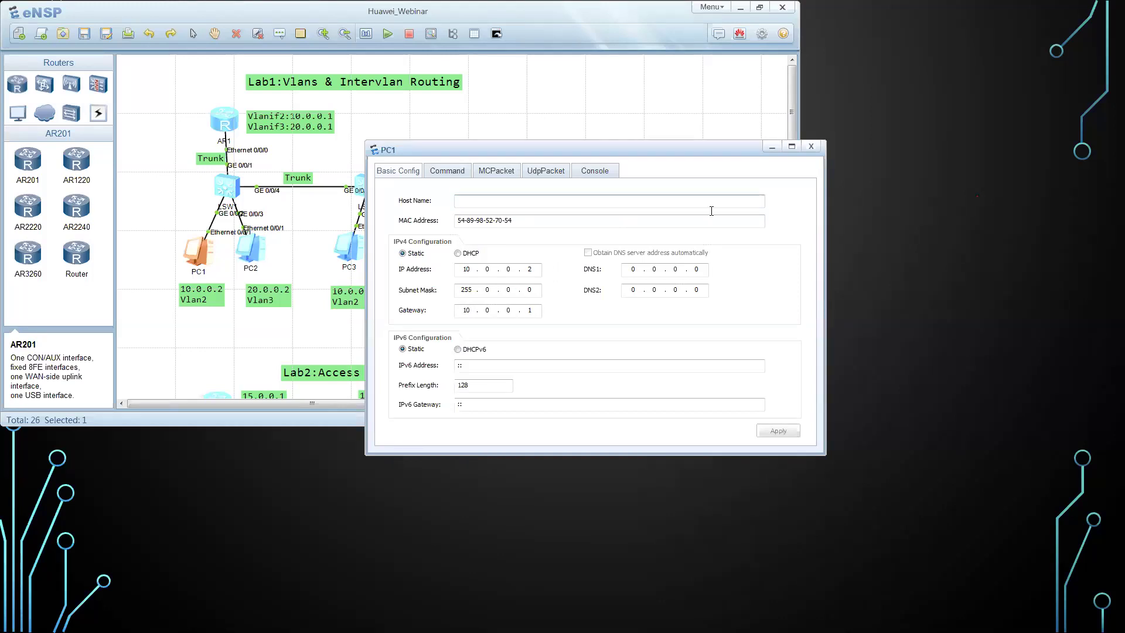
{"action": "left_click", "coordinate": [811, 146]}
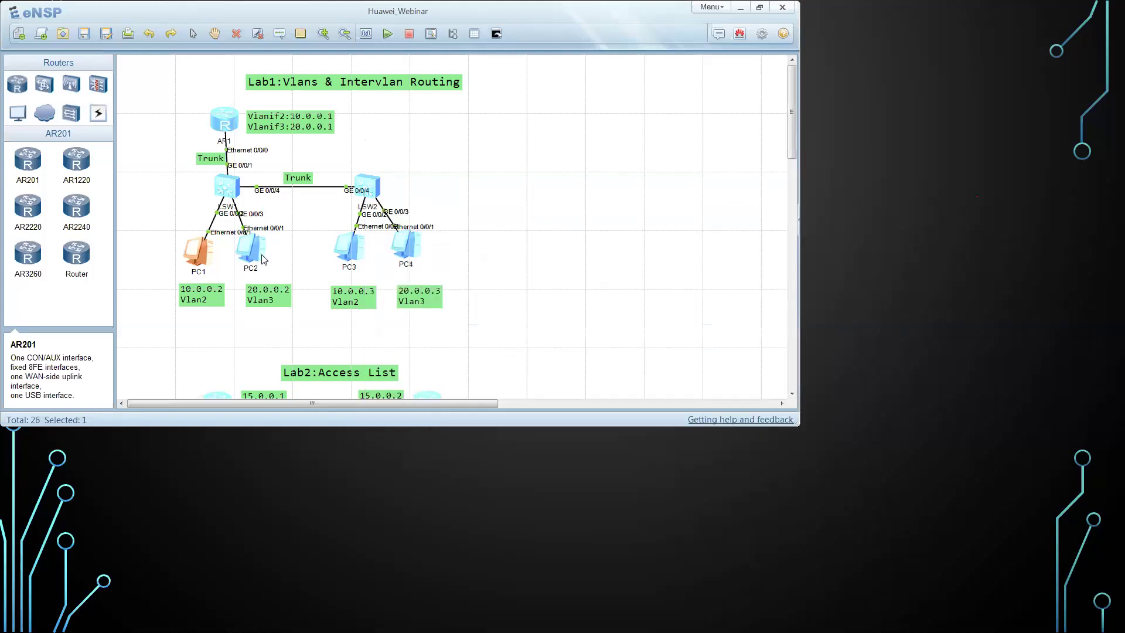
{"action": "left_click", "coordinate": [251, 253]}
{"action": "double_click", "coordinate": [251, 254]}
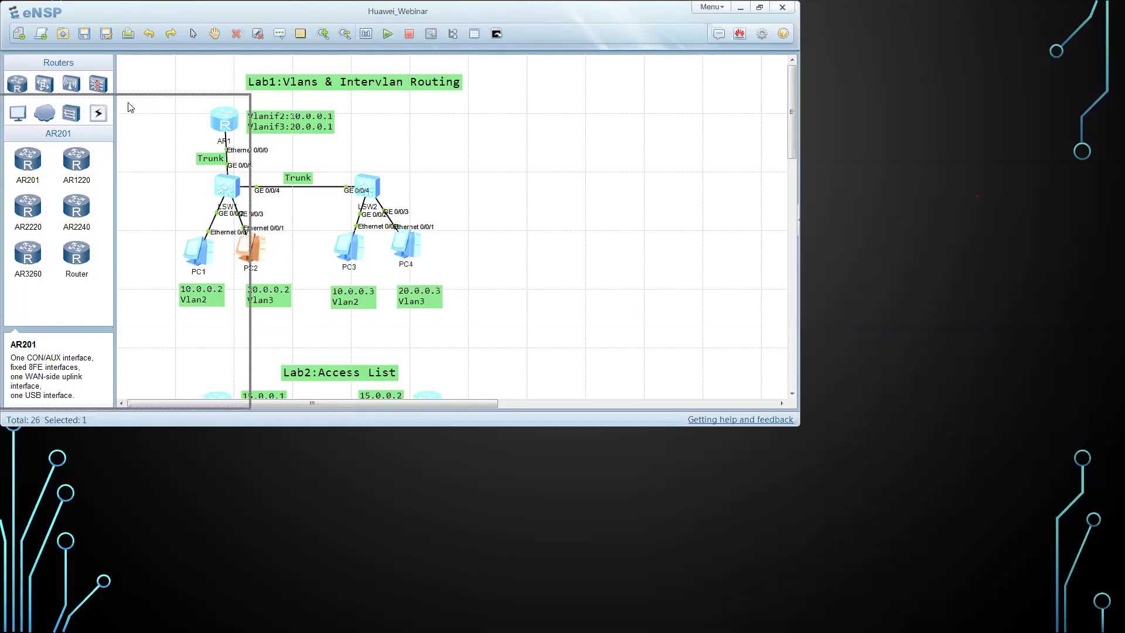
{"action": "left_click_drag", "start_coordinate": [135, 101], "coordinate": [450, 88]}
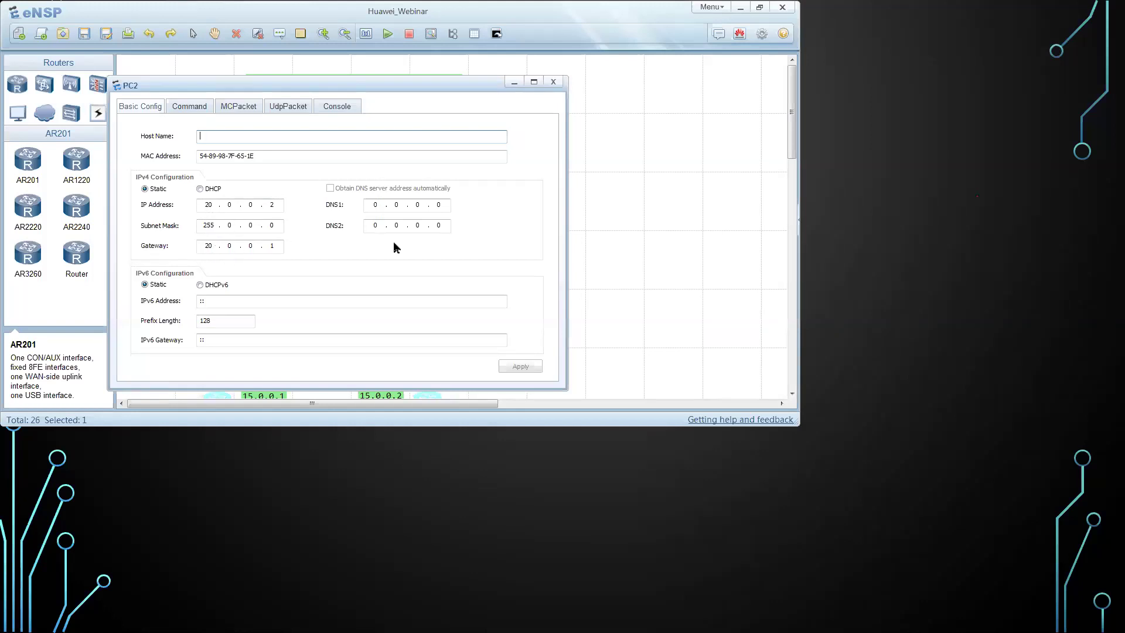
{"action": "left_click", "coordinate": [554, 82]}
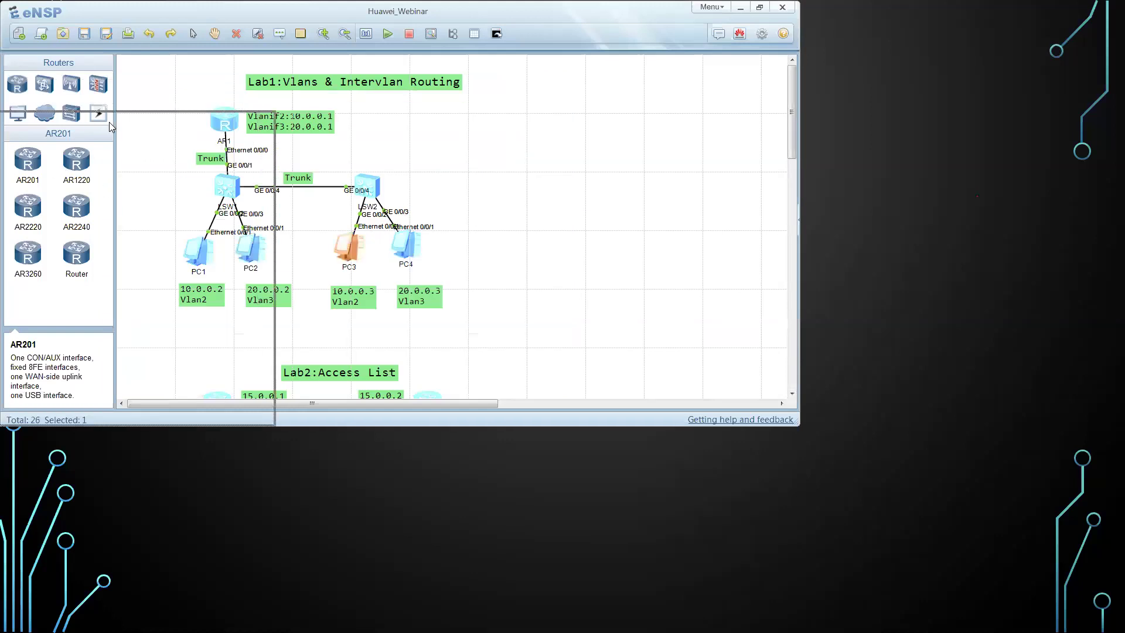
Review the IPv4 address, subnet mask and gateway settings of PC3 and PC4.
{"action": "left_click_drag", "start_coordinate": [110, 125], "coordinate": [469, 126]}
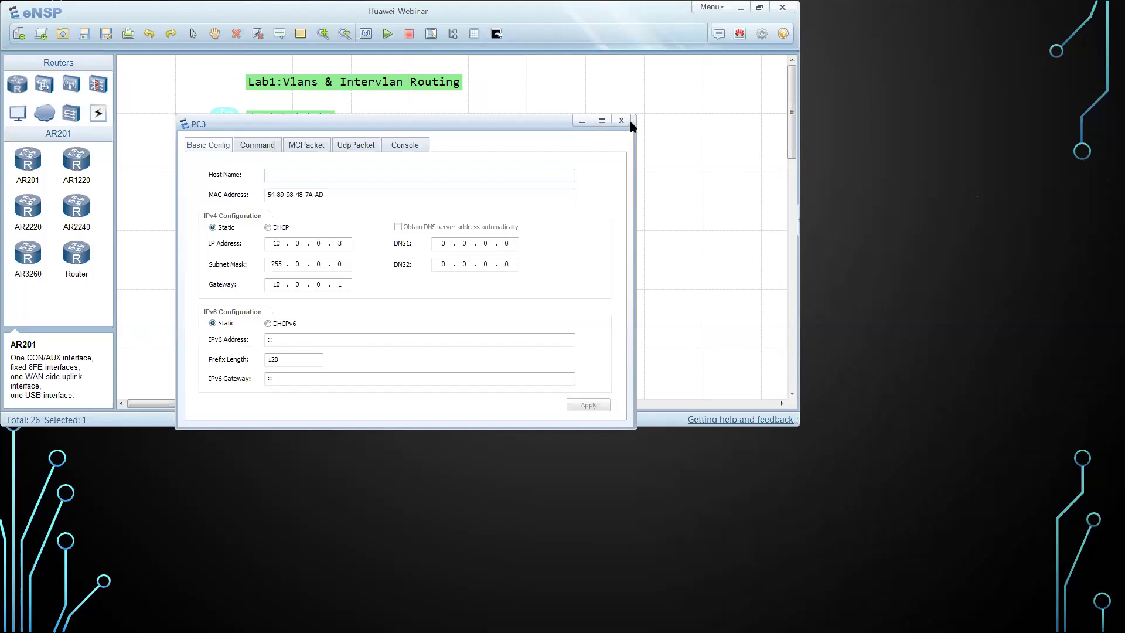
{"action": "left_click", "coordinate": [586, 123]}
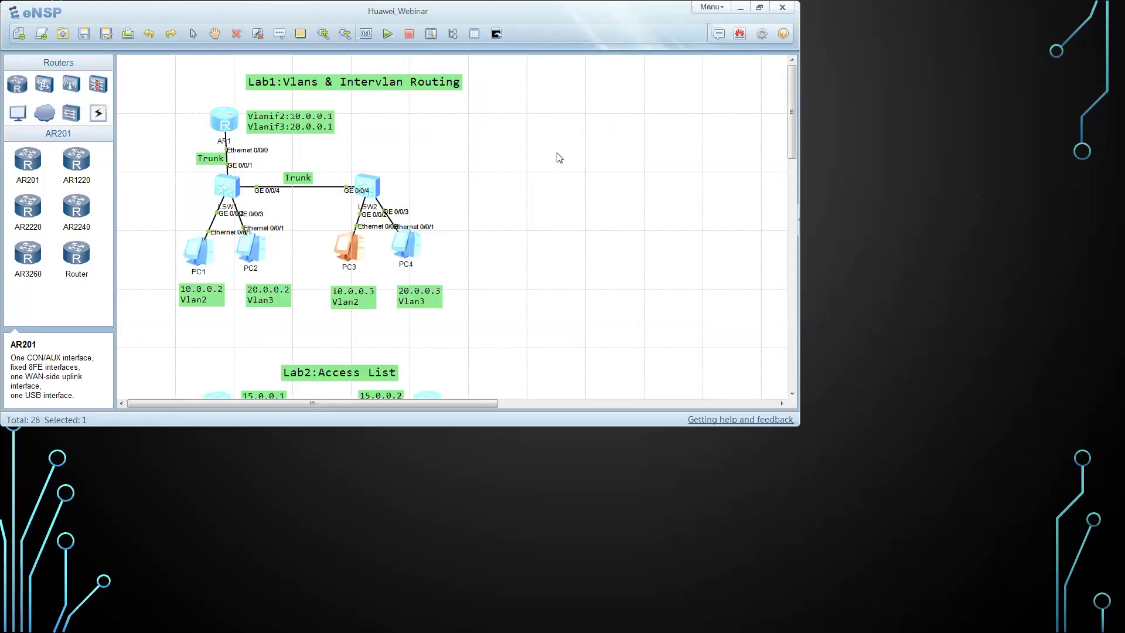
{"action": "left_click", "coordinate": [410, 248]}
{"action": "double_click", "coordinate": [407, 246]}
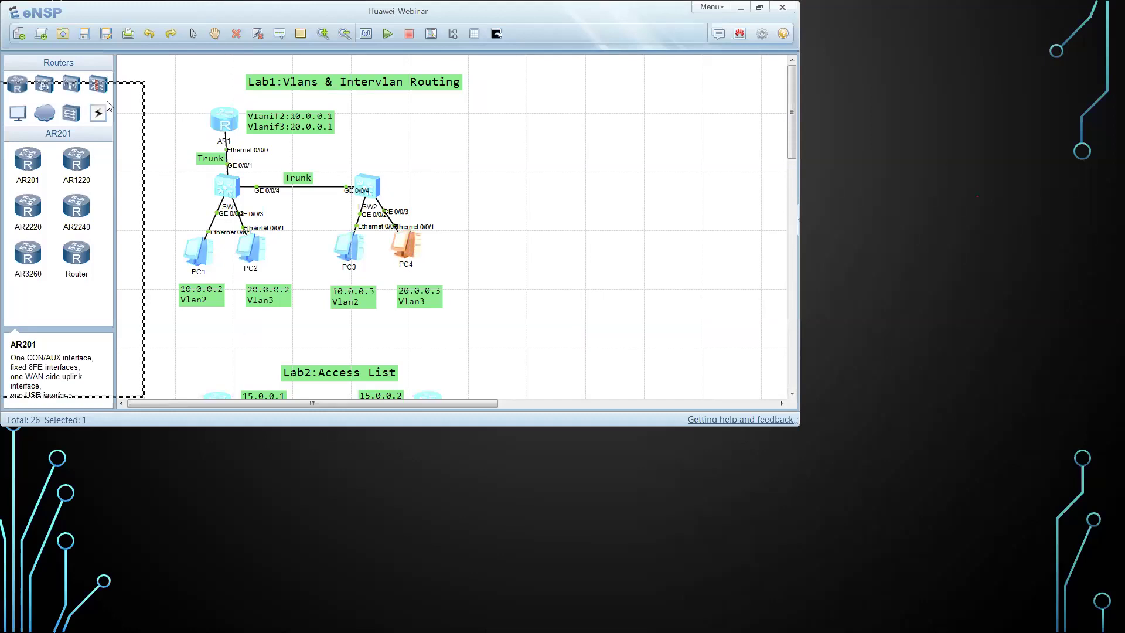
{"action": "left_click_drag", "start_coordinate": [171, 111], "coordinate": [495, 85]}
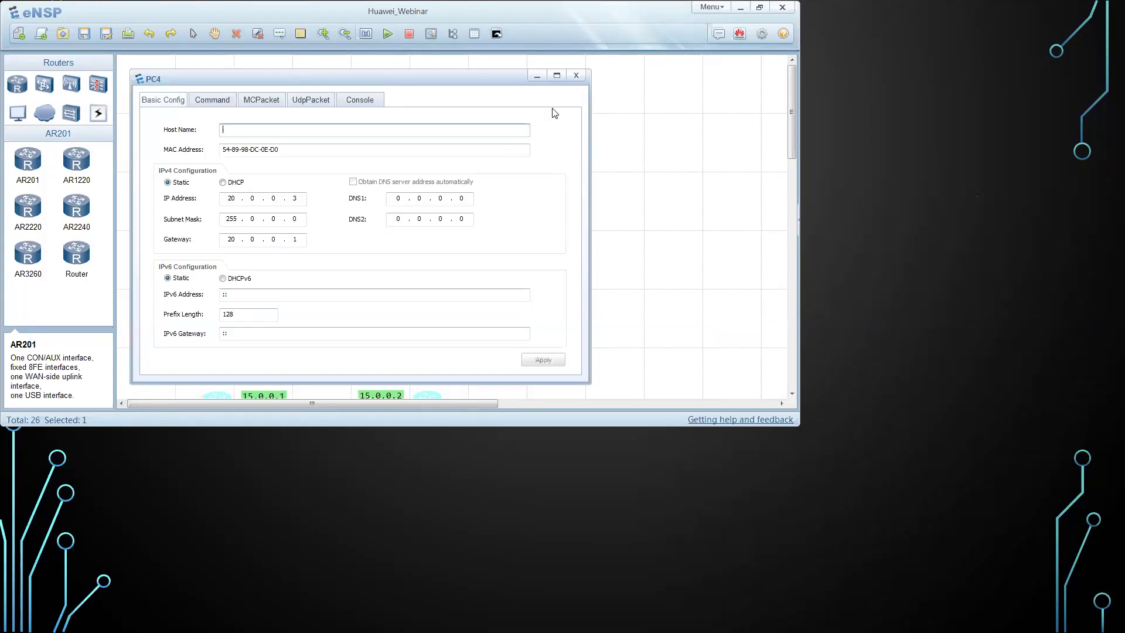
{"action": "left_click", "coordinate": [576, 75]}
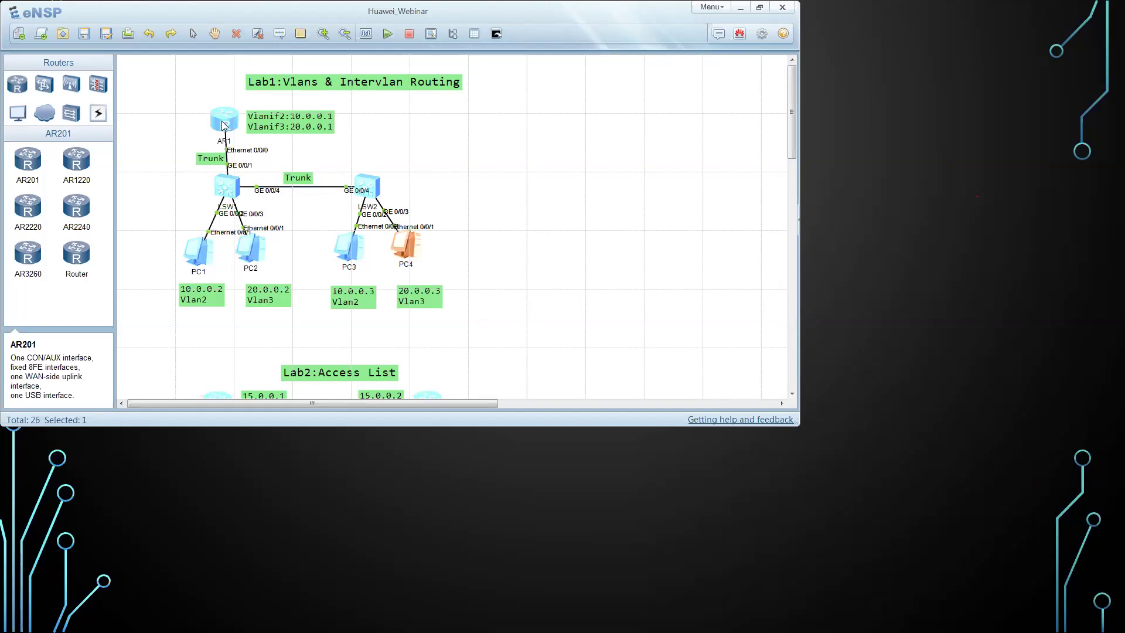
Open the LSW1 console and page through the full output of display current-configuration.
{"action": "double_click", "coordinate": [228, 195]}
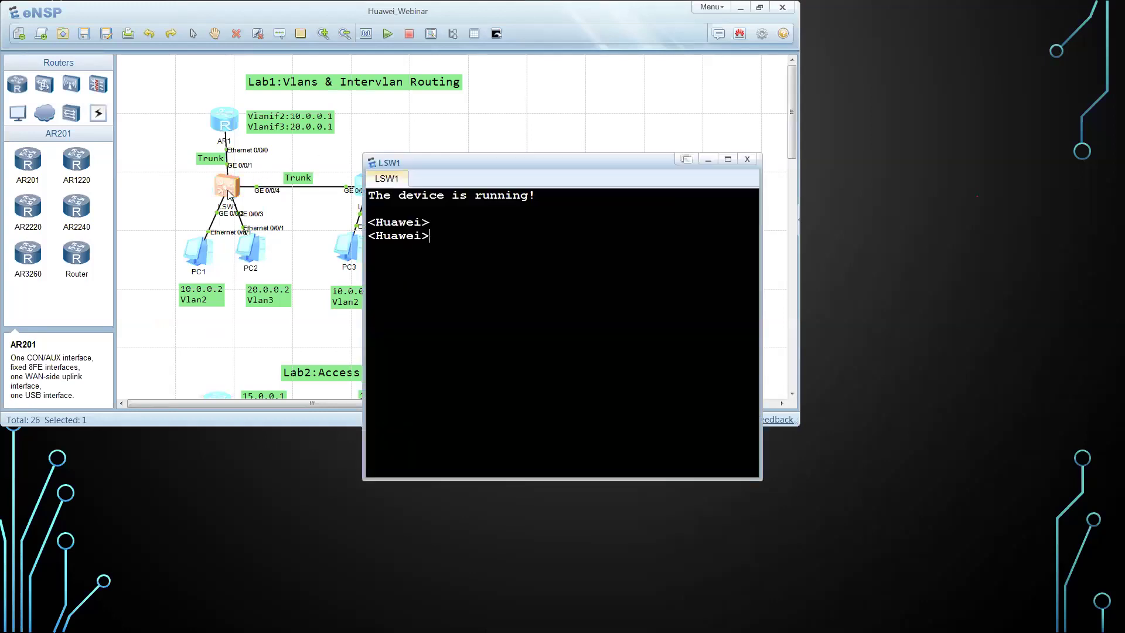
{"action": "type", "text": "disp"}
{"action": "key", "text": "Tab"}
{"action": "type", "text": "cur"}
{"action": "key", "text": "Tab"}
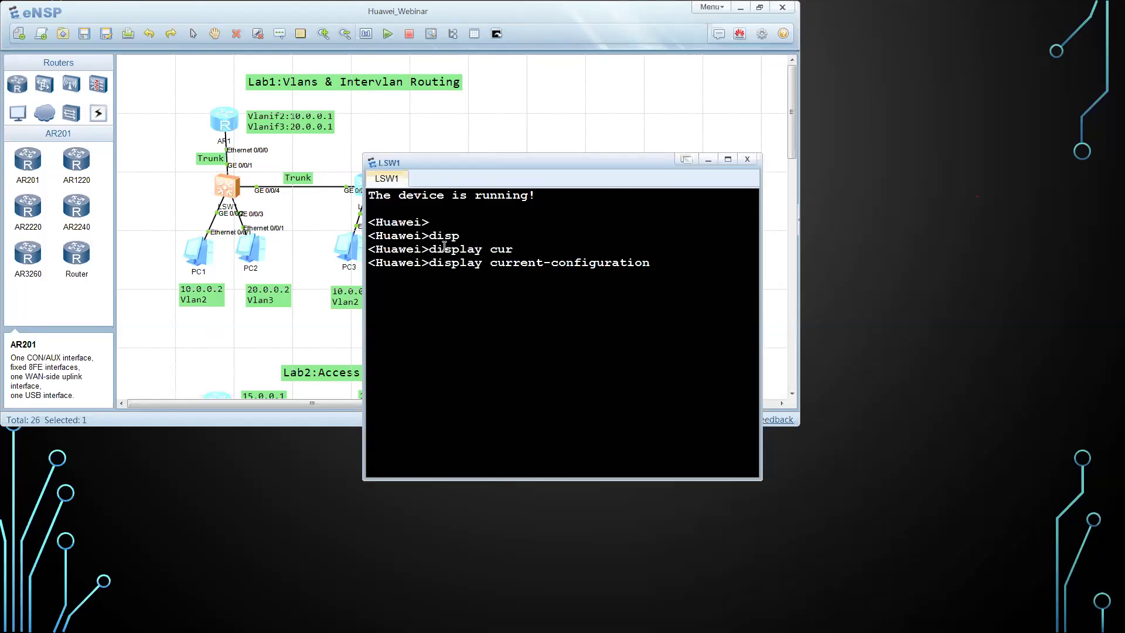
{"action": "key", "text": "Return"}
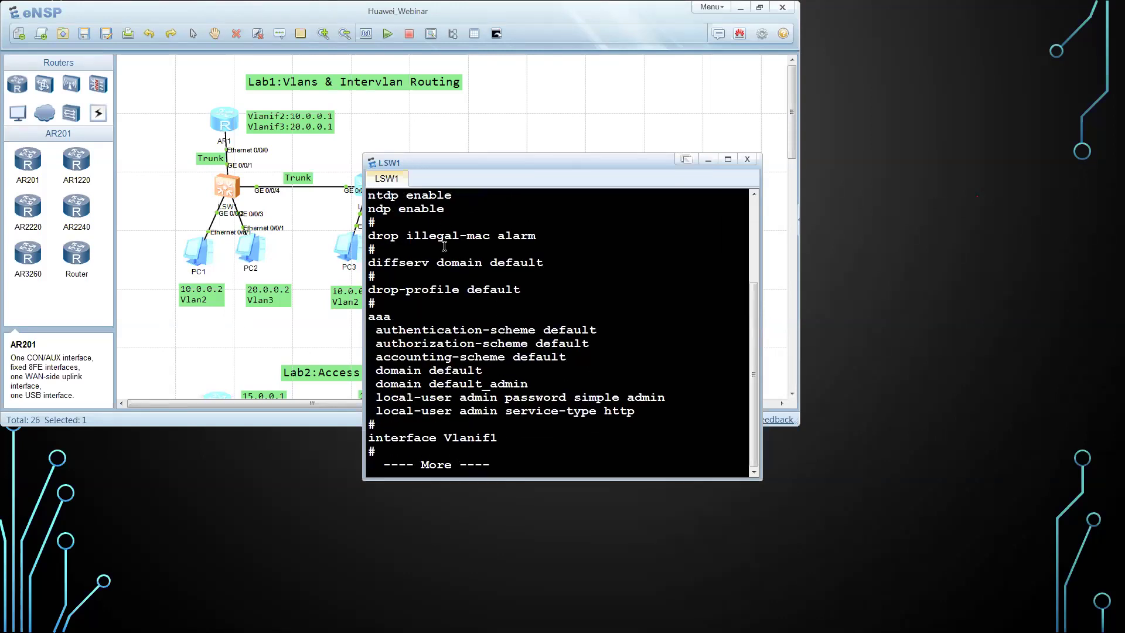
{"action": "key", "text": "space"}
{"action": "key", "text": "space"}
{"action": "key", "text": "space"}
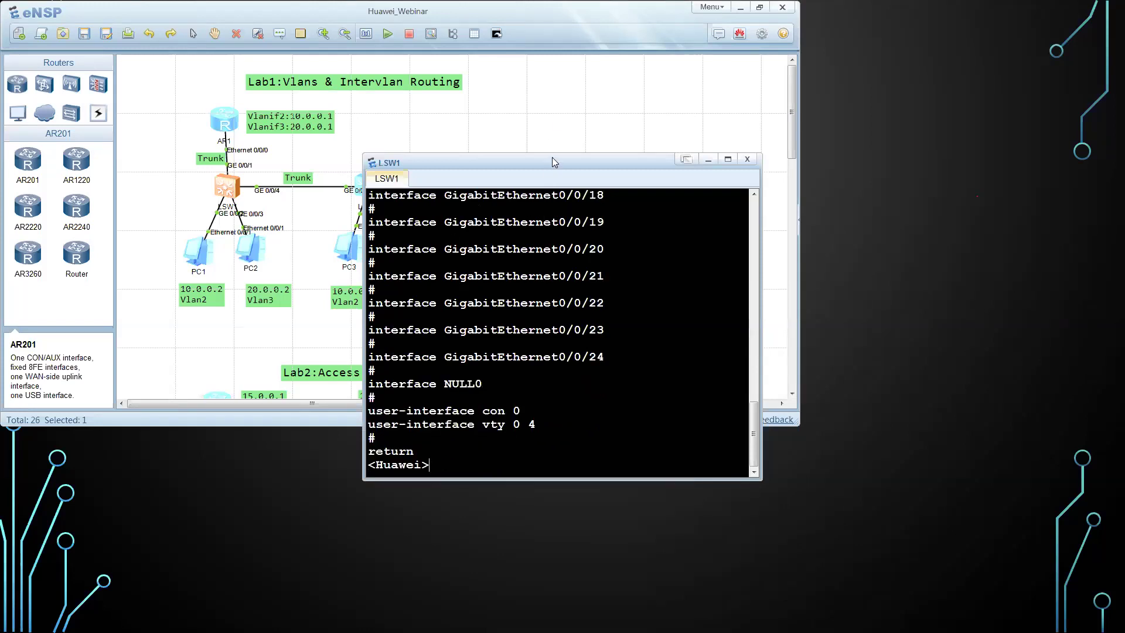
Move the LSW1 console clear of the topology, enter system view and create VLAN 2.
{"action": "left_click_drag", "start_coordinate": [552, 157], "coordinate": [652, 134]}
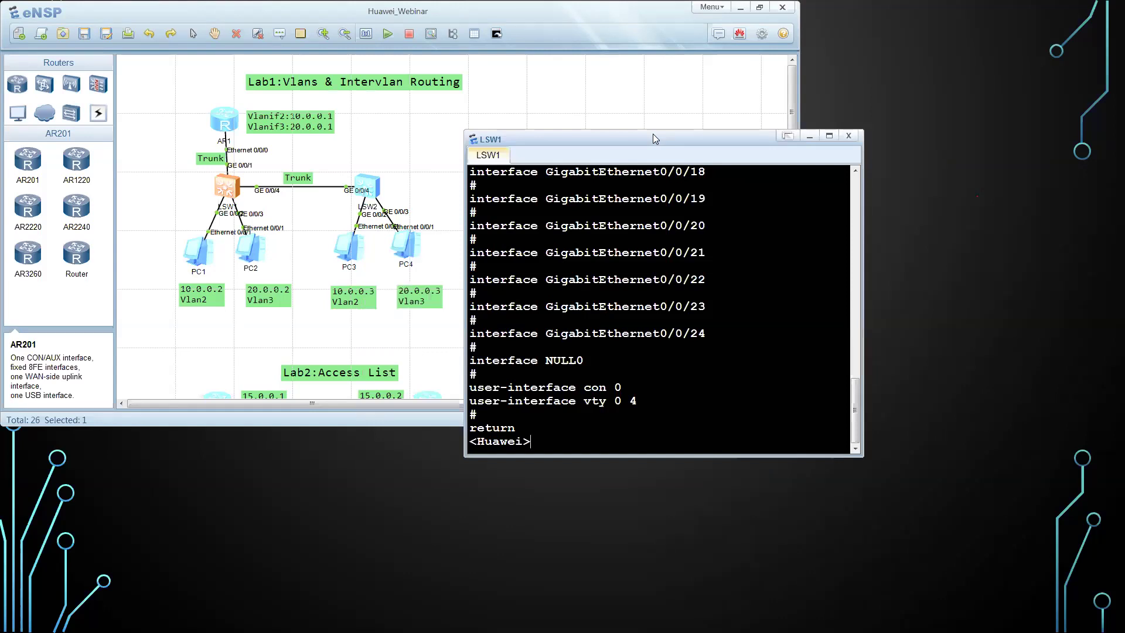
{"action": "type", "text": "system-view"}
{"action": "key", "text": "Tab"}
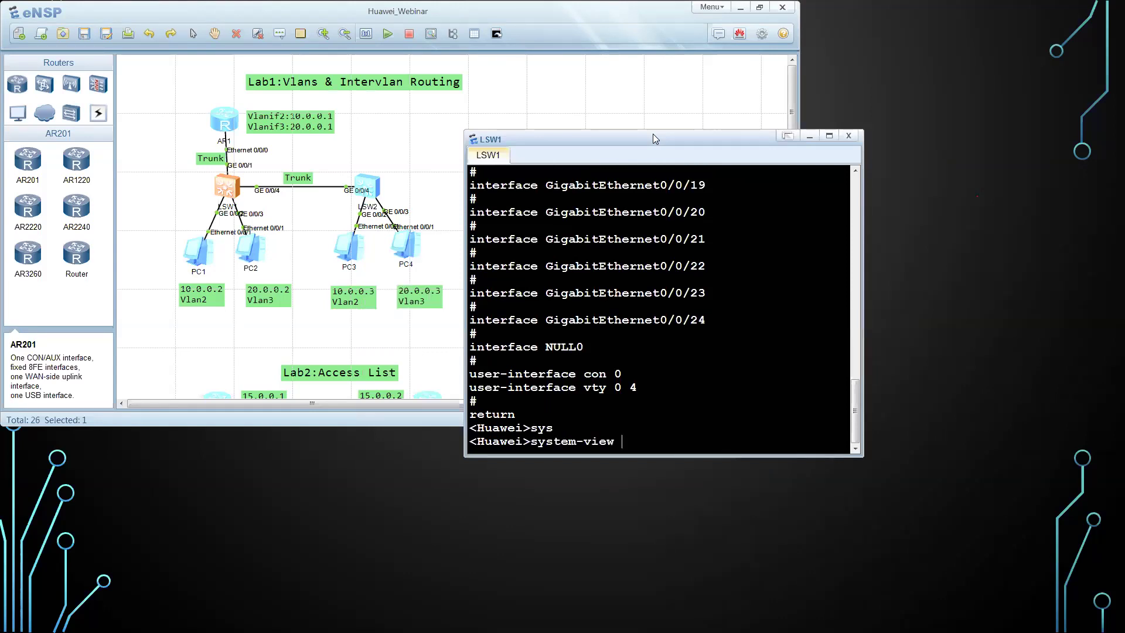
{"action": "key", "text": "Return"}
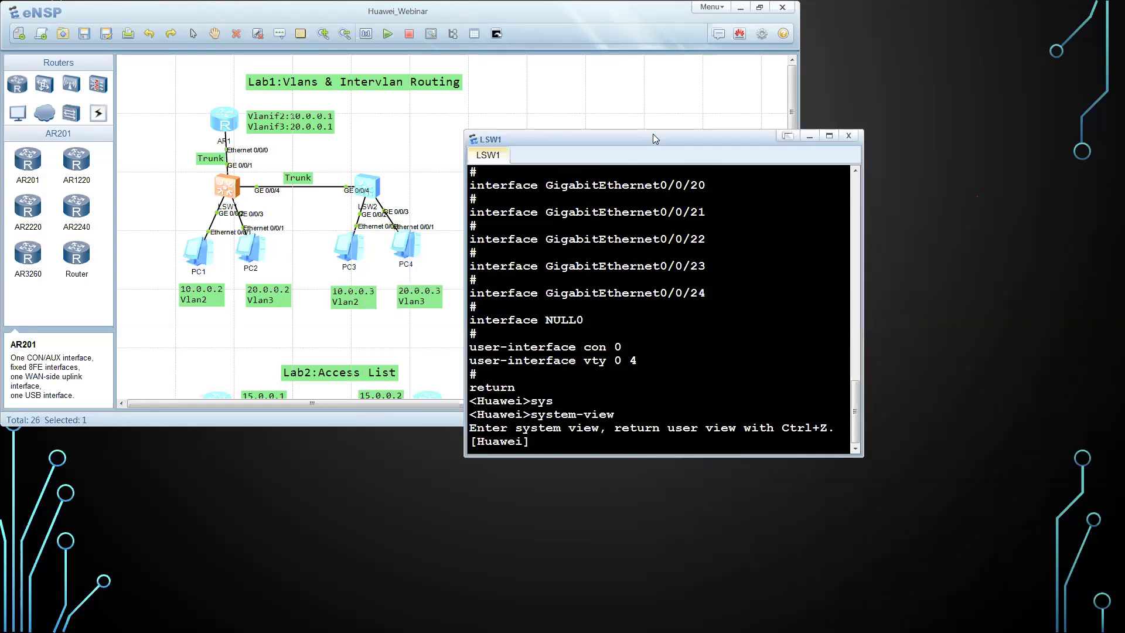
{"action": "type", "text": "vlan 2"}
{"action": "key", "text": "Return"}
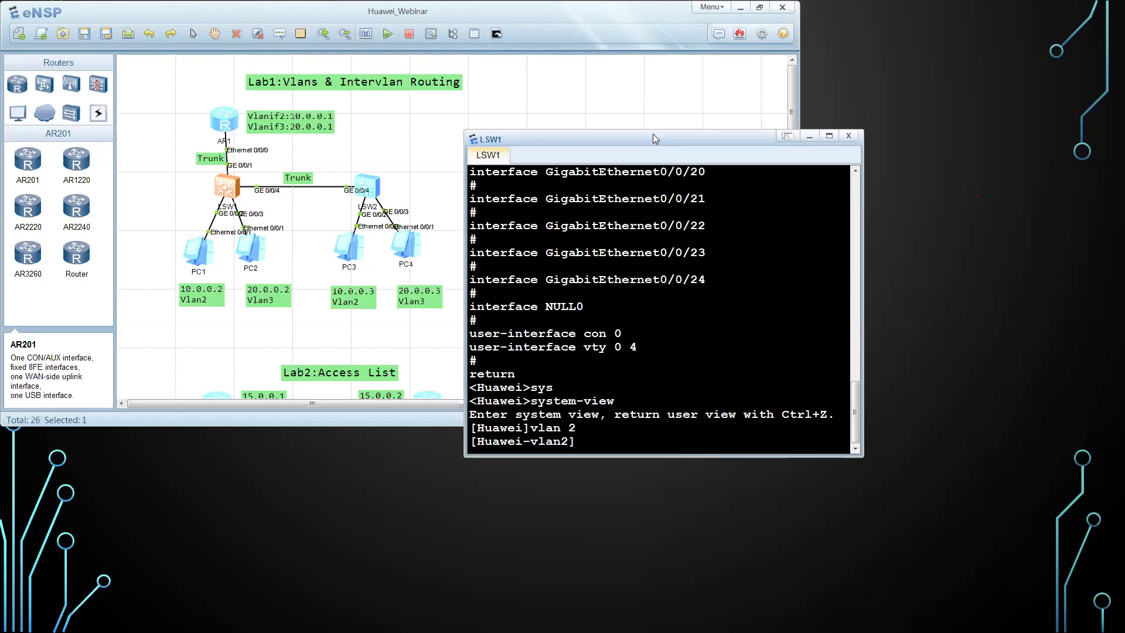
Quit the VLAN 2 view on LSW1 and create VLAN 3.
{"action": "type", "text": "qui"}
{"action": "key", "text": "Tab"}
{"action": "key", "text": "Return"}
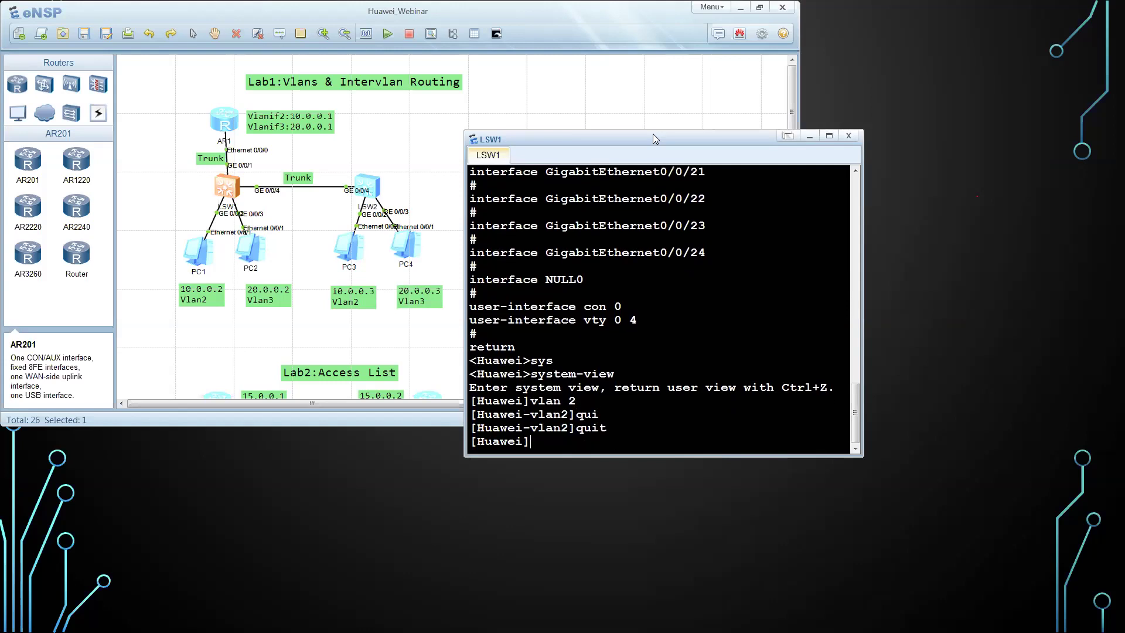
{"action": "type", "text": "vlan 3"}
{"action": "key", "text": "Return"}
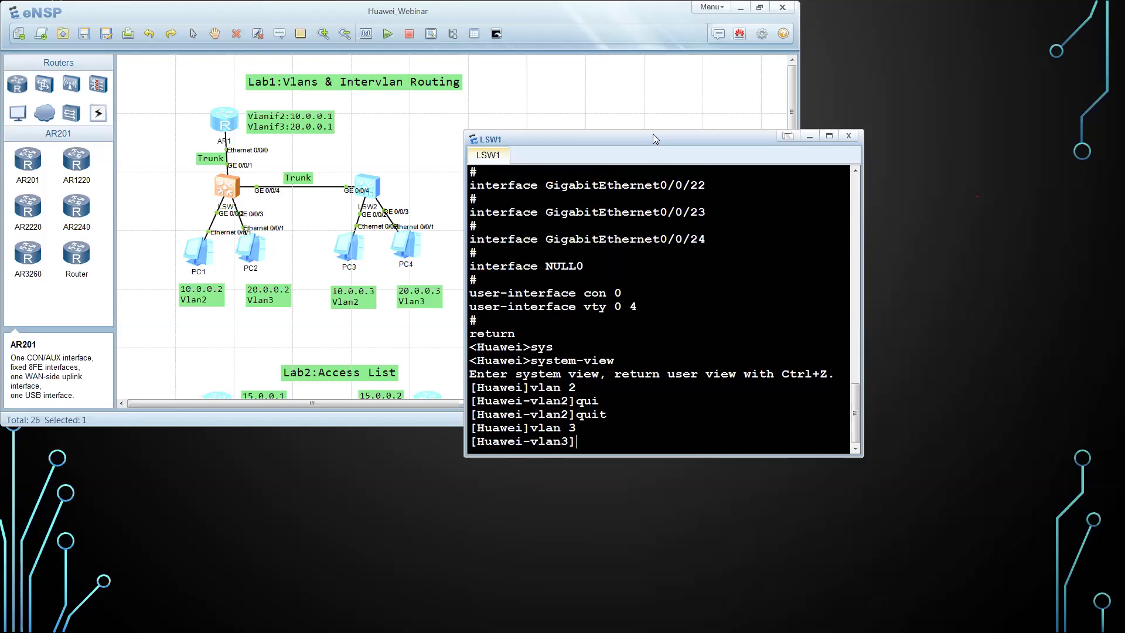
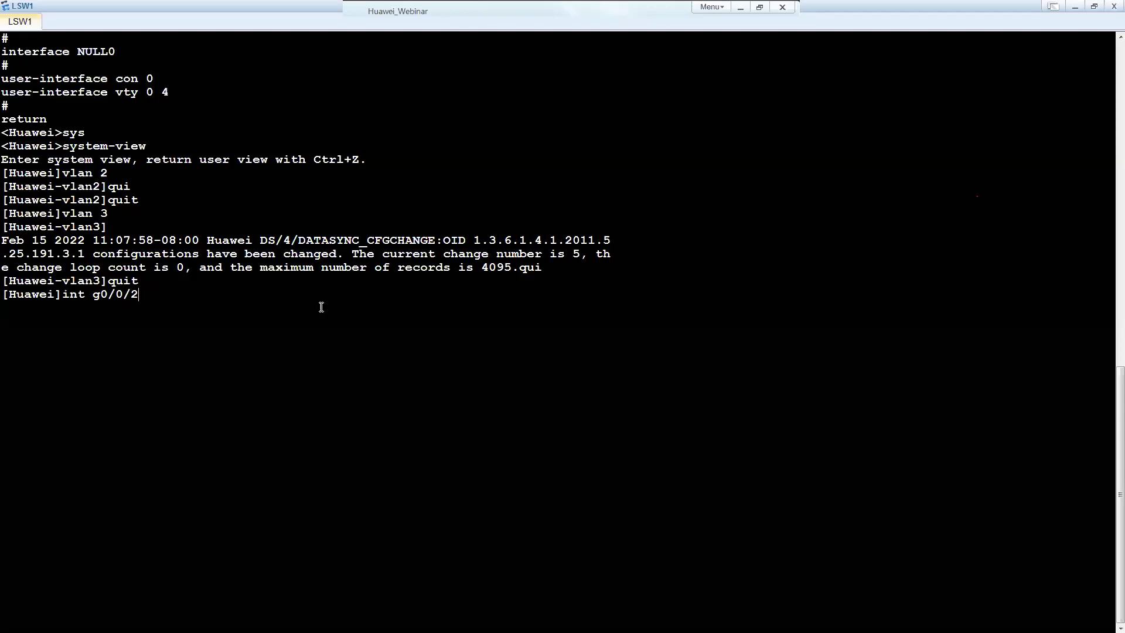
Enter the GigabitEthernet0/0/2 interface view on LSW1 and set the port link type to access.
{"action": "key", "text": "Return"}
{"action": "type", "text": "port link"}
{"action": "key", "text": "Tab"}
{"action": "type", "text": "ty"}
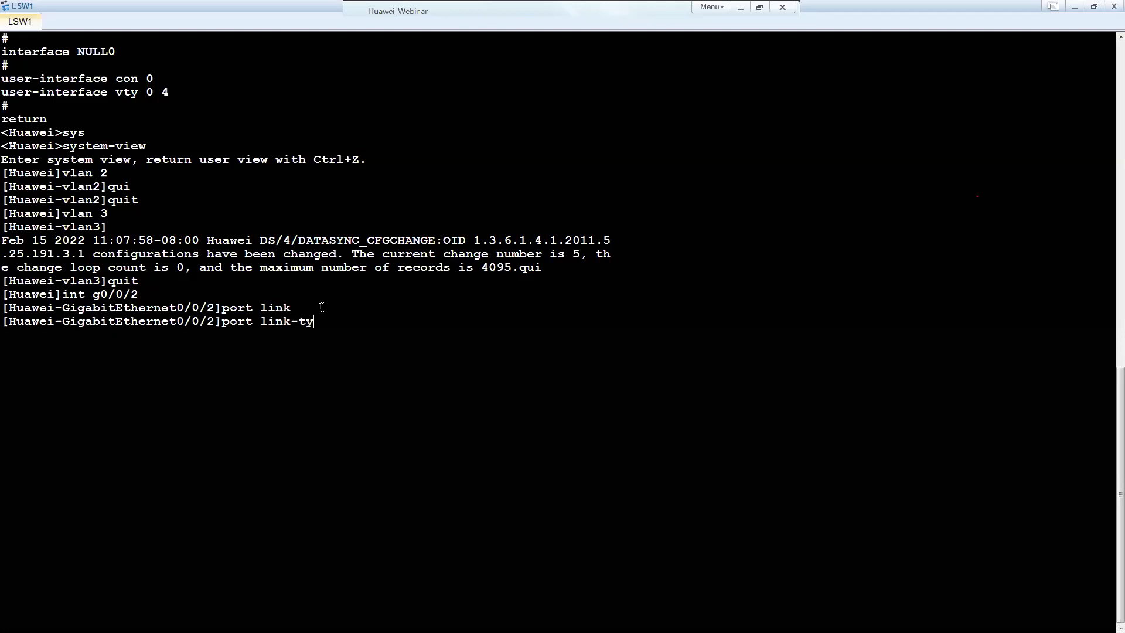
{"action": "key", "text": "Tab"}
{"action": "type", "text": "acc"}
{"action": "key", "text": "Tab"}
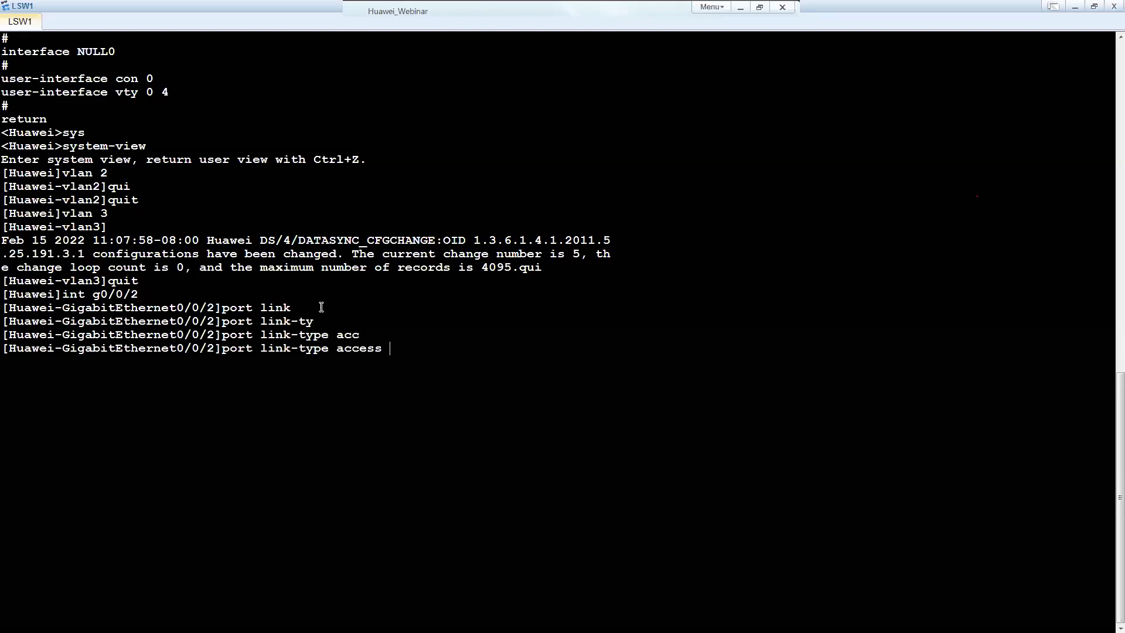
{"action": "key", "text": "Return"}
Assign VLAN 2 as the default VLAN of GigabitEthernet0/0/2 on LSW1.
{"action": "type", "text": "port "}
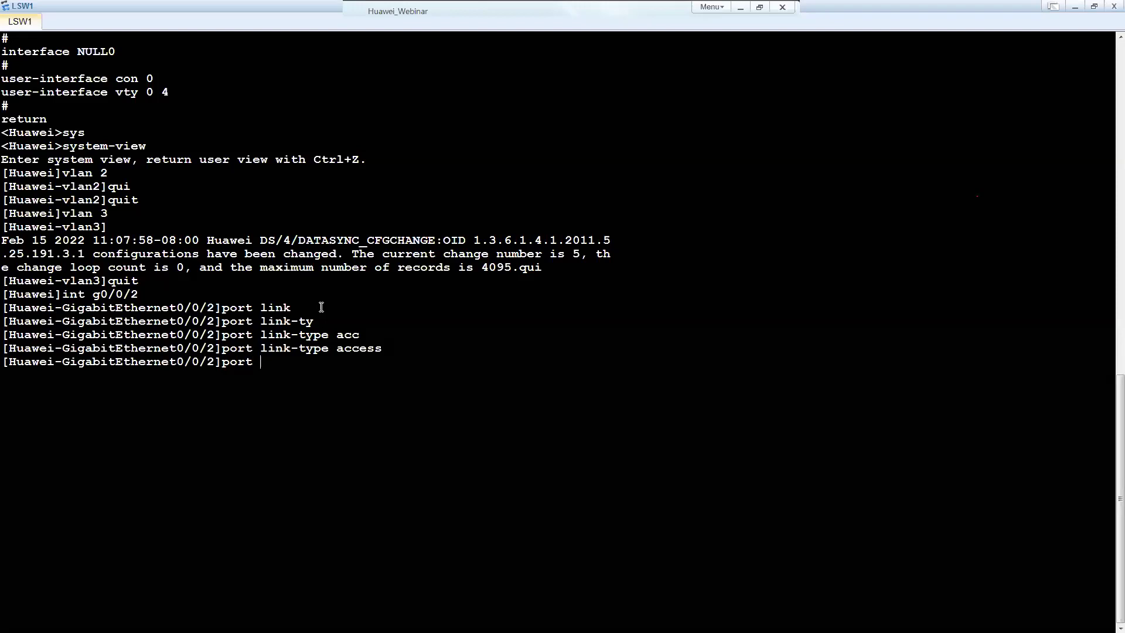
{"action": "type", "text": "default vl"}
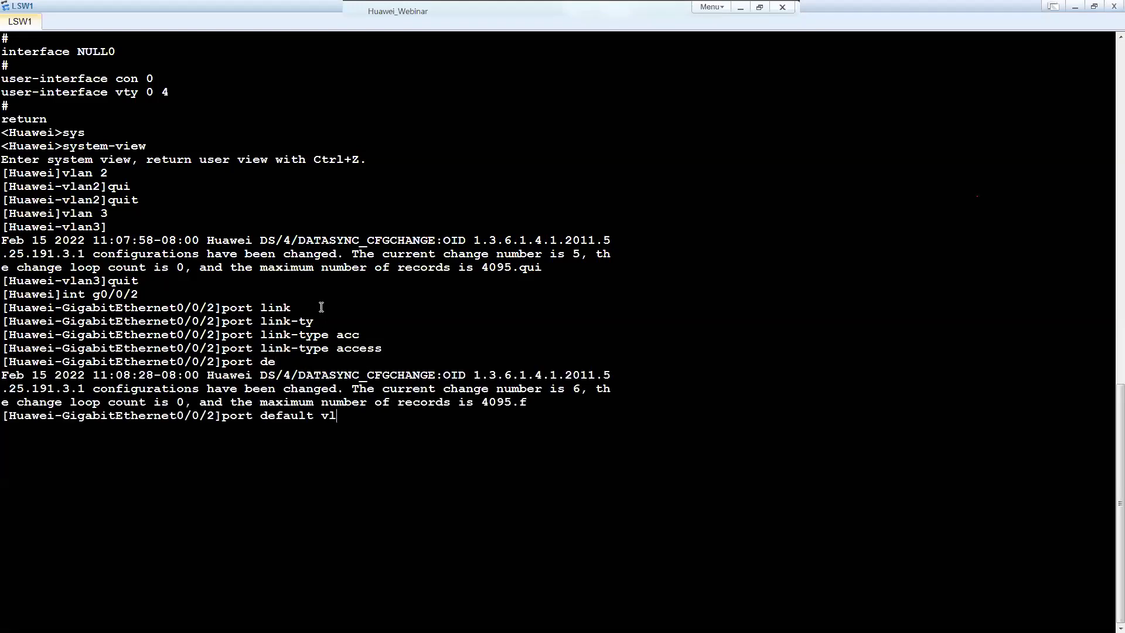
{"action": "type", "text": "an 2"}
{"action": "key", "text": "Return"}
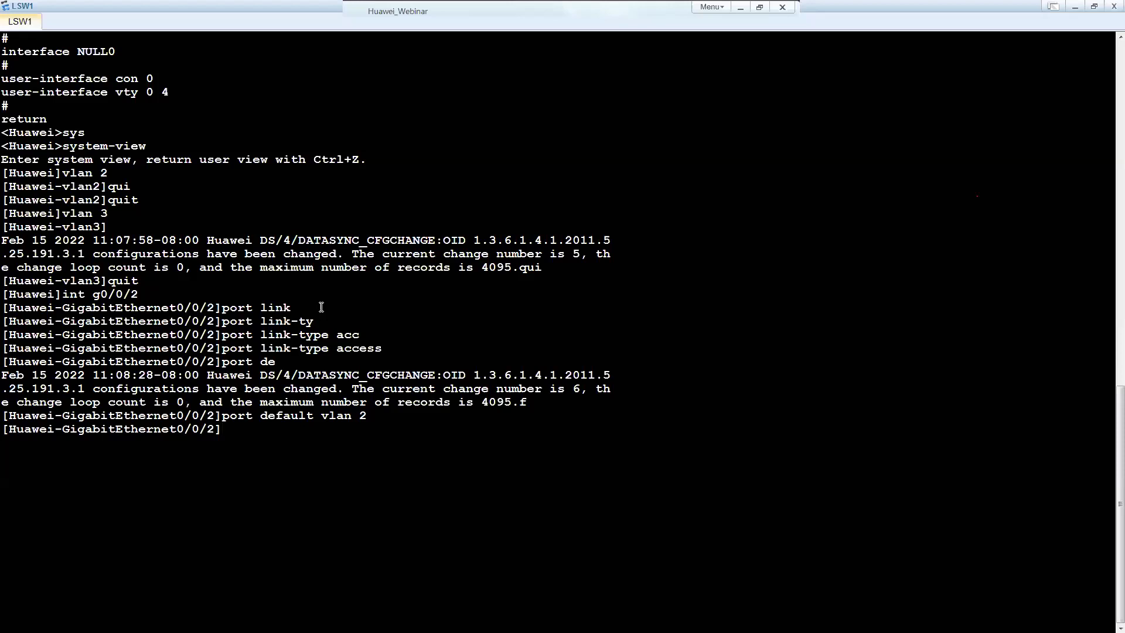
Switch to interface GigabitEthernet0/0/3 on LSW1 and set its port link type to access.
{"action": "type", "text": "int g0/0/3"}
{"action": "key", "text": "Return"}
{"action": "type", "text": "po"}
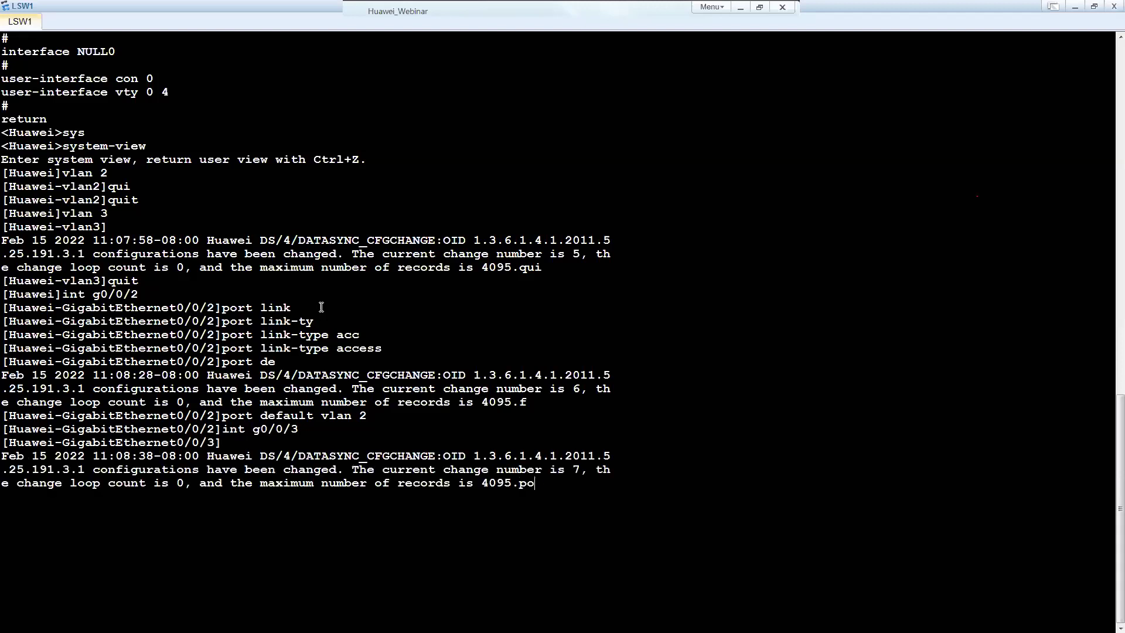
{"action": "type", "text": "rt link"}
{"action": "key", "text": "Tab"}
{"action": "type", "text": "-typ"}
{"action": "key", "text": "Tab"}
{"action": "type", "text": "ac"}
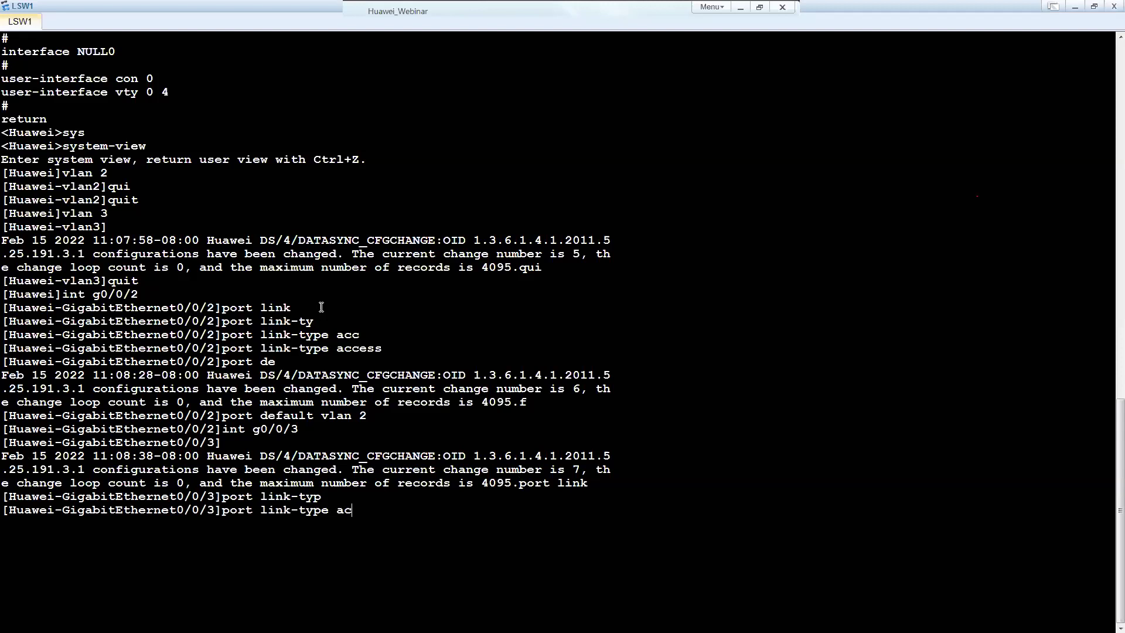
{"action": "type", "text": "c"}
{"action": "key", "text": "Tab"}
{"action": "key", "text": "Return"}
Assign VLAN 3 as the default VLAN of GigabitEthernet0/0/3 on LSW1.
{"action": "type", "text": "p"}
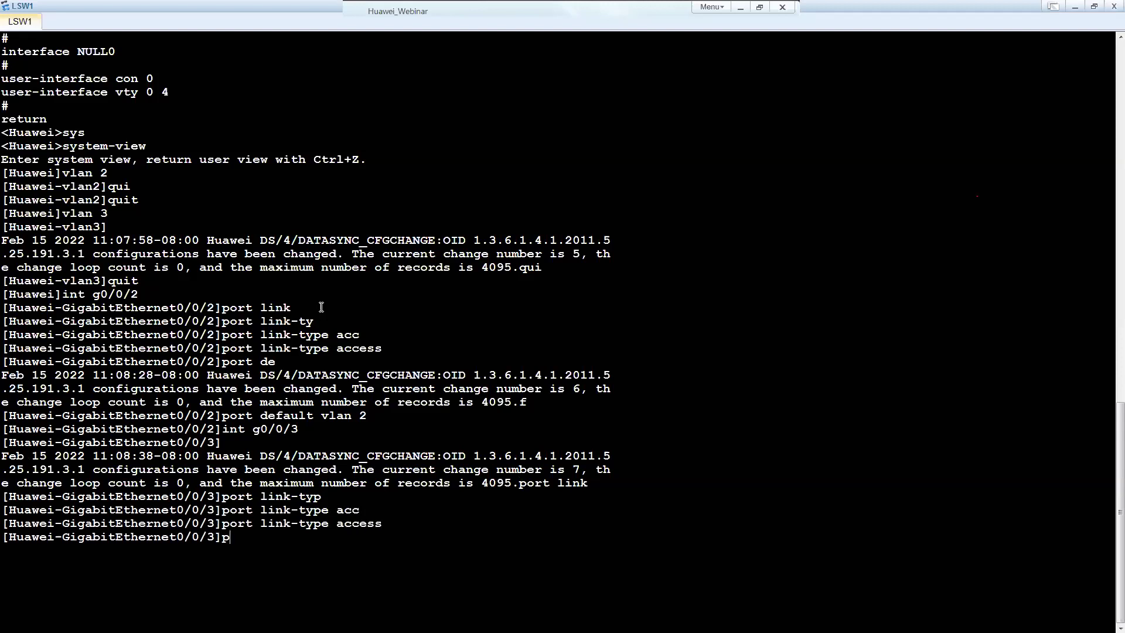
{"action": "type", "text": "ort fd"}
{"action": "key", "text": "BackSpace"}
{"action": "key", "text": "BackSpace"}
{"action": "type", "text": "de"}
{"action": "key", "text": "Tab"}
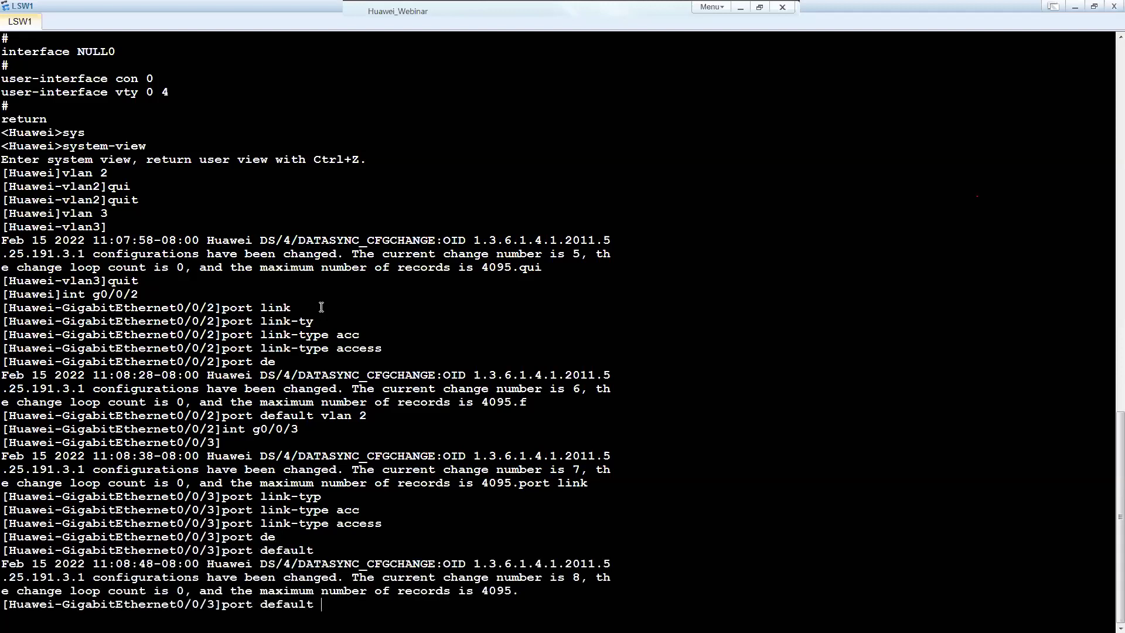
{"action": "type", "text": "vlan 3"}
{"action": "key", "text": "Return"}
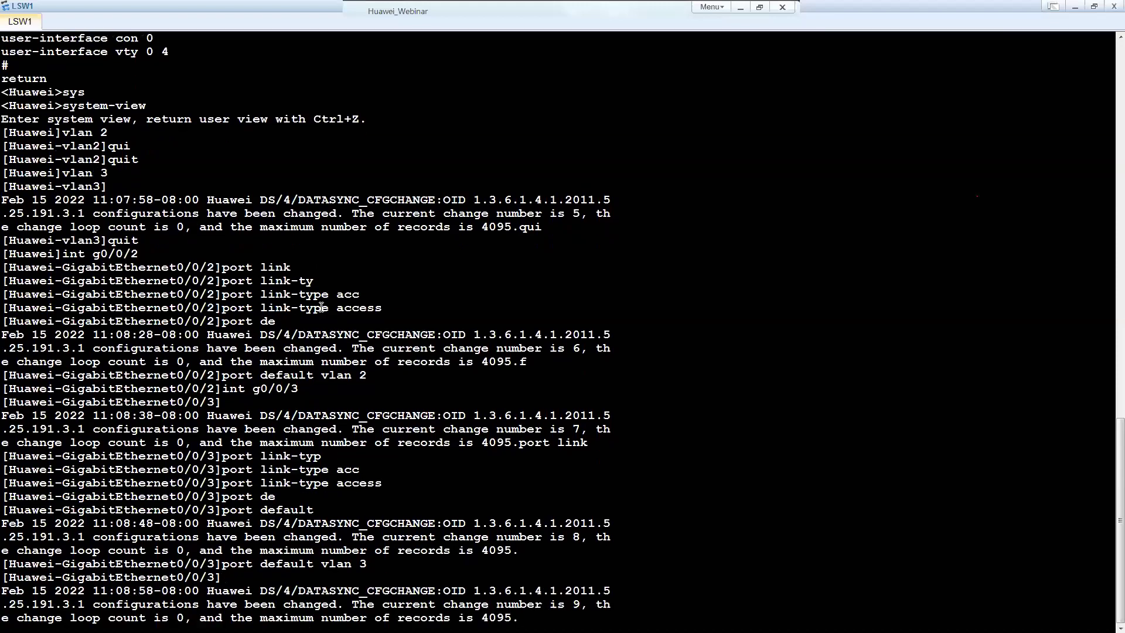
{"action": "key", "text": "Return"}
{"action": "key", "text": "Return"}
{"action": "key", "text": "Return"}
{"action": "key", "text": "Return"}
Switch to interface GigabitEthernet0/0/4 on LSW1 and set its port link type to trunk.
{"action": "type", "text": "int g0/0/"}
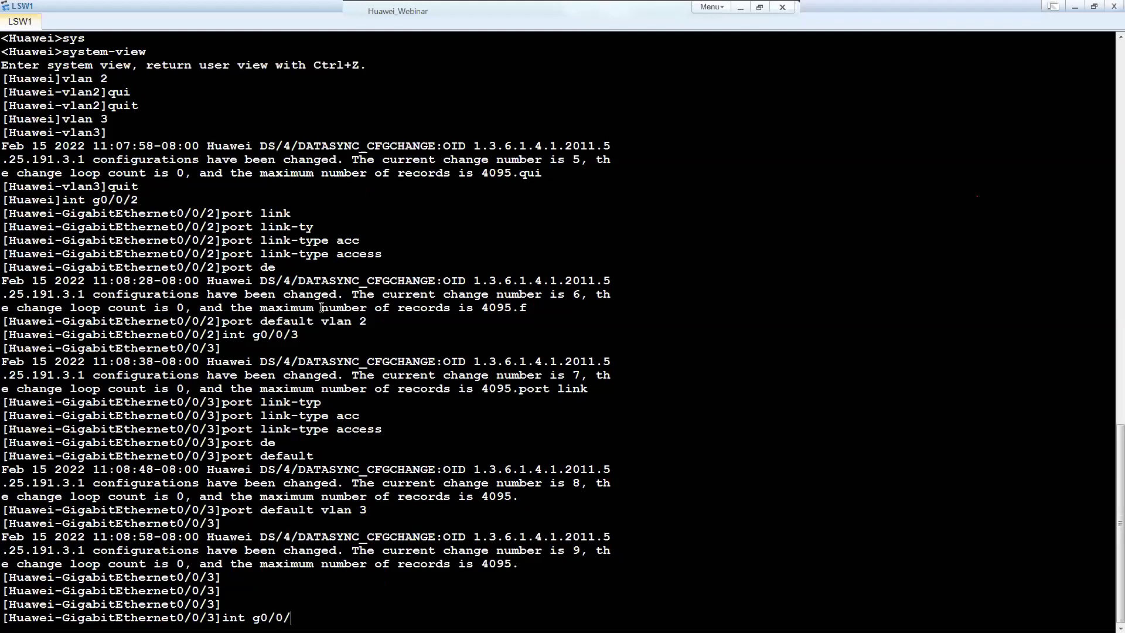
{"action": "type", "text": "4"}
{"action": "key", "text": "Return"}
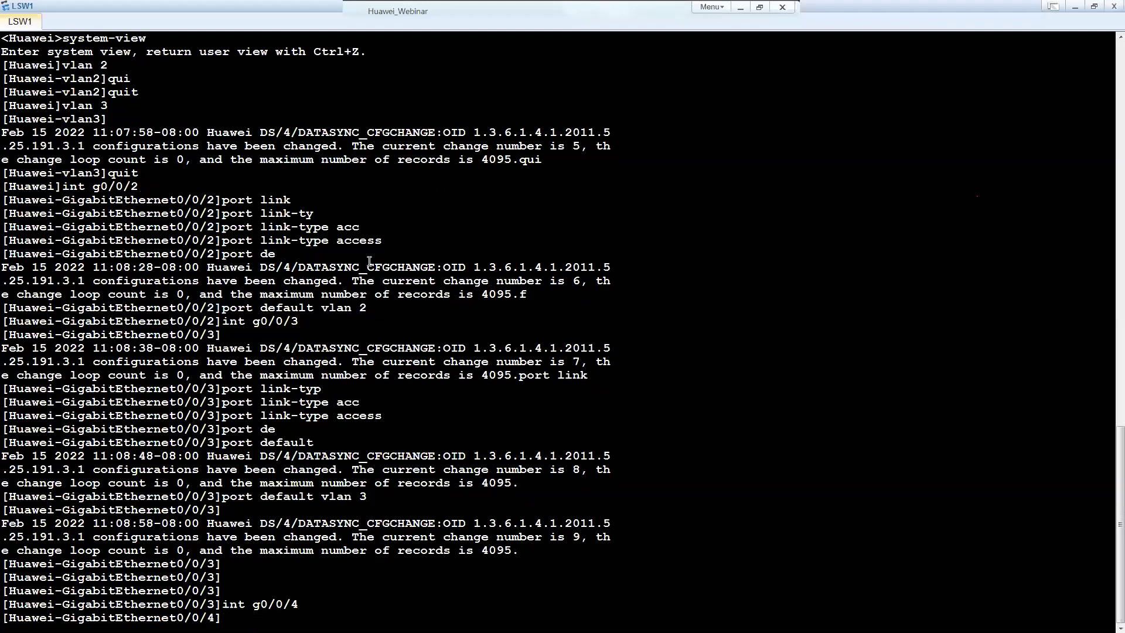
{"action": "type", "text": "port link"}
{"action": "key", "text": "Tab"}
{"action": "type", "text": "-typ"}
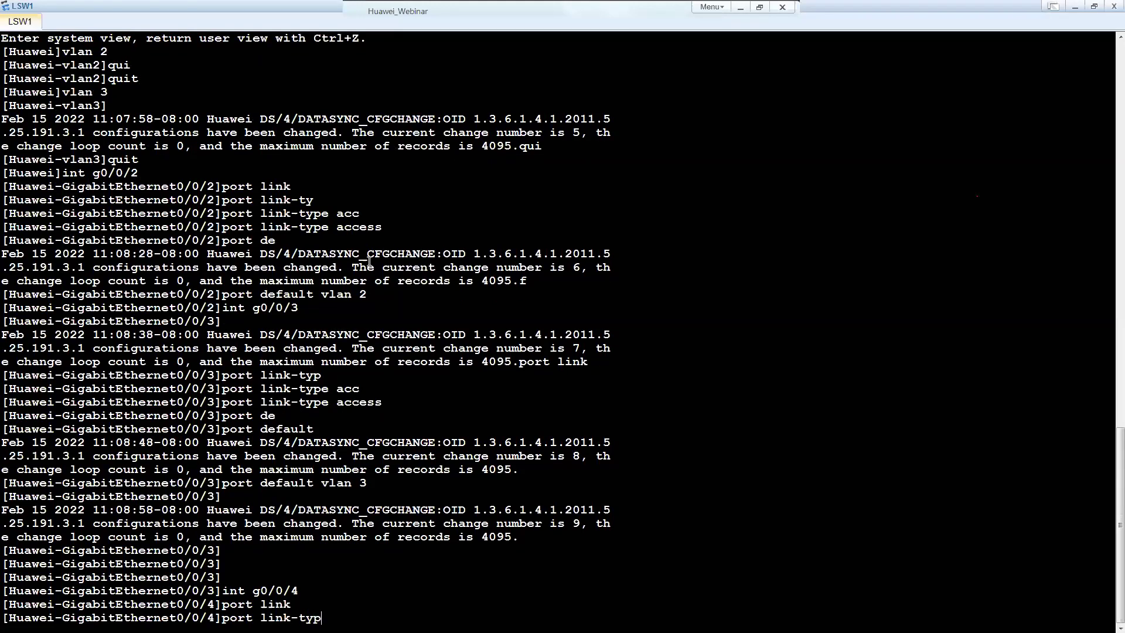
{"action": "key", "text": "Tab"}
{"action": "type", "text": "trun"}
{"action": "key", "text": "Tab"}
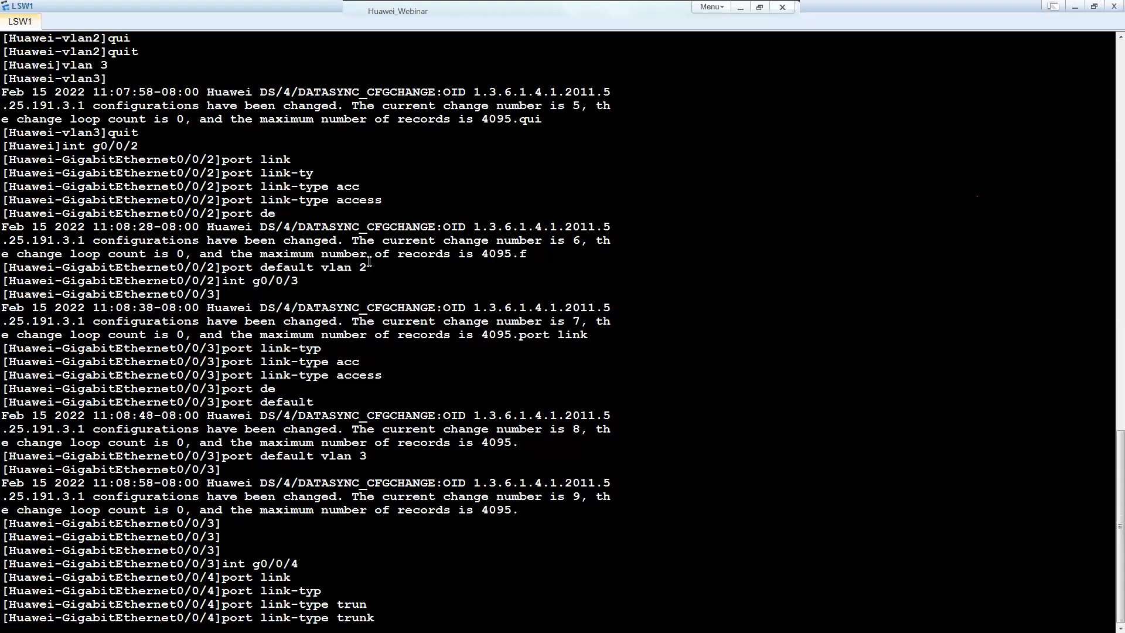
{"action": "key", "text": "Return"}
Allow VLANs 2 to 3 to pass through the GigabitEthernet0/0/4 trunk on LSW1.
{"action": "type", "text": "port r"}
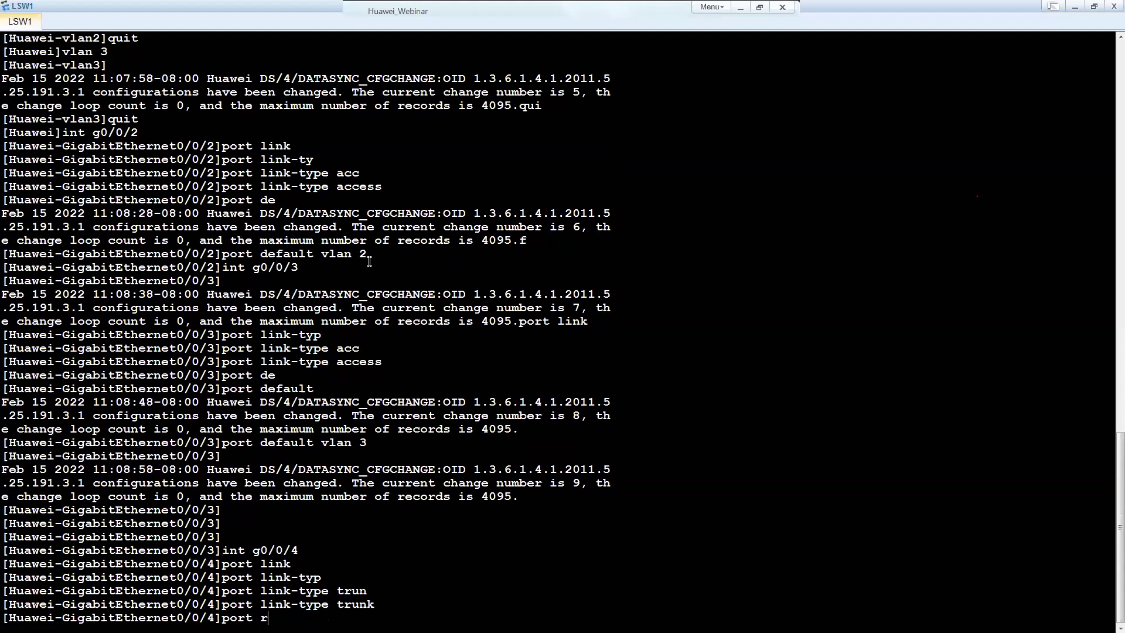
{"action": "type", "text": "run"}
{"action": "key", "text": "Tab"}
{"action": "type", "text": "allo"}
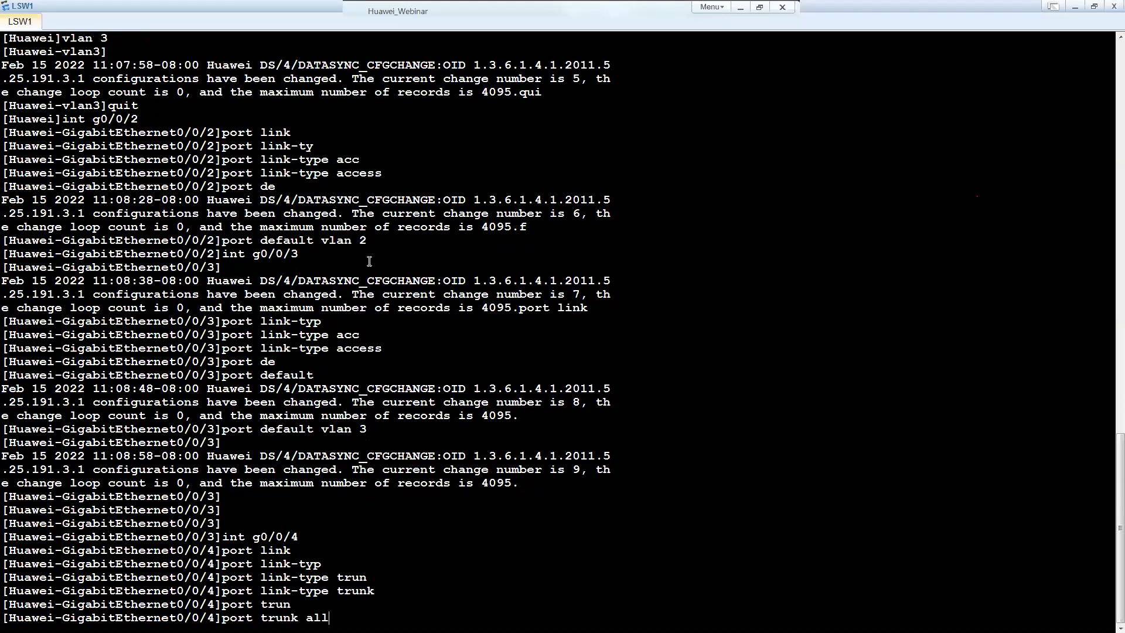
{"action": "key", "text": "Tab"}
{"action": "type", "text": "vlan 2"}
{"action": "key", "text": "Return"}
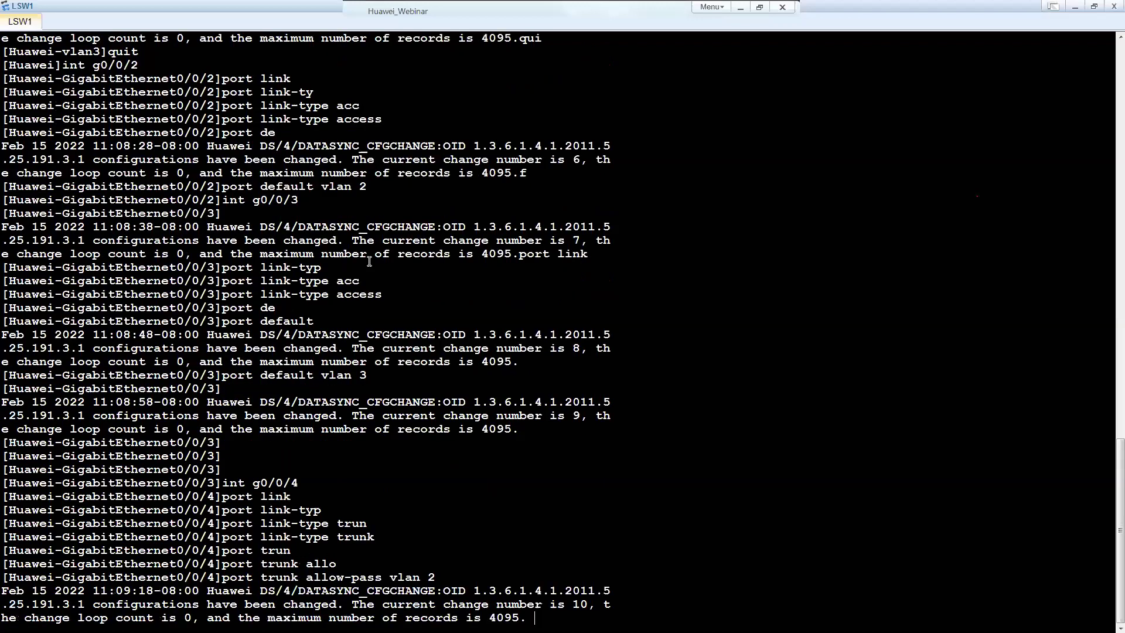
{"action": "key", "text": "Tab"}
{"action": "type", "text": "to 3"}
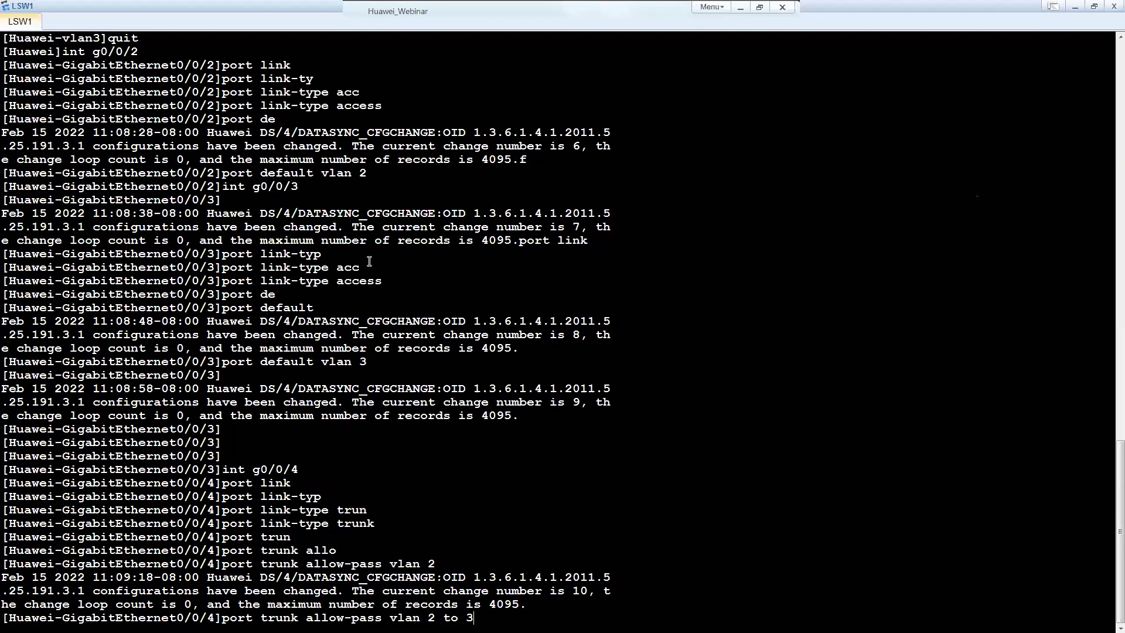
{"action": "key", "text": "Return"}
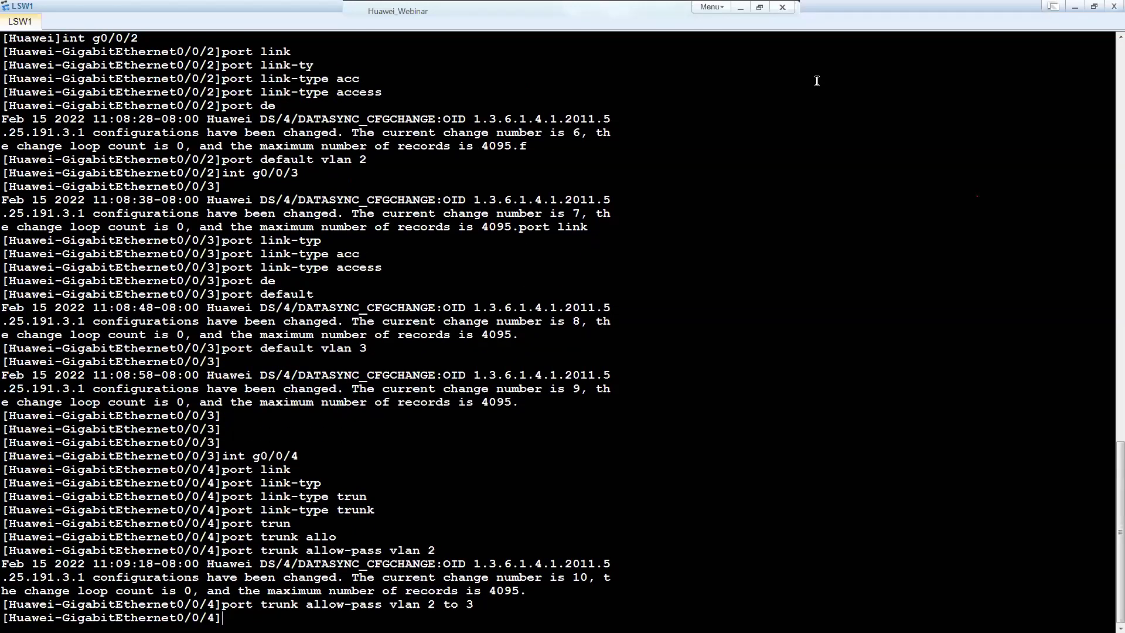
Open the LSW2 console from the topology, enter system view and create VLAN 2.
{"action": "left_click", "coordinate": [1077, 11]}
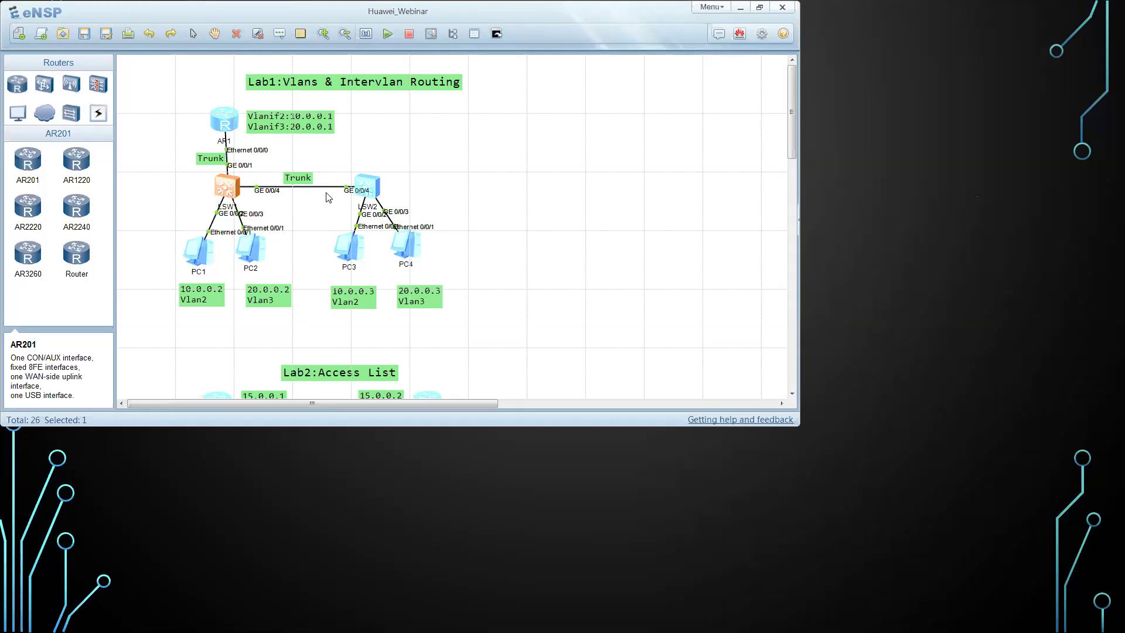
{"action": "left_click", "coordinate": [372, 188]}
{"action": "double_click", "coordinate": [372, 188]}
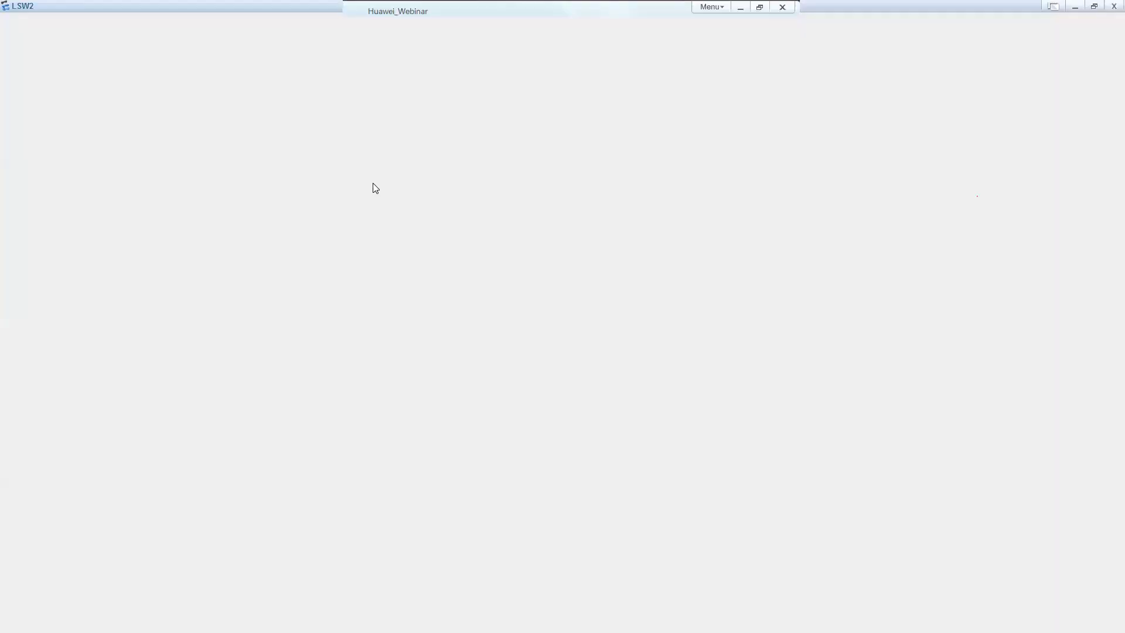
{"action": "type", "text": "sys"}
{"action": "key", "text": "Tab"}
{"action": "key", "text": "Return"}
{"action": "type", "text": "vlan 2"}
{"action": "key", "text": "Return"}
Quit the VLAN 2 view on LSW2, create VLAN 3 and return to system view.
{"action": "type", "text": "q"}
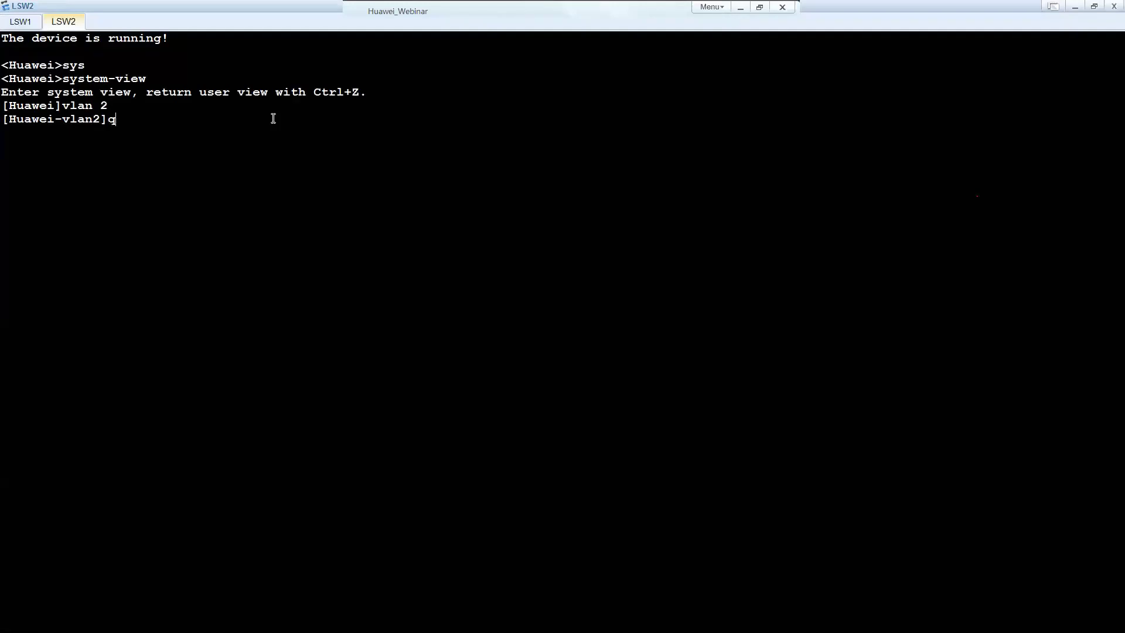
{"action": "type", "text": "uit"}
{"action": "key", "text": "Tab"}
{"action": "key", "text": "Return"}
{"action": "type", "text": "vlan"}
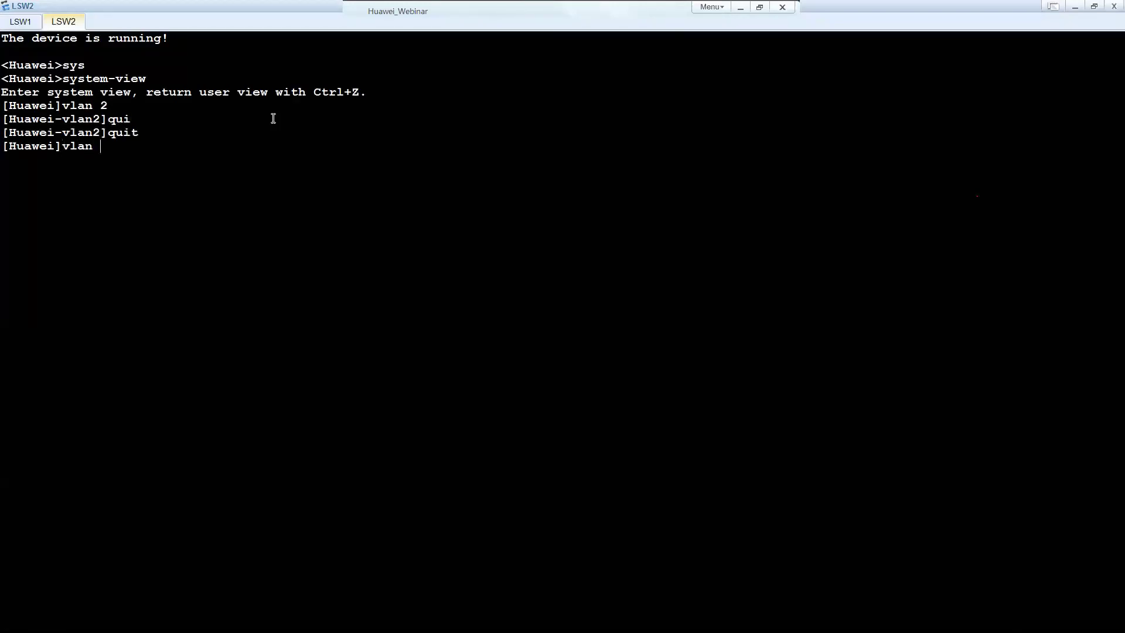
{"action": "type", "text": " 3"}
{"action": "key", "text": "Return"}
{"action": "type", "text": "qui"}
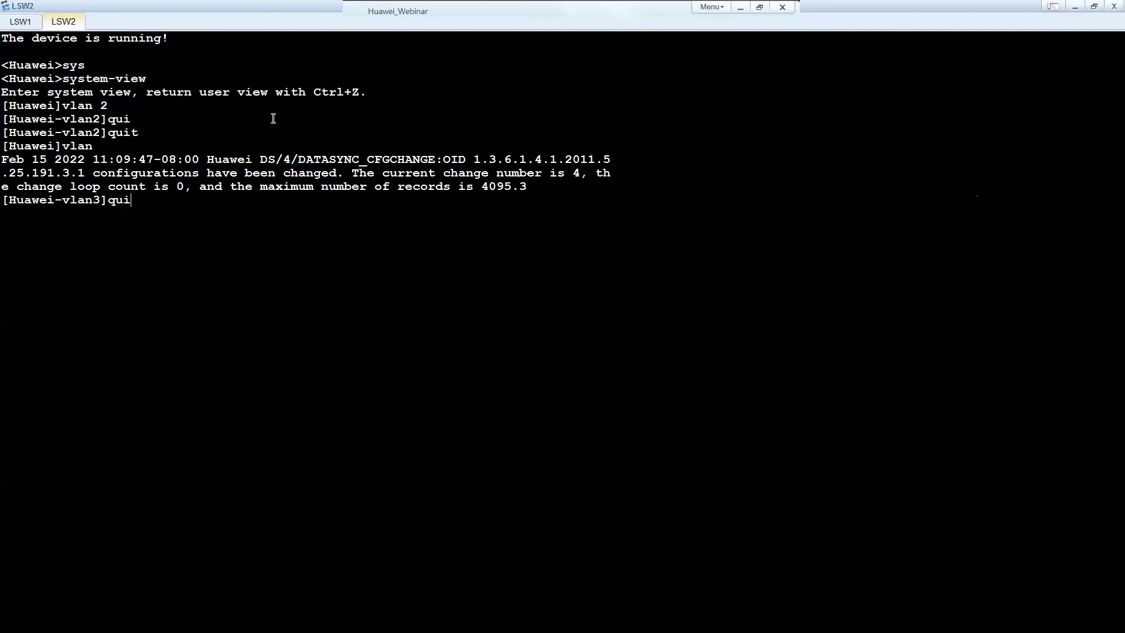
{"action": "key", "text": "Tab"}
{"action": "key", "text": "Return"}
Enter the GigabitEthernet0/0/2 interface view on LSW2 and set the port link type to access.
{"action": "type", "text": "int g0/0/2"}
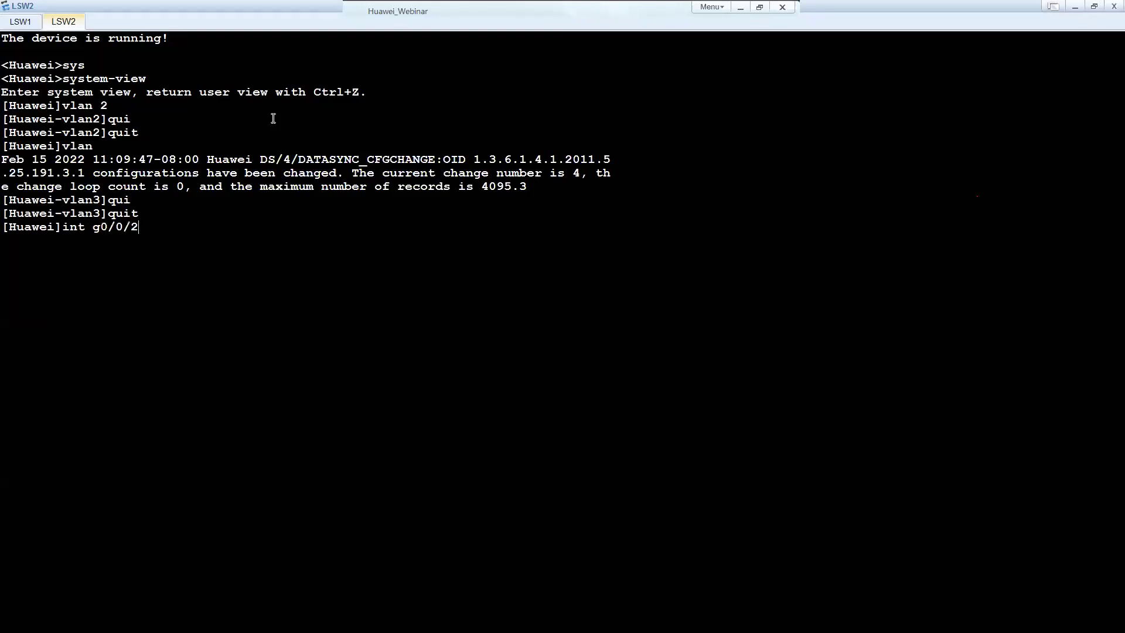
{"action": "key", "text": "Return"}
{"action": "type", "text": "p"}
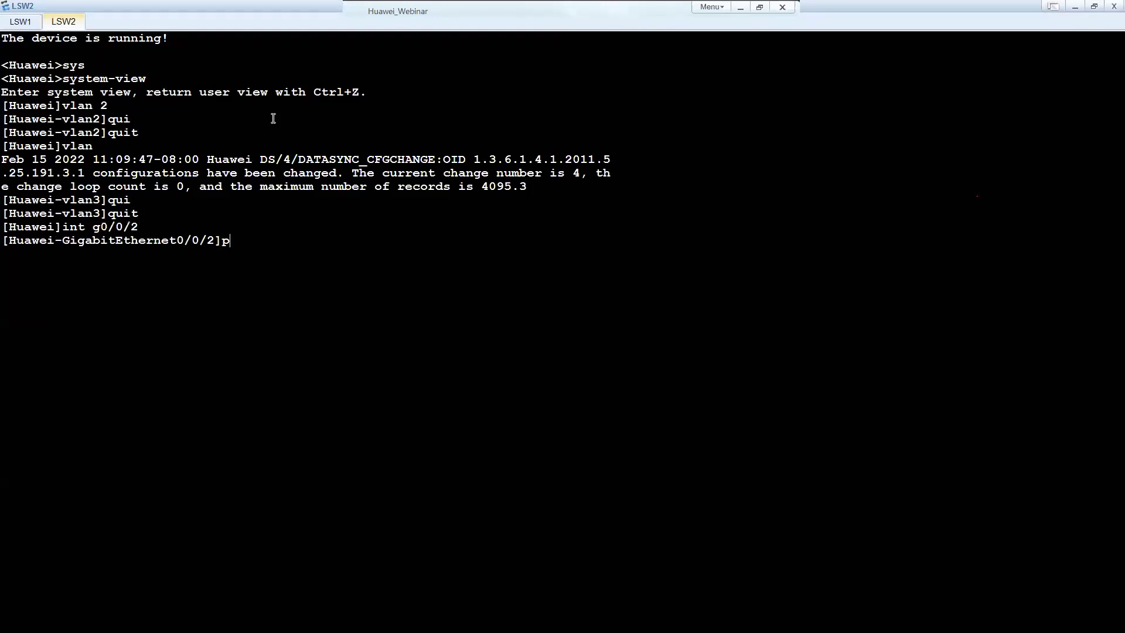
{"action": "type", "text": "ort link-type access"}
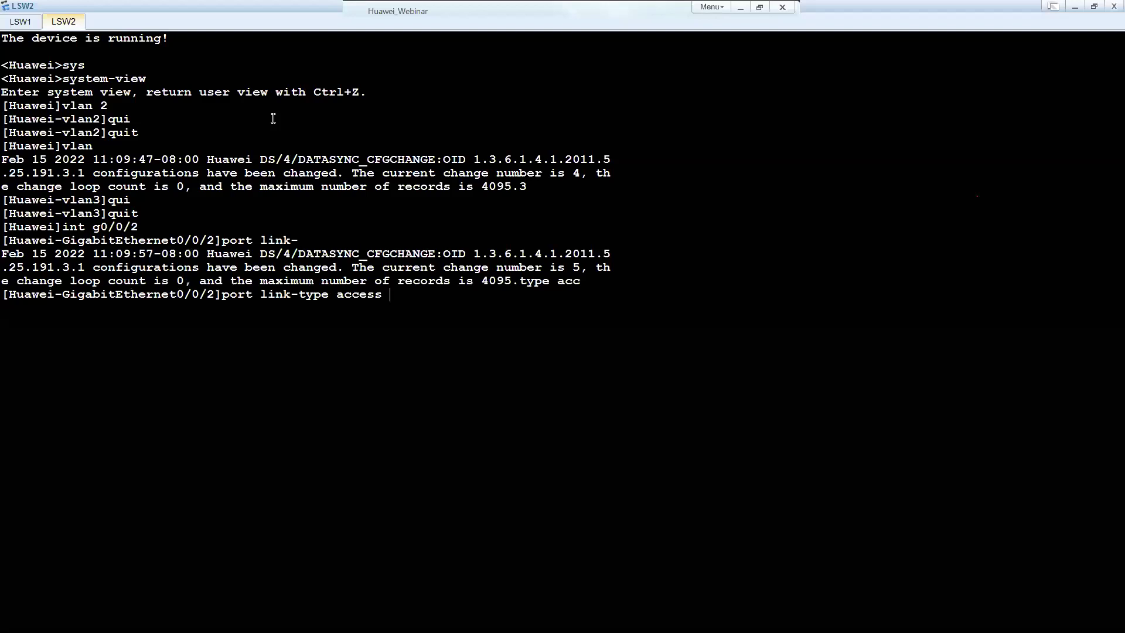
{"action": "key", "text": "Return"}
Assign VLAN 3 as the default VLAN of GigabitEthernet0/0/2 on LSW2.
{"action": "type", "text": "port def"}
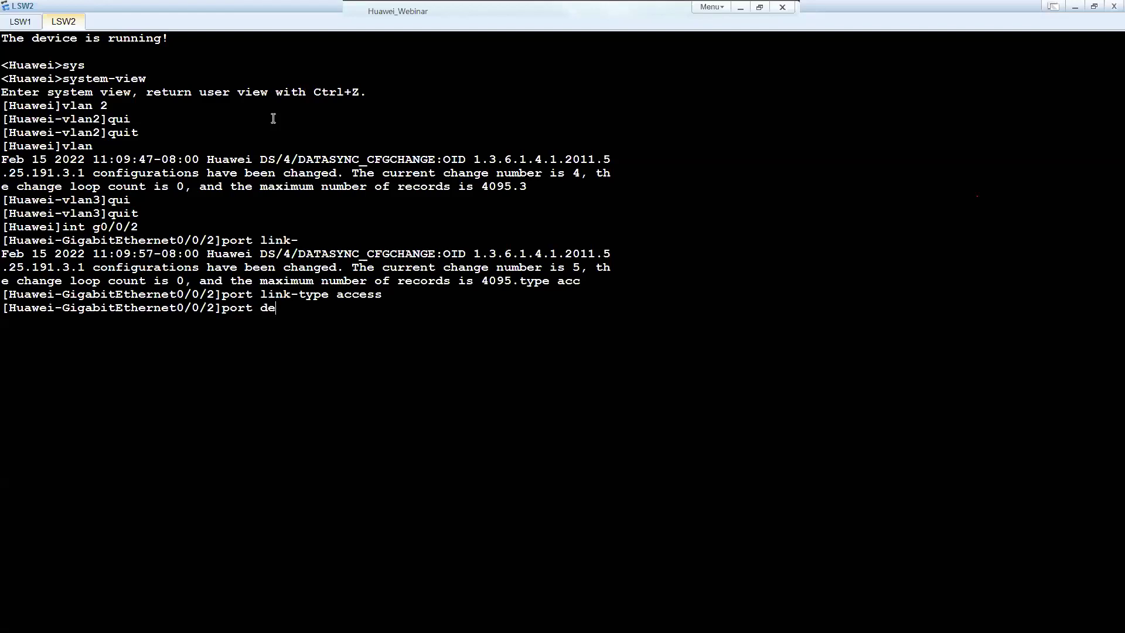
{"action": "key", "text": "Tab"}
{"action": "type", "text": "vlan 3"}
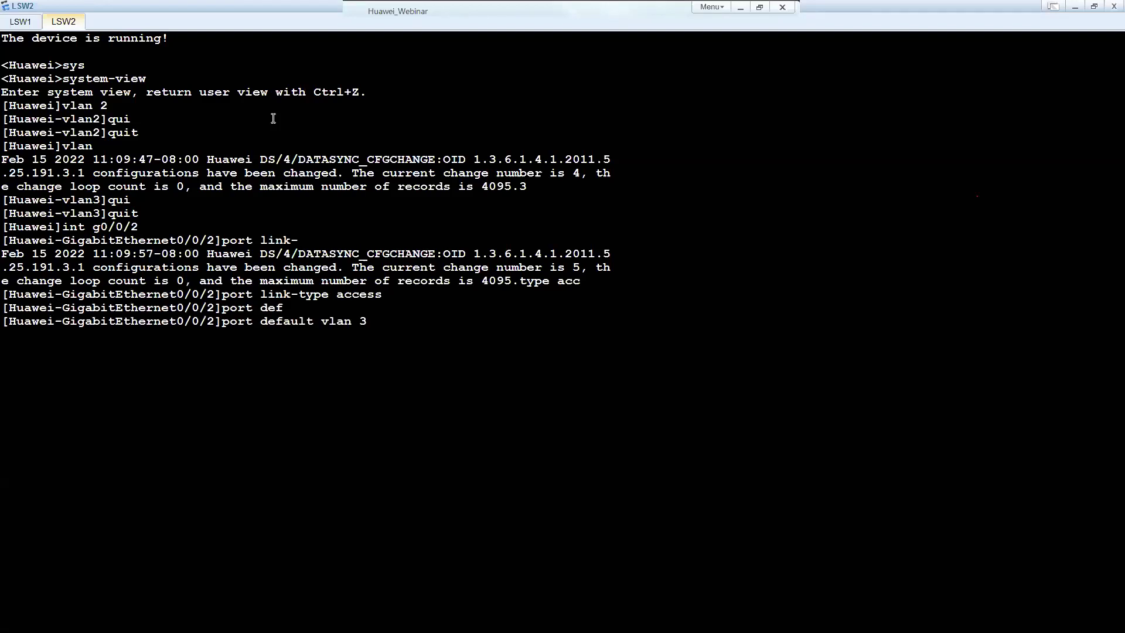
{"action": "key", "text": "Return"}
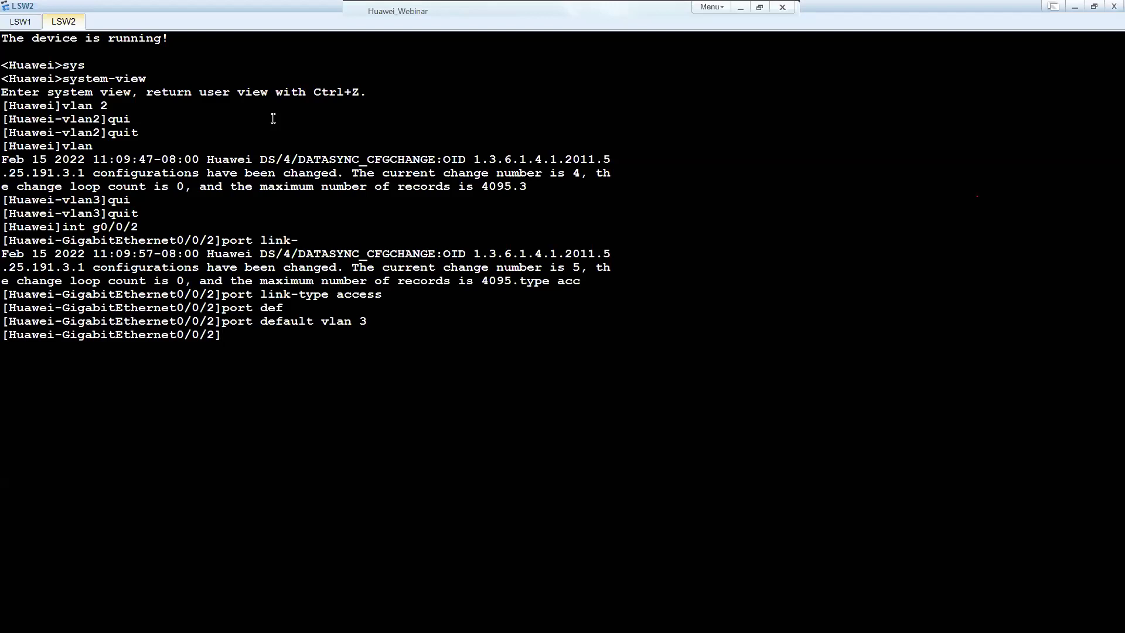
Change the default VLAN of GigabitEthernet0/0/2 on LSW2 to VLAN 2.
{"action": "key", "text": "Up"}
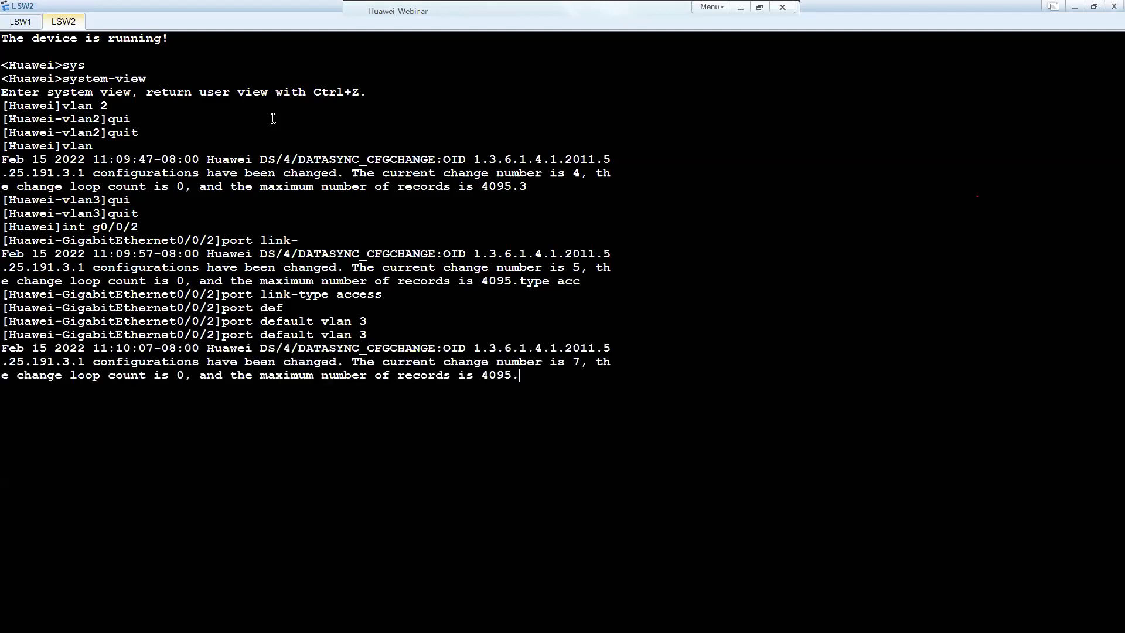
{"action": "type", "text": "2]port default vlan 2"}
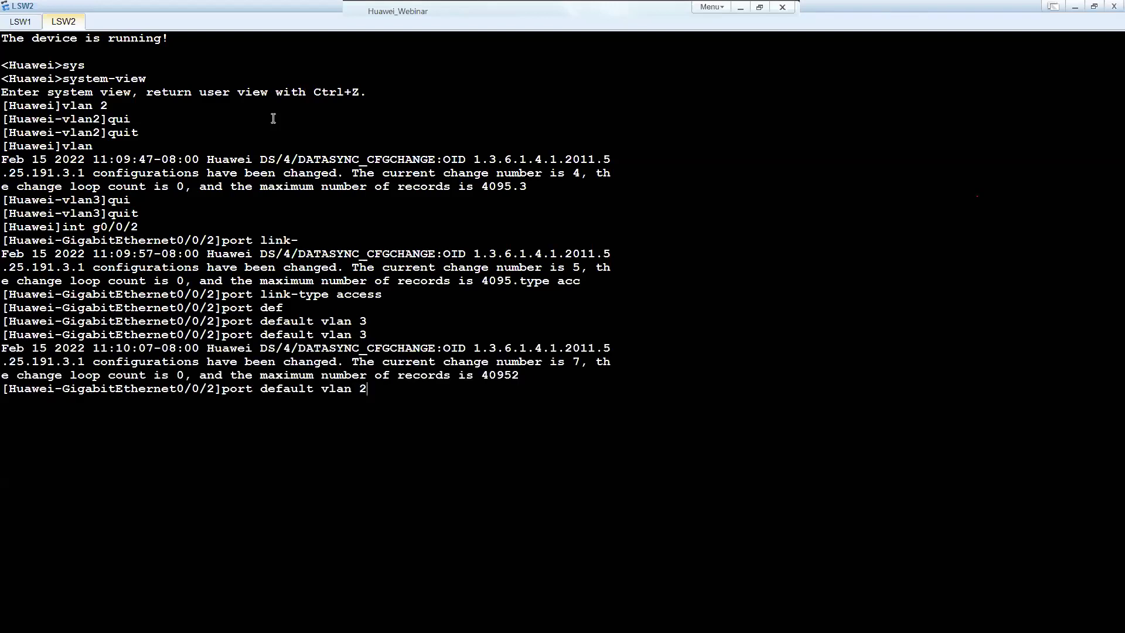
{"action": "key", "text": "Return"}
Enter the GigabitEthernet0/0/3 interface view on LSW2 and set the port link type to access.
{"action": "type", "text": "int g0/0/3"}
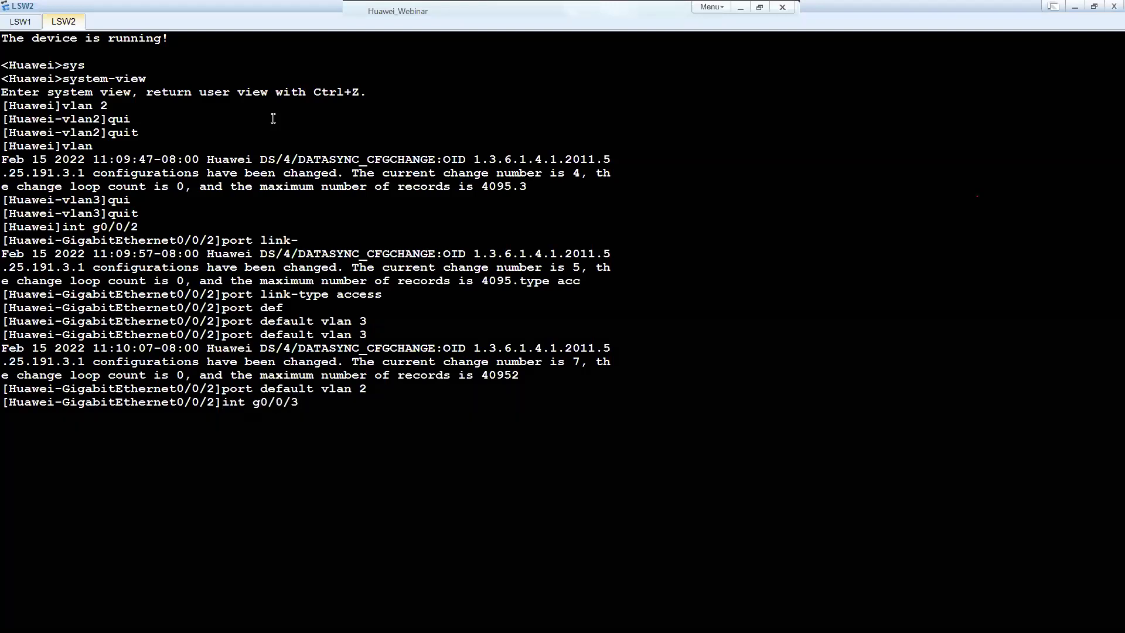
{"action": "key", "text": "Return"}
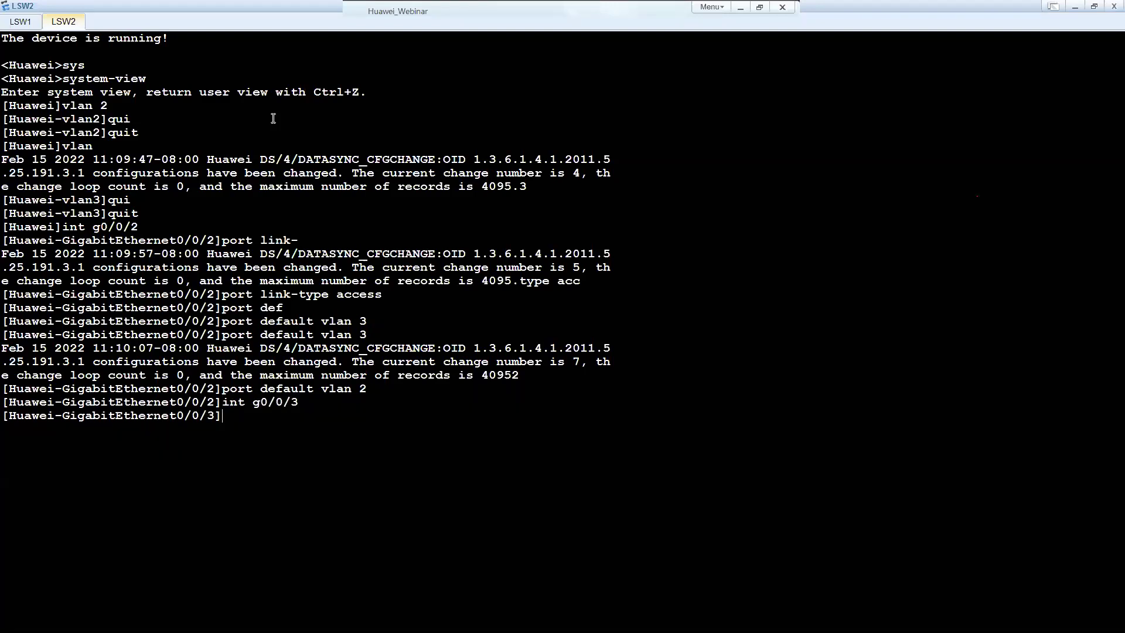
{"action": "type", "text": "port default vlan 2"}
{"action": "key", "text": "Up"}
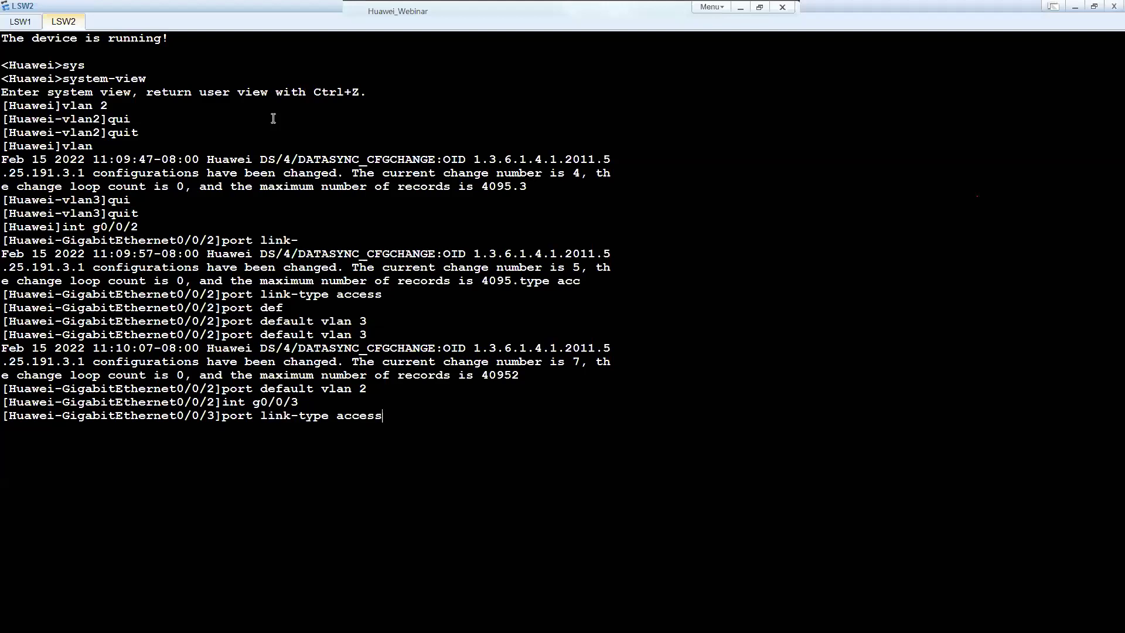
{"action": "key", "text": "Return"}
Assign VLAN 3 as the default VLAN of GigabitEthernet0/0/3 on LSW2.
{"action": "key", "text": "Up"}
{"action": "key", "text": "Up"}
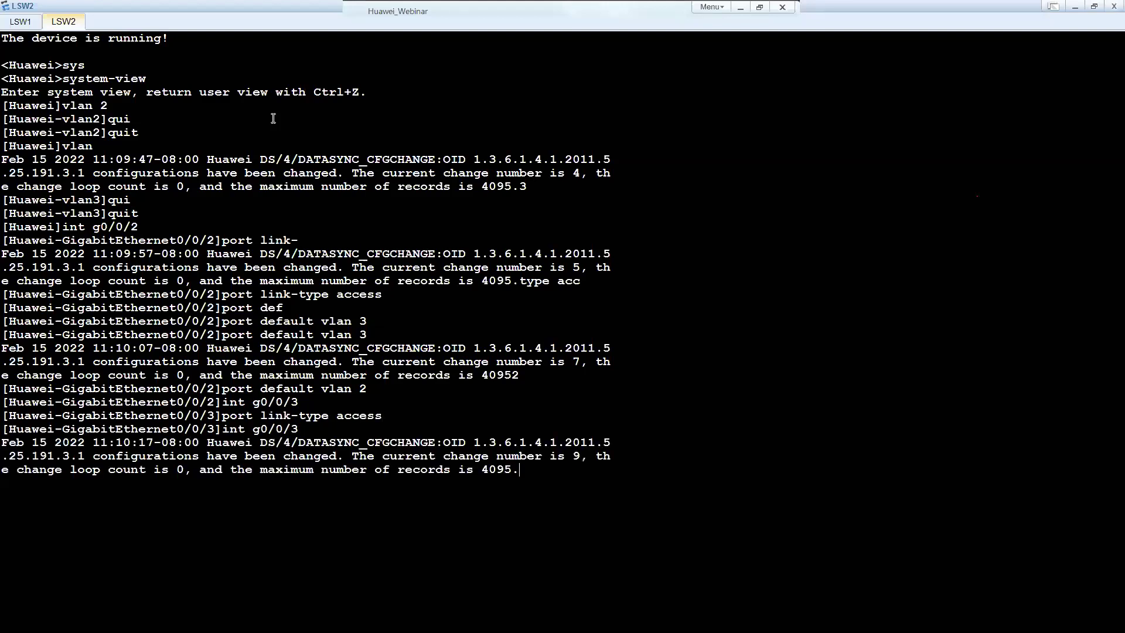
{"action": "key", "text": "BackSpace"}
{"action": "key", "text": "BackSpace"}
{"action": "key", "text": "BackSpace"}
{"action": "key", "text": "BackSpace"}
{"action": "key", "text": "BackSpace"}
{"action": "key", "text": "BackSpace"}
{"action": "key", "text": "BackSpace"}
{"action": "key", "text": "BackSpace"}
{"action": "key", "text": "BackSpace"}
{"action": "key", "text": "BackSpace"}
{"action": "type", "text": "port def"}
{"action": "key", "text": "Tab"}
{"action": "type", "text": "vlan 3"}
{"action": "key", "text": "Return"}
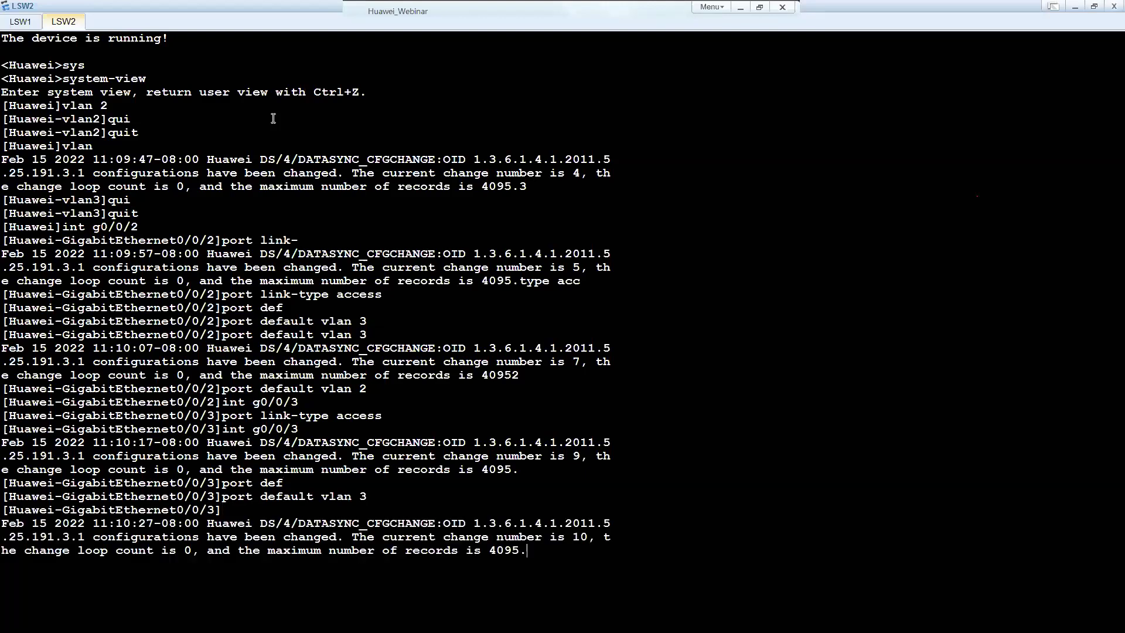
{"action": "key", "text": "Return"}
{"action": "key", "text": "Return"}
{"action": "key", "text": "Return"}
{"action": "key", "text": "Return"}
Enter the GigabitEthernet0/0/4 interface view on LSW2 and set the port link type to trunk.
{"action": "type", "text": "i"}
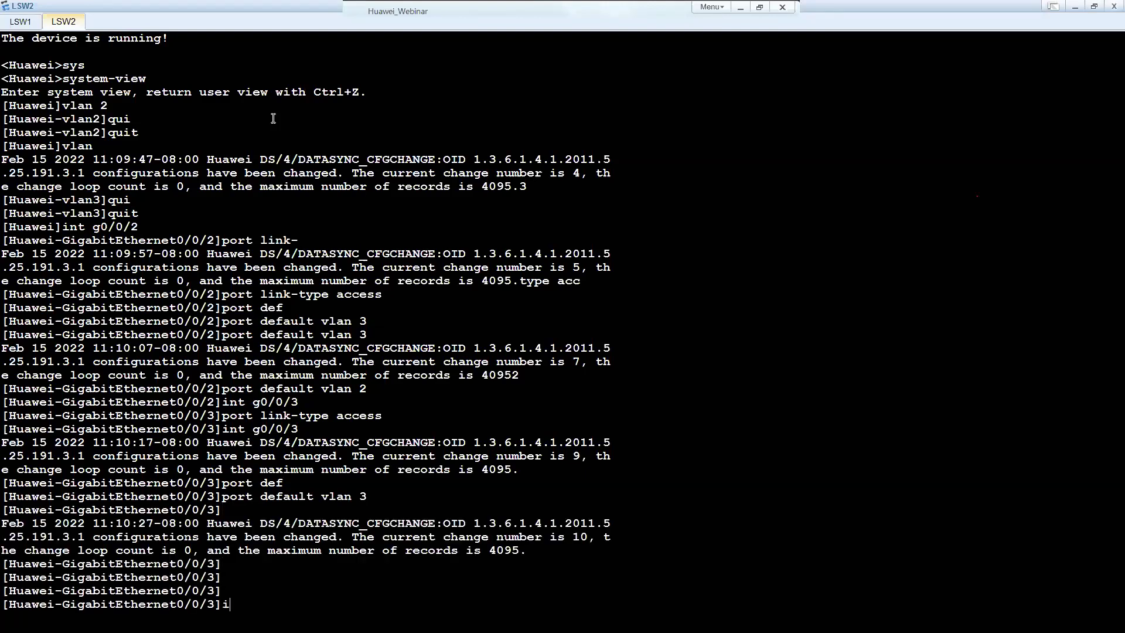
{"action": "type", "text": "nt g0/0/4"}
{"action": "key", "text": "Return"}
{"action": "type", "text": "port link"}
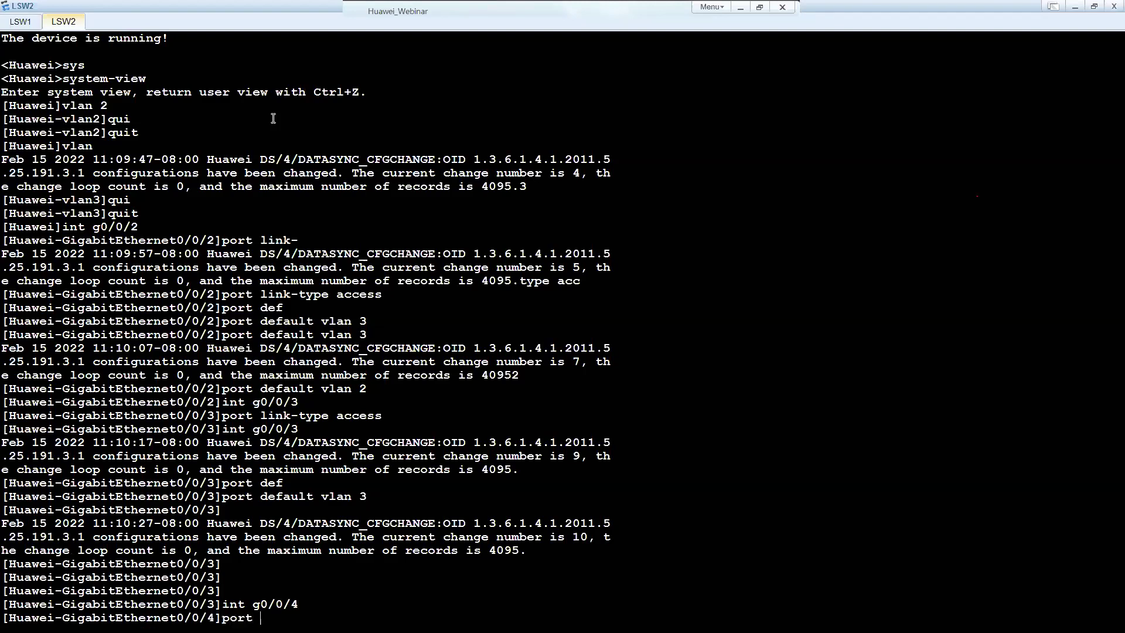
{"action": "key", "text": "Tab"}
{"action": "type", "text": "typ"}
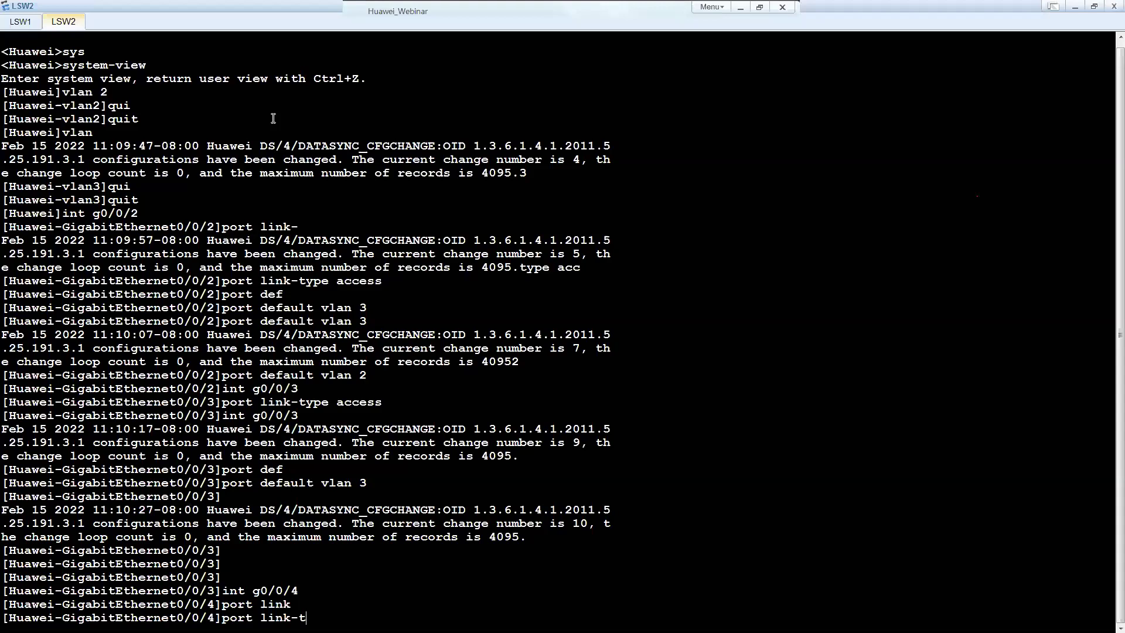
{"action": "key", "text": "Tab"}
{"action": "type", "text": "tr"}
{"action": "key", "text": "Tab"}
{"action": "key", "text": "Return"}
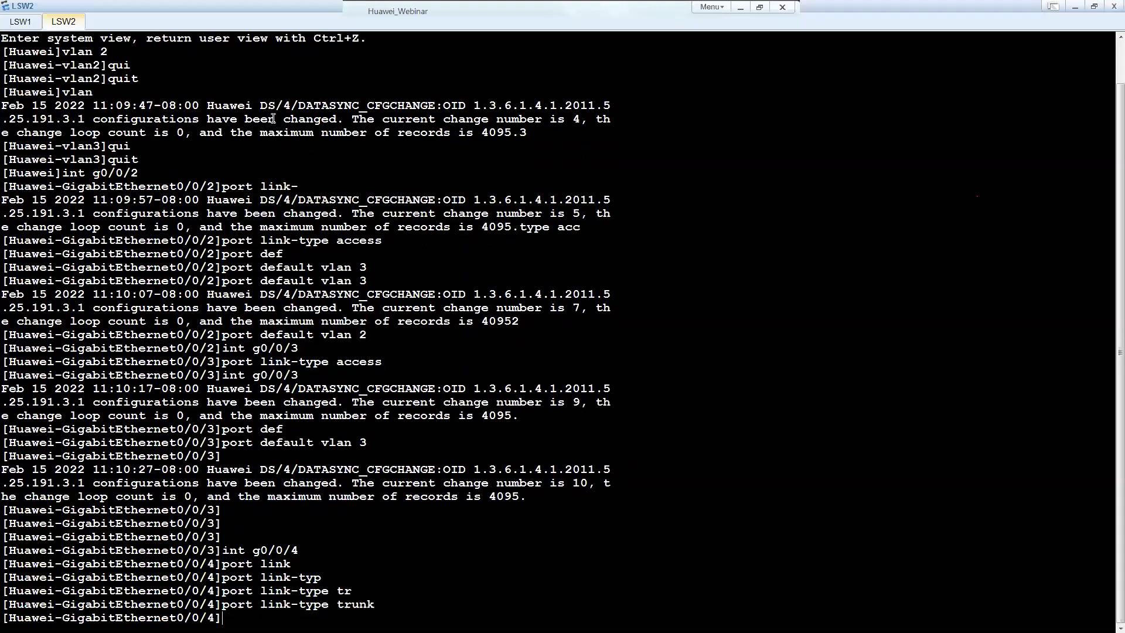
Allow VLANs 2 to 3 to pass on the GigabitEthernet0/0/4 trunk of LSW2.
{"action": "type", "text": "port trun"}
{"action": "key", "text": "Tab"}
{"action": "type", "text": "allo"}
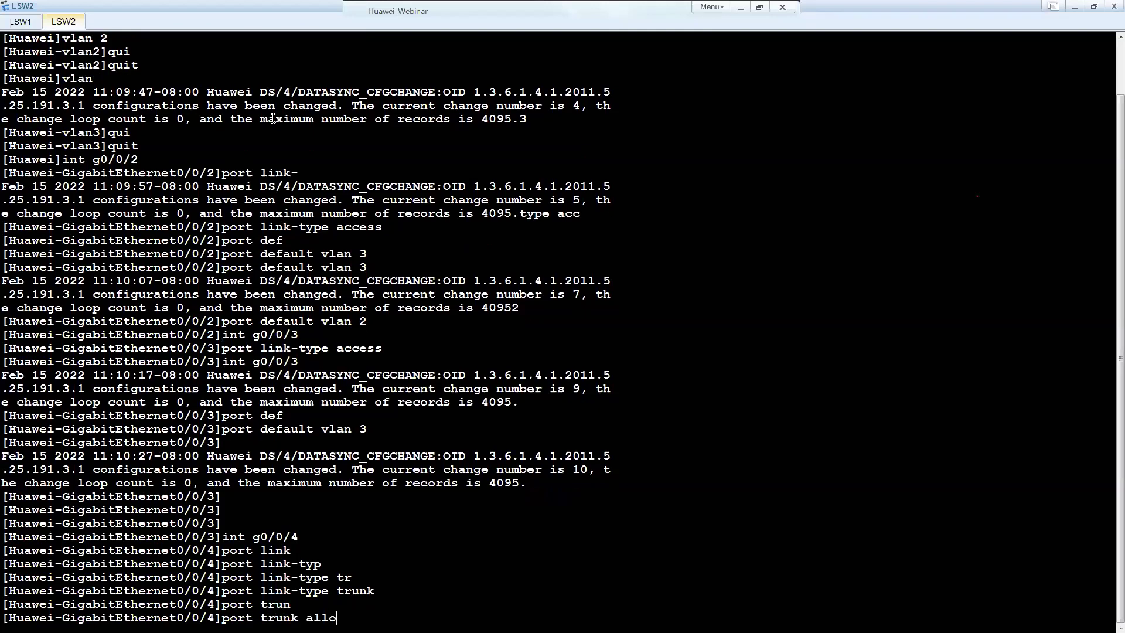
{"action": "key", "text": "Tab"}
{"action": "type", "text": "vlan 2 to 3"}
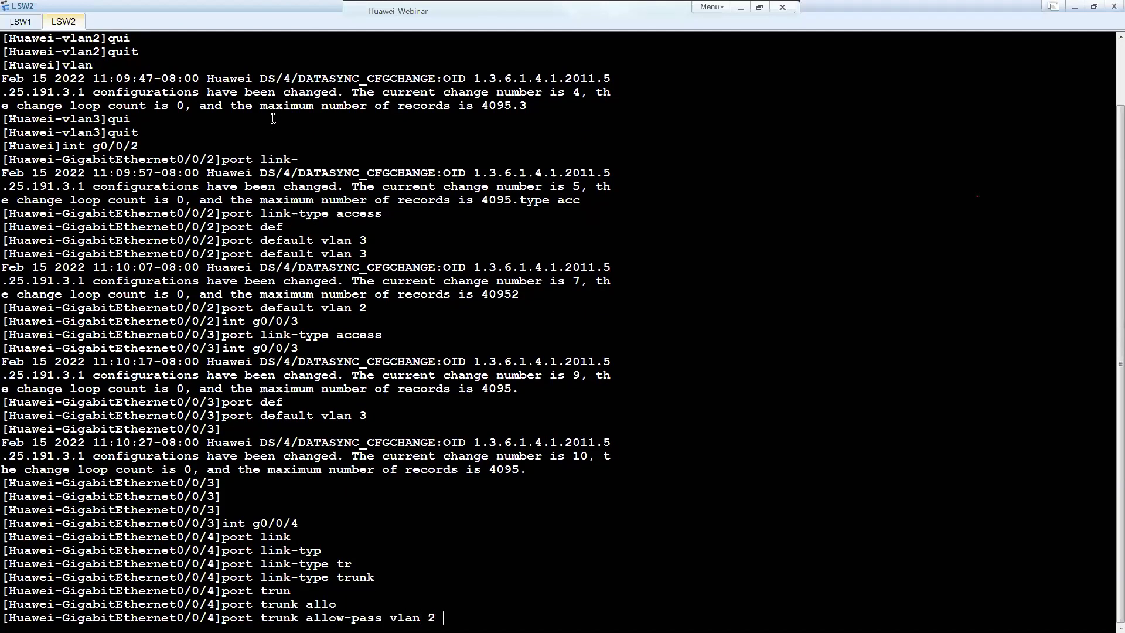
{"action": "key", "text": "Return"}
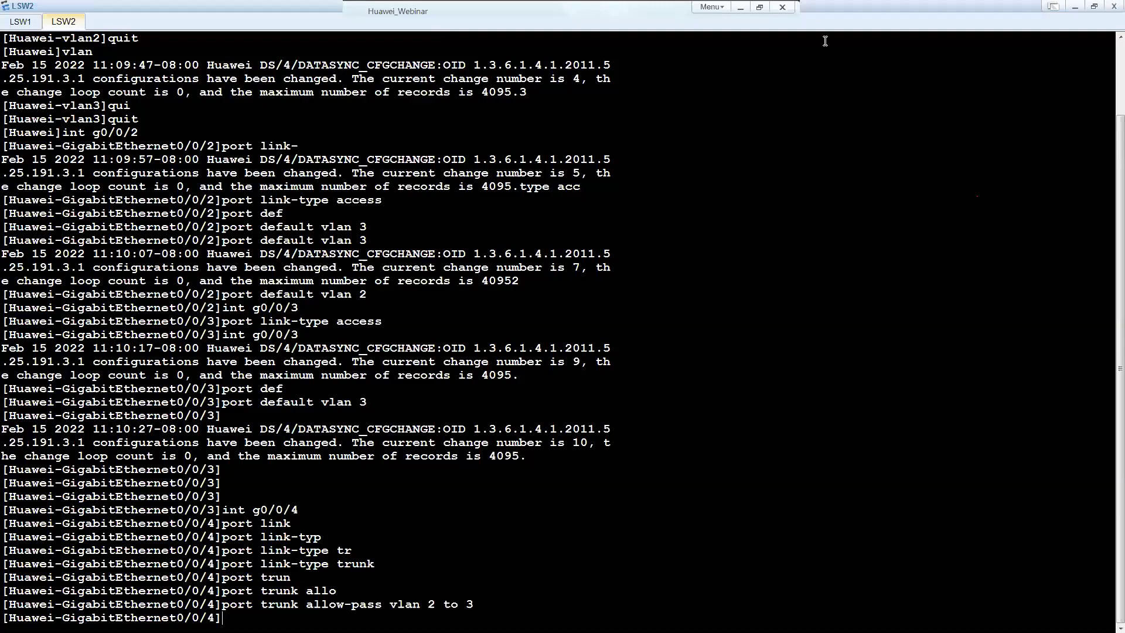
Return to the topology, open PC1's command line and ping PC3 at 10.0.0.3.
{"action": "left_click", "coordinate": [1074, 7]}
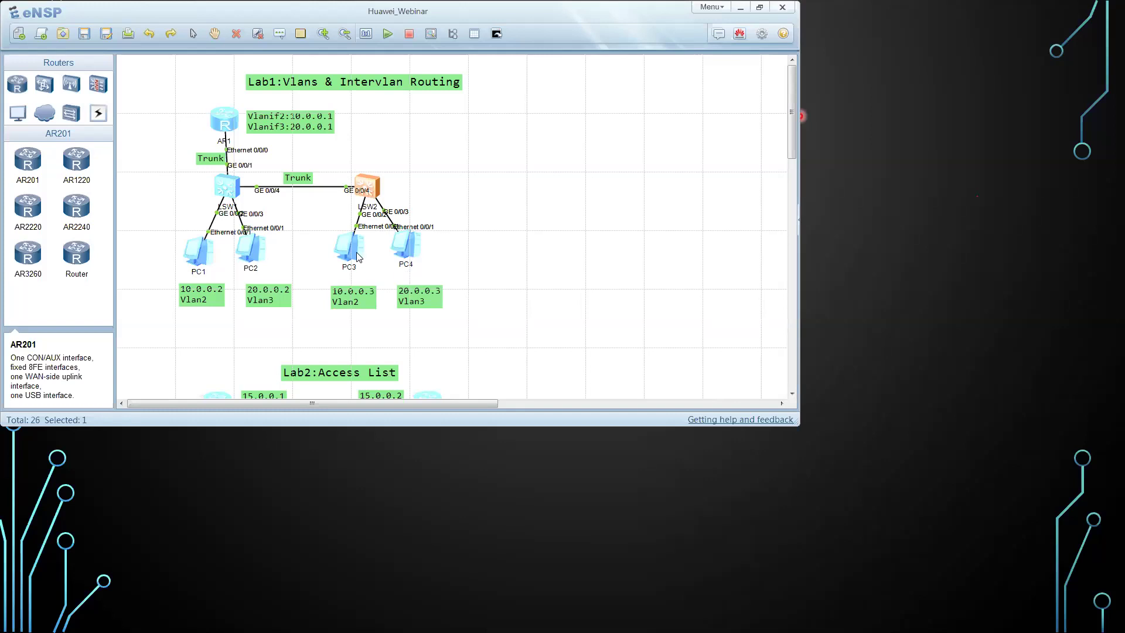
{"action": "double_click", "coordinate": [203, 256]}
{"action": "left_click", "coordinate": [455, 173]}
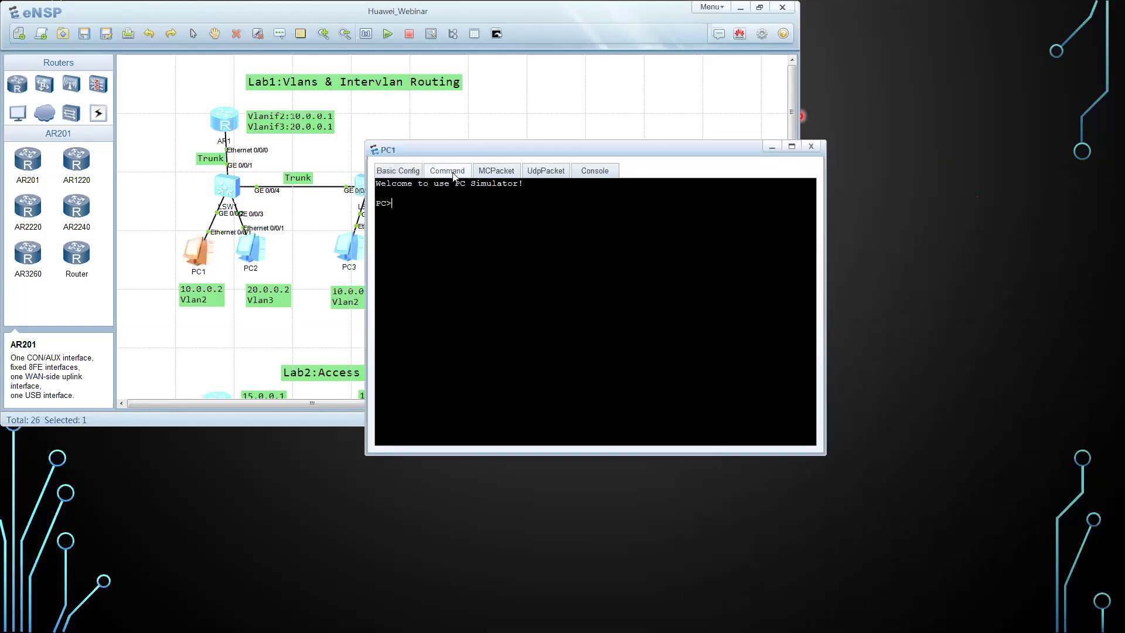
{"action": "type", "text": "ping 10.0.0.3"}
{"action": "key", "text": "Return"}
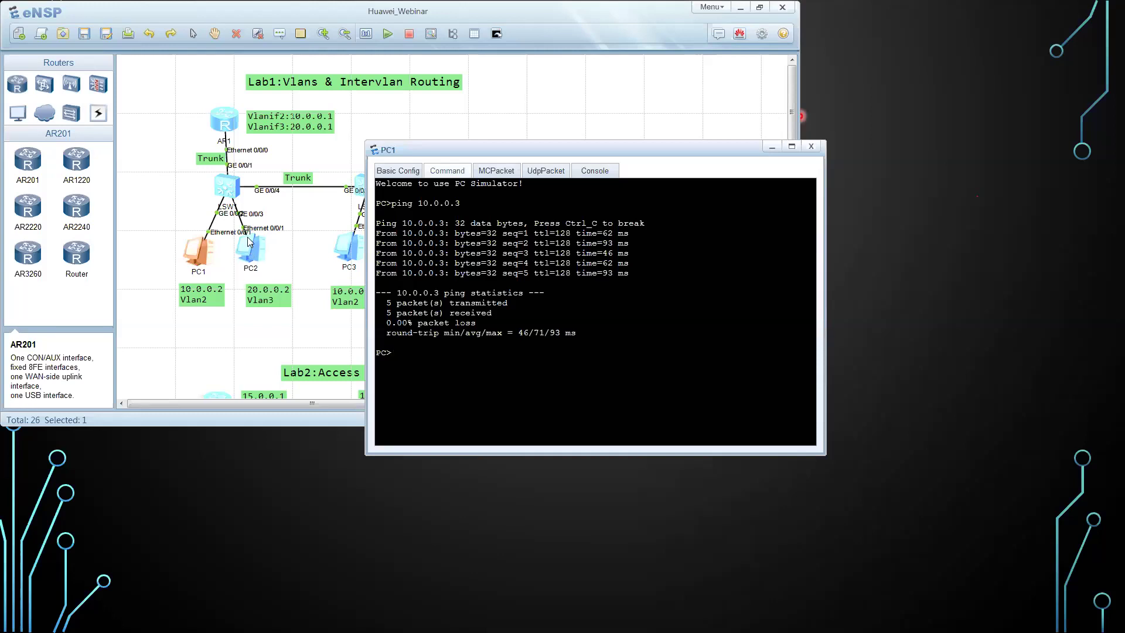
Ping PC2 at 20.0.0.2 from PC1, then minimize the PC1 window.
{"action": "type", "text": "ping 20.0.0.2"}
{"action": "key", "text": "Return"}
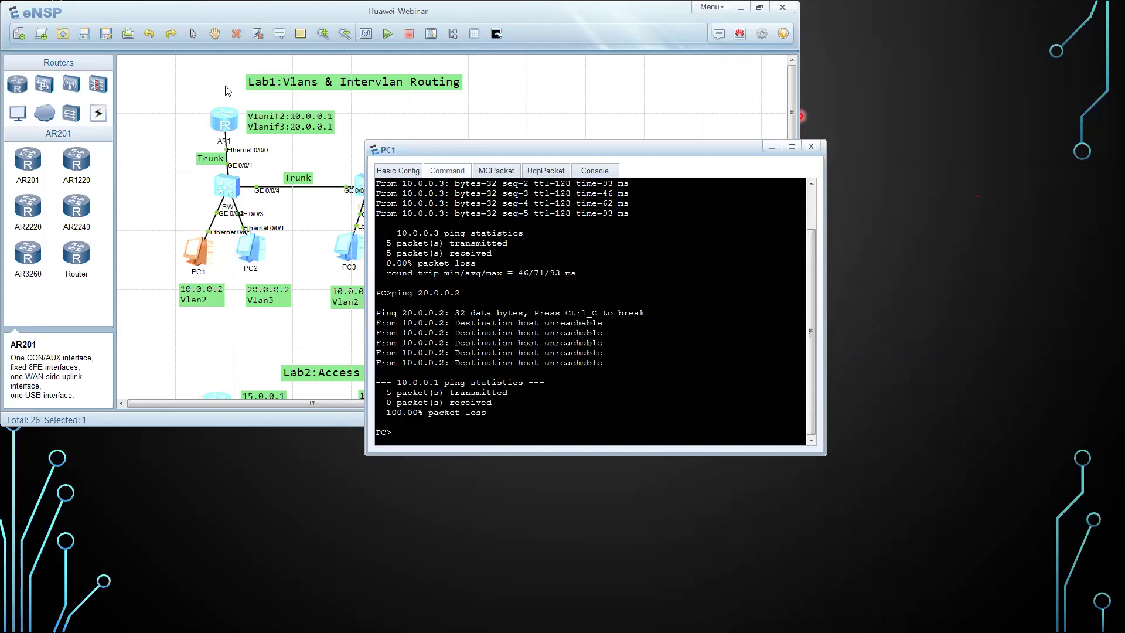
{"action": "left_click", "coordinate": [772, 148]}
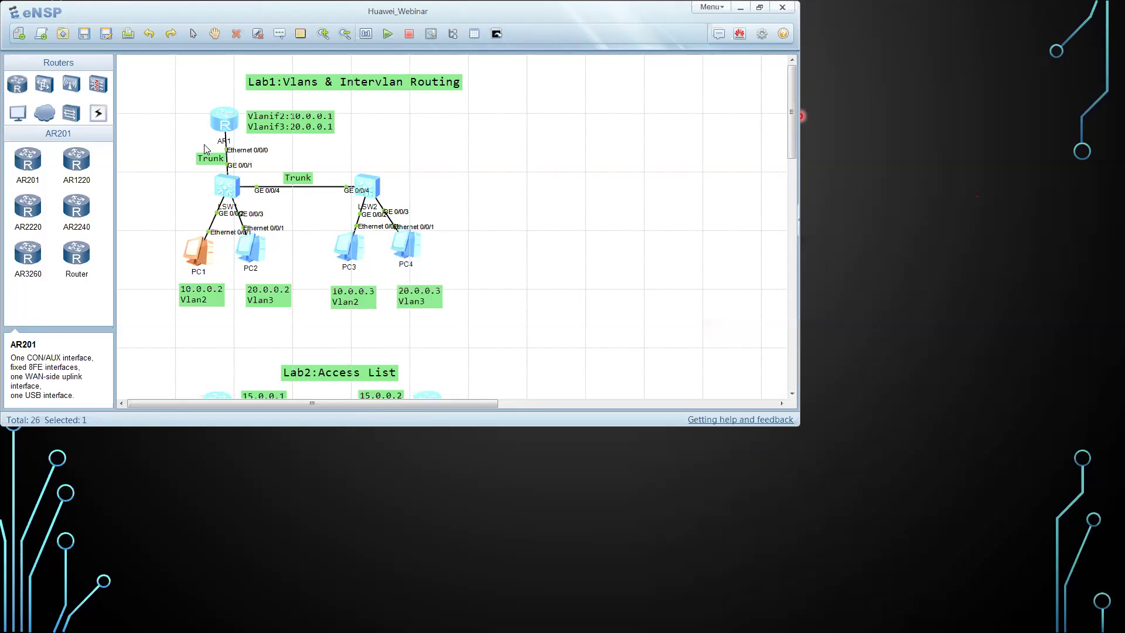
Open the console of router AR1 and enter system view.
{"action": "double_click", "coordinate": [227, 122]}
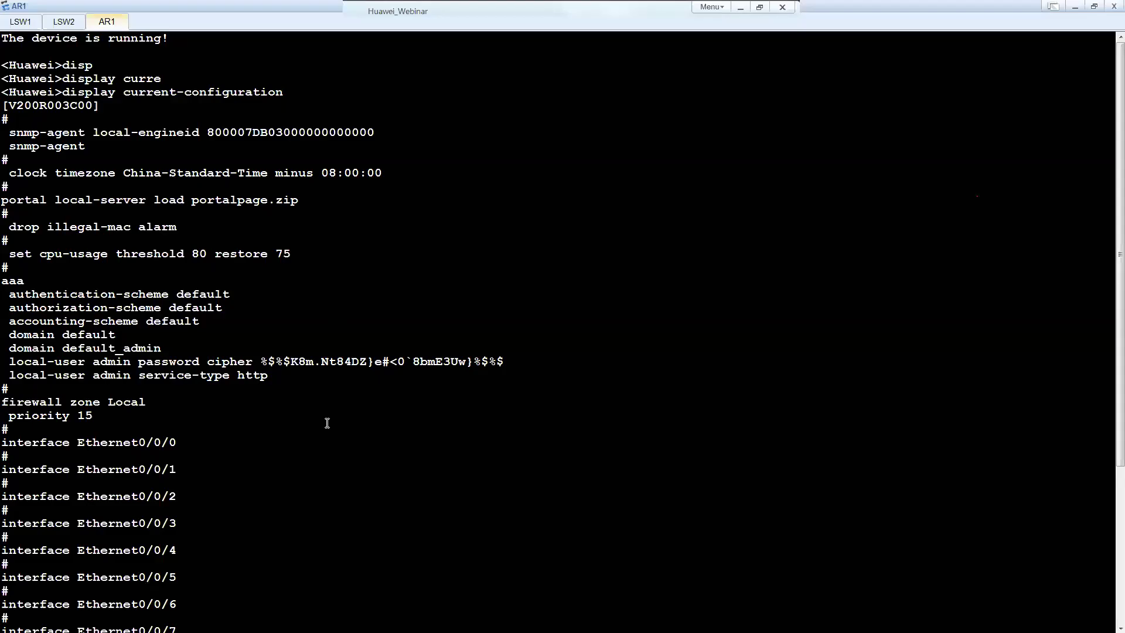
{"action": "key", "text": "Return"}
{"action": "key", "text": "Return"}
{"action": "key", "text": "Return"}
{"action": "key", "text": "Return"}
{"action": "key", "text": "Return"}
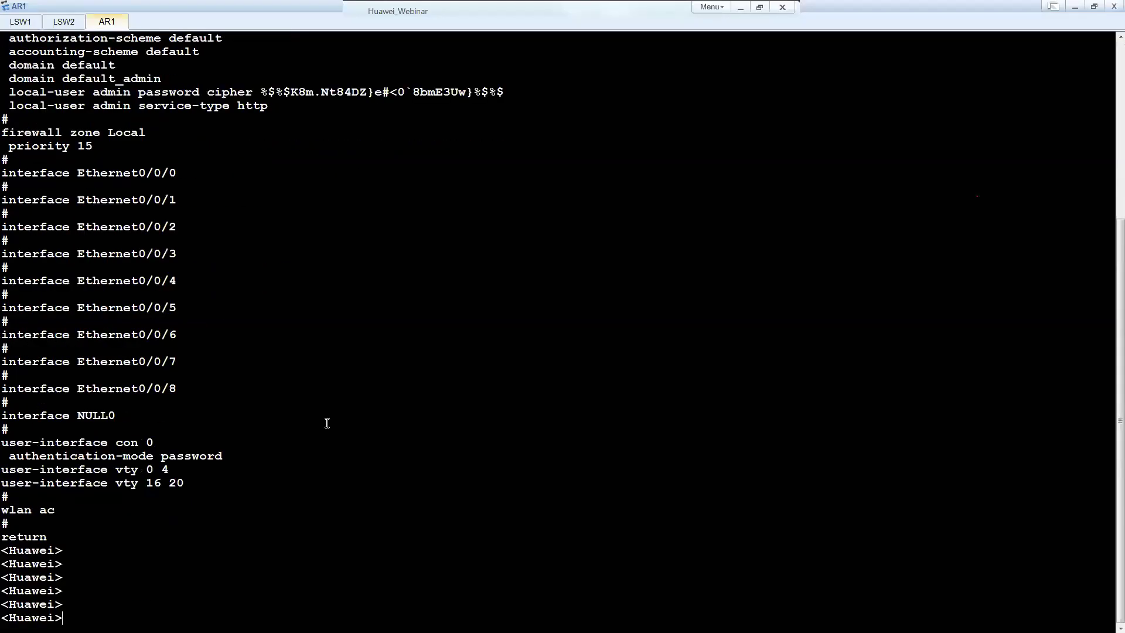
{"action": "key", "text": "Return"}
{"action": "key", "text": "Return"}
{"action": "type", "text": "sys"}
{"action": "key", "text": "Tab"}
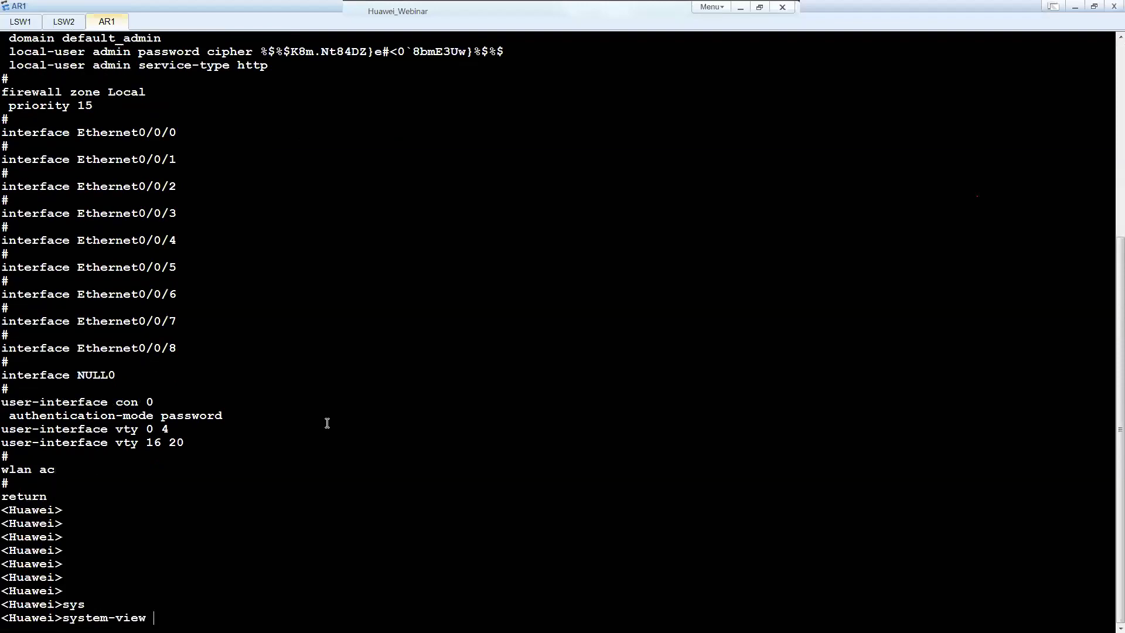
{"action": "key", "text": "Return"}
Create VLAN 2 on AR1 and quit back to system view.
{"action": "type", "text": "vlan 2"}
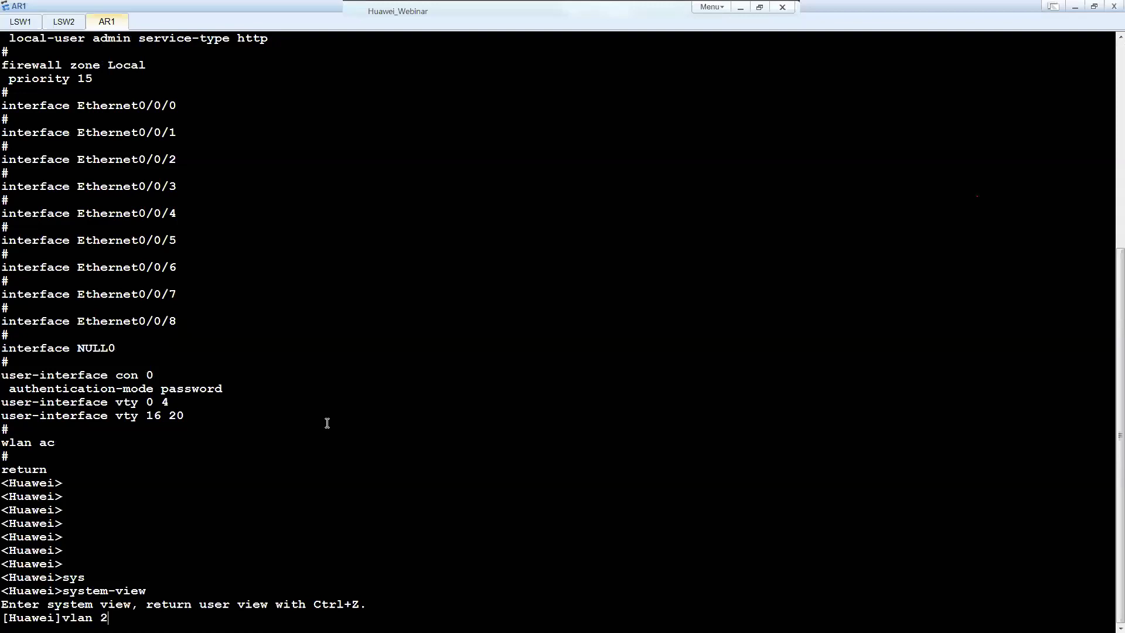
{"action": "key", "text": "Return"}
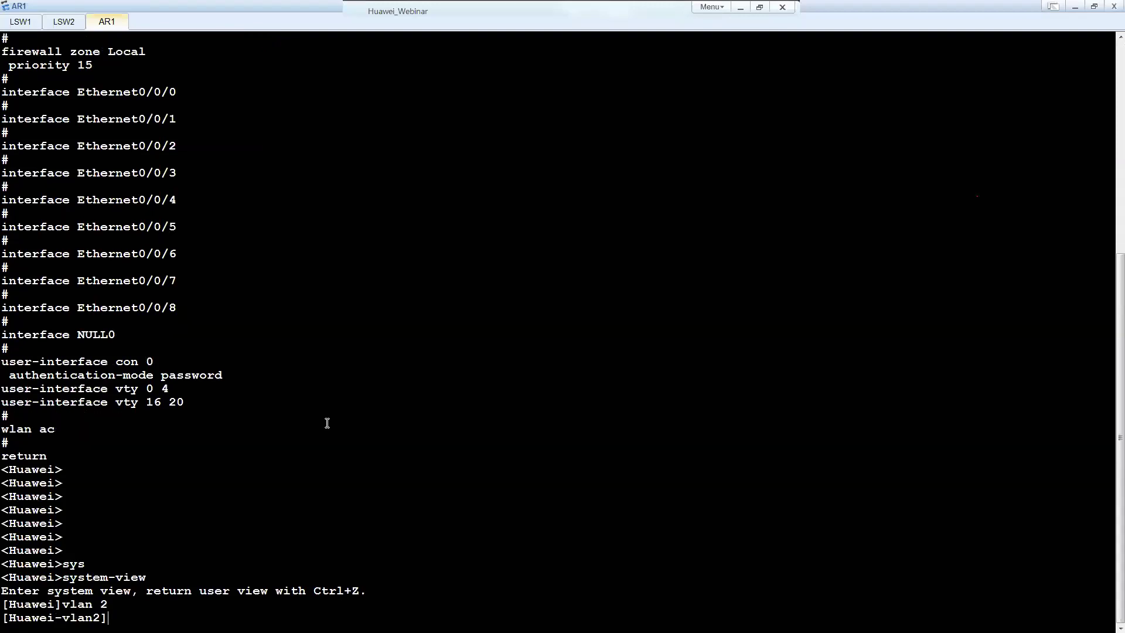
{"action": "type", "text": "qui"}
{"action": "key", "text": "Tab"}
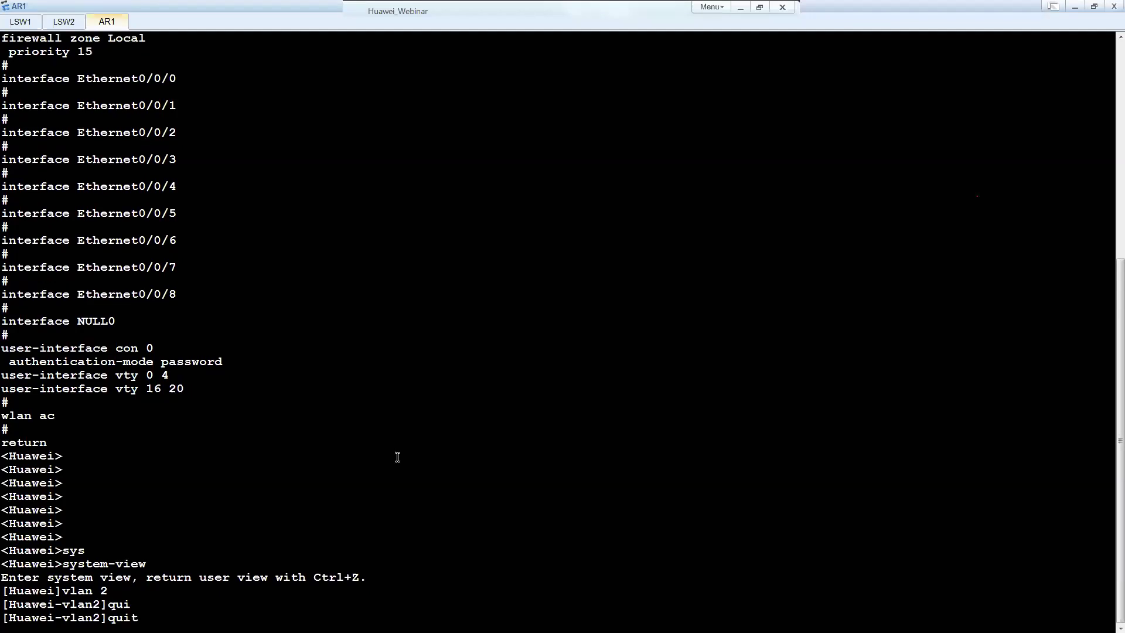
{"action": "key", "text": "Return"}
Create VLAN 3 on AR1 and quit back to system view.
{"action": "type", "text": "vlan 3"}
{"action": "key", "text": "Return"}
{"action": "type", "text": "q"}
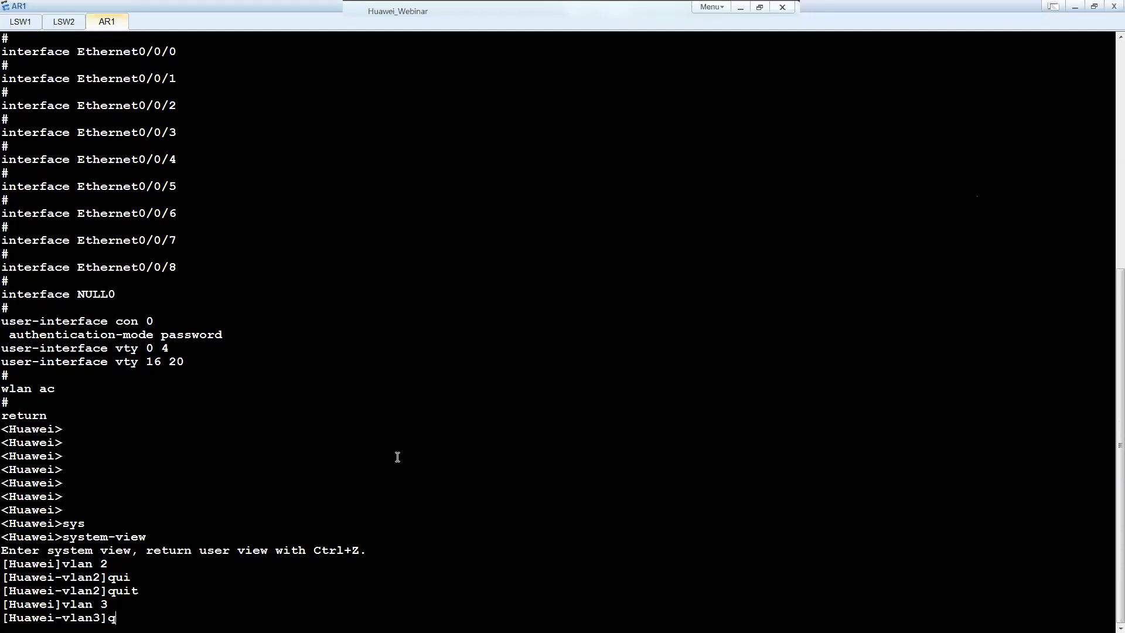
{"action": "type", "text": "ui"}
{"action": "key", "text": "Tab"}
{"action": "key", "text": "Return"}
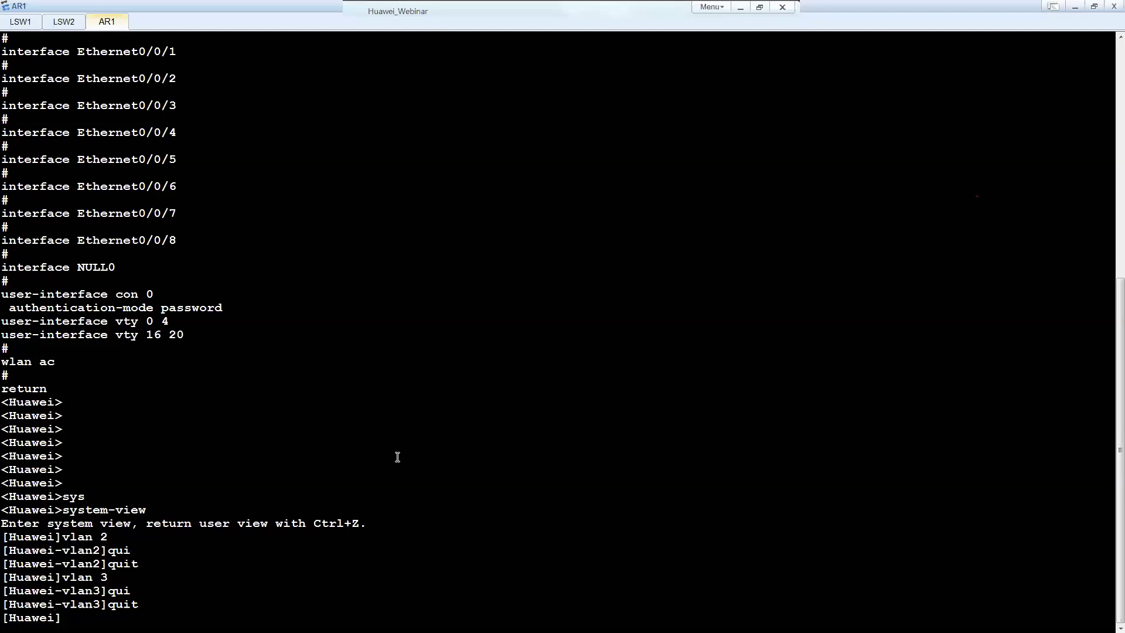
Enter the Ethernet0/0/0 interface view on AR1 and set the port link type to trunk.
{"action": "type", "text": "int e0/0/0"}
{"action": "key", "text": "Return"}
{"action": "type", "text": "port link"}
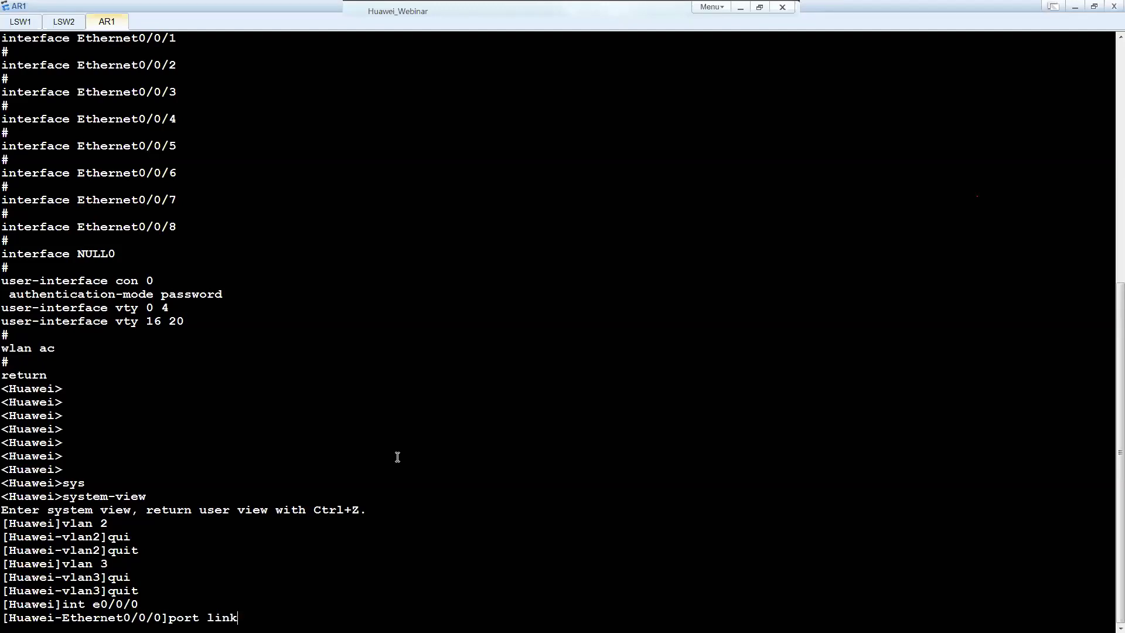
{"action": "type", "text": "-typ"}
{"action": "key", "text": "Tab"}
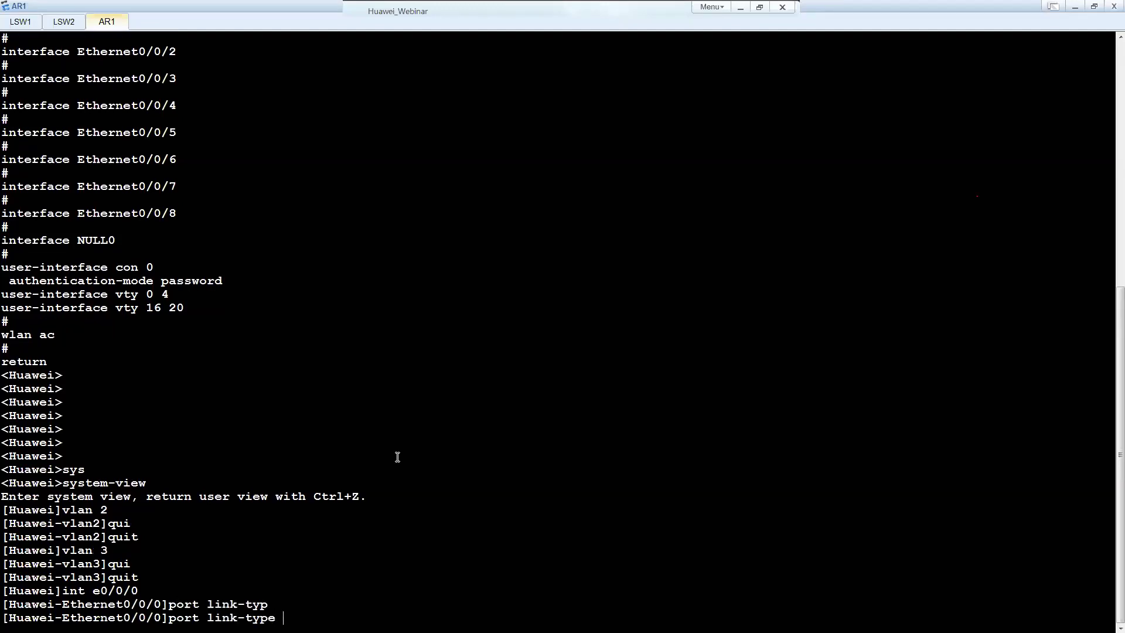
{"action": "type", "text": "trun"}
{"action": "key", "text": "Tab"}
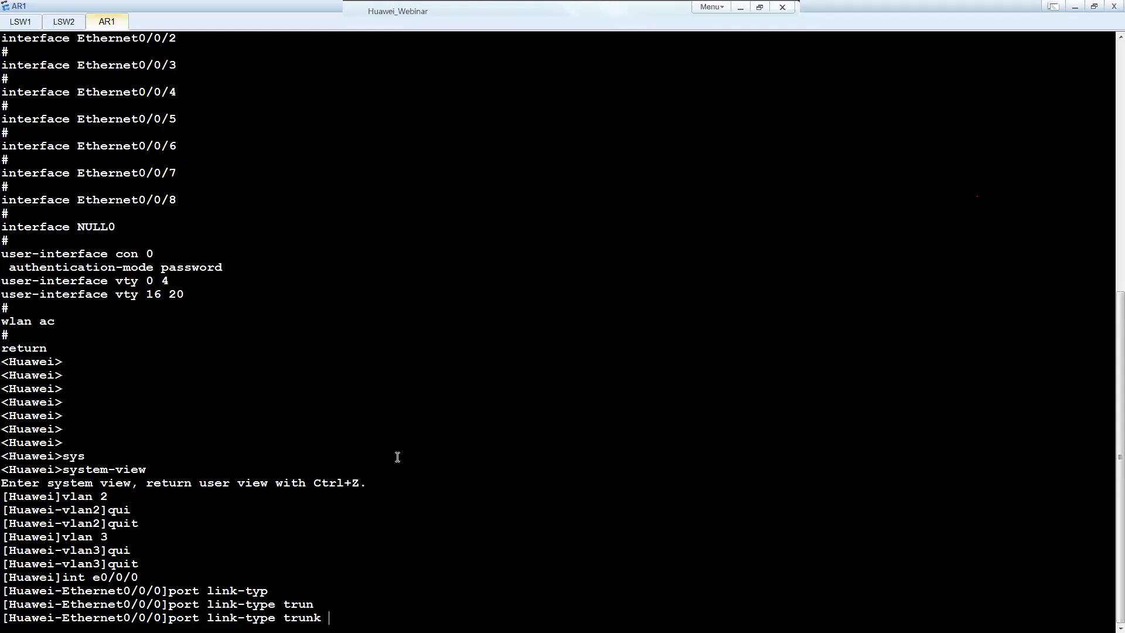
{"action": "key", "text": "Return"}
Allow VLANs 2 to 3 to pass on AR1's Ethernet0/0/0 trunk and return to system view.
{"action": "type", "text": "port t"}
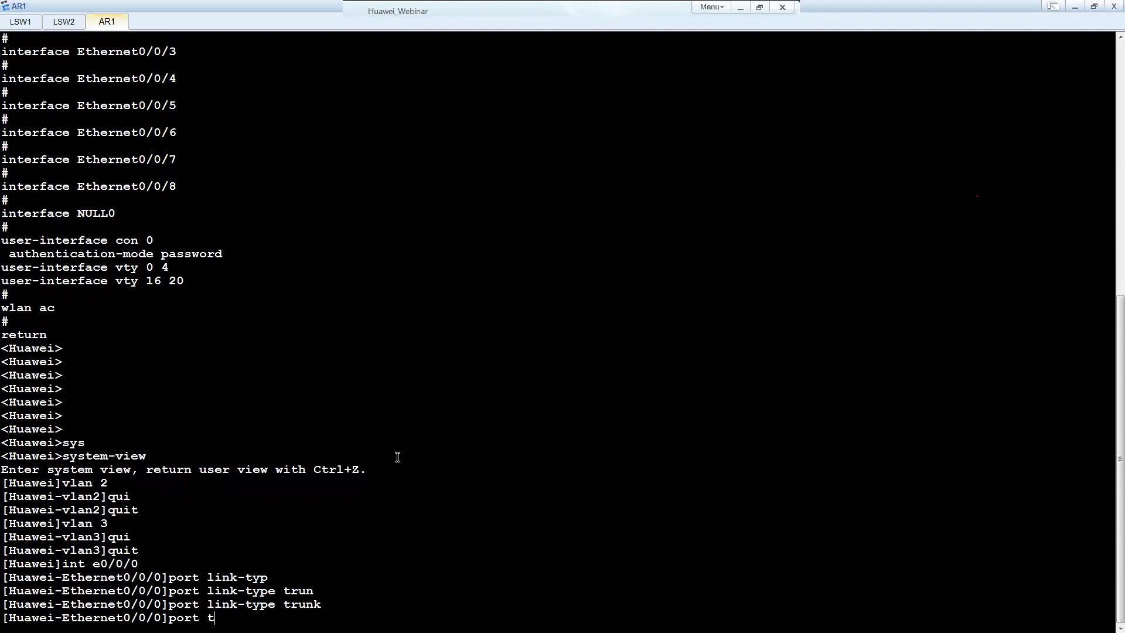
{"action": "type", "text": "run"}
{"action": "key", "text": "Tab"}
{"action": "type", "text": "allo"}
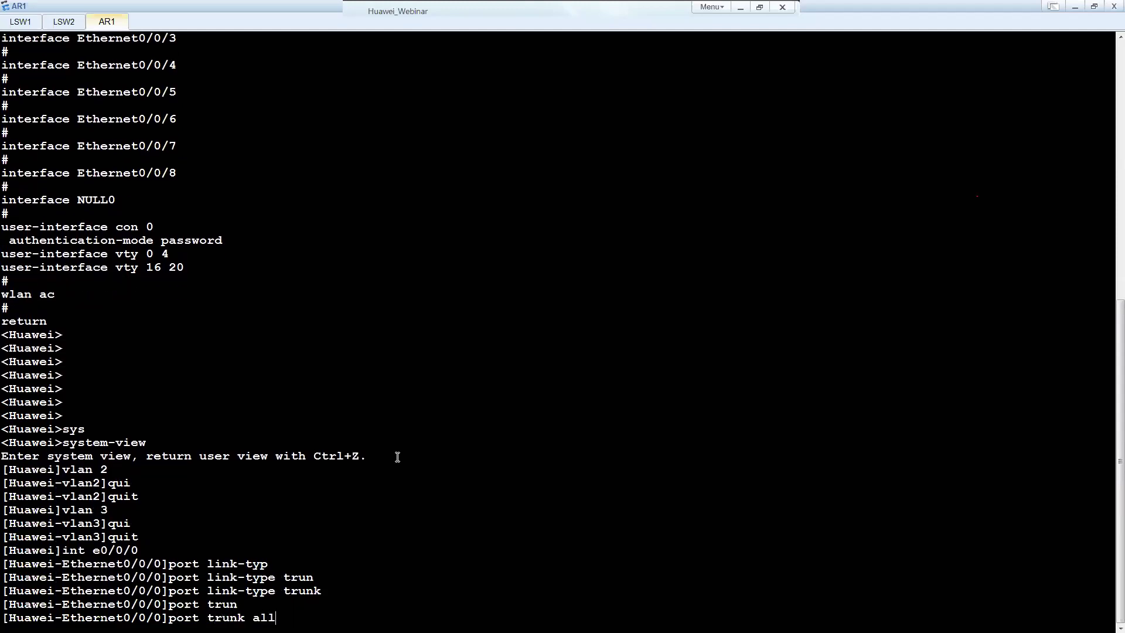
{"action": "key", "text": "Tab"}
{"action": "type", "text": "vlan 2 to 3"}
{"action": "key", "text": "Return"}
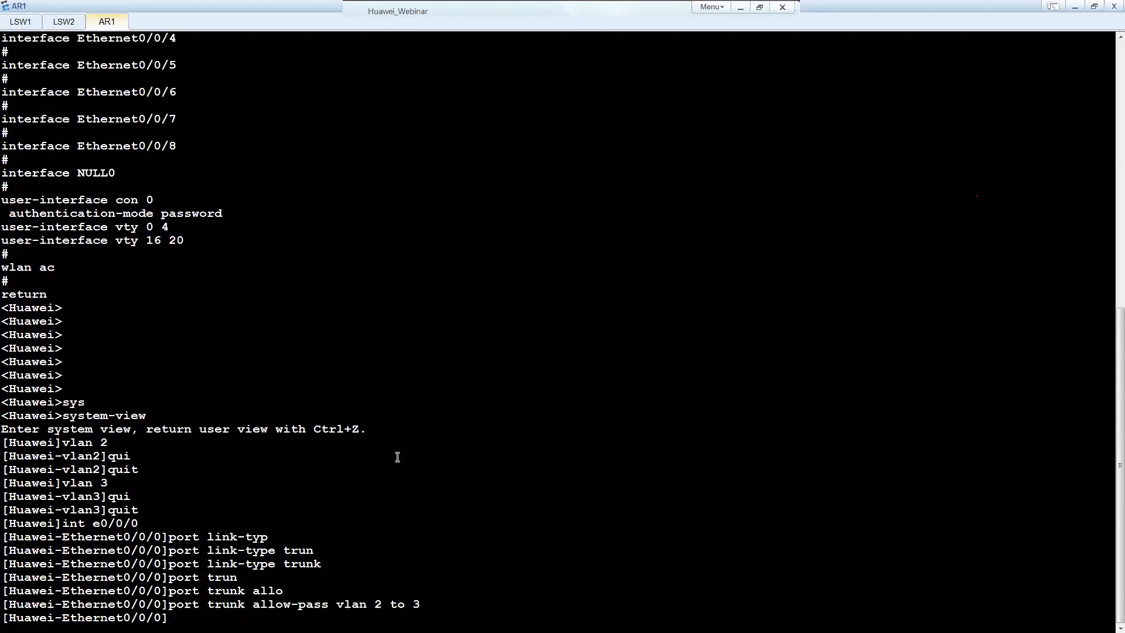
{"action": "type", "text": "exit"}
{"action": "key", "text": "Return"}
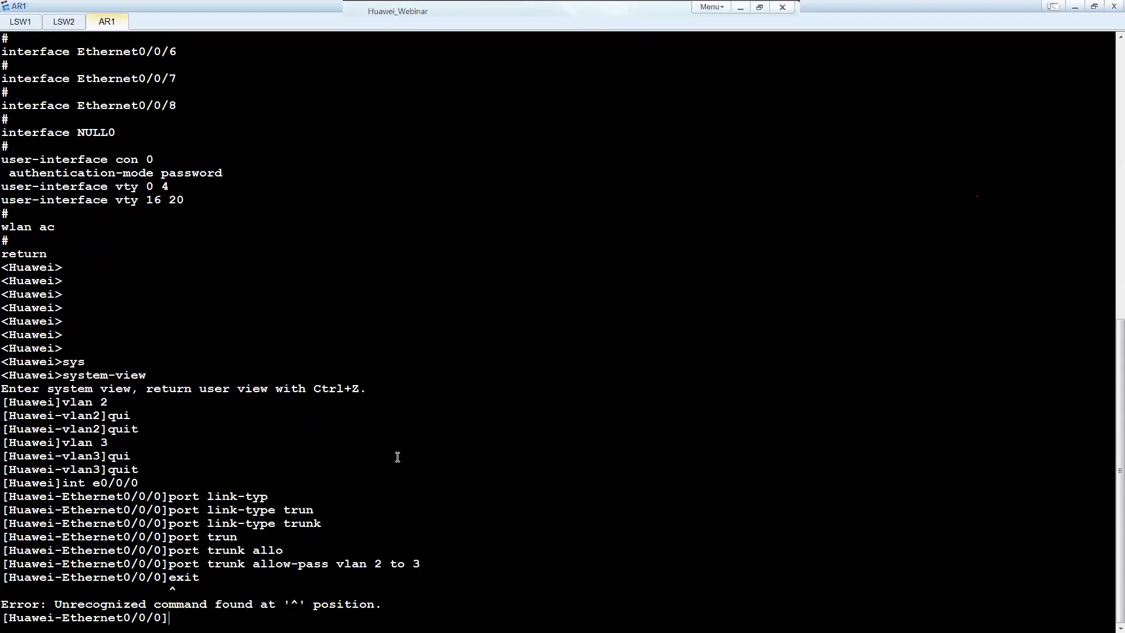
{"action": "type", "text": "qui"}
{"action": "key", "text": "Tab"}
{"action": "key", "text": "Return"}
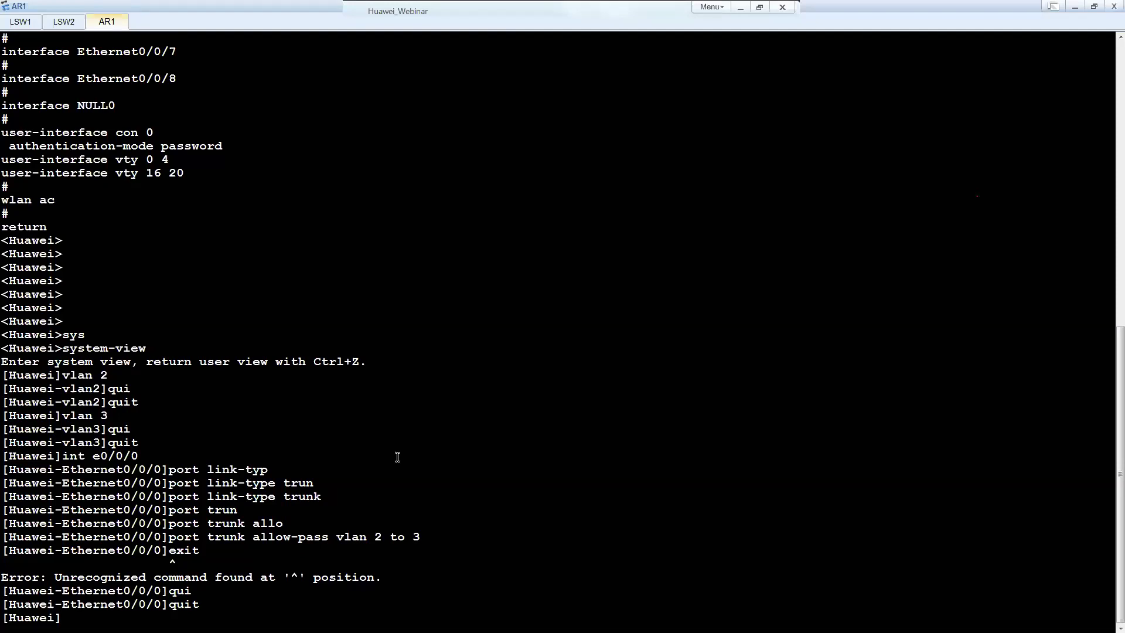
Enable the Vlanif 2 interface on AR1 and assign it IP address 10.0.0.1 with mask 255.0.0.0.
{"action": "type", "text": "int vlanif 2"}
{"action": "key", "text": "Return"}
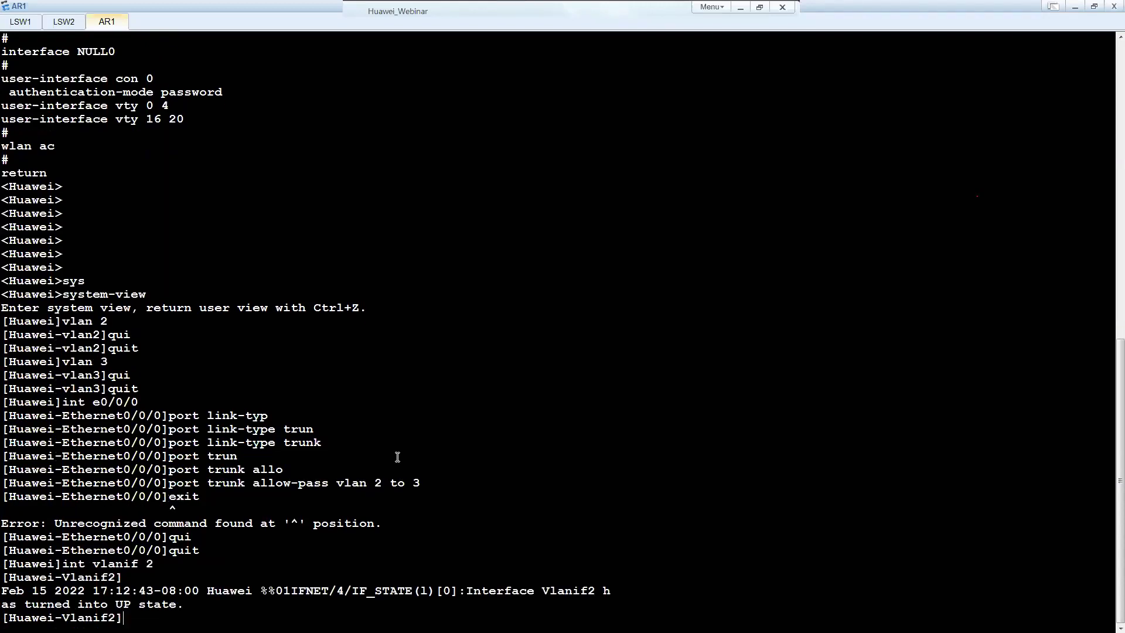
{"action": "type", "text": "undo shut"}
{"action": "key", "text": "Return"}
{"action": "type", "text": "i"}
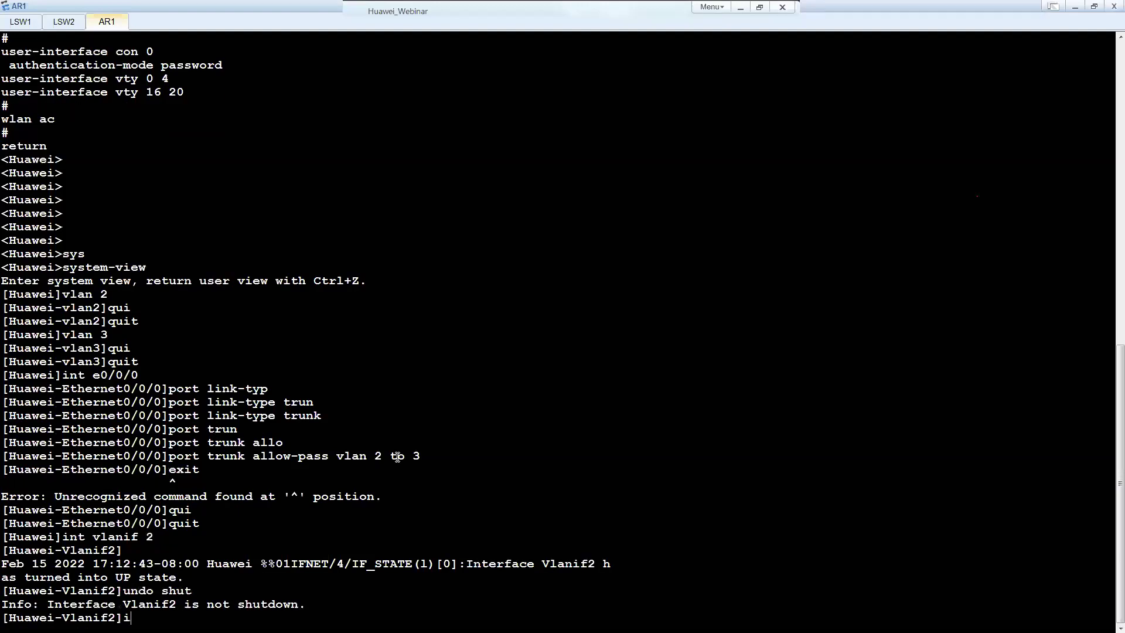
{"action": "type", "text": "p add 10.0.0.1 255.0.0.0"}
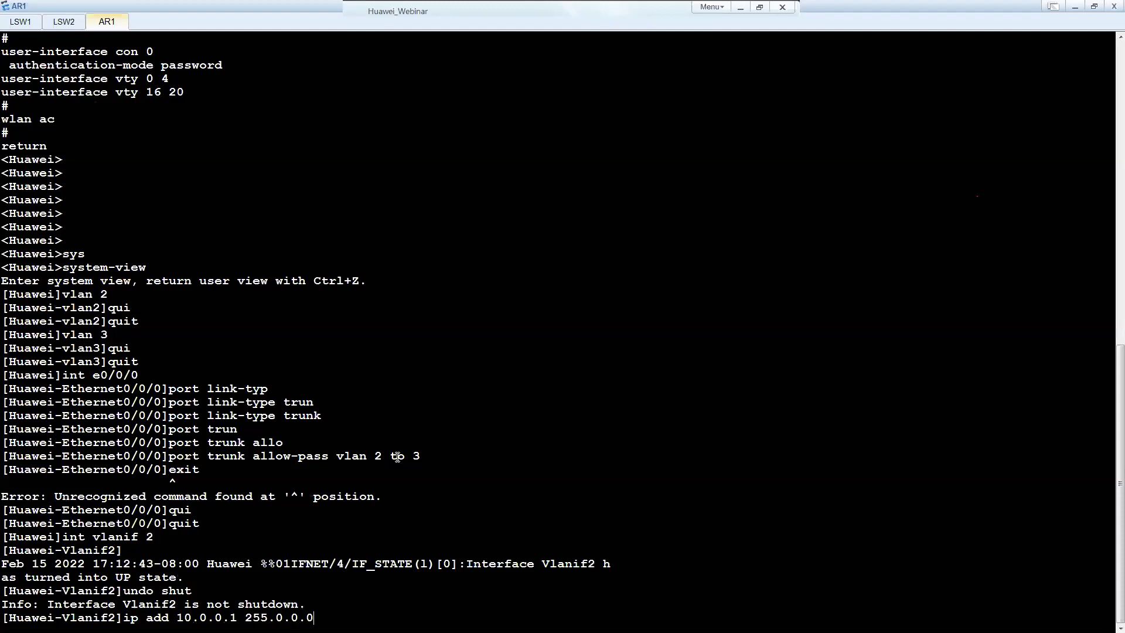
{"action": "key", "text": "Return"}
Enable the Vlanif 3 interface on AR1 and assign it IP address 20.0.0.1 with mask 255.0.0.0.
{"action": "type", "text": "int vlanif "}
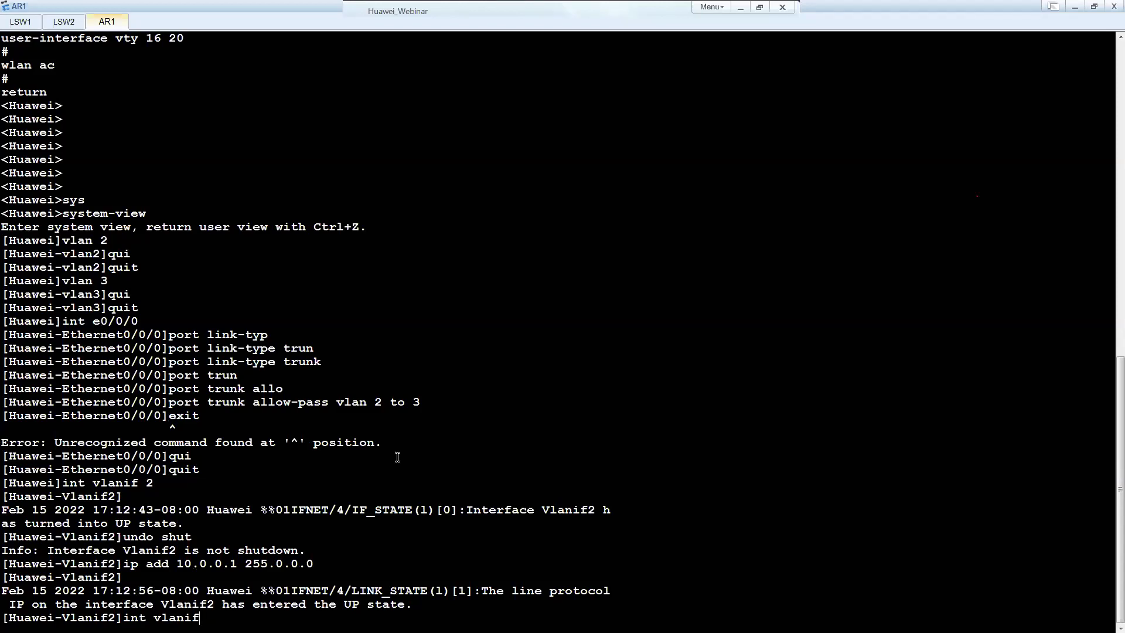
{"action": "type", "text": "3"}
{"action": "key", "text": "Return"}
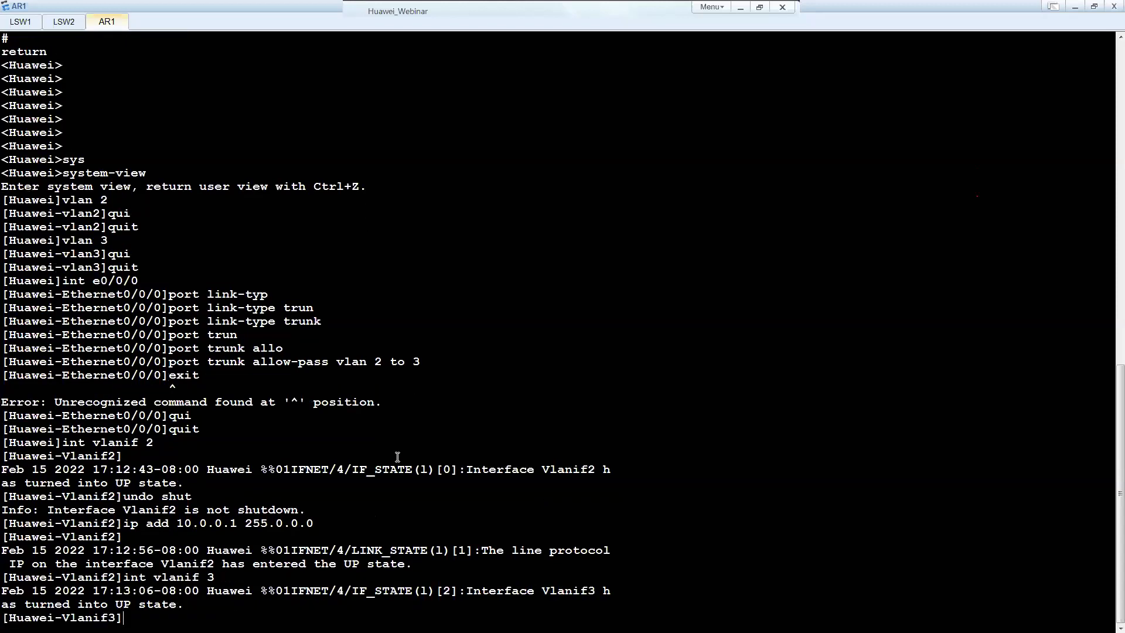
{"action": "type", "text": "undo shut"}
{"action": "key", "text": "Return"}
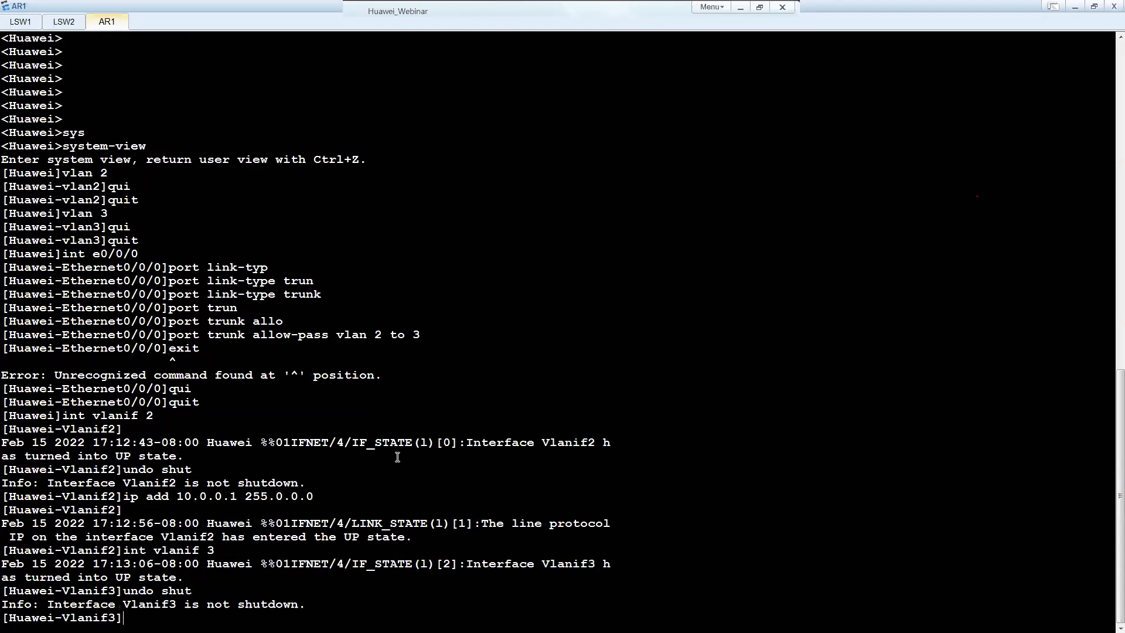
{"action": "type", "text": "ip add 20.0.0.1 255.0.0.0"}
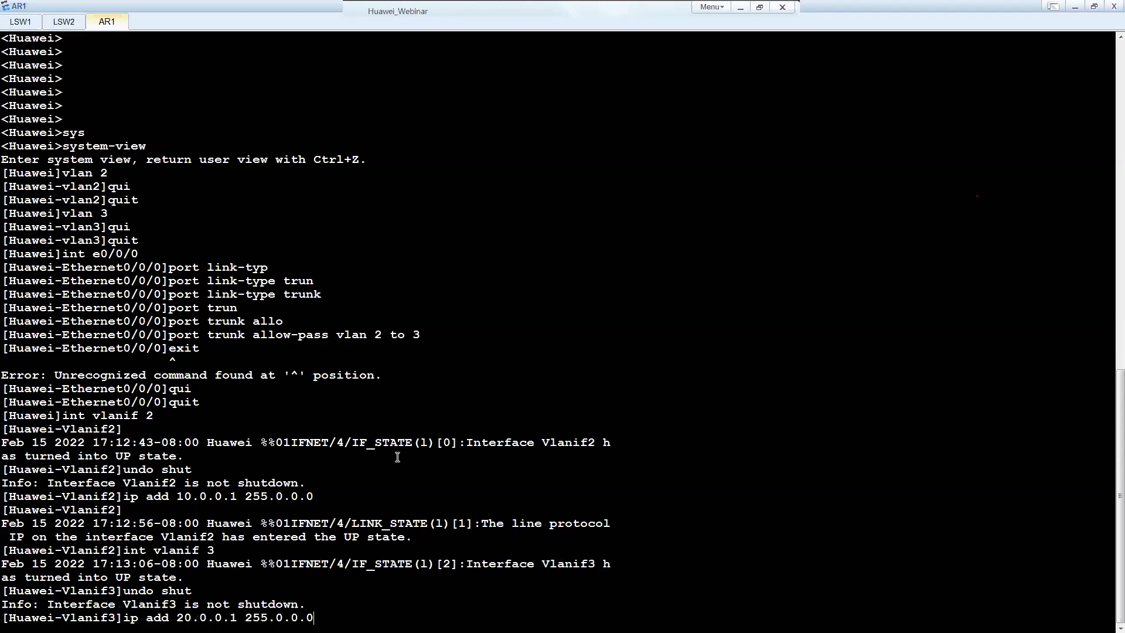
{"action": "key", "text": "Return"}
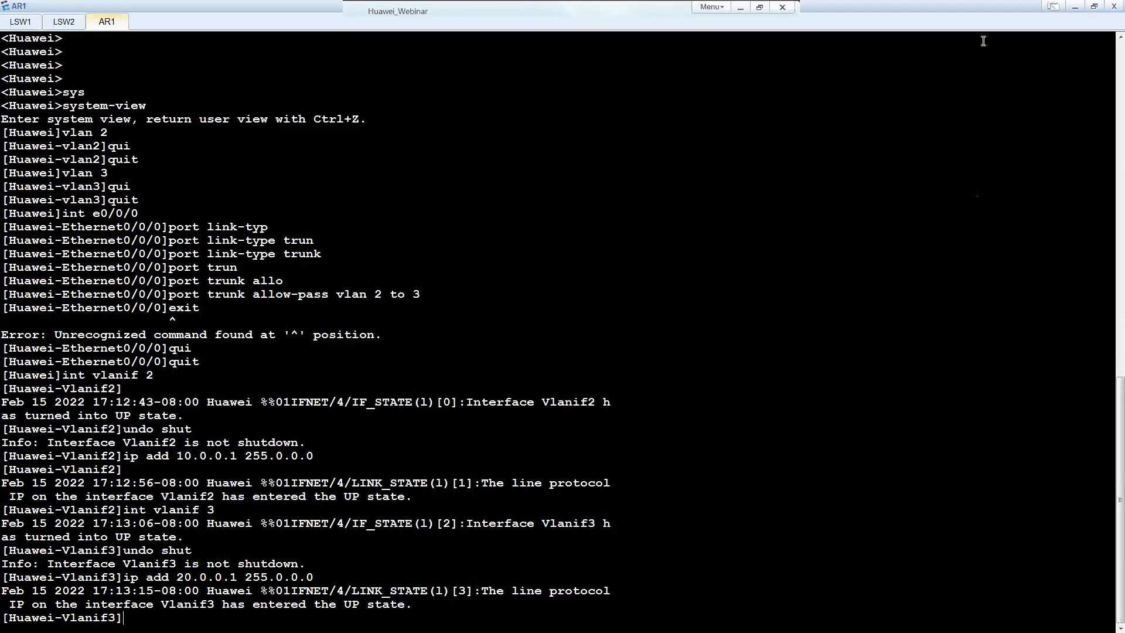
Return to the topology, open LSW1's console and enter the GigabitEthernet0/0/1 interface view.
{"action": "left_click", "coordinate": [1072, 11]}
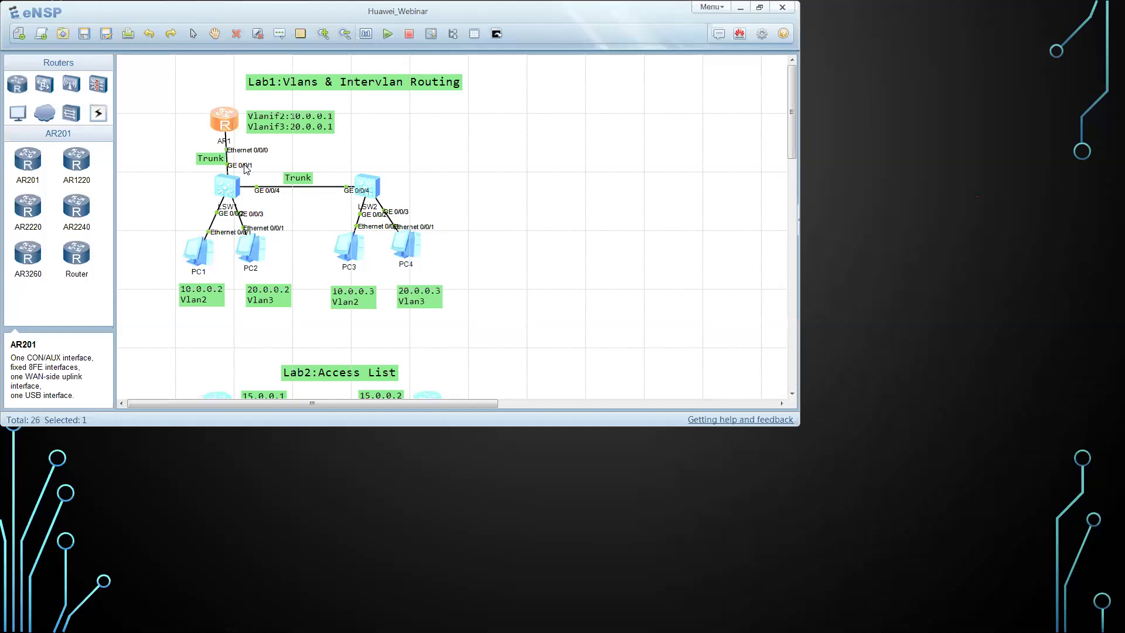
{"action": "double_click", "coordinate": [224, 189]}
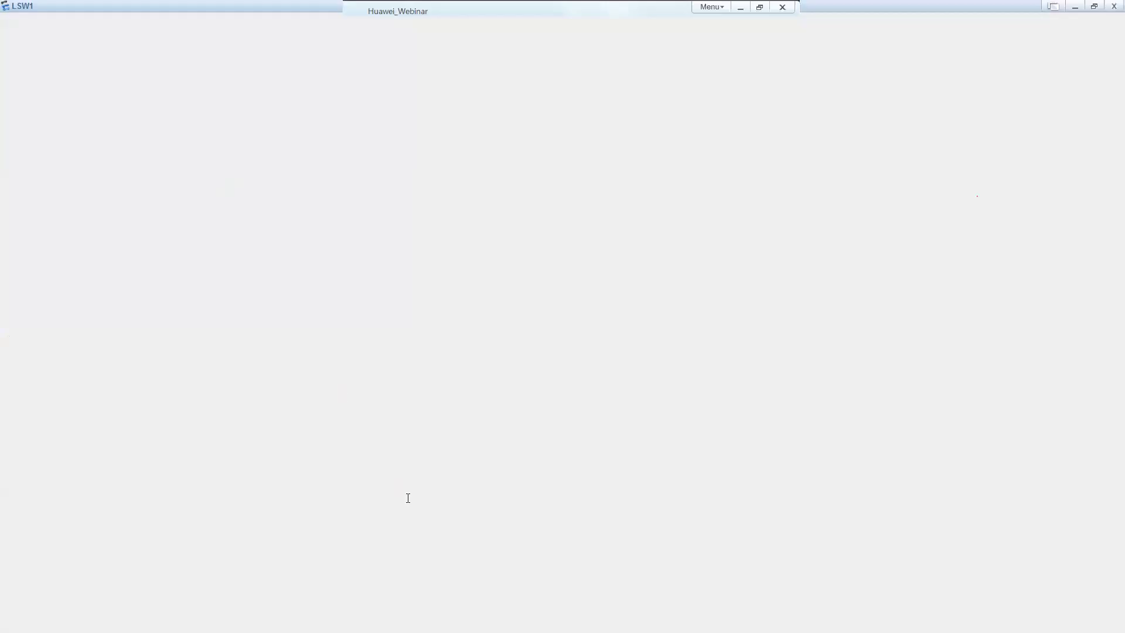
{"action": "key", "text": "Return"}
{"action": "key", "text": "Return"}
{"action": "key", "text": "Return"}
{"action": "key", "text": "Return"}
{"action": "key", "text": "Return"}
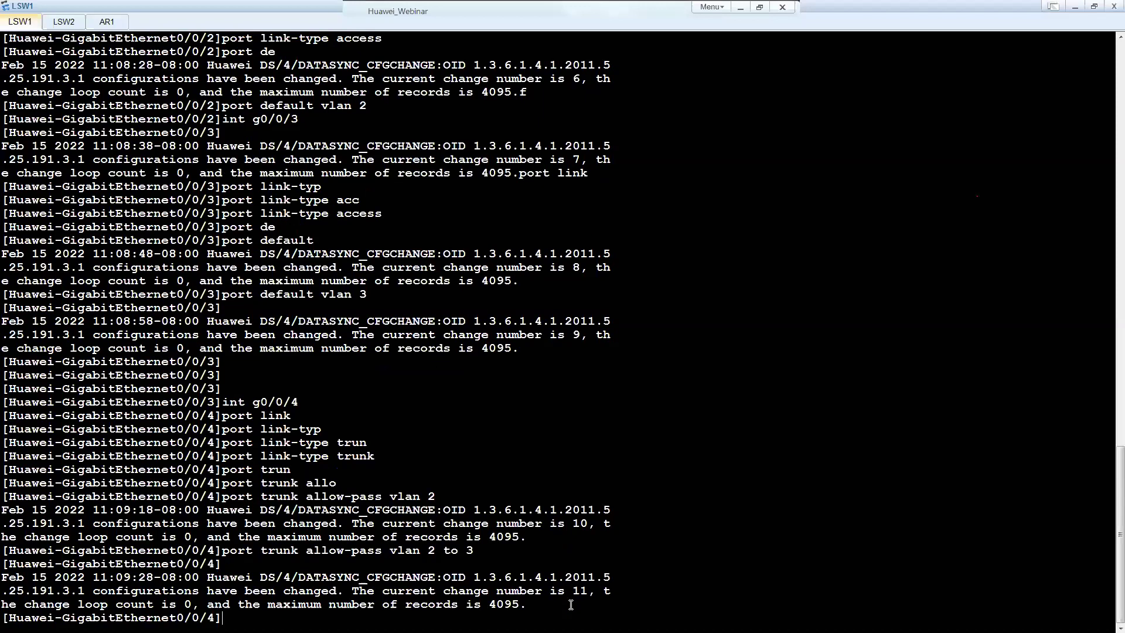
{"action": "type", "text": "int g0/0/1"}
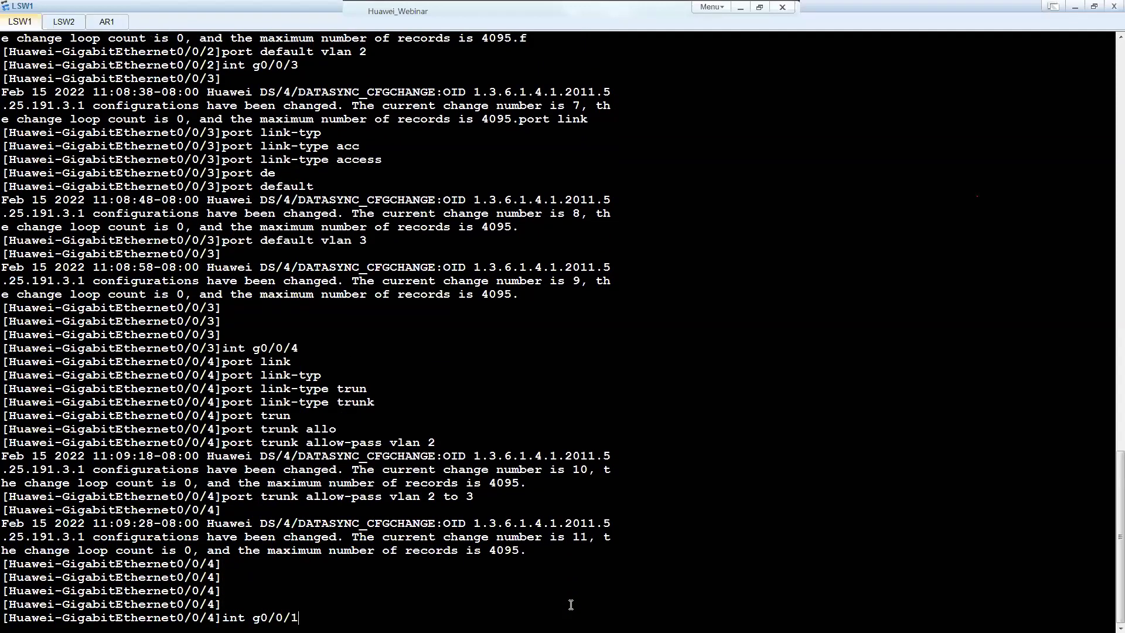
{"action": "key", "text": "Return"}
Set the port link type of LSW1's GigabitEthernet0/0/1 to trunk.
{"action": "type", "text": "p"}
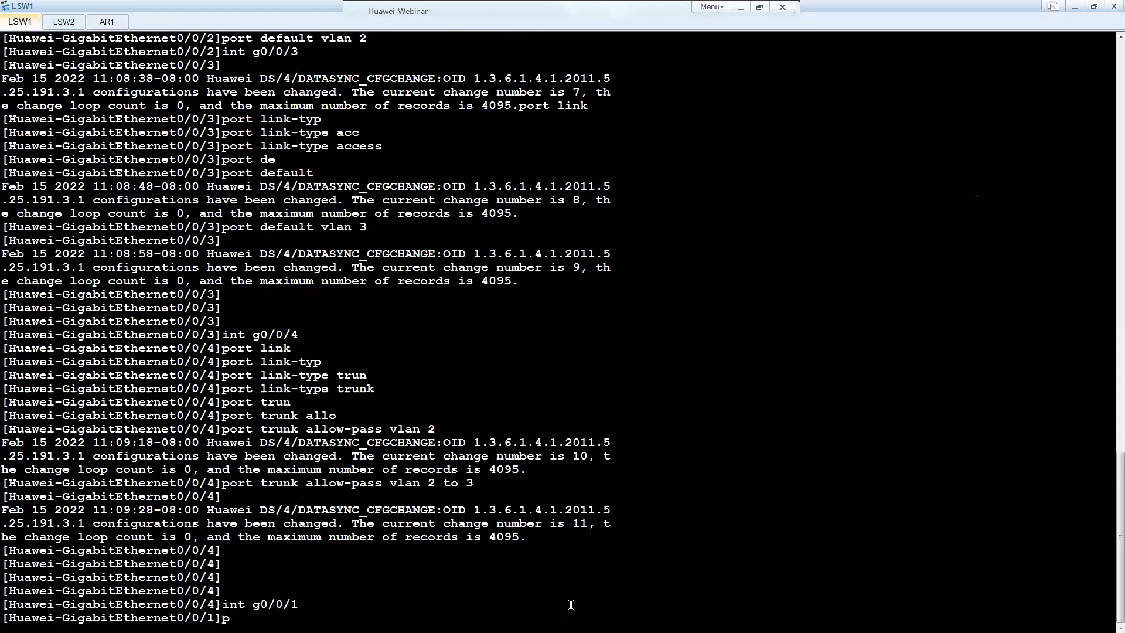
{"action": "type", "text": "ort linkt-"}
{"action": "key", "text": "BackSpace"}
{"action": "key", "text": "BackSpace"}
{"action": "key", "text": "Tab"}
{"action": "type", "text": "-"}
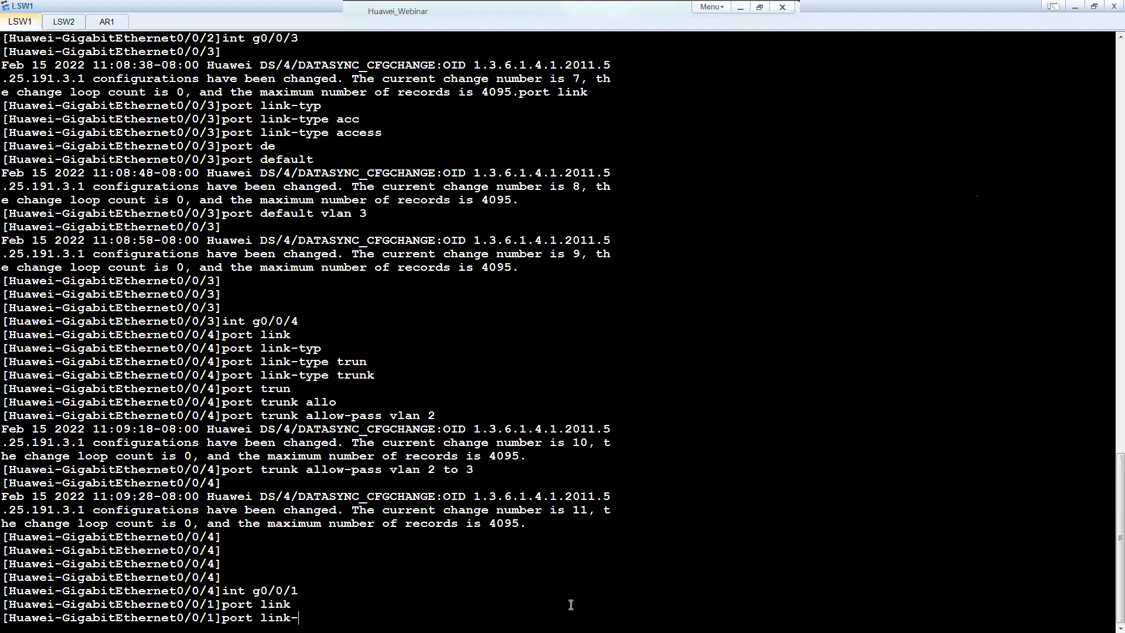
{"action": "type", "text": "ty"}
{"action": "key", "text": "Tab"}
{"action": "type", "text": "trunk"}
{"action": "key", "text": "Tab"}
{"action": "key", "text": "Return"}
Allow VLANs 2 to 3 to pass on LSW1's GigabitEthernet0/0/1 trunk.
{"action": "type", "text": "port trun"}
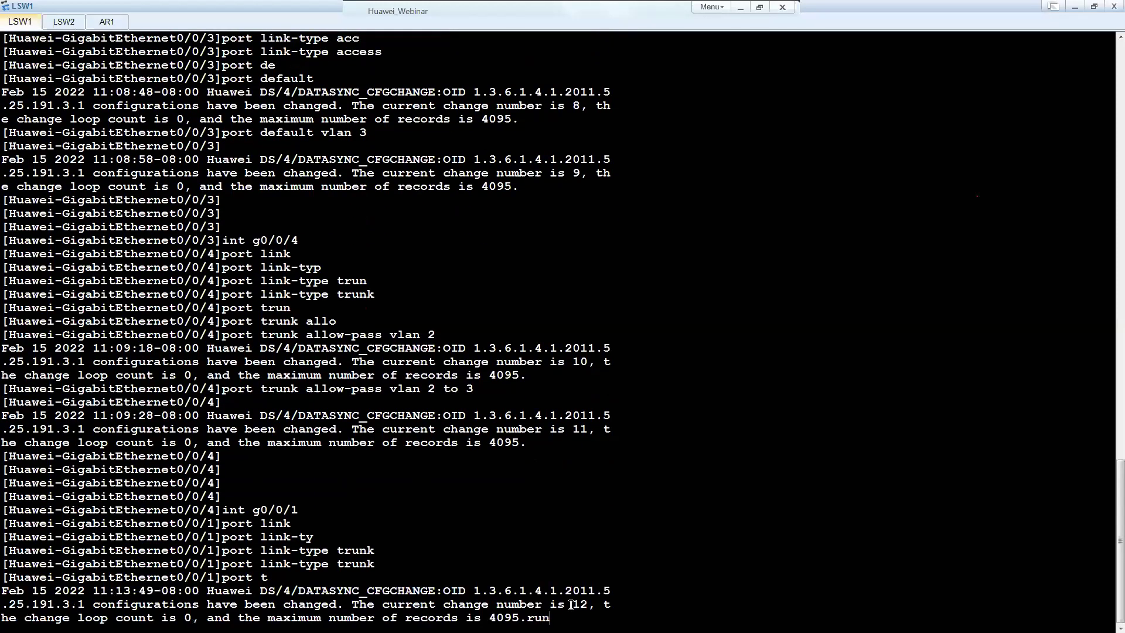
{"action": "type", "text": "k a"}
{"action": "key", "text": "Tab"}
{"action": "type", "text": "allo"}
{"action": "key", "text": "Tab"}
{"action": "type", "text": "vlan 2 to 3"}
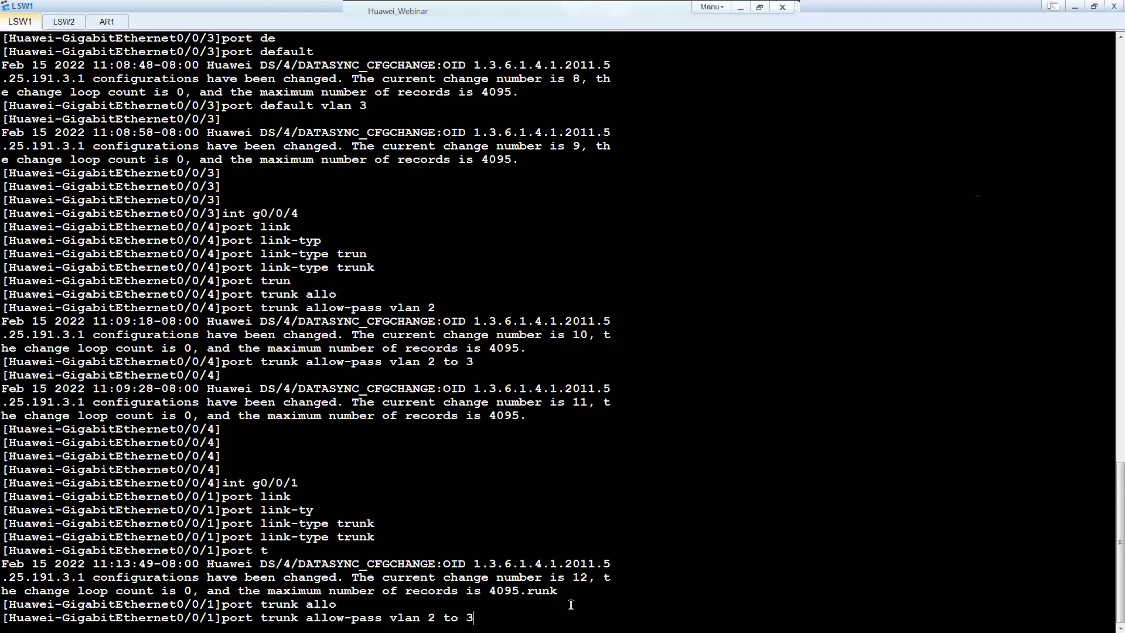
{"action": "key", "text": "Return"}
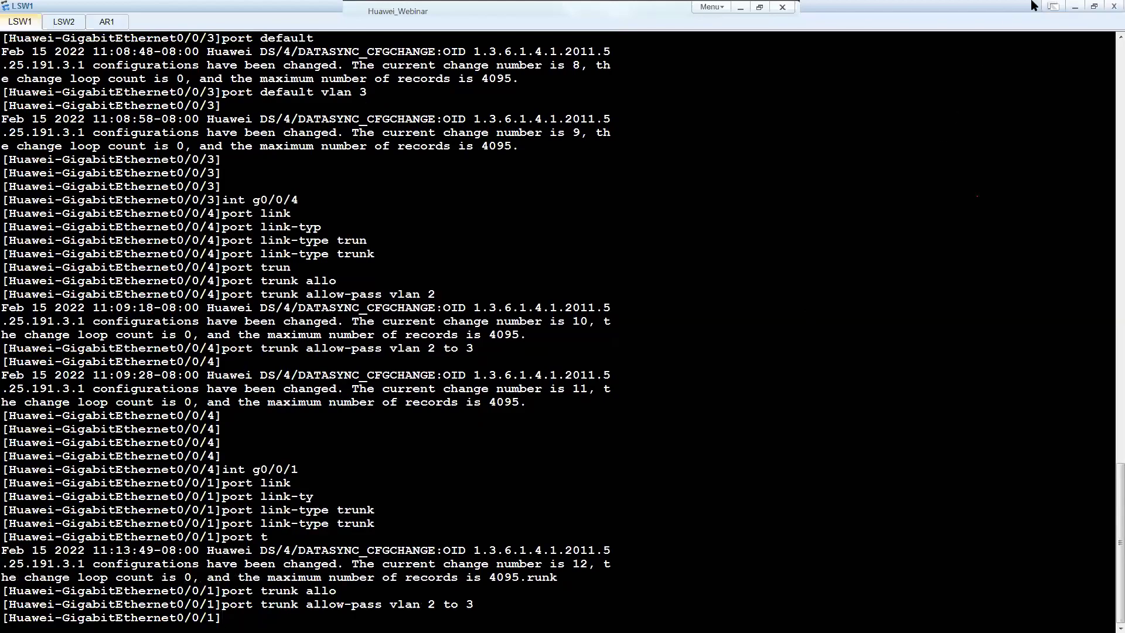
Test inter-VLAN routing from PC1 by pinging 20.0.0.2 and 20.0.0.3.
{"action": "left_click", "coordinate": [1076, 10]}
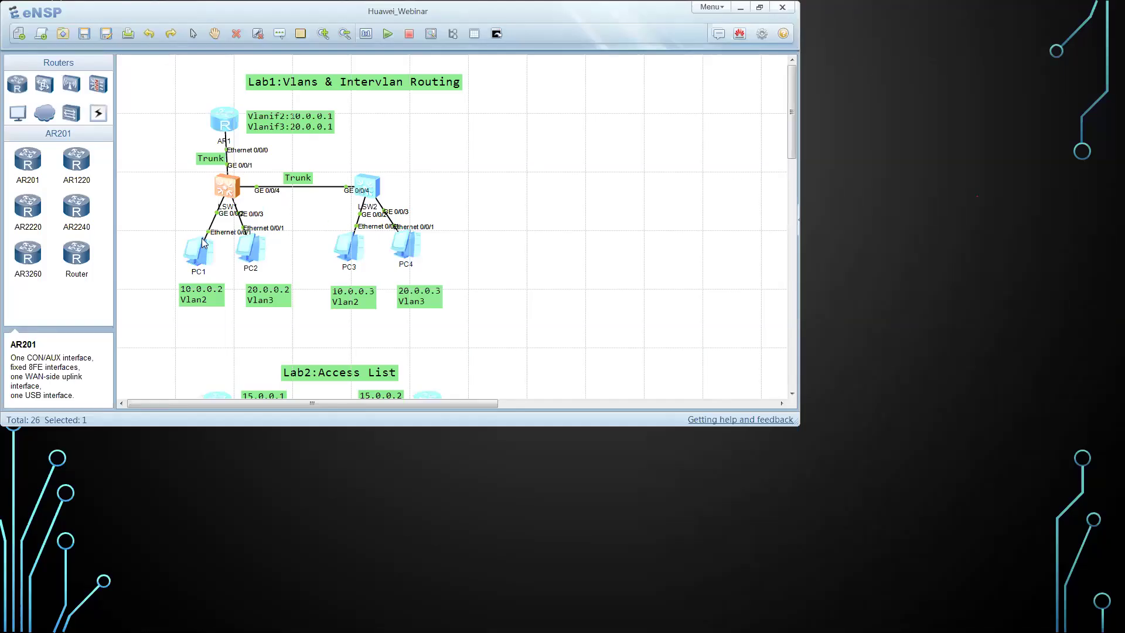
{"action": "double_click", "coordinate": [193, 253]}
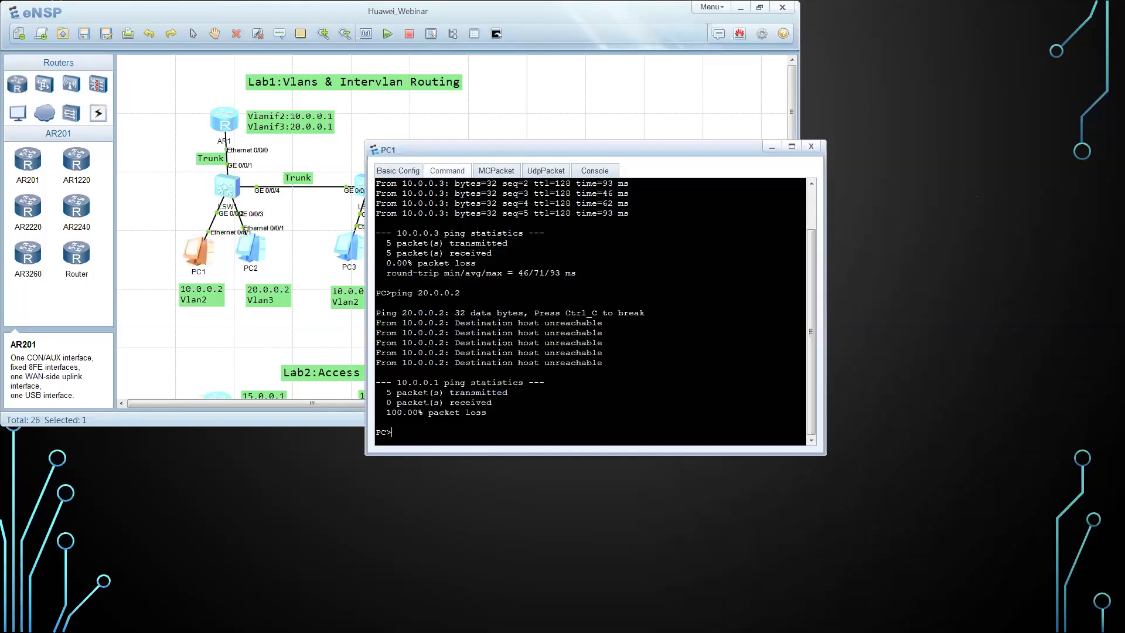
{"action": "key", "text": "Up"}
{"action": "key", "text": "Return"}
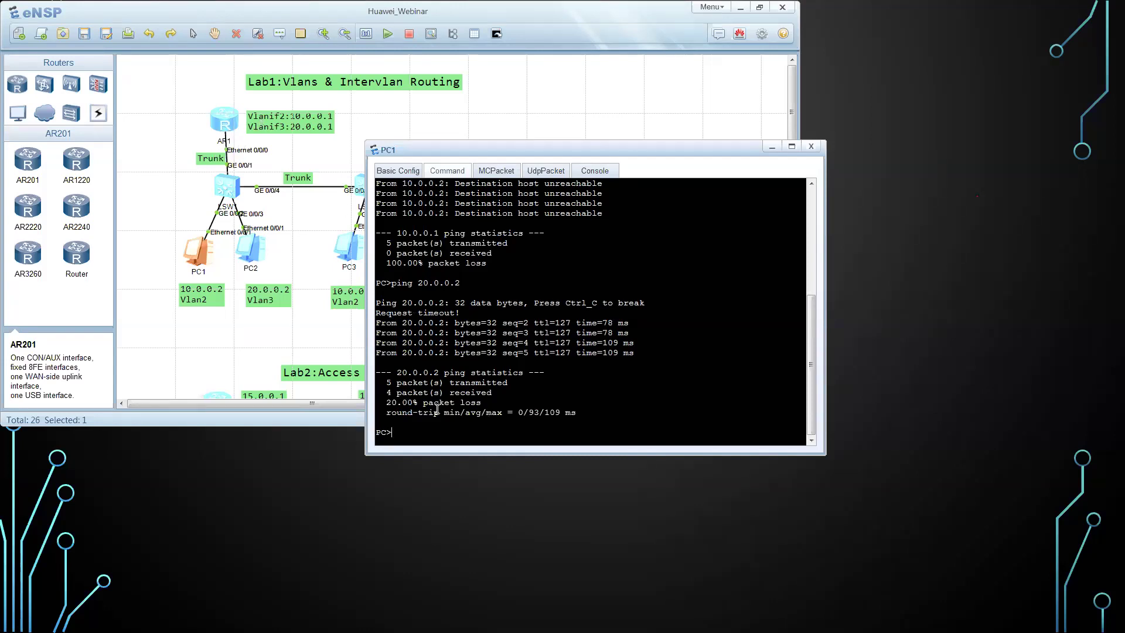
{"action": "type", "text": "ping 20.0.0.3"}
{"action": "key", "text": "Return"}
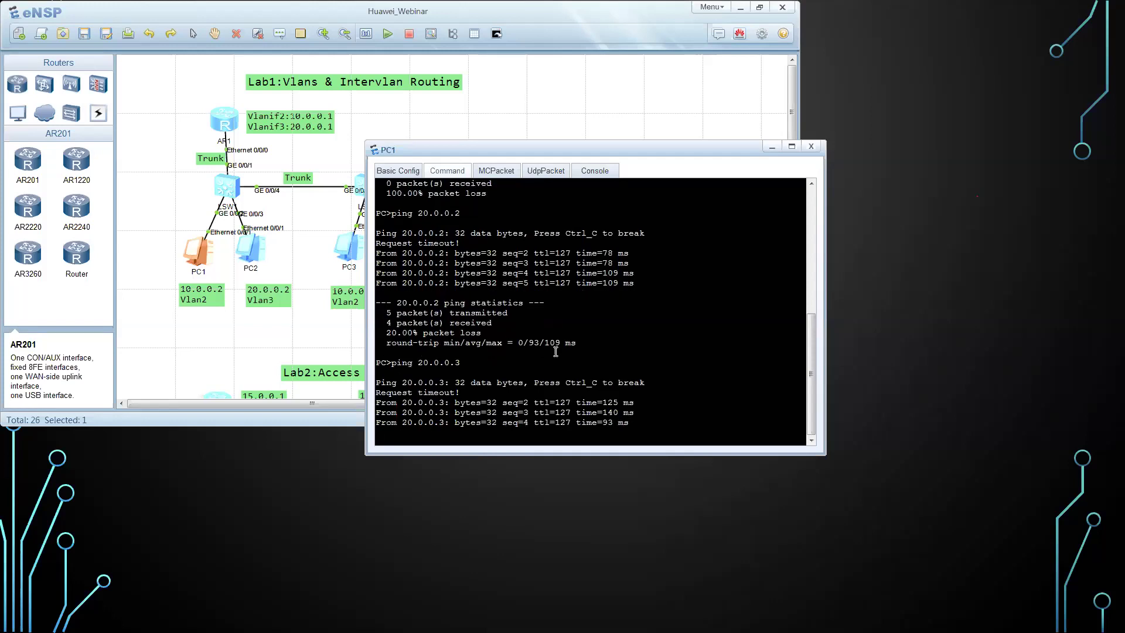
Minimize the PC1 and topology windows and advance the slideshow to the Access Control Lists slide.
{"action": "left_click", "coordinate": [771, 147]}
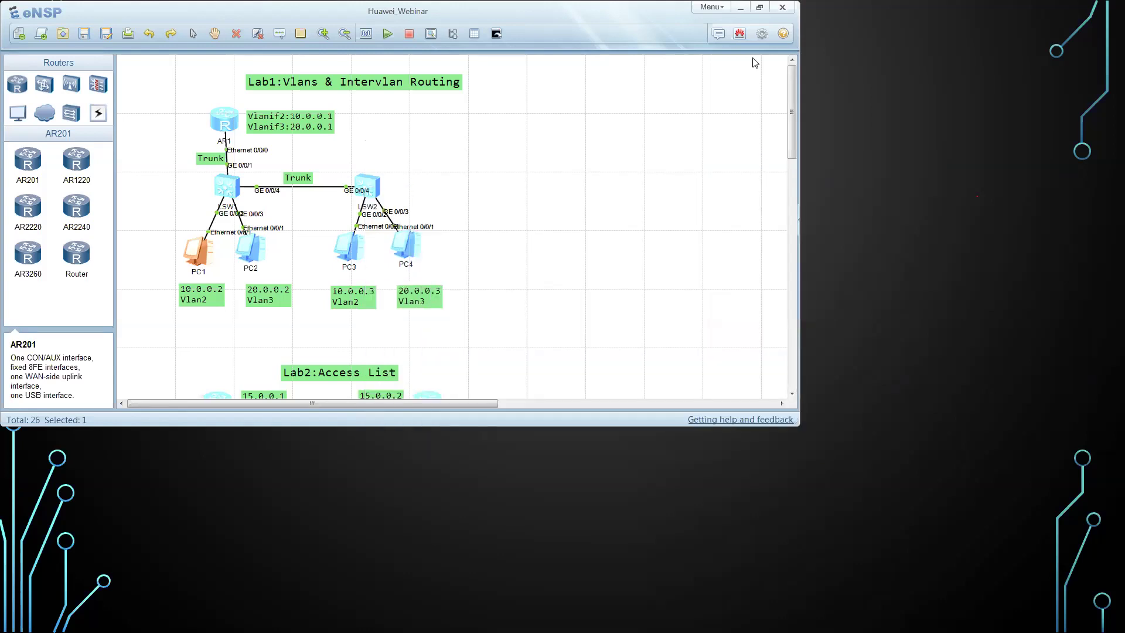
{"action": "left_click", "coordinate": [740, 7]}
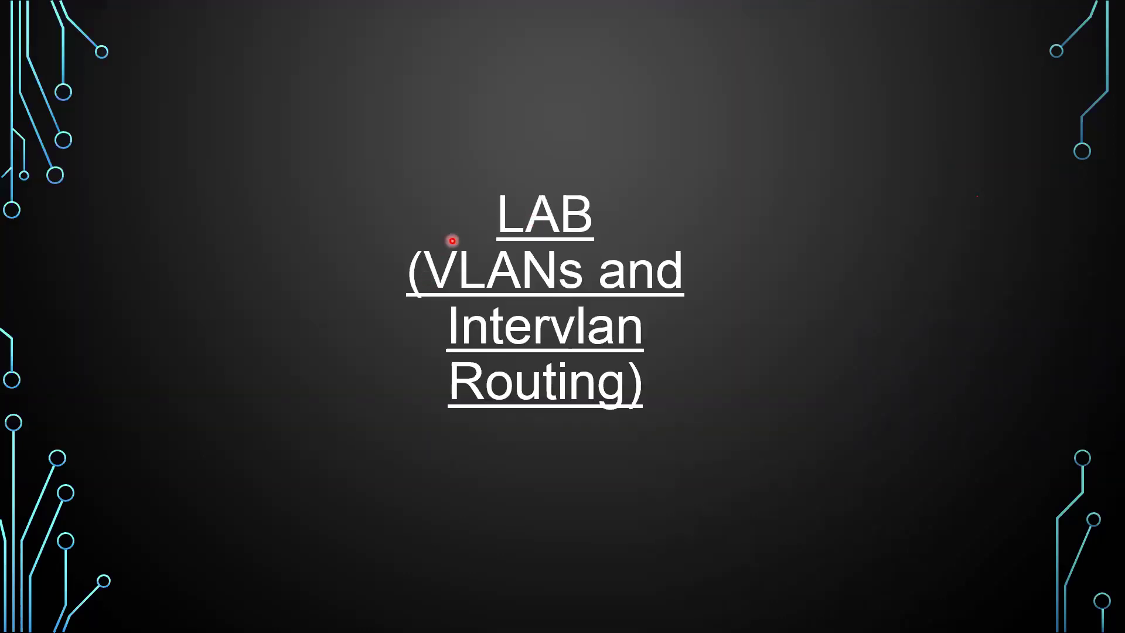
{"action": "key", "text": "Right"}
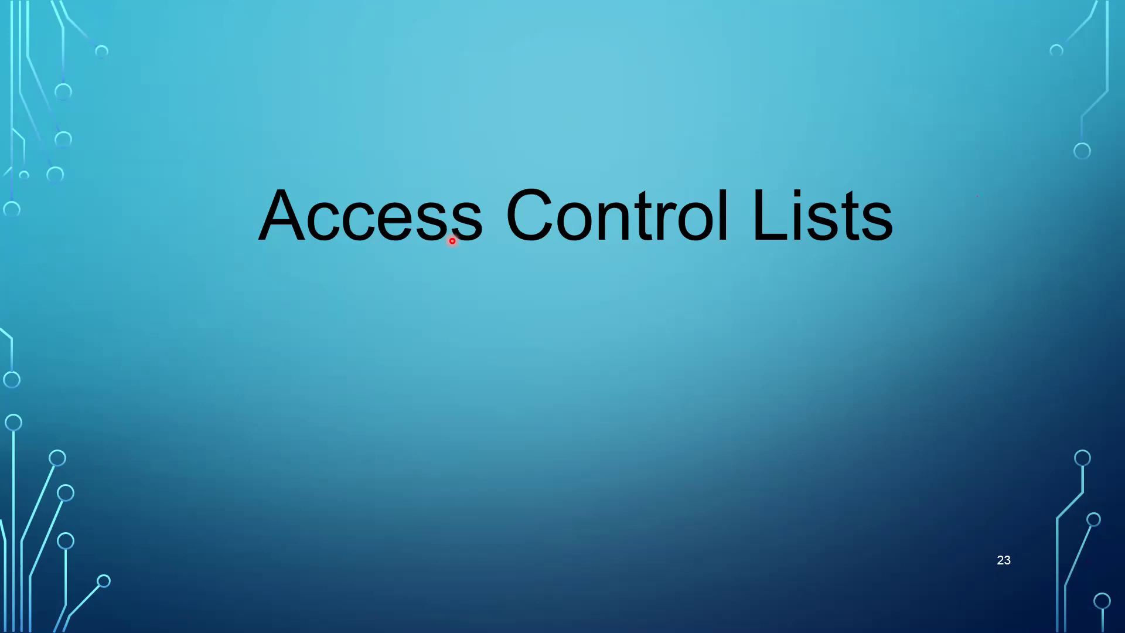
Switch to Paint and start a blank drawing, discarding the VLAN sketch without saving.
{"action": "key", "text": "alt+Tab"}
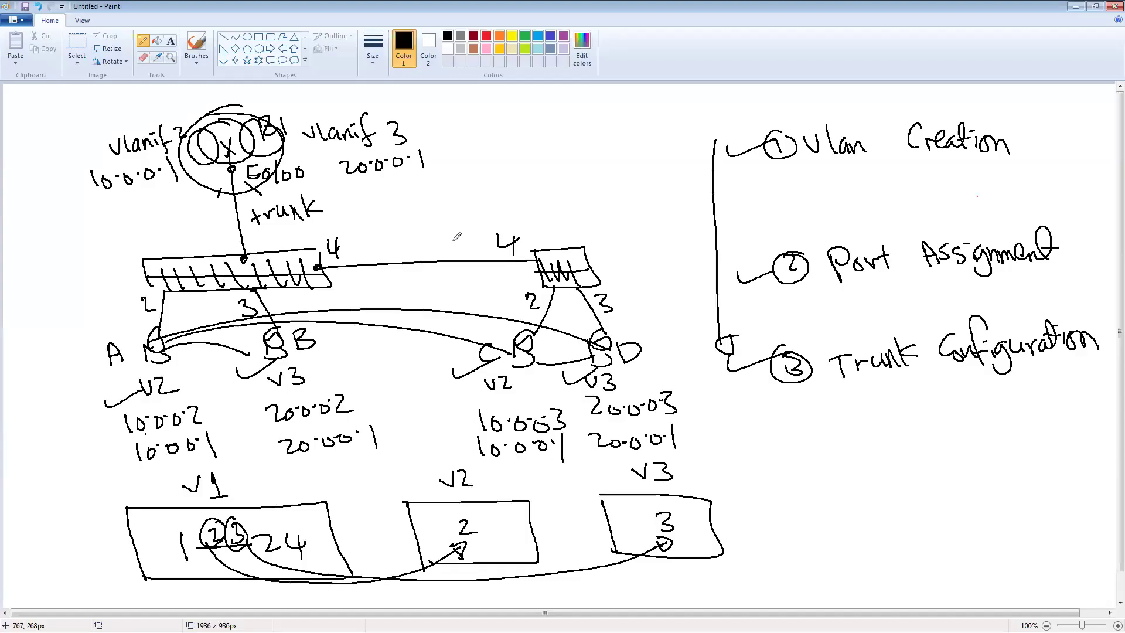
{"action": "key", "text": "alt+f"}
{"action": "key", "text": "Return"}
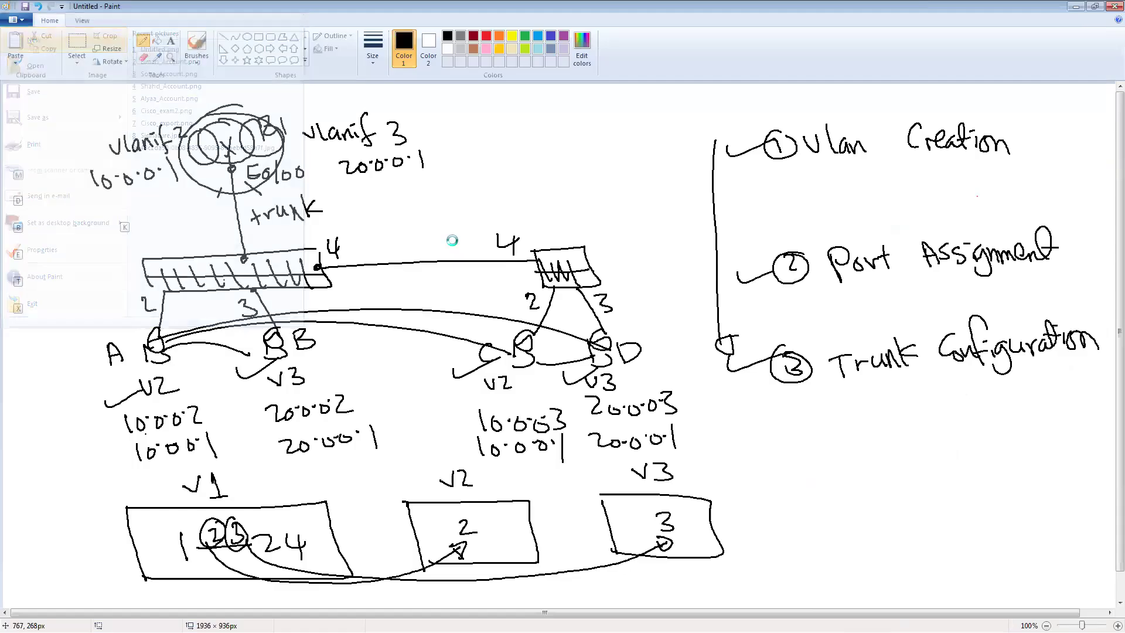
{"action": "key", "text": "Tab"}
{"action": "key", "text": "Return"}
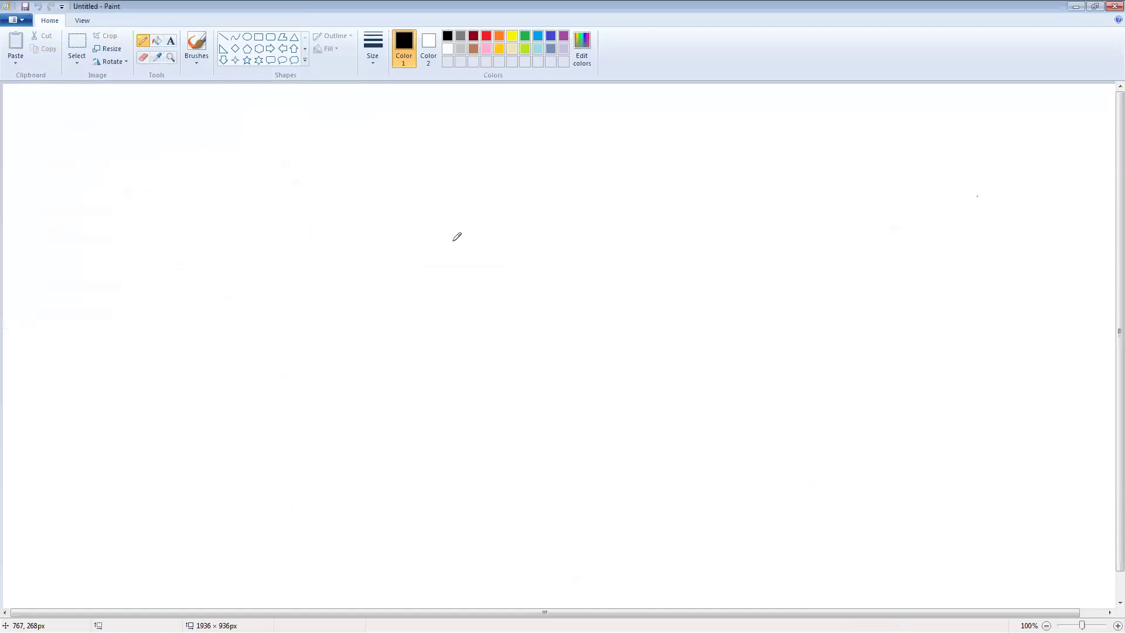
Draw a rectangle near the canvas's upper-left corner with "Fws" handwritten inside, removing the stray last stroke.
{"action": "mouse_move", "coordinate": [318, 122]}
{"action": "left_mouse_down"}
{"action": "mouse_move", "coordinate": [205, 129]}
{"action": "mouse_move", "coordinate": [206, 174]}
{"action": "mouse_move", "coordinate": [224, 175]}
{"action": "left_mouse_up"}
{"action": "mouse_move", "coordinate": [236, 143]}
{"action": "left_mouse_down"}
{"action": "mouse_move", "coordinate": [261, 140]}
{"action": "mouse_move", "coordinate": [236, 168]}
{"action": "left_mouse_up"}
{"action": "left_click_drag", "start_coordinate": [234, 161], "coordinate": [293, 150]}
{"action": "left_click_drag", "start_coordinate": [307, 141], "coordinate": [296, 159]}
{"action": "left_click_drag", "start_coordinate": [321, 143], "coordinate": [311, 152]}
{"action": "key", "text": "ctrl+z"}
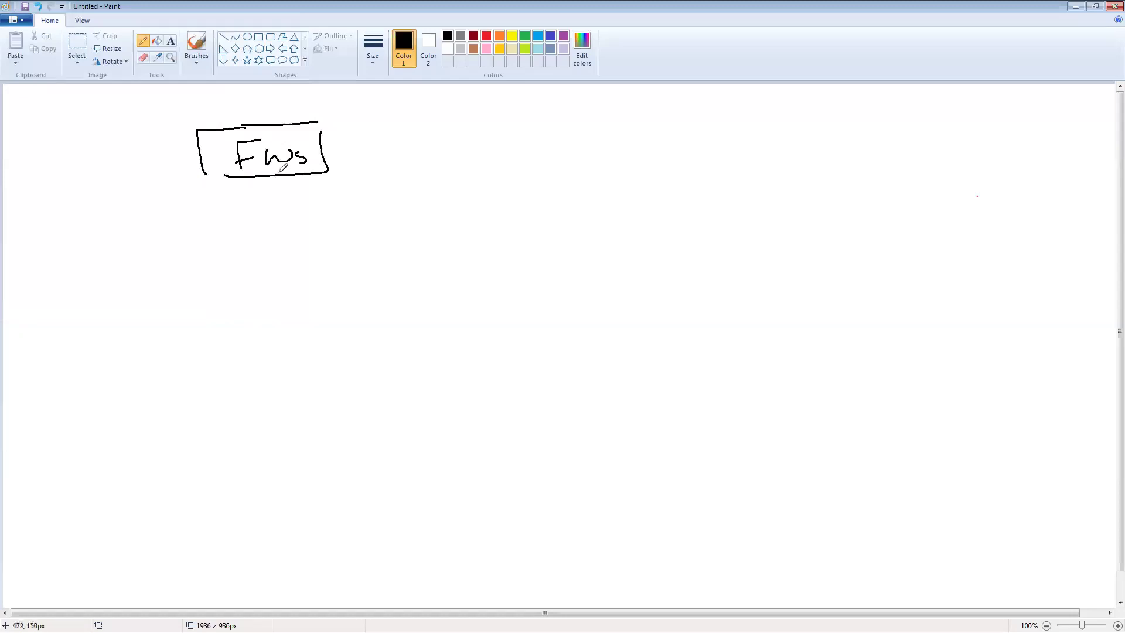
Handwrite "Packet filtering" beside the Fws box.
{"action": "left_click_drag", "start_coordinate": [401, 125], "coordinate": [408, 155]}
{"action": "left_click_drag", "start_coordinate": [401, 136], "coordinate": [435, 151]}
{"action": "mouse_move", "coordinate": [452, 138]}
{"action": "left_mouse_down"}
{"action": "mouse_move", "coordinate": [476, 149]}
{"action": "mouse_move", "coordinate": [515, 135]}
{"action": "left_mouse_up"}
{"action": "mouse_move", "coordinate": [574, 110]}
{"action": "left_mouse_down"}
{"action": "mouse_move", "coordinate": [555, 135]}
{"action": "mouse_move", "coordinate": [610, 136]}
{"action": "mouse_move", "coordinate": [631, 123]}
{"action": "mouse_move", "coordinate": [664, 133]}
{"action": "mouse_move", "coordinate": [633, 166]}
{"action": "left_mouse_up"}
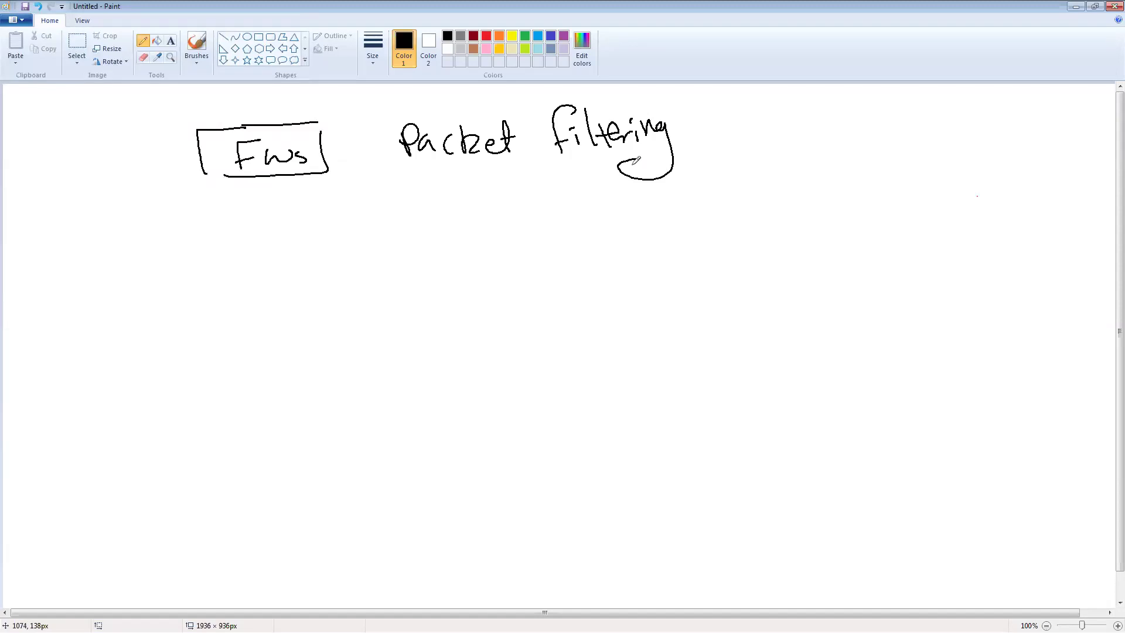
Draw a downward arrow from "Packet filtering" to a handwritten "ACL", plus an arrow from ACL back up to "Packet".
{"action": "mouse_move", "coordinate": [514, 168]}
{"action": "left_mouse_down"}
{"action": "mouse_move", "coordinate": [516, 194]}
{"action": "mouse_move", "coordinate": [533, 192]}
{"action": "left_mouse_up"}
{"action": "mouse_move", "coordinate": [497, 245]}
{"action": "left_mouse_down"}
{"action": "mouse_move", "coordinate": [492, 263]}
{"action": "mouse_move", "coordinate": [552, 230]}
{"action": "mouse_move", "coordinate": [608, 249]}
{"action": "left_mouse_up"}
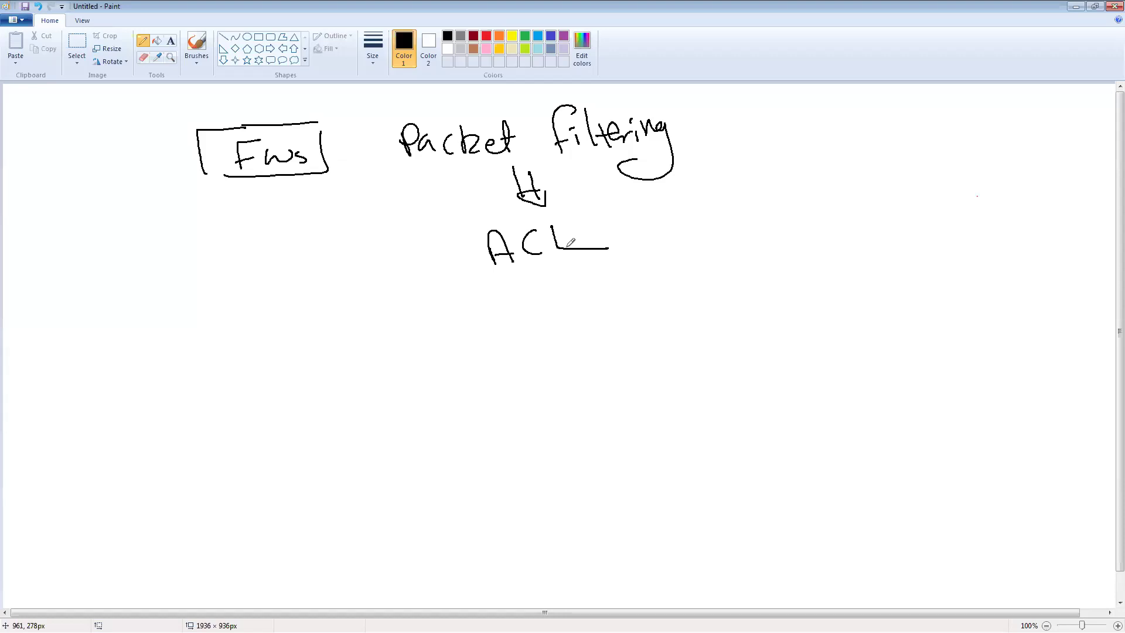
{"action": "mouse_move", "coordinate": [477, 246]}
{"action": "left_mouse_down"}
{"action": "mouse_move", "coordinate": [430, 156]}
{"action": "mouse_move", "coordinate": [446, 167]}
{"action": "left_mouse_up"}
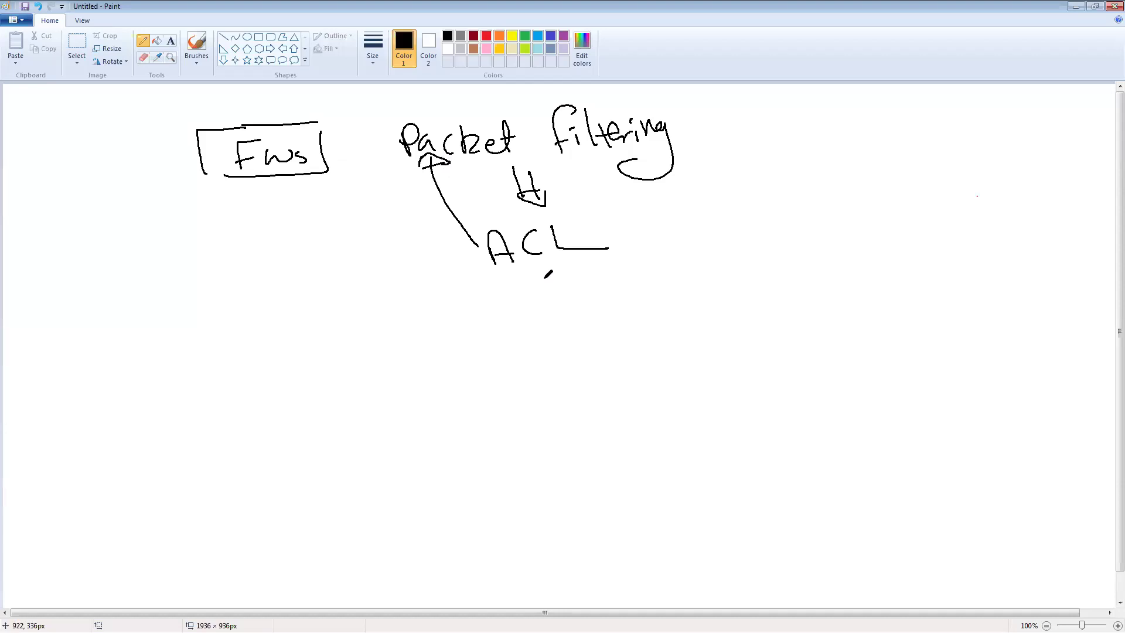
Draw a branch arrow from ACL down to the lower left and handwrite "Packet filtering" beneath it.
{"action": "left_click_drag", "start_coordinate": [523, 272], "coordinate": [471, 316]}
{"action": "mouse_move", "coordinate": [407, 370]}
{"action": "left_mouse_down"}
{"action": "mouse_move", "coordinate": [425, 352]}
{"action": "mouse_move", "coordinate": [438, 362]}
{"action": "left_mouse_up"}
{"action": "left_click_drag", "start_coordinate": [448, 337], "coordinate": [480, 358]}
{"action": "left_click_drag", "start_coordinate": [468, 350], "coordinate": [496, 344]}
{"action": "mouse_move", "coordinate": [434, 375]}
{"action": "left_mouse_down"}
{"action": "mouse_move", "coordinate": [419, 407]}
{"action": "mouse_move", "coordinate": [430, 398]}
{"action": "left_mouse_up"}
{"action": "left_click_drag", "start_coordinate": [441, 387], "coordinate": [443, 405]}
{"action": "mouse_move", "coordinate": [451, 381]}
{"action": "left_mouse_down"}
{"action": "mouse_move", "coordinate": [460, 406]}
{"action": "mouse_move", "coordinate": [479, 388]}
{"action": "mouse_move", "coordinate": [505, 399]}
{"action": "left_mouse_up"}
{"action": "mouse_move", "coordinate": [507, 393]}
{"action": "left_mouse_down"}
{"action": "mouse_move", "coordinate": [516, 380]}
{"action": "mouse_move", "coordinate": [499, 427]}
{"action": "mouse_move", "coordinate": [513, 419]}
{"action": "left_mouse_up"}
Draw a branch arrow from ACL down to the lower right, handwrite "traffic classifier" beneath it and circle ACL.
{"action": "mouse_move", "coordinate": [584, 280]}
{"action": "left_mouse_down"}
{"action": "mouse_move", "coordinate": [622, 313]}
{"action": "mouse_move", "coordinate": [604, 315]}
{"action": "mouse_move", "coordinate": [629, 352]}
{"action": "left_mouse_up"}
{"action": "left_click_drag", "start_coordinate": [618, 344], "coordinate": [647, 335]}
{"action": "mouse_move", "coordinate": [650, 335]}
{"action": "left_mouse_down"}
{"action": "mouse_move", "coordinate": [663, 345]}
{"action": "mouse_move", "coordinate": [669, 304]}
{"action": "left_mouse_up"}
{"action": "left_click_drag", "start_coordinate": [677, 342], "coordinate": [697, 329]}
{"action": "left_click_drag", "start_coordinate": [692, 304], "coordinate": [686, 350]}
{"action": "mouse_move", "coordinate": [704, 332]}
{"action": "left_mouse_down"}
{"action": "mouse_move", "coordinate": [707, 351]}
{"action": "mouse_move", "coordinate": [709, 326]}
{"action": "left_mouse_up"}
{"action": "left_click_drag", "start_coordinate": [727, 324], "coordinate": [733, 350]}
{"action": "mouse_move", "coordinate": [656, 388]}
{"action": "left_mouse_down"}
{"action": "mouse_move", "coordinate": [659, 403]}
{"action": "mouse_move", "coordinate": [668, 400]}
{"action": "left_mouse_up"}
{"action": "mouse_move", "coordinate": [688, 388]}
{"action": "left_mouse_down"}
{"action": "mouse_move", "coordinate": [691, 399]}
{"action": "mouse_move", "coordinate": [731, 368]}
{"action": "mouse_move", "coordinate": [784, 378]}
{"action": "left_mouse_up"}
{"action": "mouse_move", "coordinate": [619, 228]}
{"action": "left_mouse_down"}
{"action": "mouse_move", "coordinate": [466, 241]}
{"action": "mouse_move", "coordinate": [585, 224]}
{"action": "left_mouse_up"}
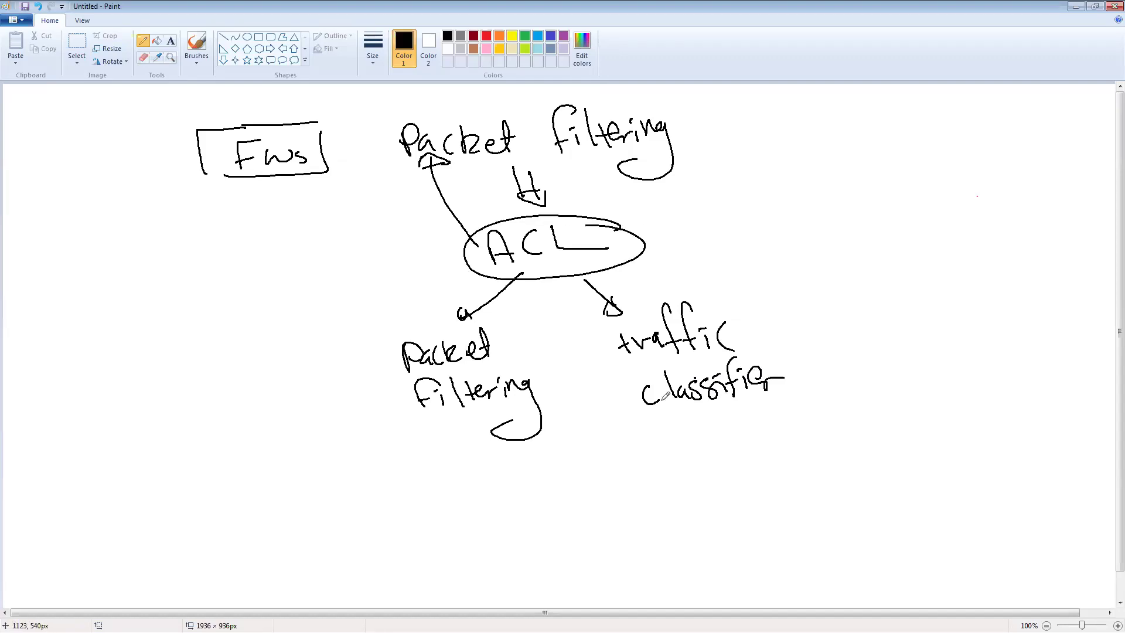
Draw two arrows below "traffic classifier" leading to handwritten "Route filtering" and "QoS".
{"action": "mouse_move", "coordinate": [655, 416]}
{"action": "left_mouse_down"}
{"action": "mouse_move", "coordinate": [624, 460]}
{"action": "mouse_move", "coordinate": [637, 448]}
{"action": "left_mouse_up"}
{"action": "mouse_move", "coordinate": [578, 494]}
{"action": "left_mouse_down"}
{"action": "mouse_move", "coordinate": [624, 493]}
{"action": "mouse_move", "coordinate": [637, 466]}
{"action": "mouse_move", "coordinate": [651, 493]}
{"action": "mouse_move", "coordinate": [609, 527]}
{"action": "mouse_move", "coordinate": [672, 506]}
{"action": "mouse_move", "coordinate": [692, 542]}
{"action": "mouse_move", "coordinate": [665, 536]}
{"action": "left_mouse_up"}
{"action": "left_click_drag", "start_coordinate": [736, 415], "coordinate": [763, 449]}
{"action": "mouse_move", "coordinate": [761, 438]}
{"action": "left_mouse_down"}
{"action": "mouse_move", "coordinate": [774, 487]}
{"action": "mouse_move", "coordinate": [804, 496]}
{"action": "left_mouse_up"}
{"action": "left_click_drag", "start_coordinate": [822, 473], "coordinate": [806, 498]}
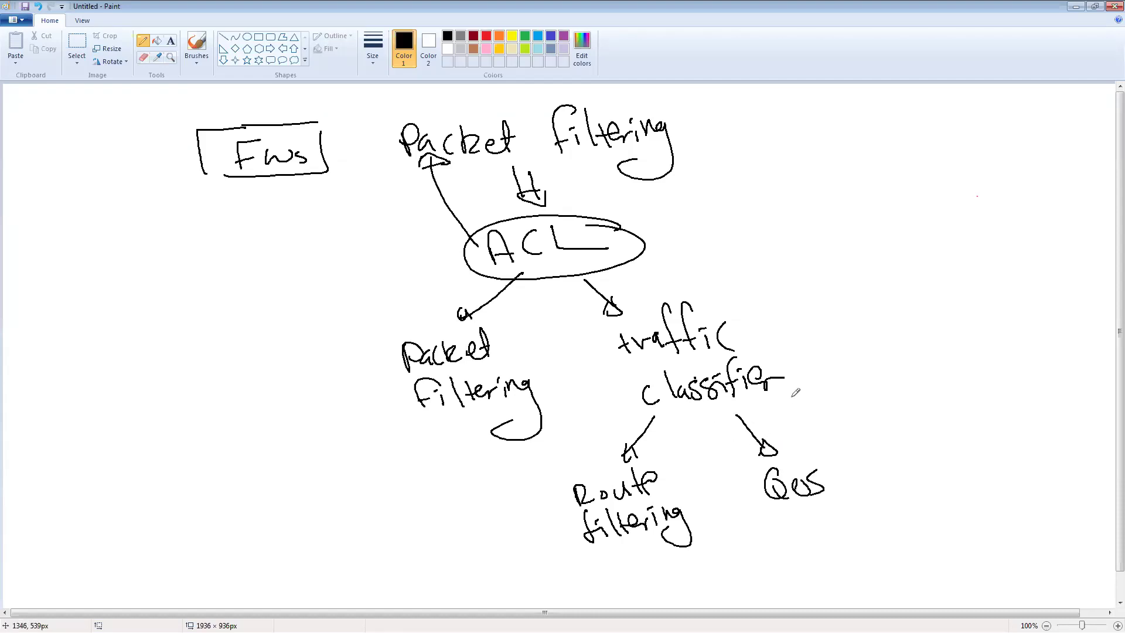
Draw a third arrow from "traffic classifier" to a short dash, and circle both "traffic classifier" and the lower "Packet filtering".
{"action": "left_click_drag", "start_coordinate": [795, 389], "coordinate": [859, 418]}
{"action": "mouse_move", "coordinate": [860, 417]}
{"action": "left_mouse_down"}
{"action": "mouse_move", "coordinate": [873, 431]}
{"action": "mouse_move", "coordinate": [856, 419]}
{"action": "left_mouse_up"}
{"action": "left_click_drag", "start_coordinate": [861, 477], "coordinate": [907, 477]}
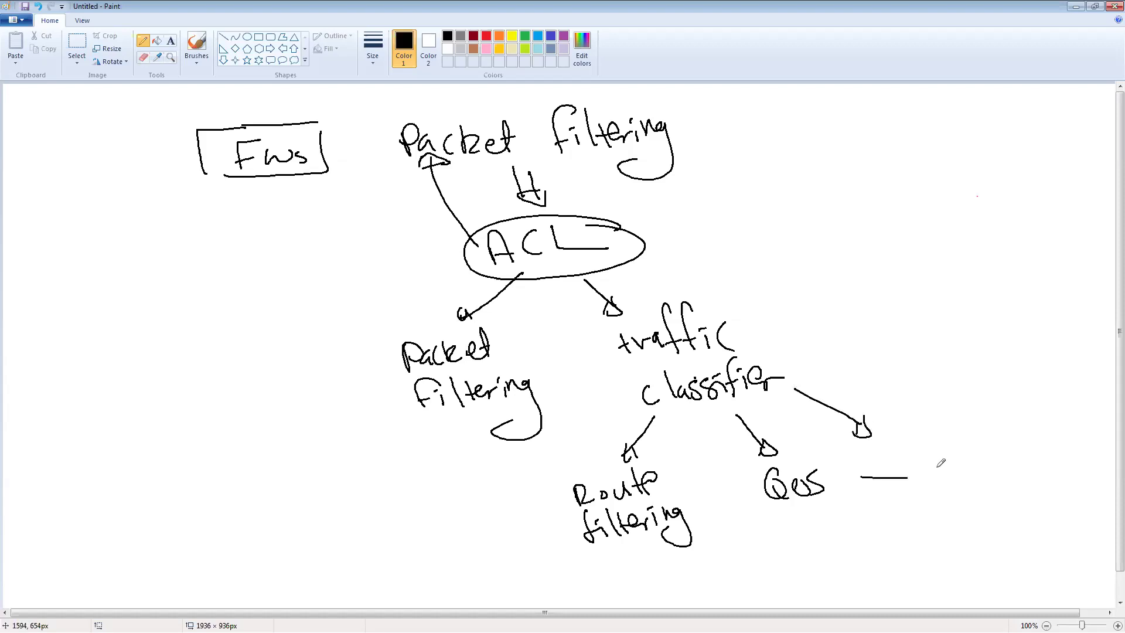
{"action": "mouse_move", "coordinate": [767, 317]}
{"action": "left_mouse_down"}
{"action": "mouse_move", "coordinate": [640, 403]}
{"action": "mouse_move", "coordinate": [729, 300]}
{"action": "left_mouse_up"}
{"action": "mouse_move", "coordinate": [495, 319]}
{"action": "left_mouse_down"}
{"action": "mouse_move", "coordinate": [528, 430]}
{"action": "mouse_move", "coordinate": [486, 317]}
{"action": "left_mouse_up"}
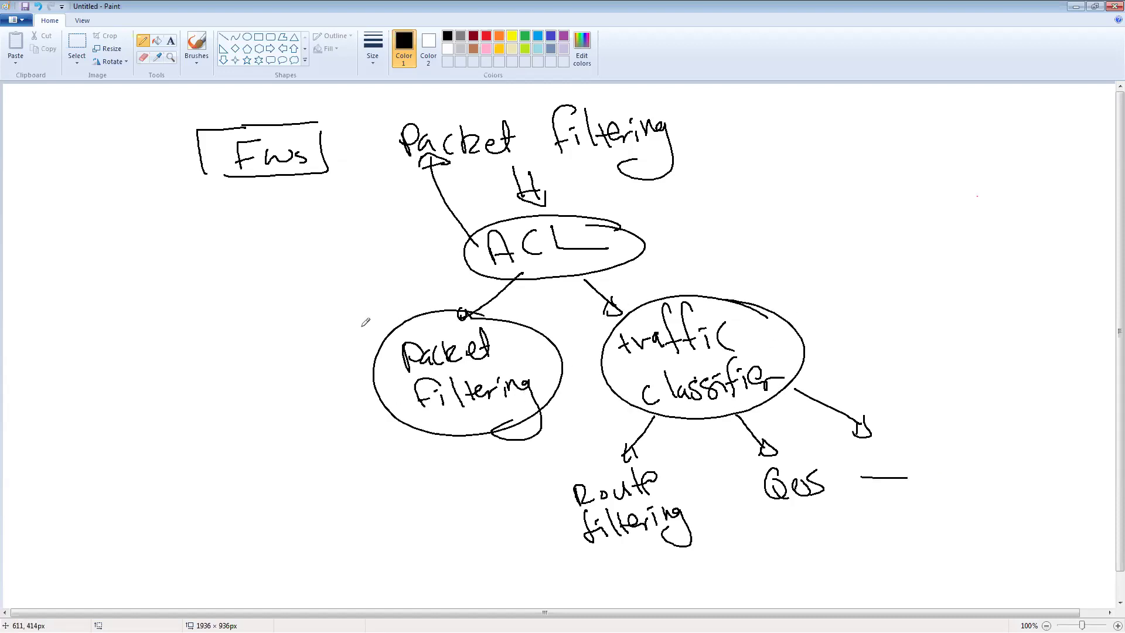
Underline the ACL label and draw a second circle around the lower "Packet filtering" text.
{"action": "left_click_drag", "start_coordinate": [486, 266], "coordinate": [599, 259]}
{"action": "mouse_move", "coordinate": [511, 347]}
{"action": "left_mouse_down"}
{"action": "mouse_move", "coordinate": [413, 434]}
{"action": "mouse_move", "coordinate": [492, 320]}
{"action": "left_mouse_up"}
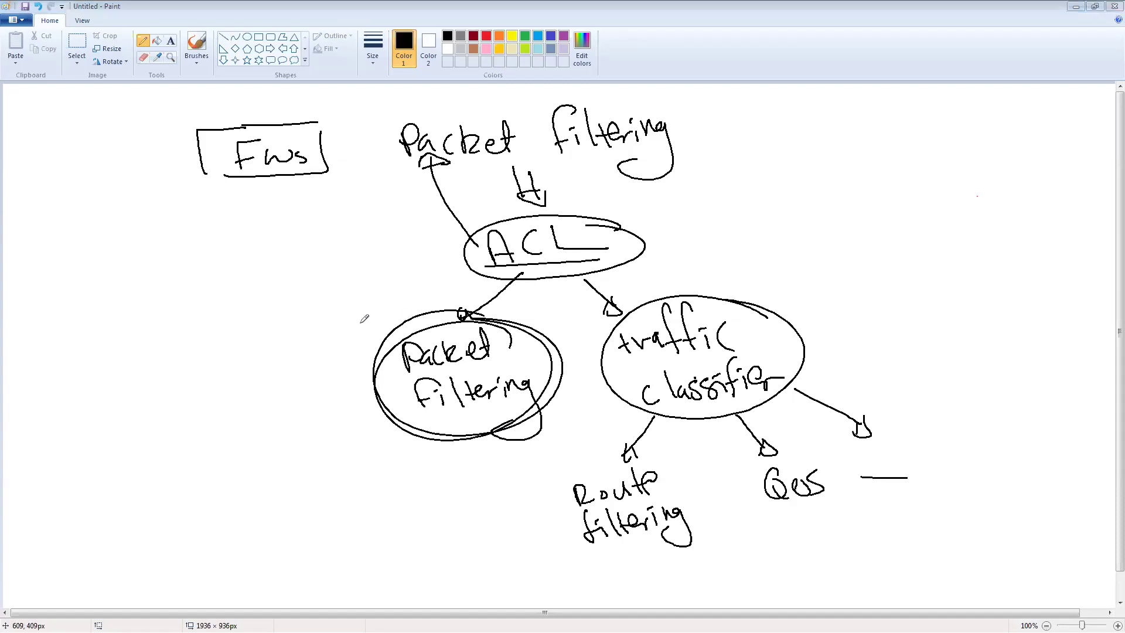
Switch to the slideshow and advance from the Access Control Lists title to the "Why Use Access Lists?" slide.
{"action": "key", "text": "alt+Tab"}
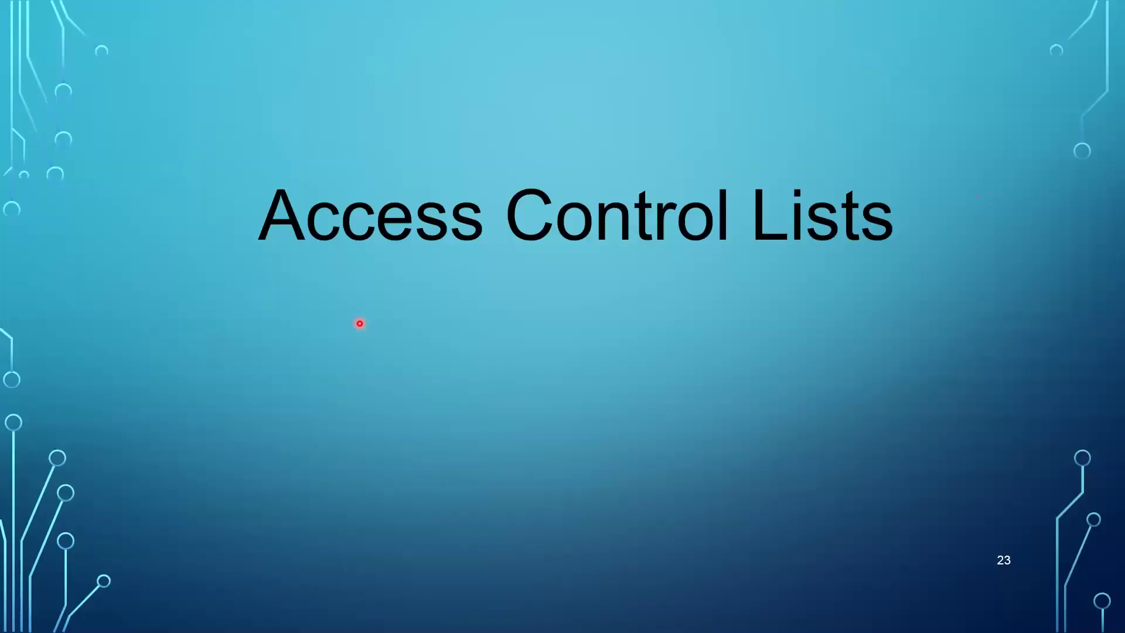
{"action": "key", "text": "Right"}
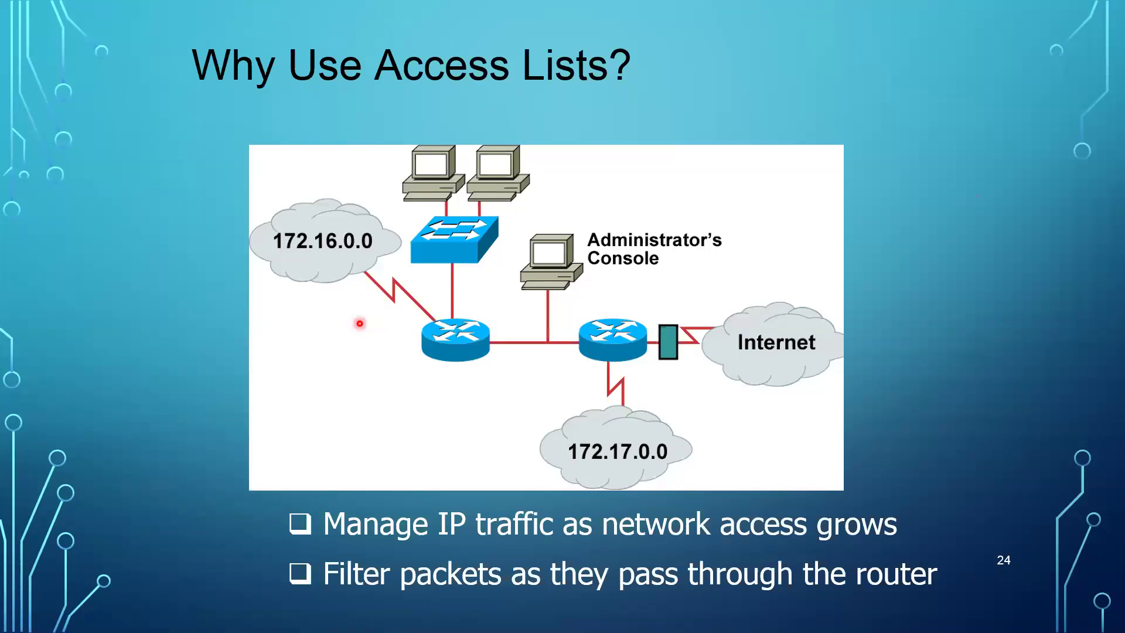
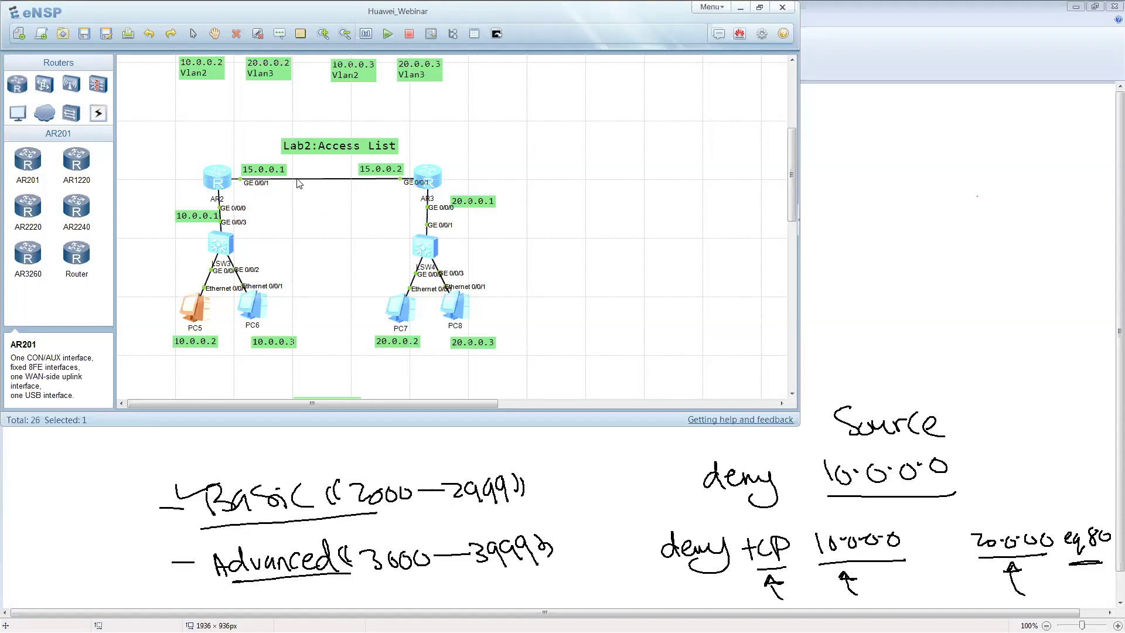
In AR2's console, enter system view, enable interface g0/0/0 and assign it IP address 10.0.0.1 with mask length 8.
{"action": "double_click", "coordinate": [217, 180]}
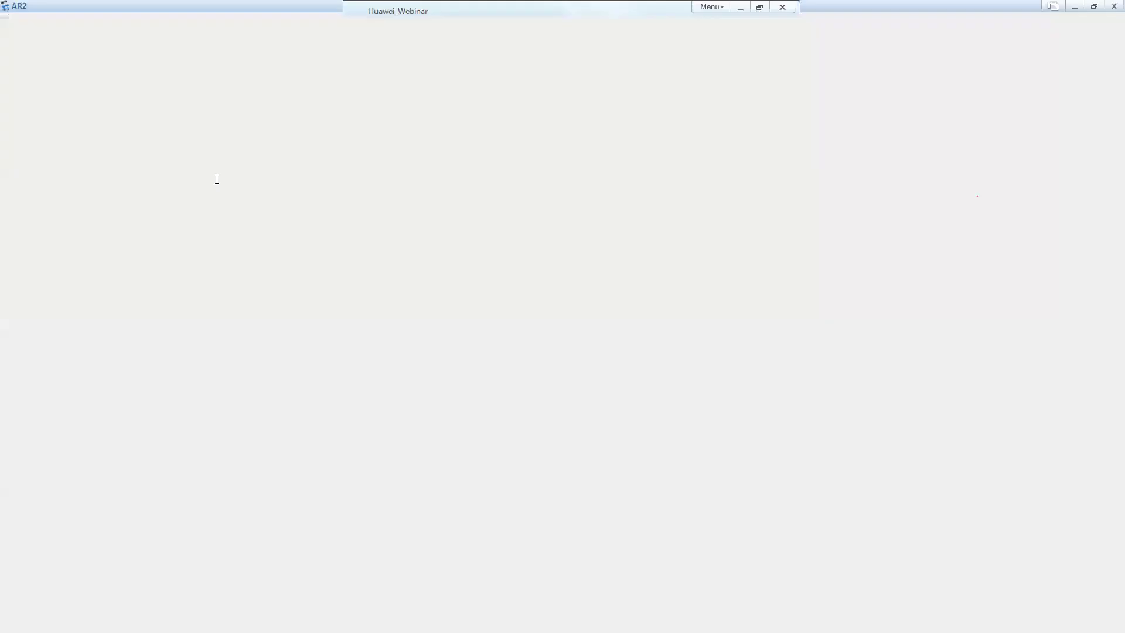
{"action": "type", "text": "sys"}
{"action": "key", "text": "Tab"}
{"action": "key", "text": "Return"}
{"action": "type", "text": "int g0/0/0"}
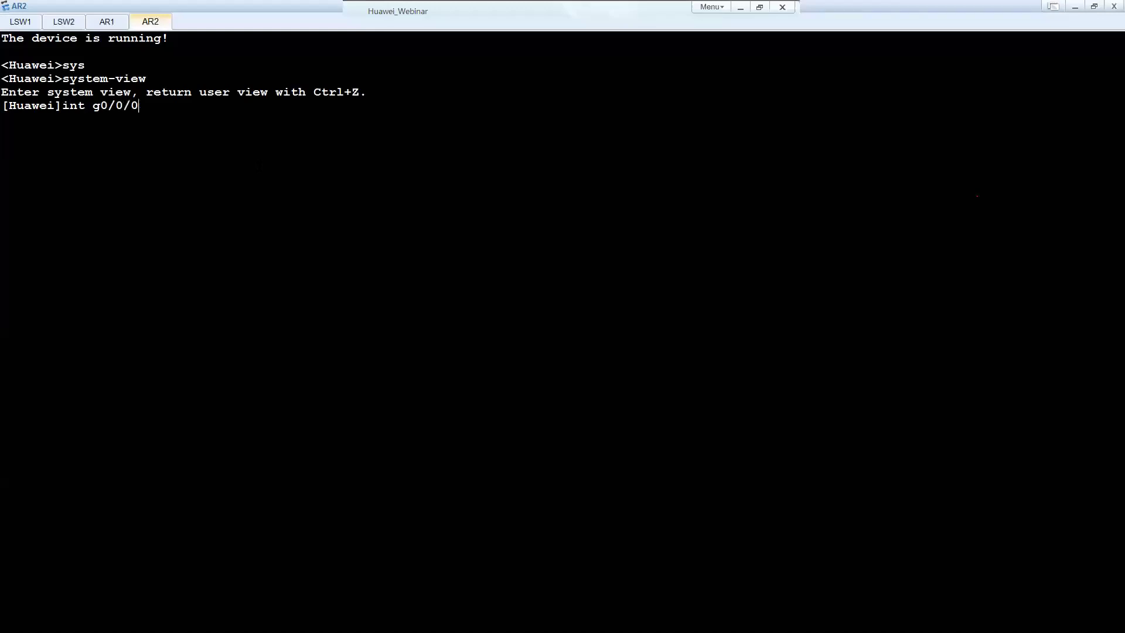
{"action": "key", "text": "Return"}
{"action": "type", "text": "undo shut"}
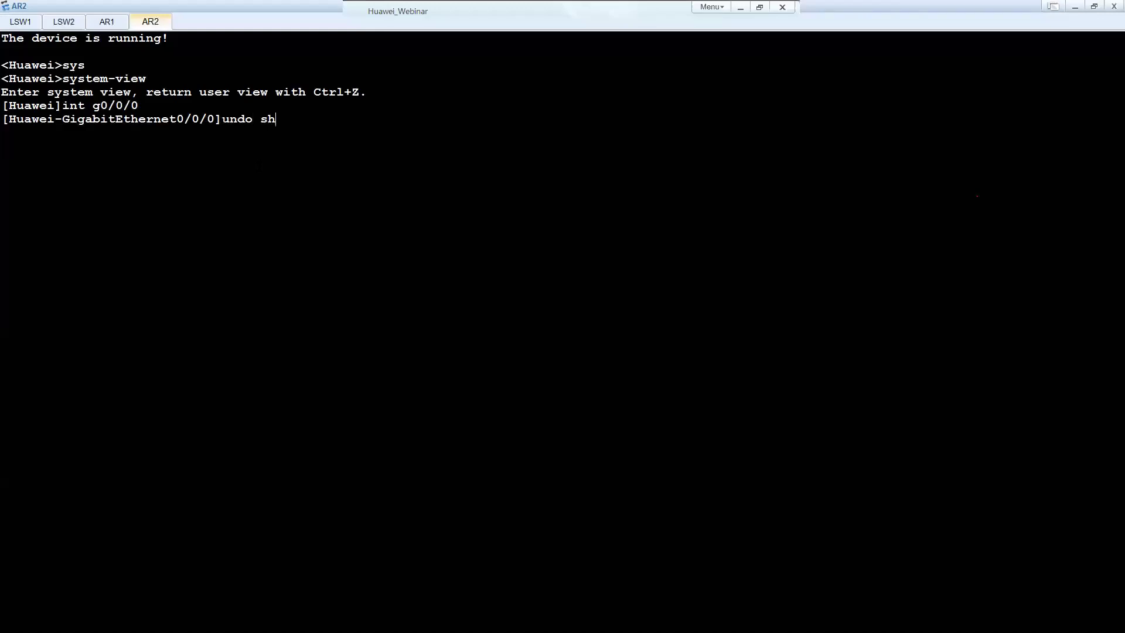
{"action": "key", "text": "Return"}
{"action": "type", "text": "ip add 10.0.0"}
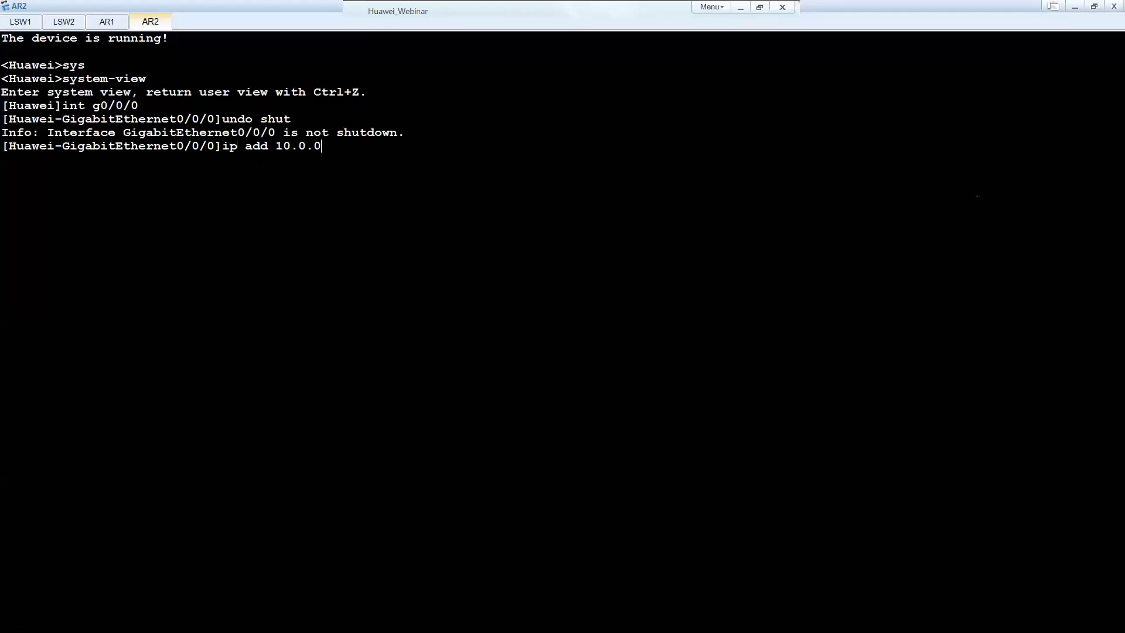
{"action": "type", "text": ".1 8"}
{"action": "key", "text": "Return"}
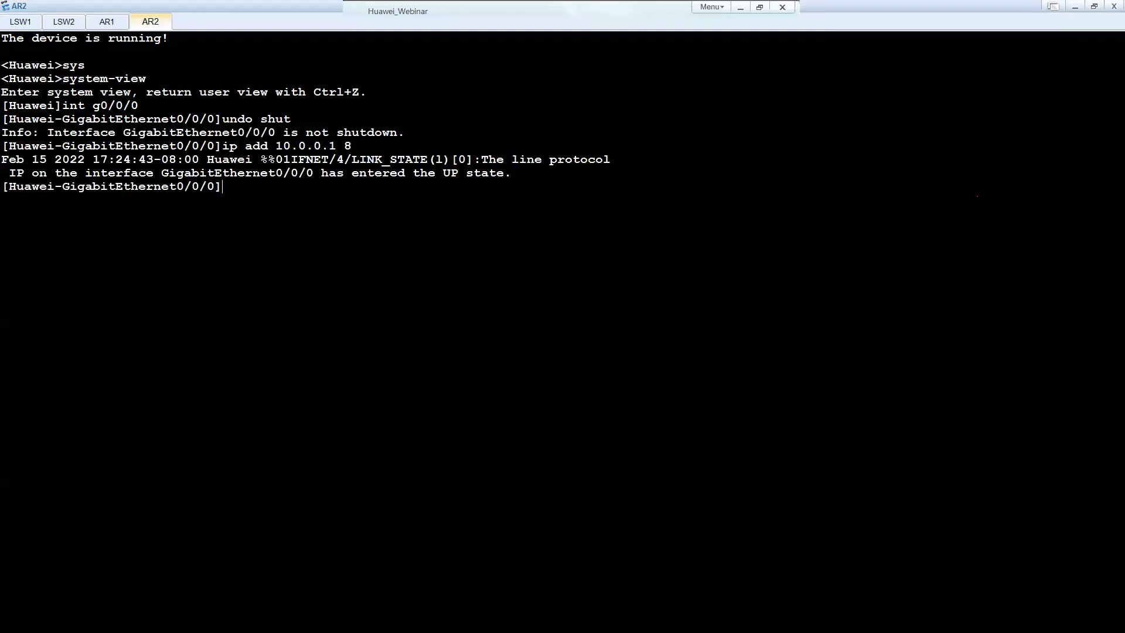
Enable AR2's interface g0/0/1 and assign it IP address 15.0.0.1 with mask length 8.
{"action": "type", "text": "int g0/0/1"}
{"action": "key", "text": "Return"}
{"action": "type", "text": "undo shut"}
{"action": "key", "text": "Return"}
{"action": "type", "text": "ip add 15.0.0.1 8"}
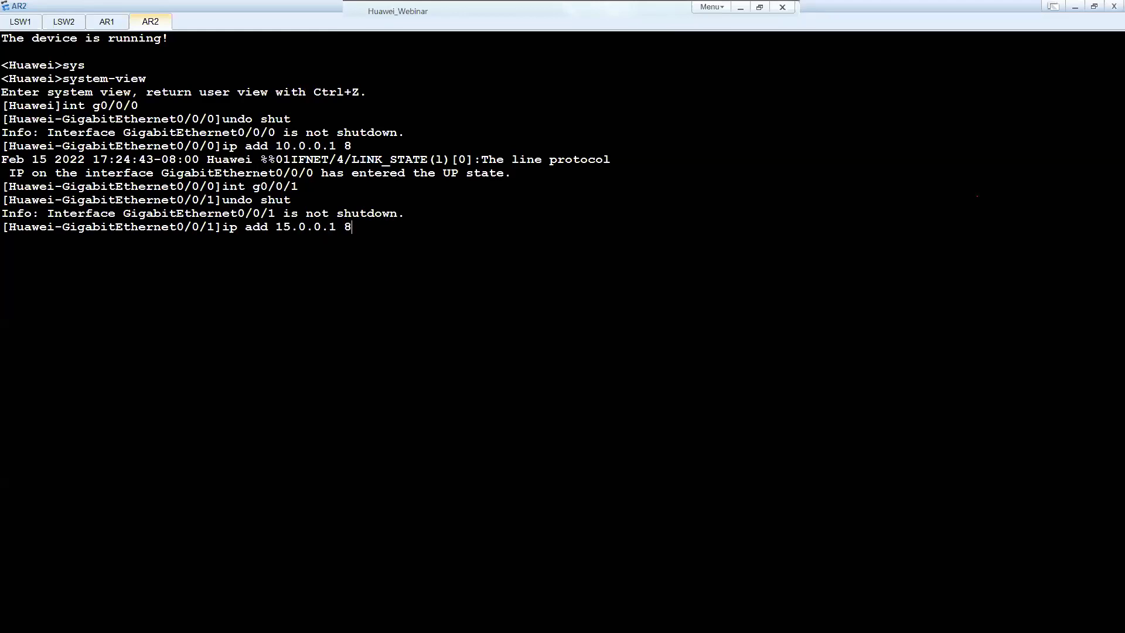
{"action": "key", "text": "Return"}
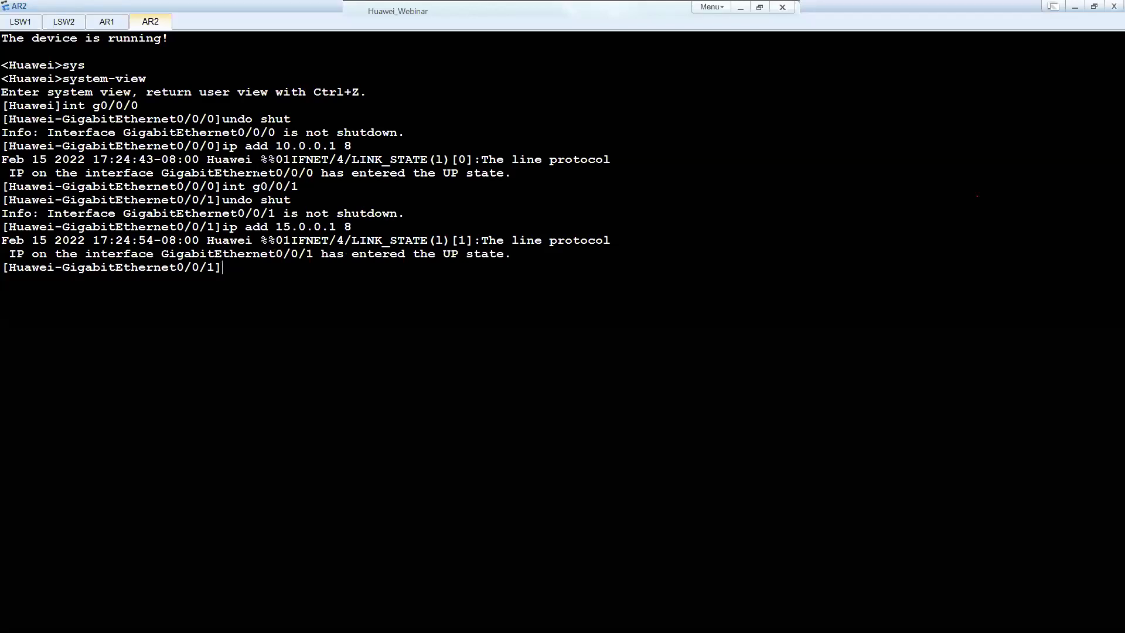
Configure RIP version 2 on AR2 with networks 10.0.0.0 and 15.0.0.0, and return to the topology.
{"action": "type", "text": "rip"}
{"action": "key", "text": "Return"}
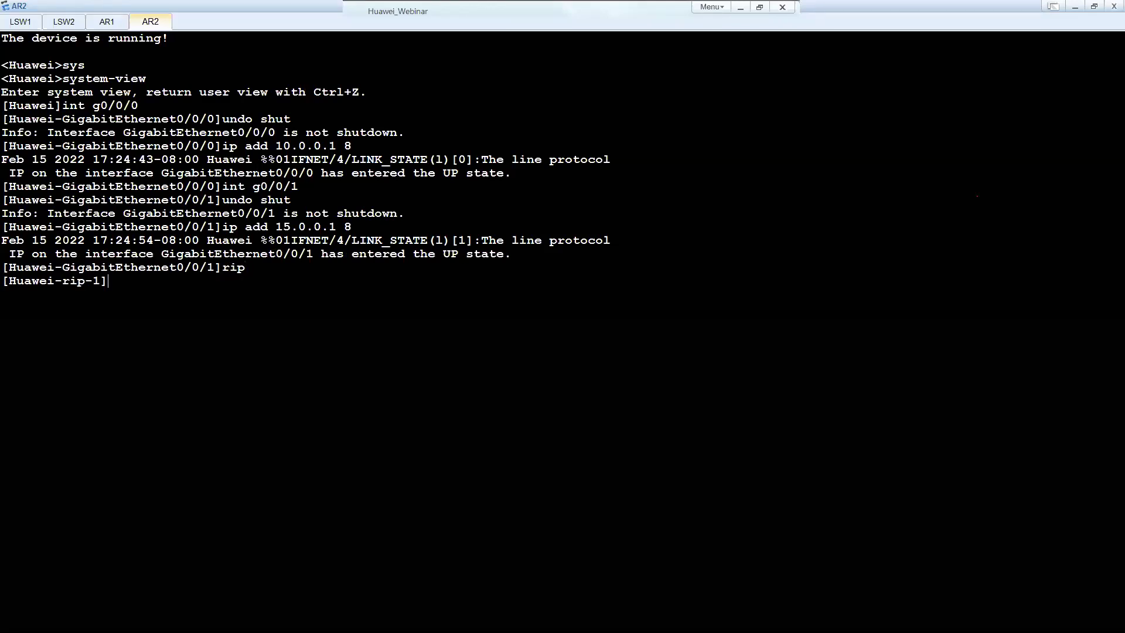
{"action": "type", "text": "net 10.0.0.0"}
{"action": "key", "text": "Return"}
{"action": "type", "text": "net 1"}
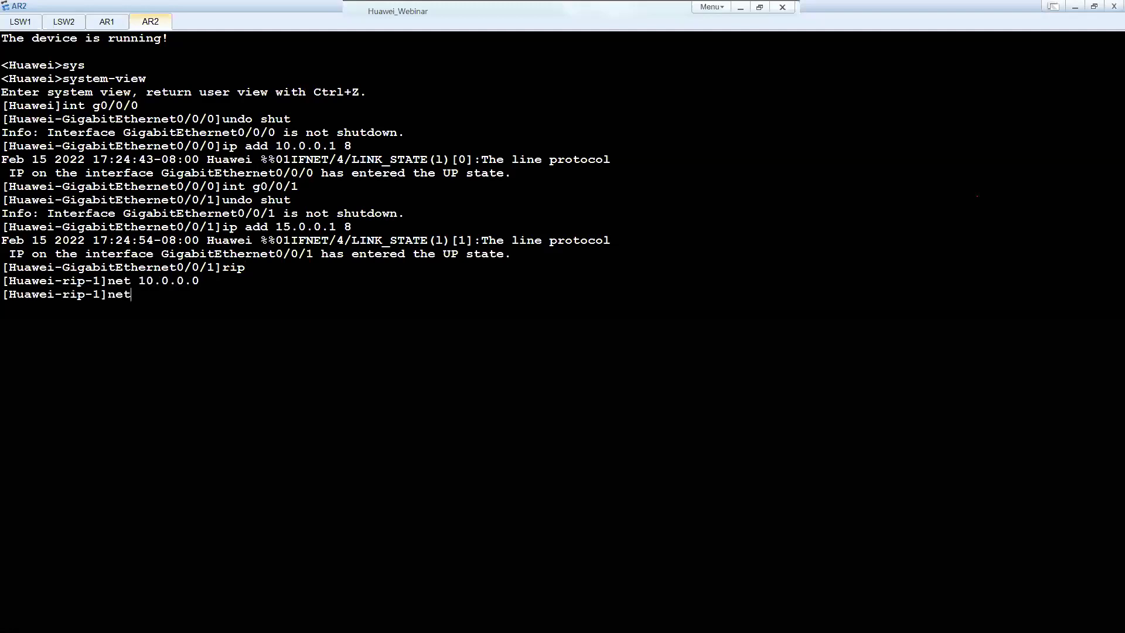
{"action": "type", "text": "5.0.0.0"}
{"action": "key", "text": "Return"}
{"action": "type", "text": "version 2"}
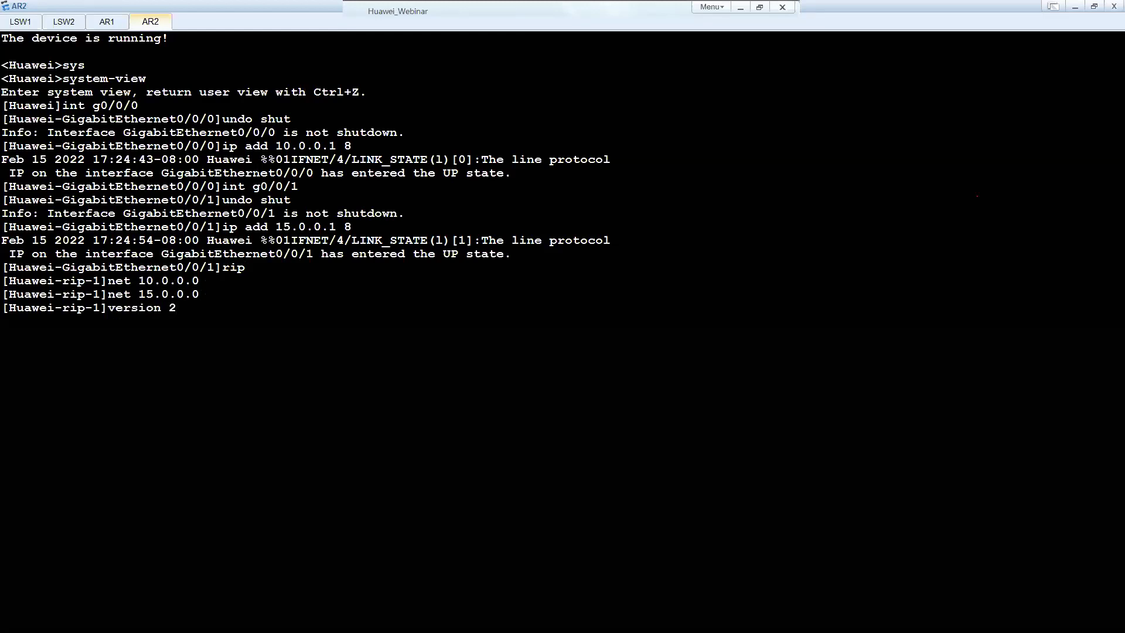
{"action": "key", "text": "Return"}
{"action": "left_click", "coordinate": [1073, 6]}
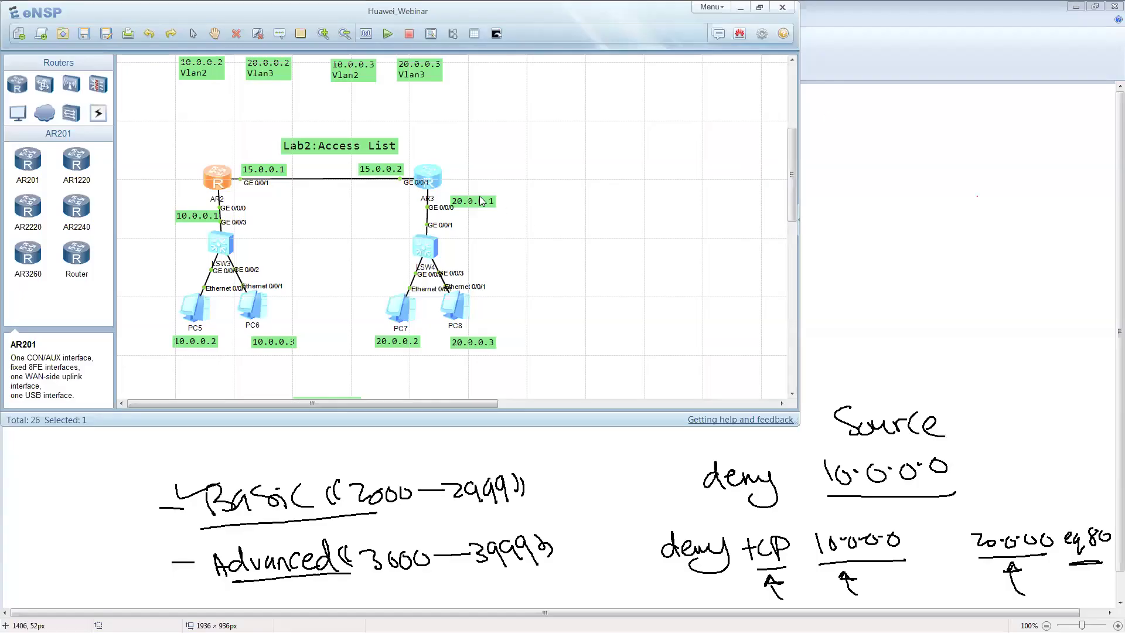
In AR3's console, enter system view, enable interface g0/0/0 and assign it IP address 20.0.0.1 with mask 255.0.0.0.
{"action": "double_click", "coordinate": [437, 174]}
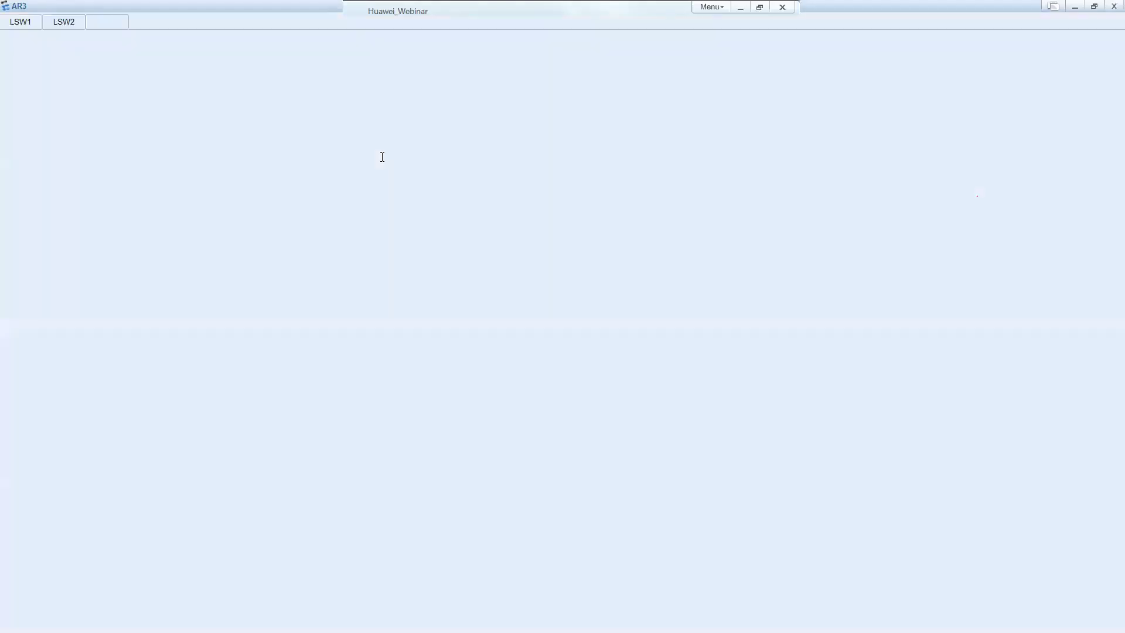
{"action": "type", "text": "sys"}
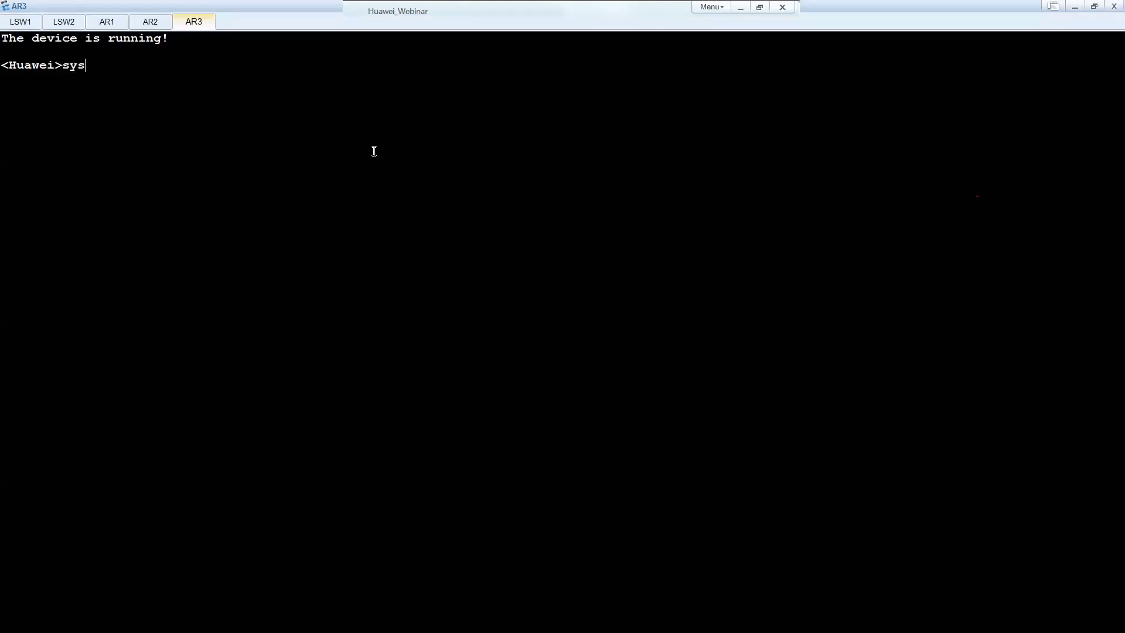
{"action": "key", "text": "Tab"}
{"action": "key", "text": "Return"}
{"action": "type", "text": "int g0/0/"}
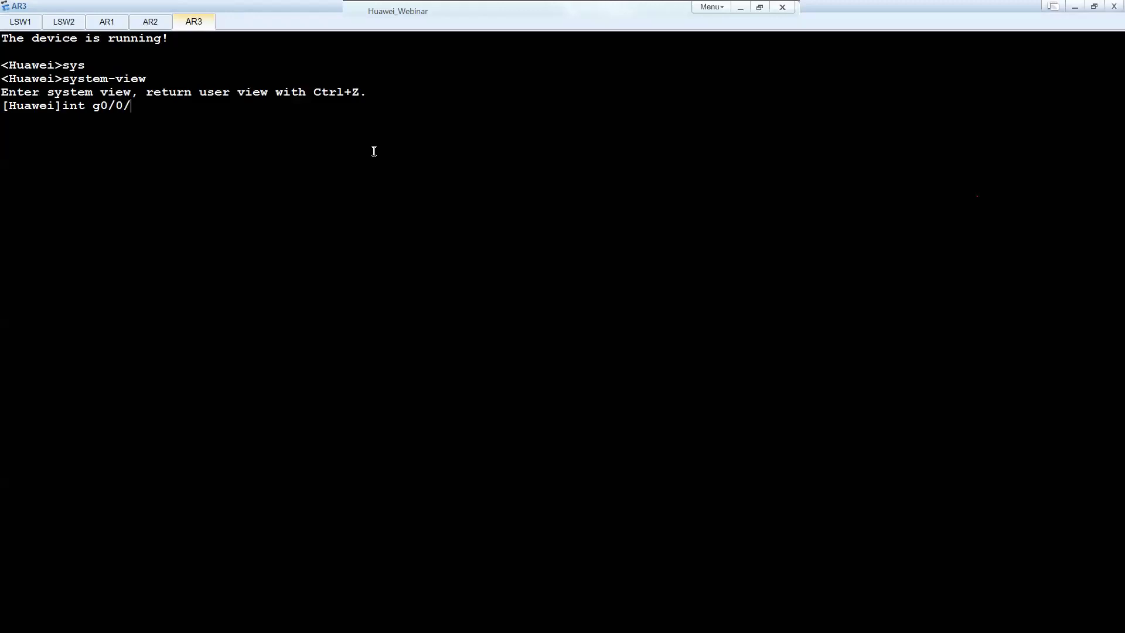
{"action": "type", "text": "0"}
{"action": "key", "text": "Return"}
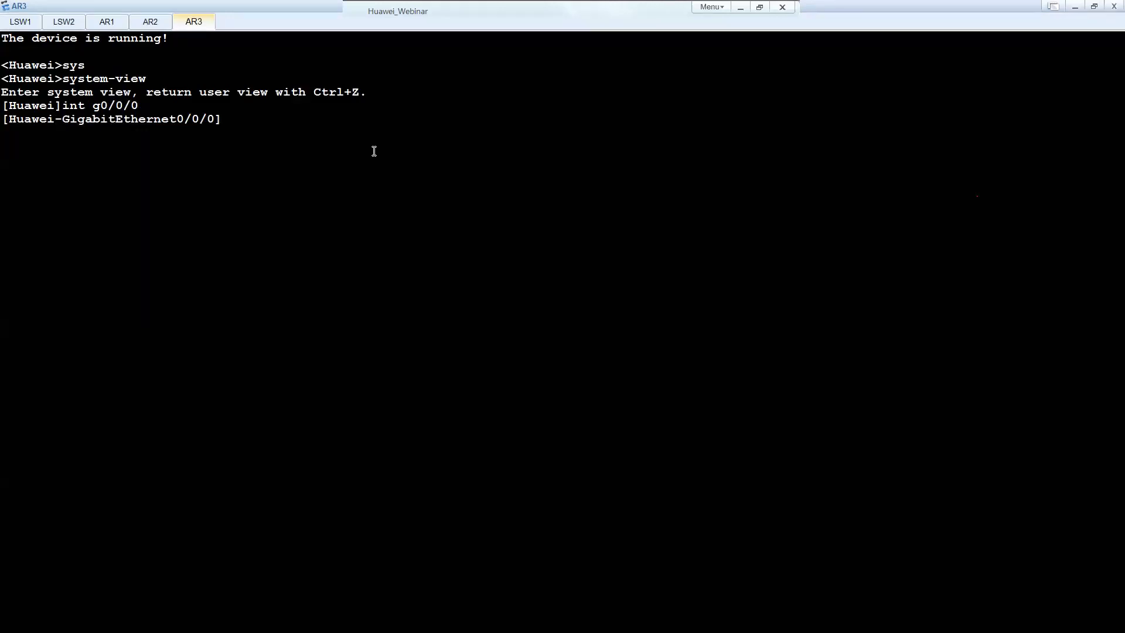
{"action": "type", "text": "undo shut"}
{"action": "key", "text": "Return"}
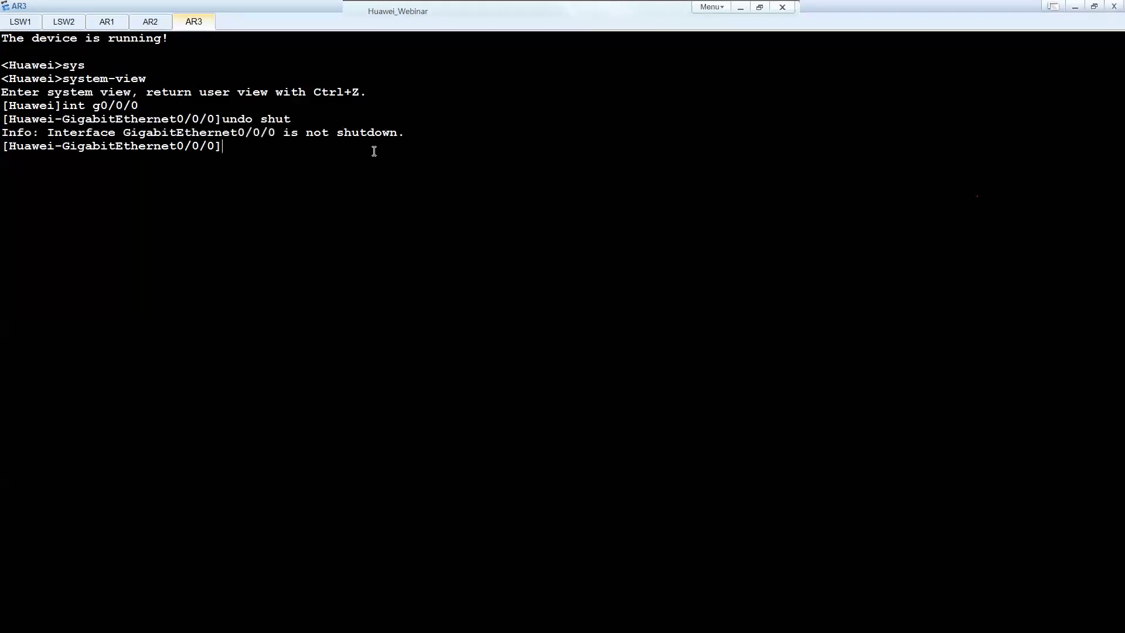
{"action": "type", "text": "ip add 20.0.0.1 255.0.0.0"}
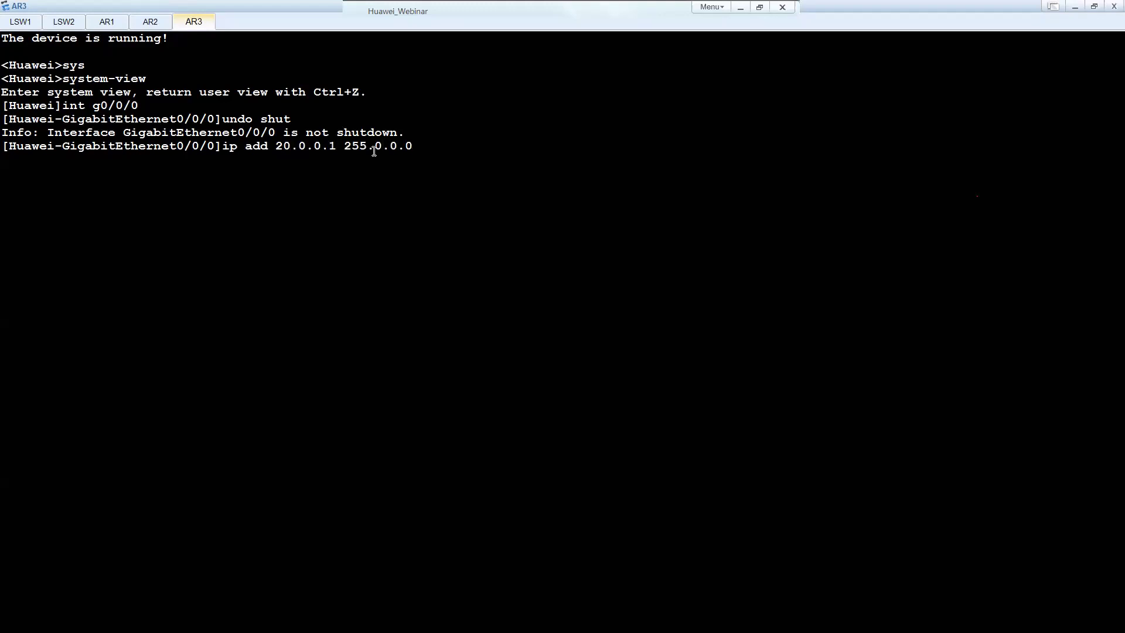
{"action": "key", "text": "Return"}
Enable AR3's interface g0/0/1 and assign it IP address 15.0.0.2 with mask 255.0.0.0.
{"action": "type", "text": "int g0/0/1"}
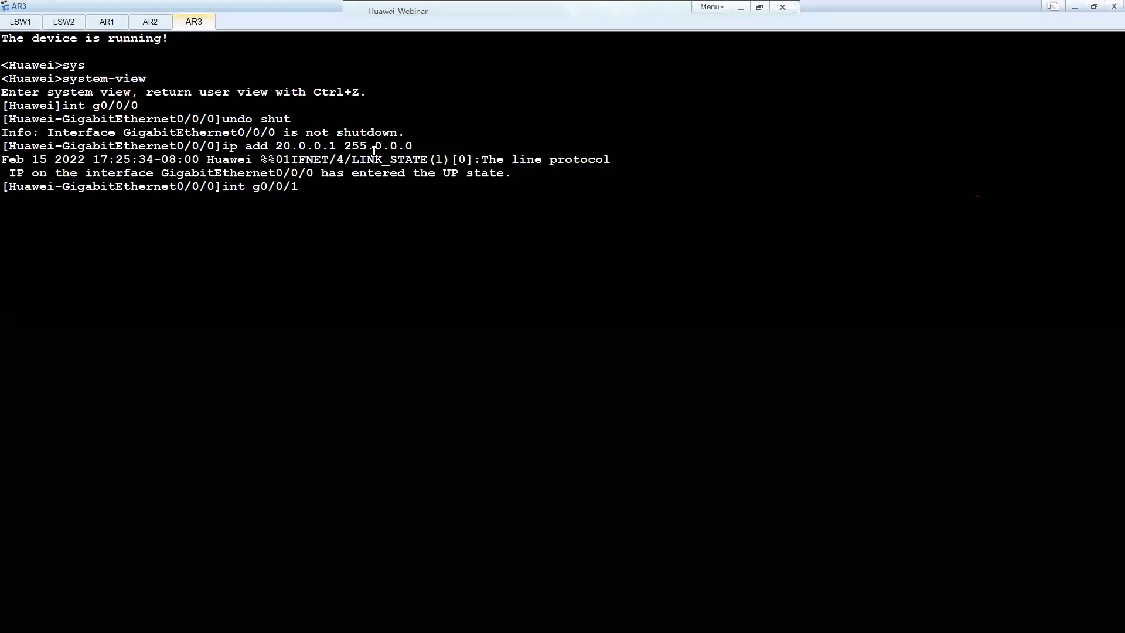
{"action": "key", "text": "Return"}
{"action": "type", "text": "undo shut"}
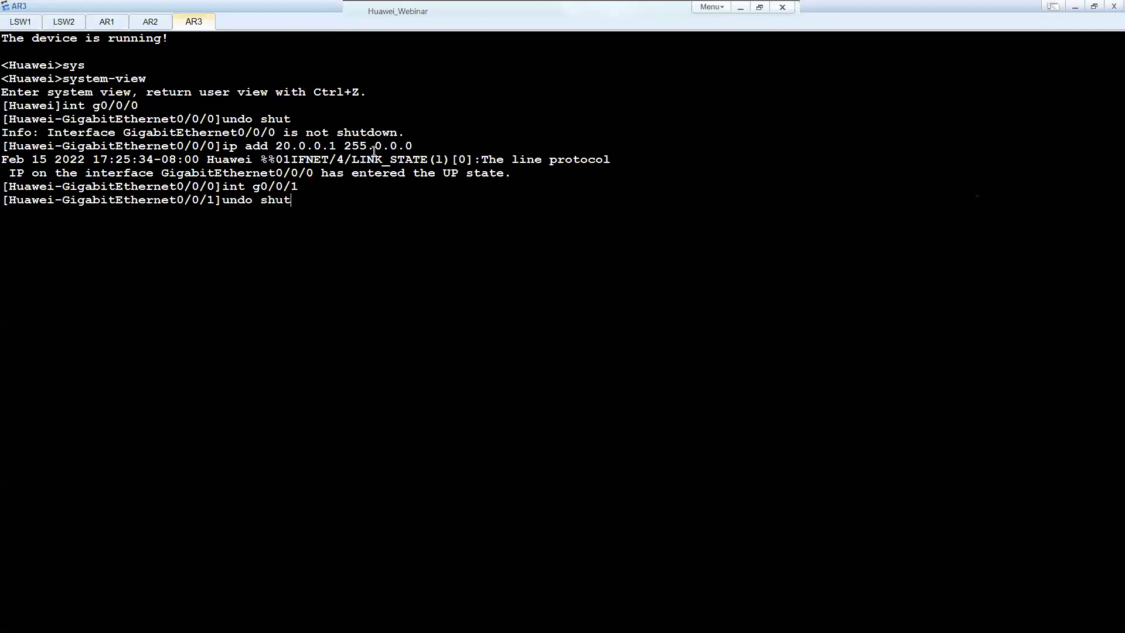
{"action": "key", "text": "Return"}
{"action": "type", "text": "ip"}
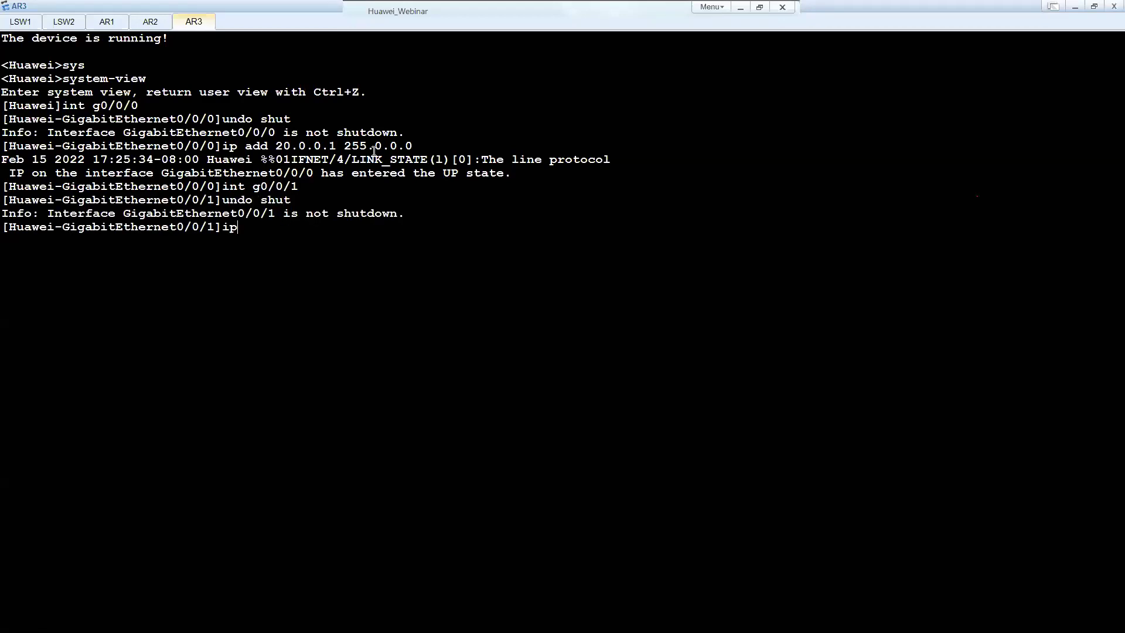
{"action": "type", "text": " add 15.0.0.2 255.0.0.0"}
{"action": "key", "text": "Return"}
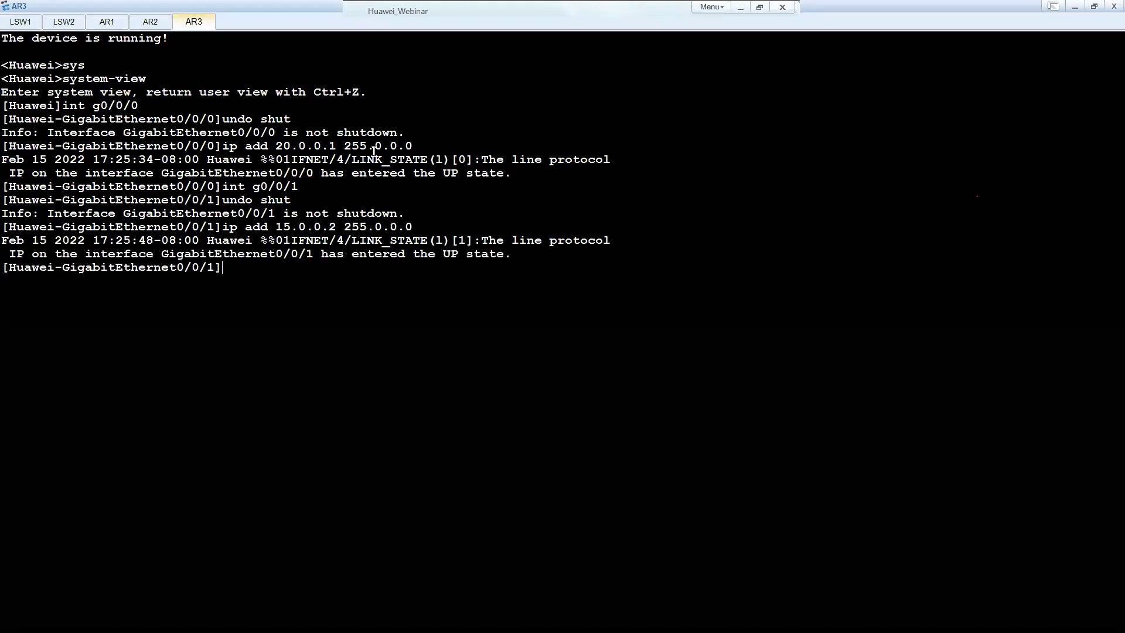
Configure RIP version 2 on AR3 with networks 20.0.0.0 and 15.0.0.0, and return to the topology.
{"action": "type", "text": "rip"}
{"action": "key", "text": "Return"}
{"action": "type", "text": "version 2"}
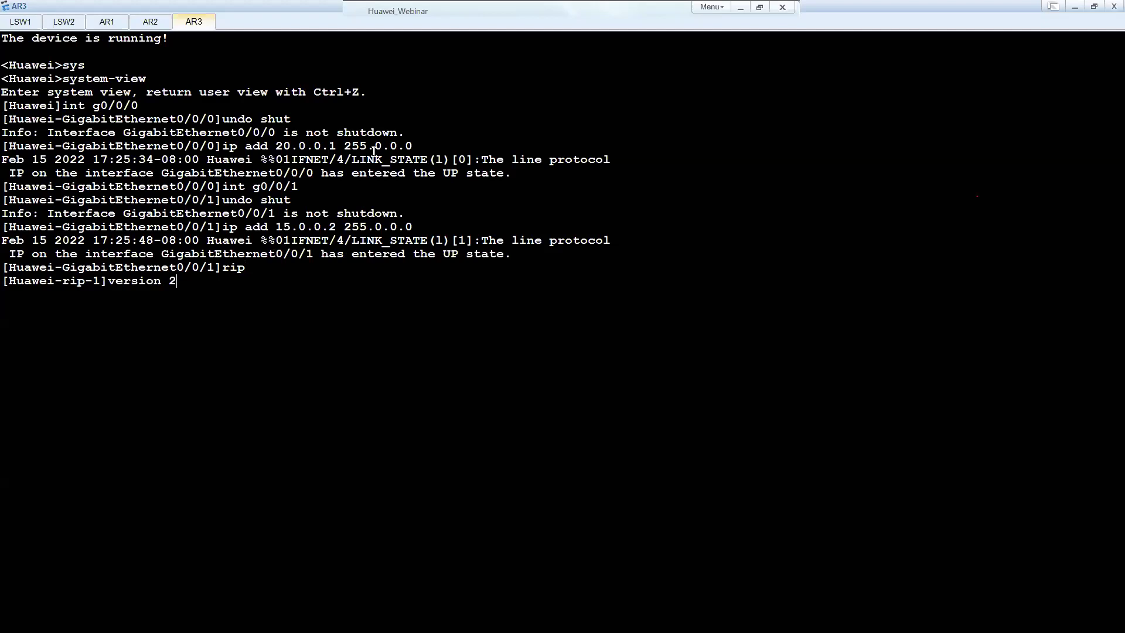
{"action": "key", "text": "Return"}
{"action": "type", "text": "net 20.0.0.0"}
{"action": "key", "text": "Return"}
{"action": "type", "text": "net 2"}
{"action": "key", "text": "BackSpace"}
{"action": "type", "text": "1"}
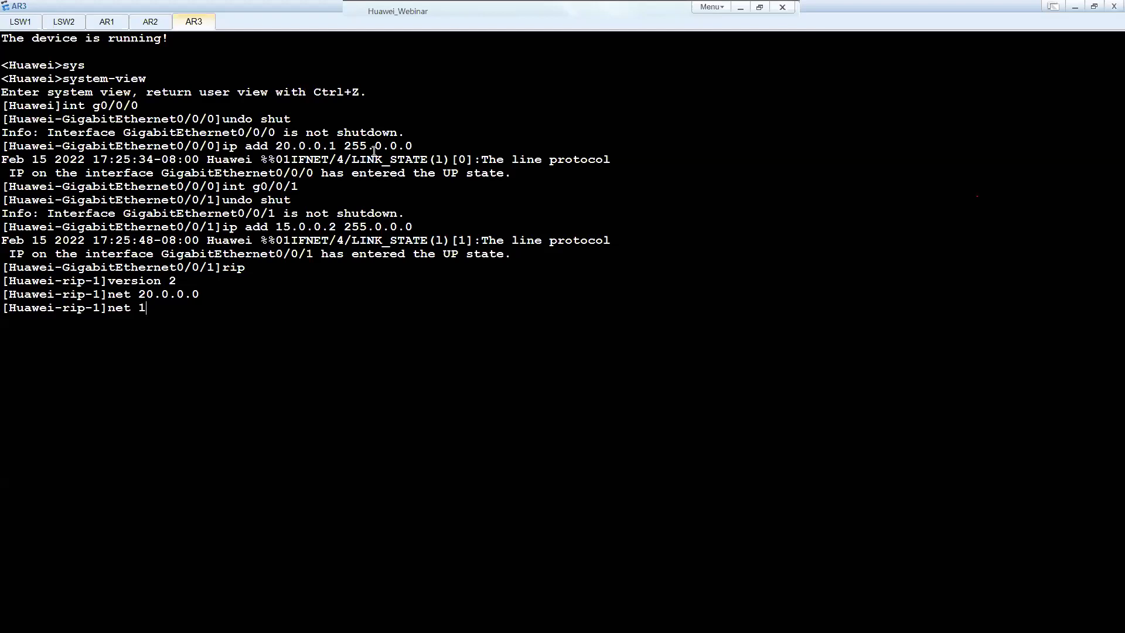
{"action": "type", "text": "5.0.0.0"}
{"action": "key", "text": "Return"}
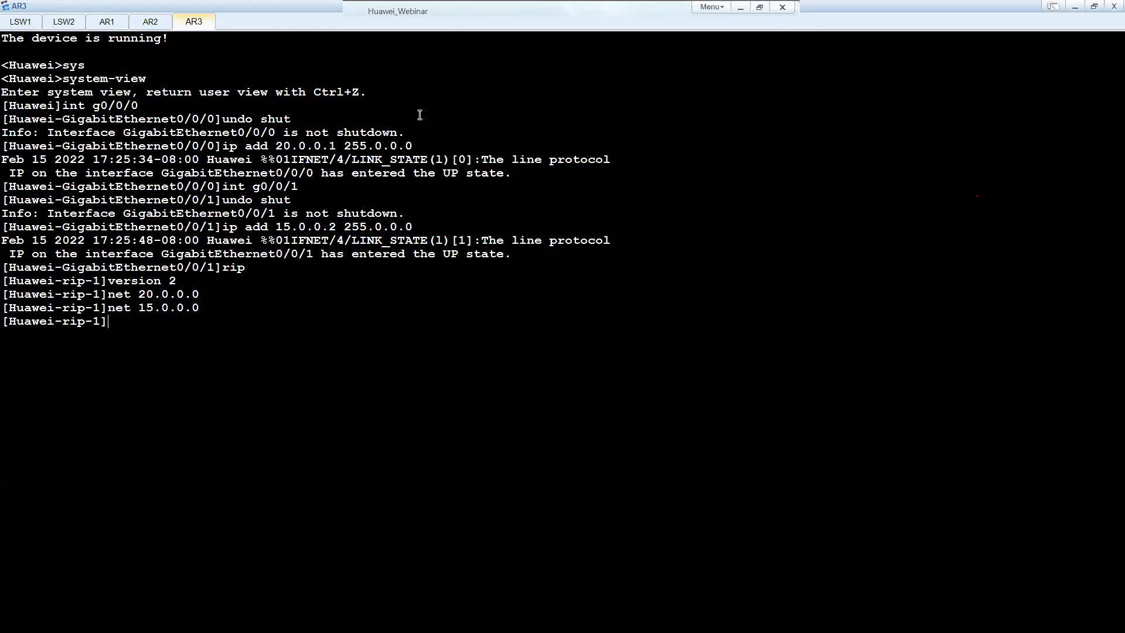
{"action": "left_click", "coordinate": [1072, 11]}
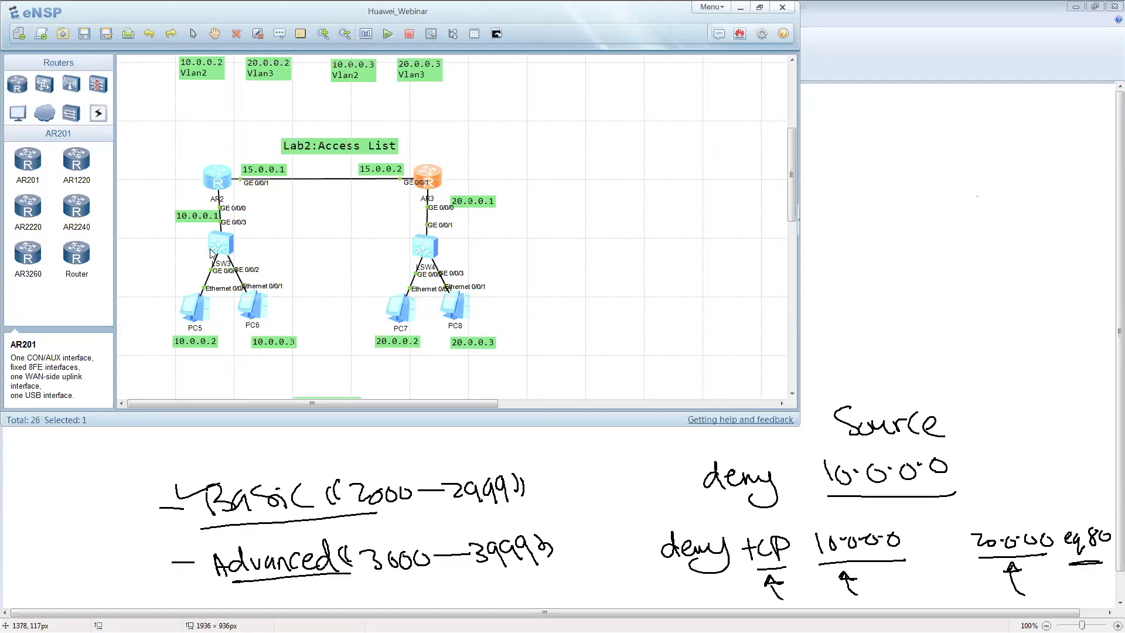
Test connectivity from PC5 by pinging PC7 at 20.0.0.2, and put the PC5 window away.
{"action": "double_click", "coordinate": [199, 309]}
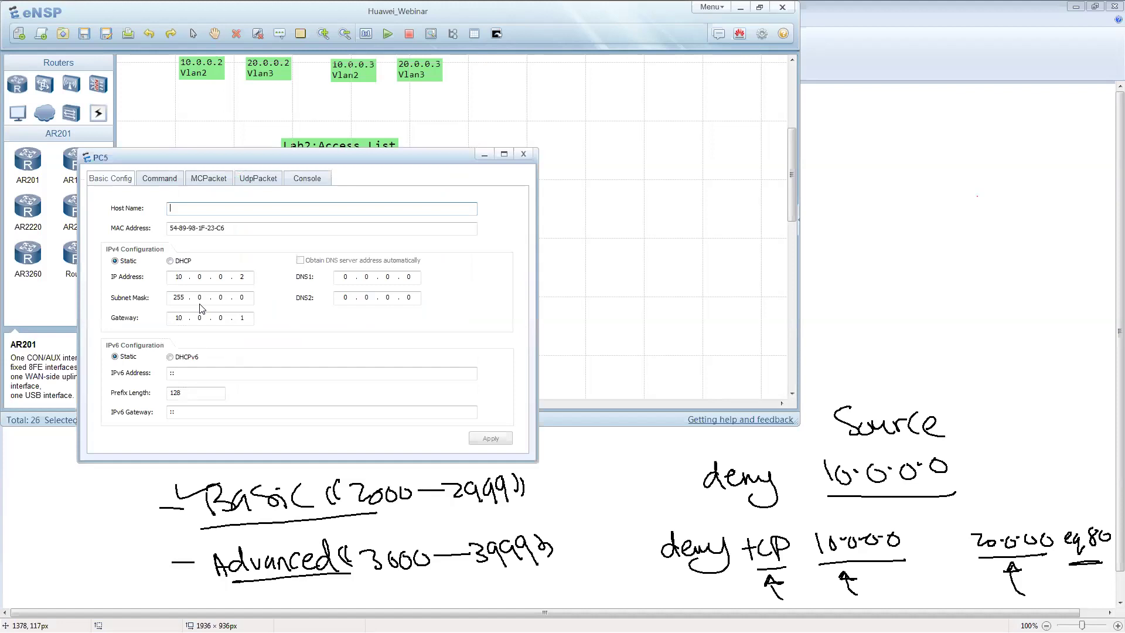
{"action": "left_click", "coordinate": [159, 178]}
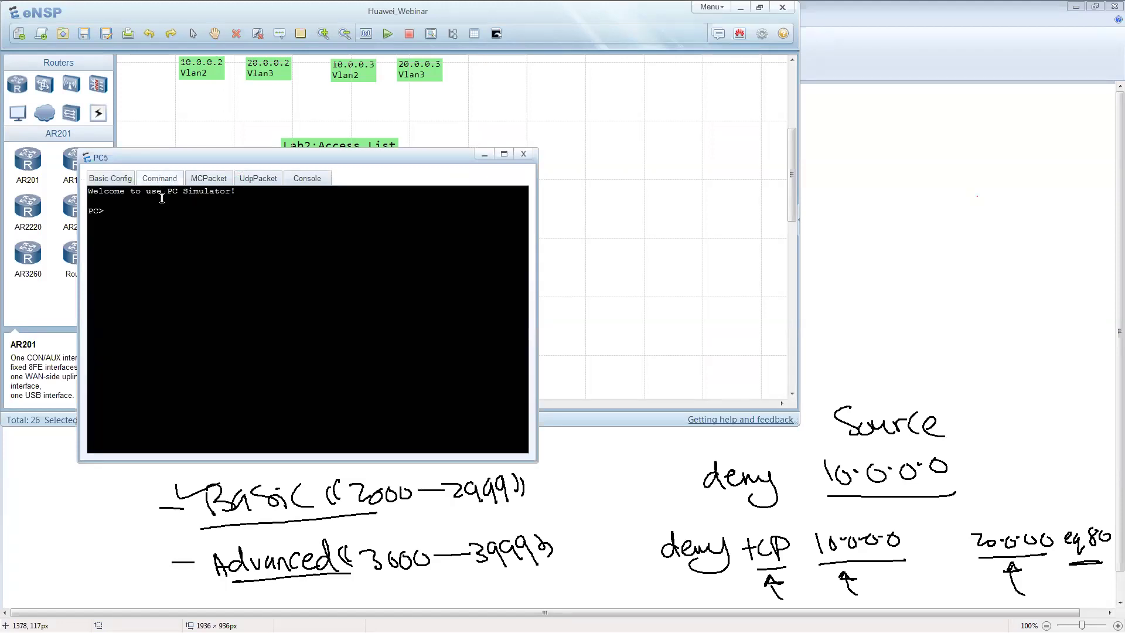
{"action": "type", "text": "ping 20.0.0.2"}
{"action": "key", "text": "Return"}
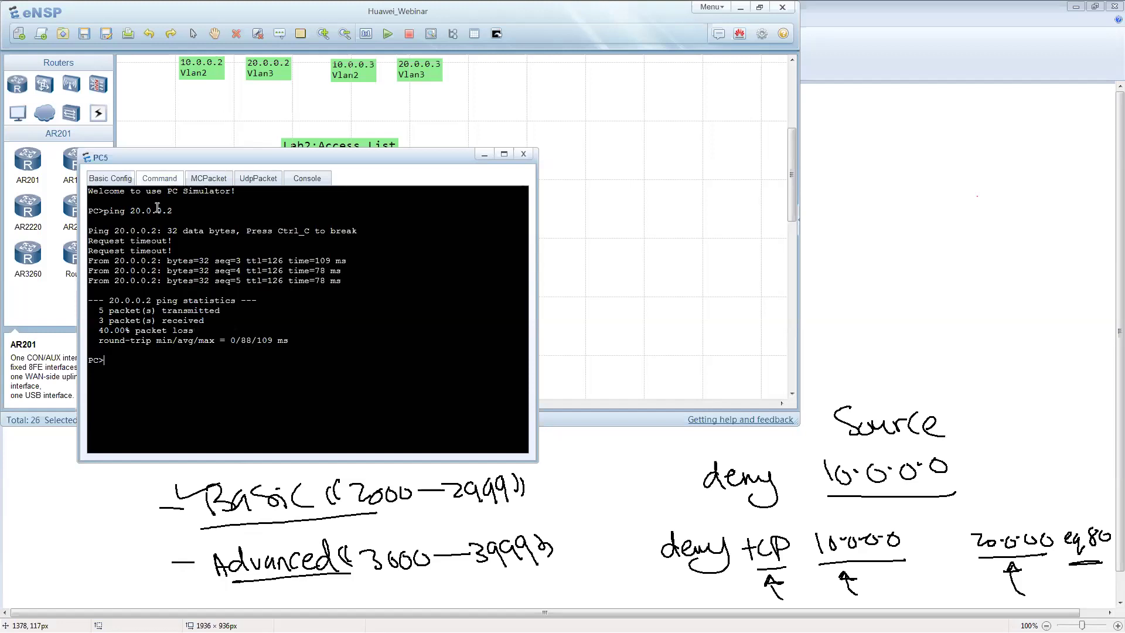
{"action": "left_click", "coordinate": [484, 155]}
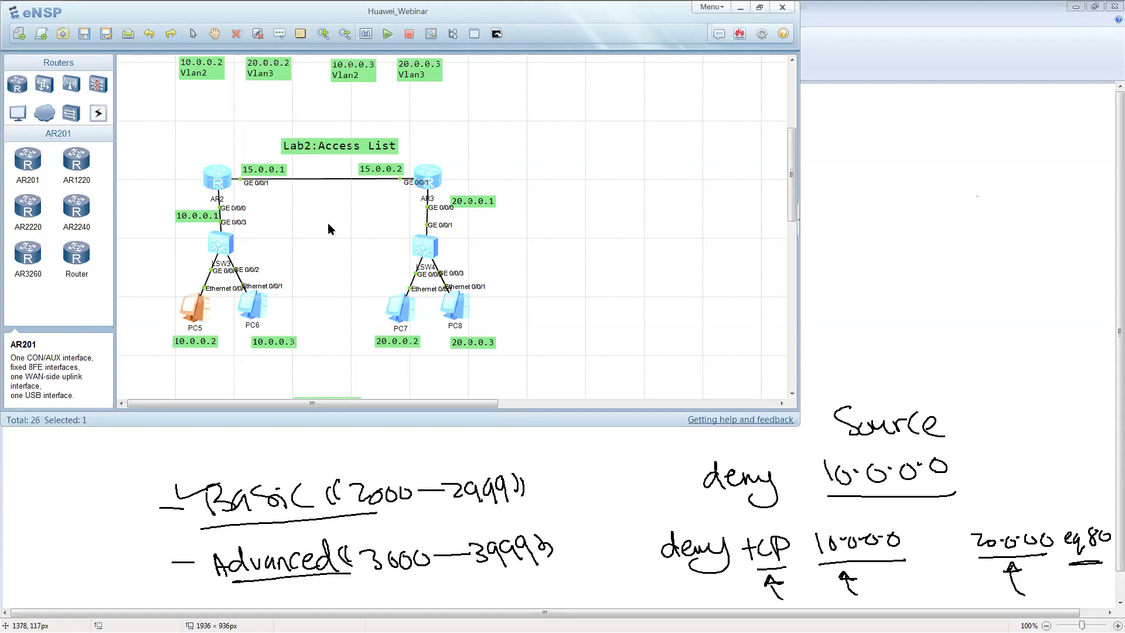
Reopen AR2's console and quit the RIP view back to system view.
{"action": "left_click", "coordinate": [218, 181]}
{"action": "double_click", "coordinate": [218, 182]}
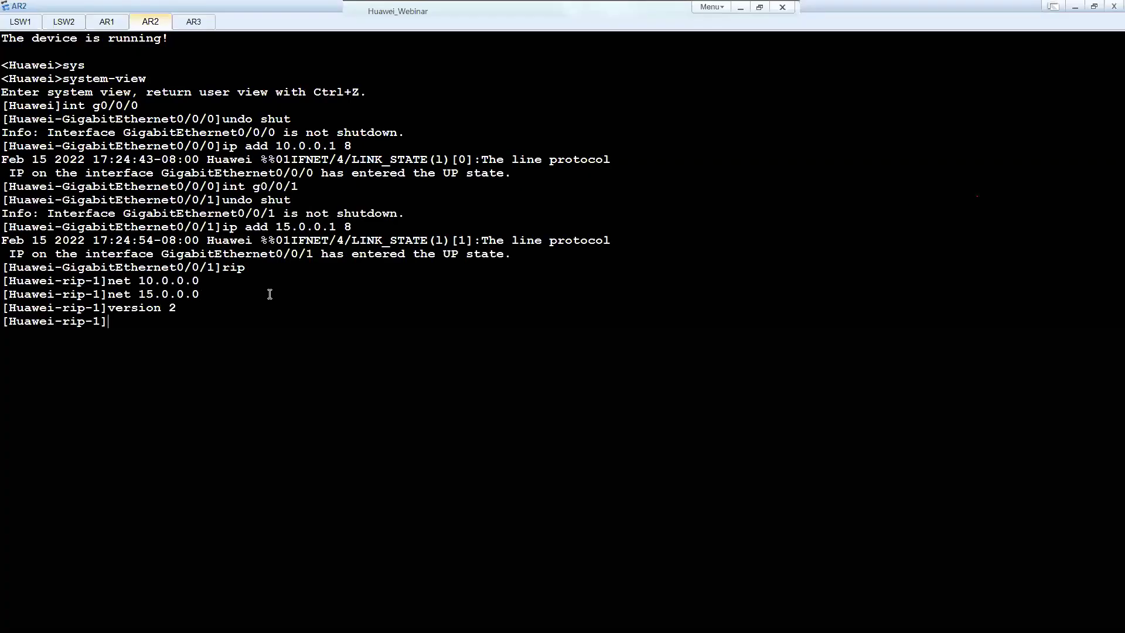
{"action": "type", "text": "qui"}
{"action": "key", "text": "Tab"}
{"action": "key", "text": "Return"}
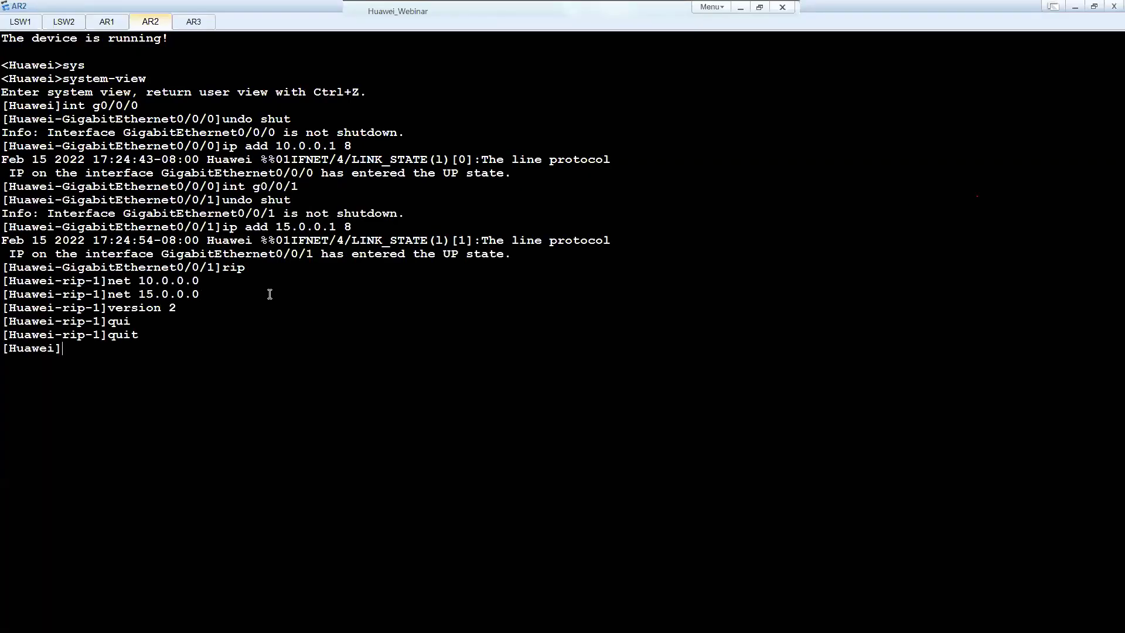
Create ACL 3001 on AR2 and add rule 10 denying ICMP from source 10.0.0.2 0.0.0.0 to any destination.
{"action": "type", "text": "acl 3001"}
{"action": "key", "text": "Return"}
{"action": "type", "text": "rule 1"}
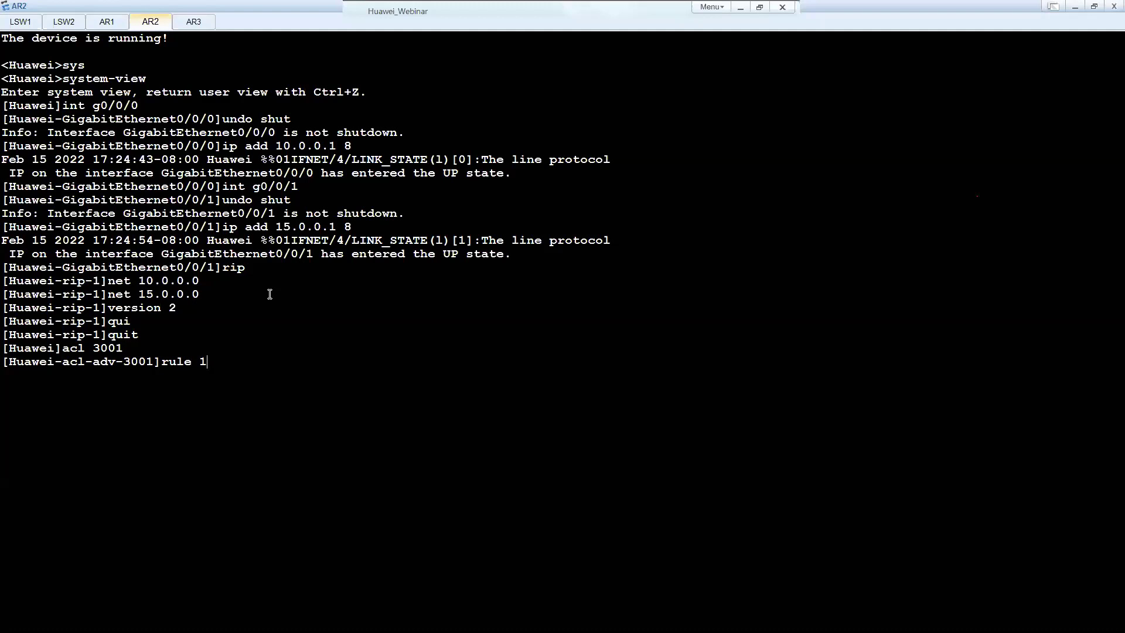
{"action": "type", "text": "0 den"}
{"action": "key", "text": "Tab"}
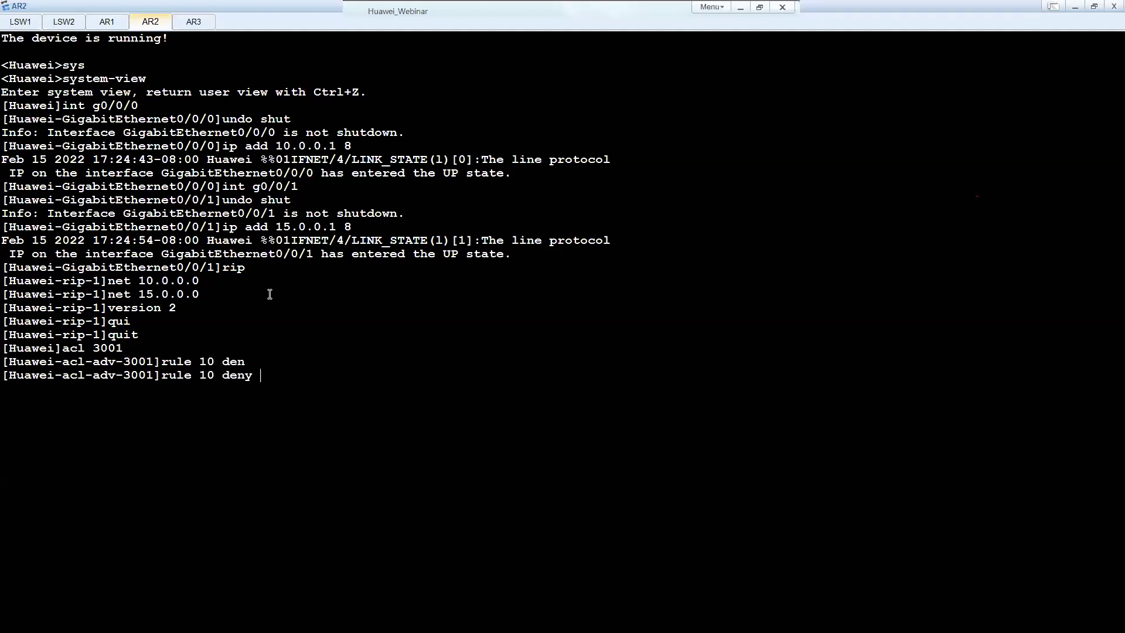
{"action": "type", "text": "icmp"}
{"action": "key", "text": "Tab"}
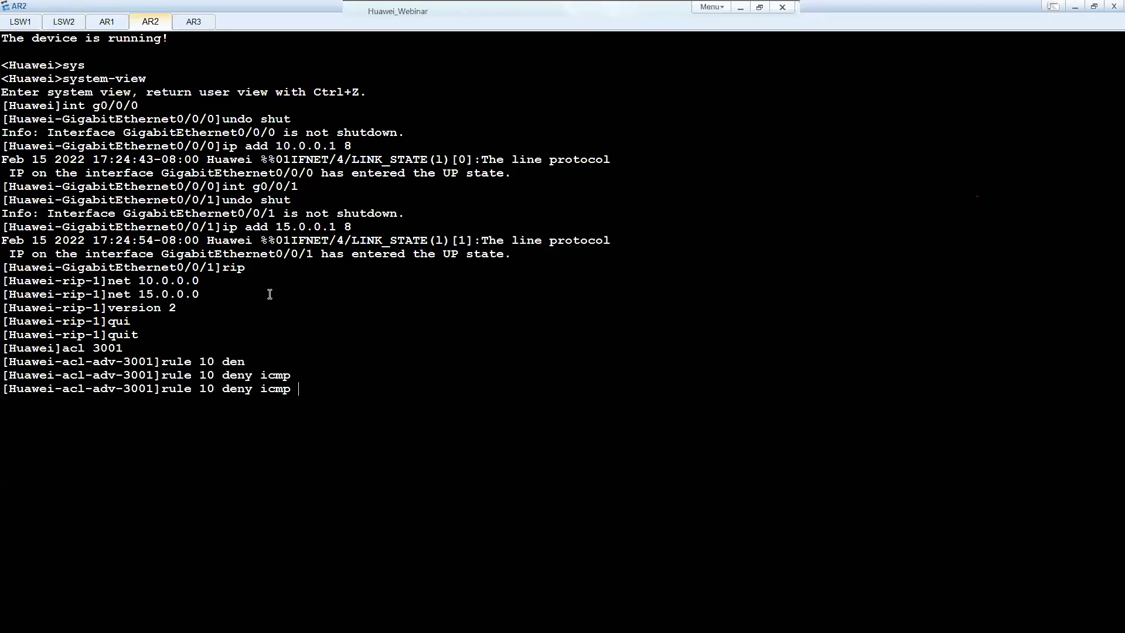
{"action": "type", "text": "source 10.0"}
{"action": "type", "text": "2 0.0.0.0 destina"}
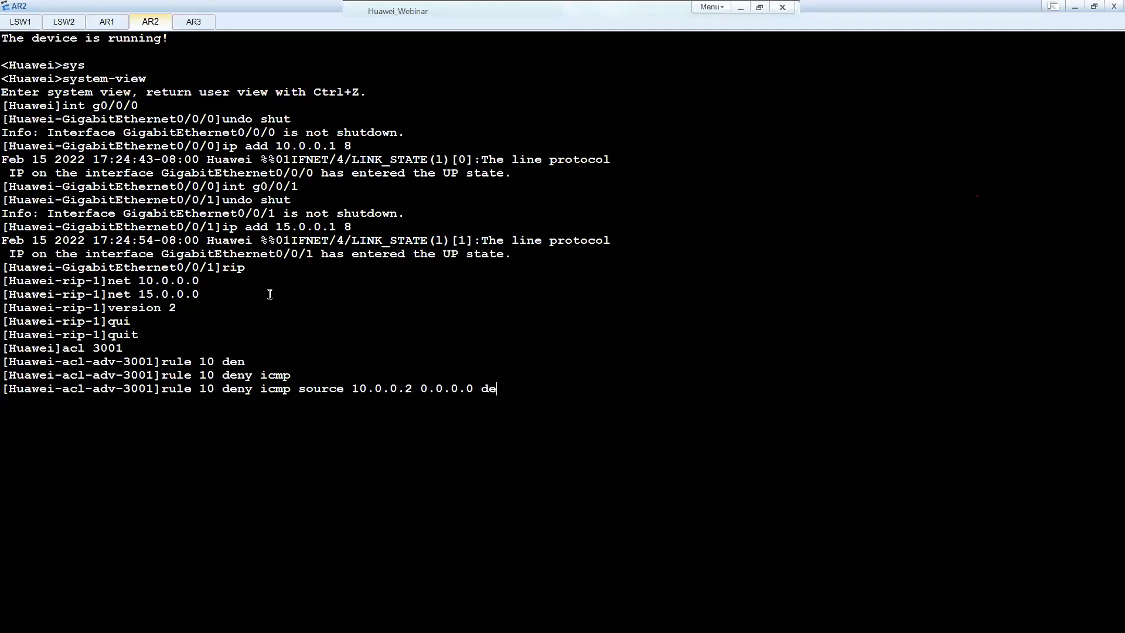
{"action": "key", "text": "Tab"}
{"action": "type", "text": "an"}
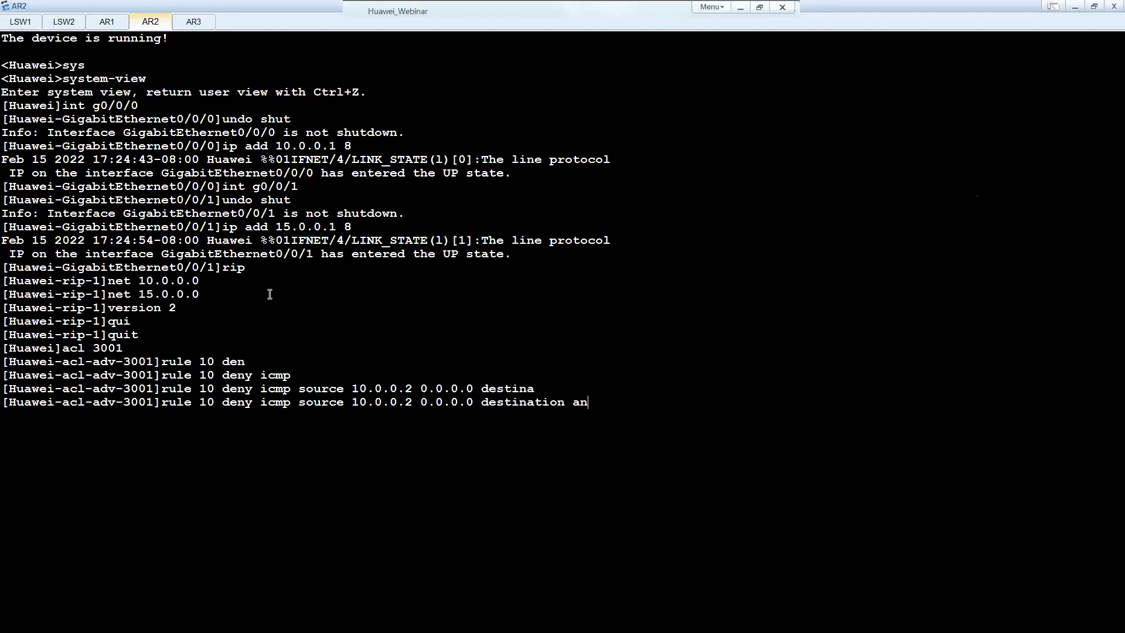
{"action": "key", "text": "Tab"}
{"action": "key", "text": "Return"}
Add rule 20 to ACL 3001 permitting IP from any source to any destination.
{"action": "type", "text": "r"}
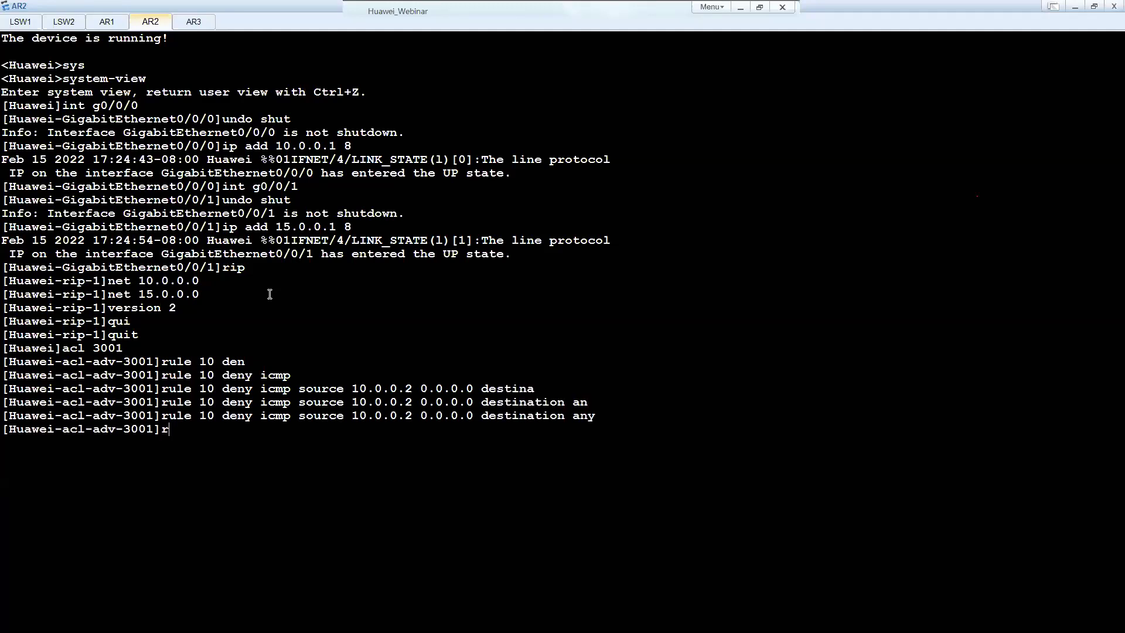
{"action": "type", "text": "ule 20 permit ip an"}
{"action": "key", "text": "Tab"}
{"action": "key", "text": "BackSpace"}
{"action": "key", "text": "BackSpace"}
{"action": "key", "text": "BackSpace"}
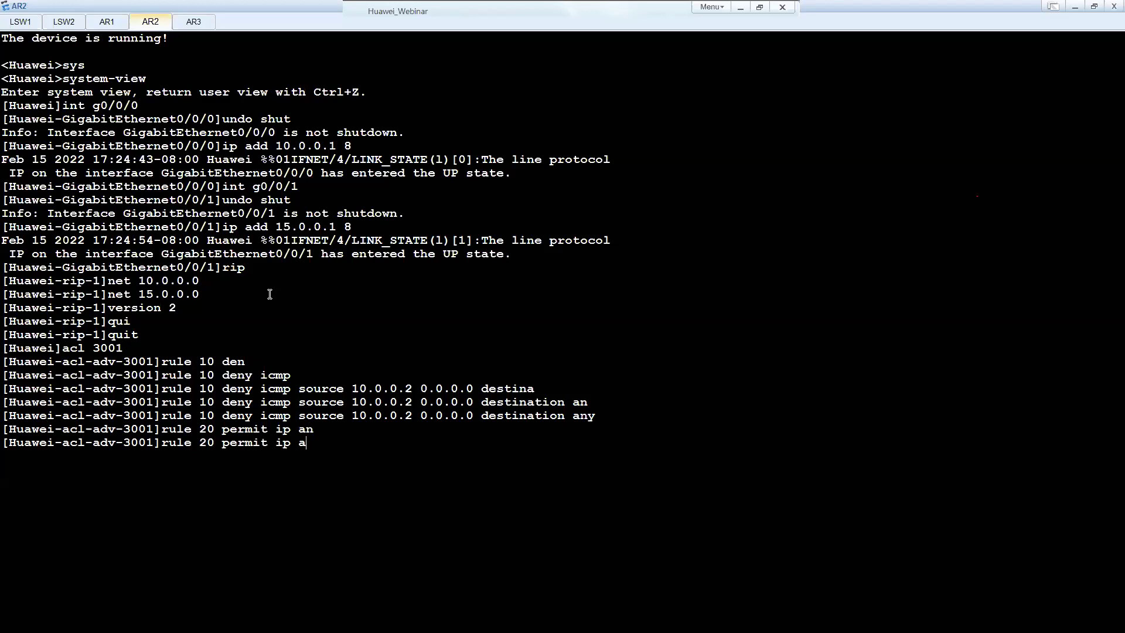
{"action": "key", "text": "BackSpace"}
{"action": "type", "text": "so"}
{"action": "key", "text": "Tab"}
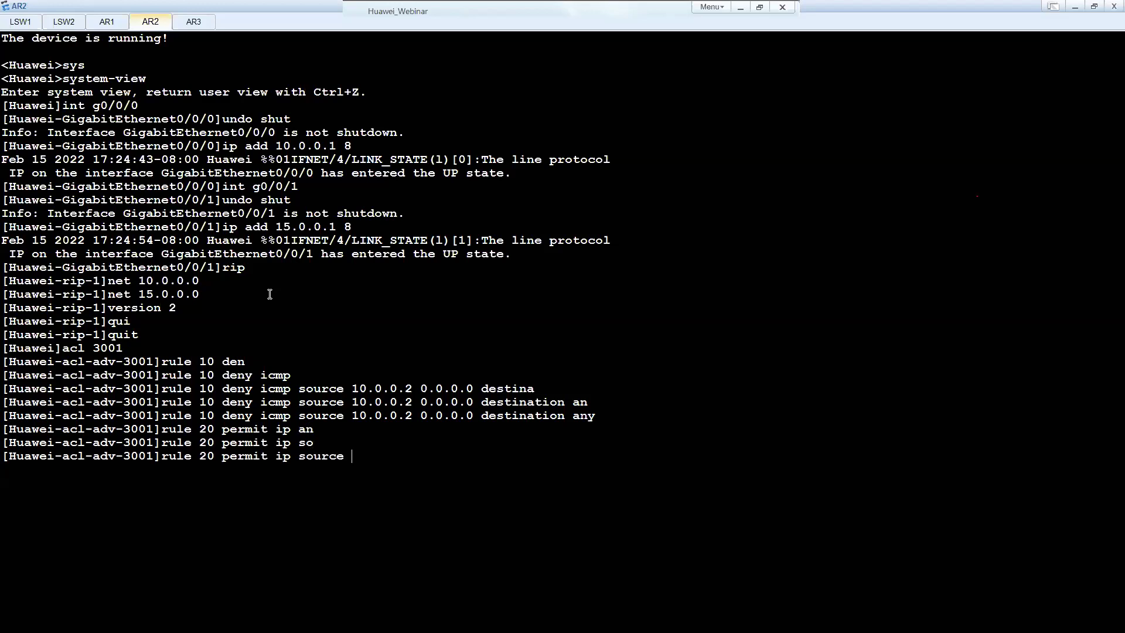
{"action": "type", "text": "an"}
{"action": "key", "text": "Tab"}
{"action": "type", "text": "df"}
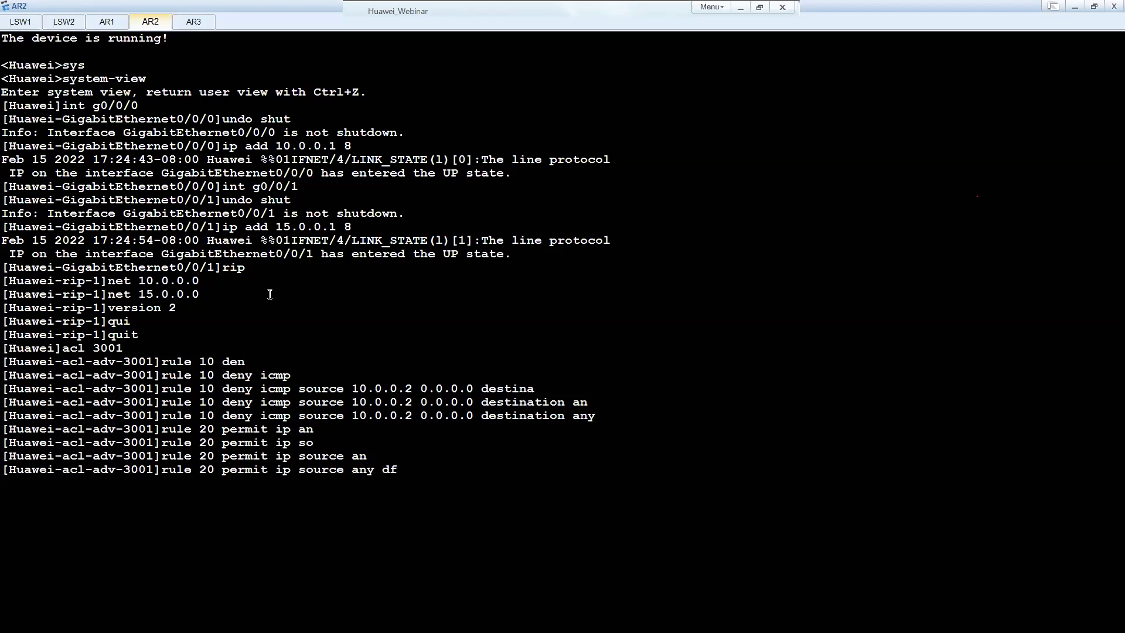
{"action": "key", "text": "BackSpace"}
{"action": "type", "text": "e"}
{"action": "key", "text": "Tab"}
{"action": "type", "text": "an"}
{"action": "key", "text": "Tab"}
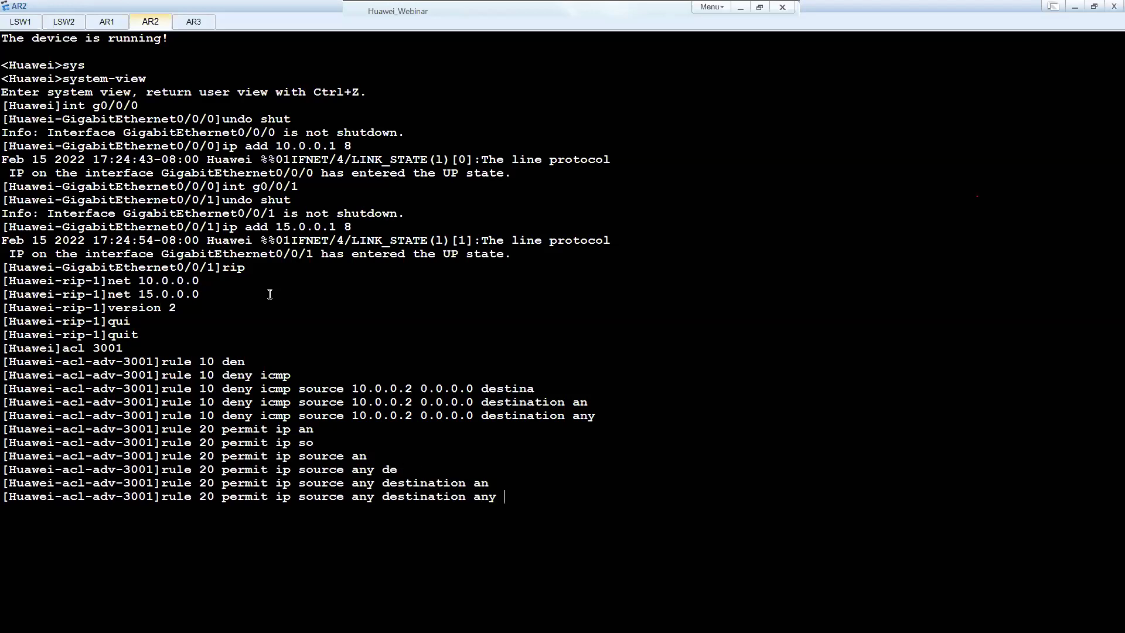
{"action": "key", "text": "Return"}
Apply ACL 3001 as an inbound traffic filter on AR2's interface g0/0/0, quit to system view, and return to the topology.
{"action": "type", "text": "i"}
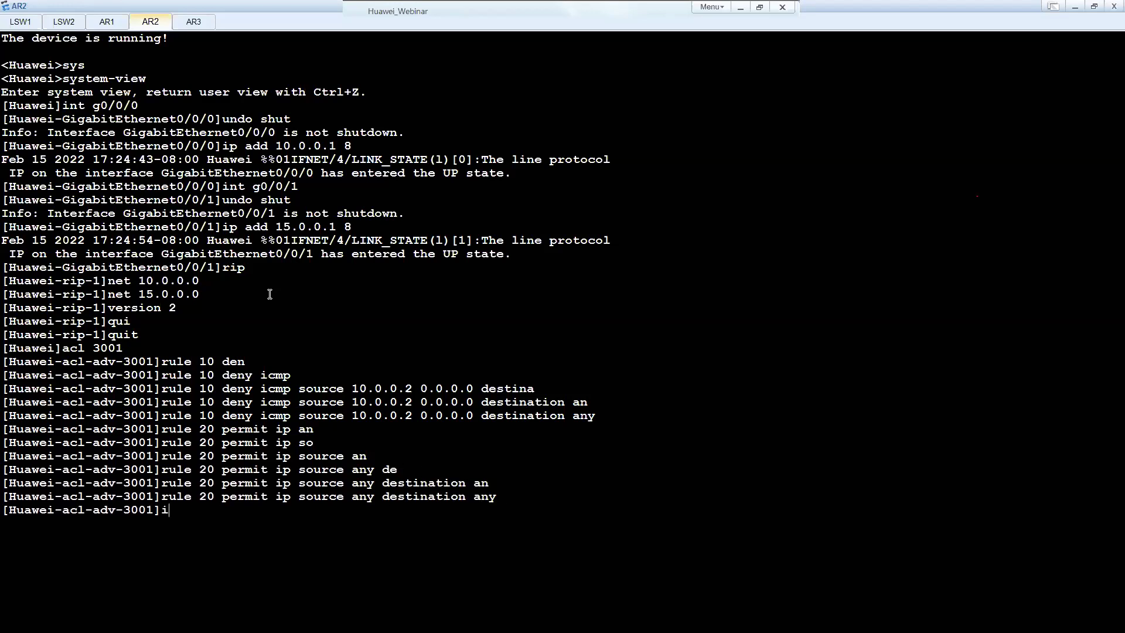
{"action": "type", "text": "nt g0/0/0/"}
{"action": "key", "text": "BackSpace"}
{"action": "key", "text": "Return"}
{"action": "type", "text": "trafi"}
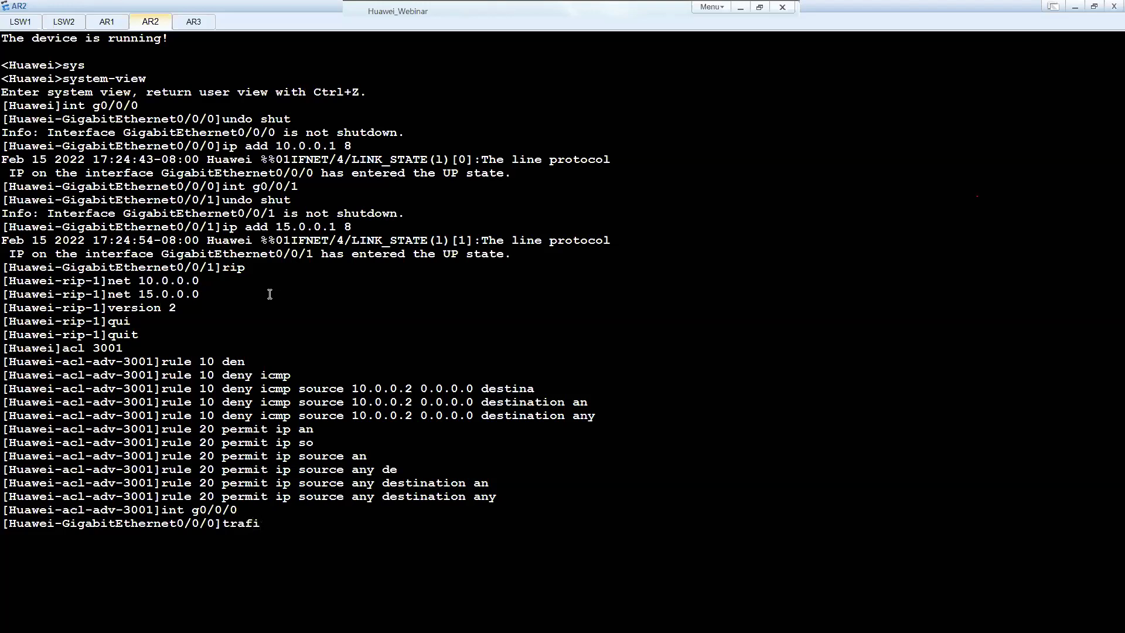
{"action": "key", "text": "BackSpace"}
{"action": "type", "text": "fic"}
{"action": "key", "text": "Tab"}
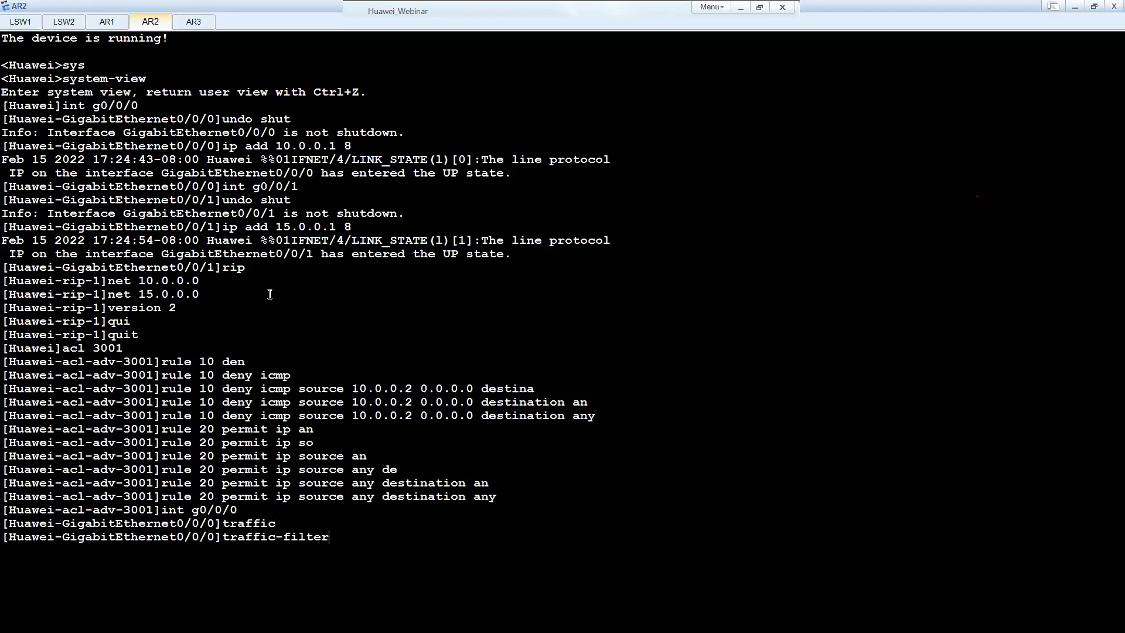
{"action": "type", "text": "in"}
{"action": "key", "text": "Tab"}
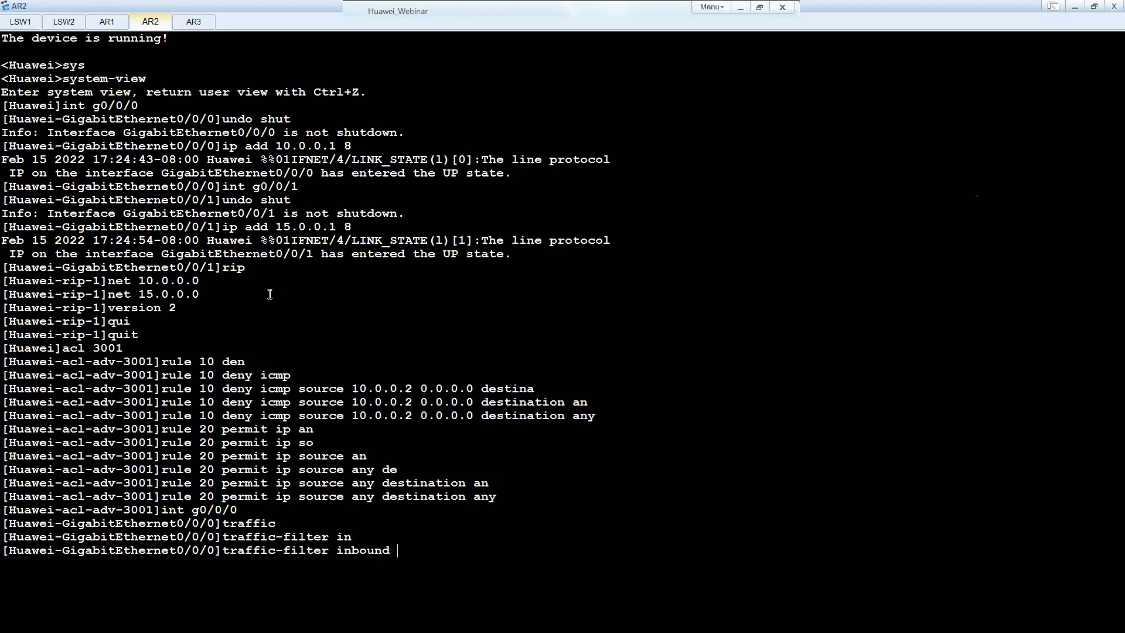
{"action": "type", "text": "acl 3001"}
{"action": "key", "text": "Return"}
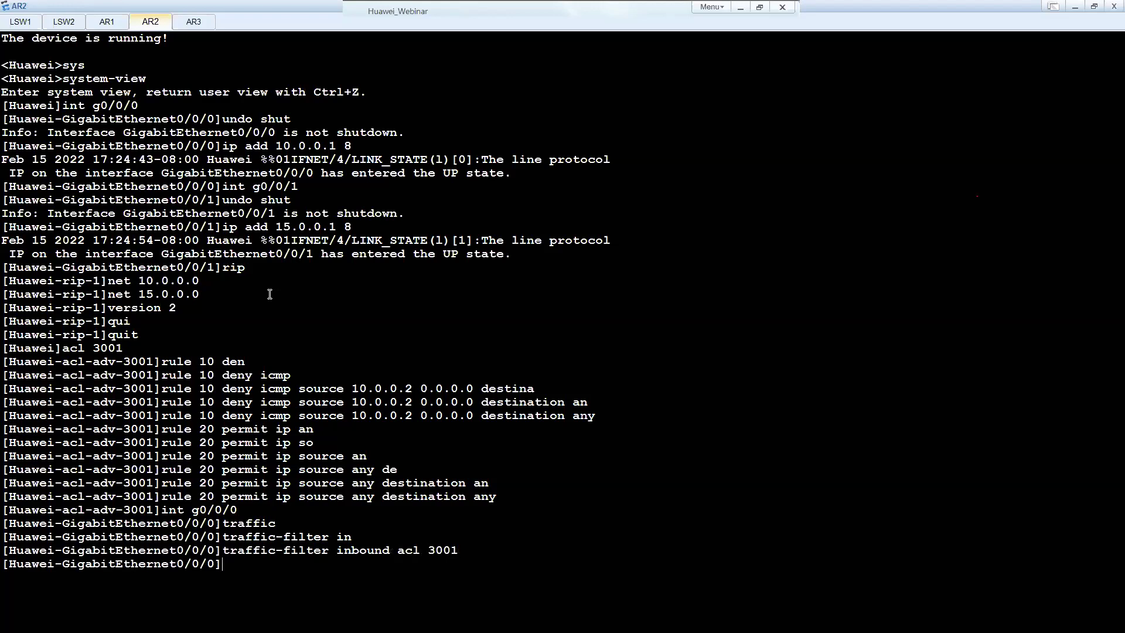
{"action": "type", "text": "qui"}
{"action": "key", "text": "Tab"}
{"action": "key", "text": "Return"}
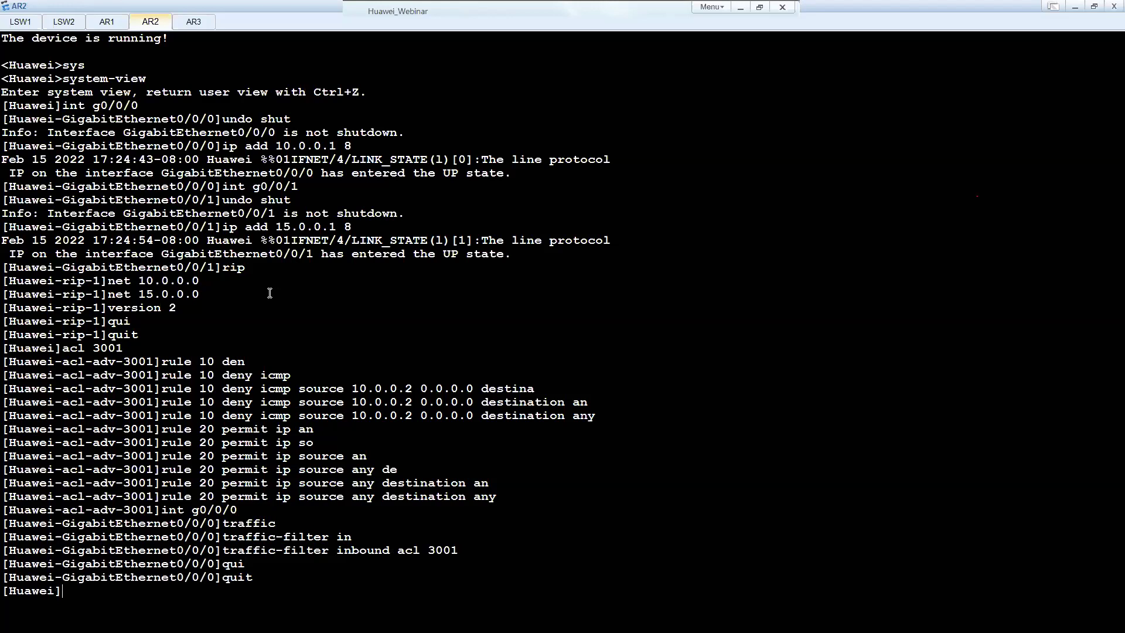
{"action": "left_click", "coordinate": [1078, 7]}
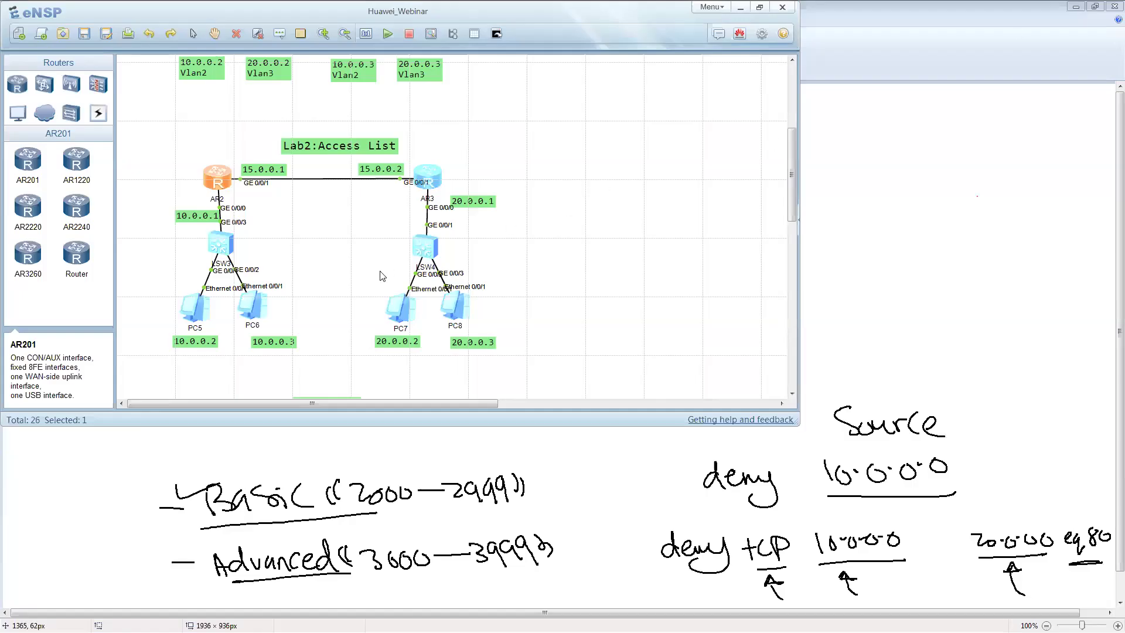
Test the ACL by repeating the ping from PC5 to 20.0.0.2, and put the PC5 window away.
{"action": "double_click", "coordinate": [195, 315]}
{"action": "key", "text": "Up"}
{"action": "key", "text": "Return"}
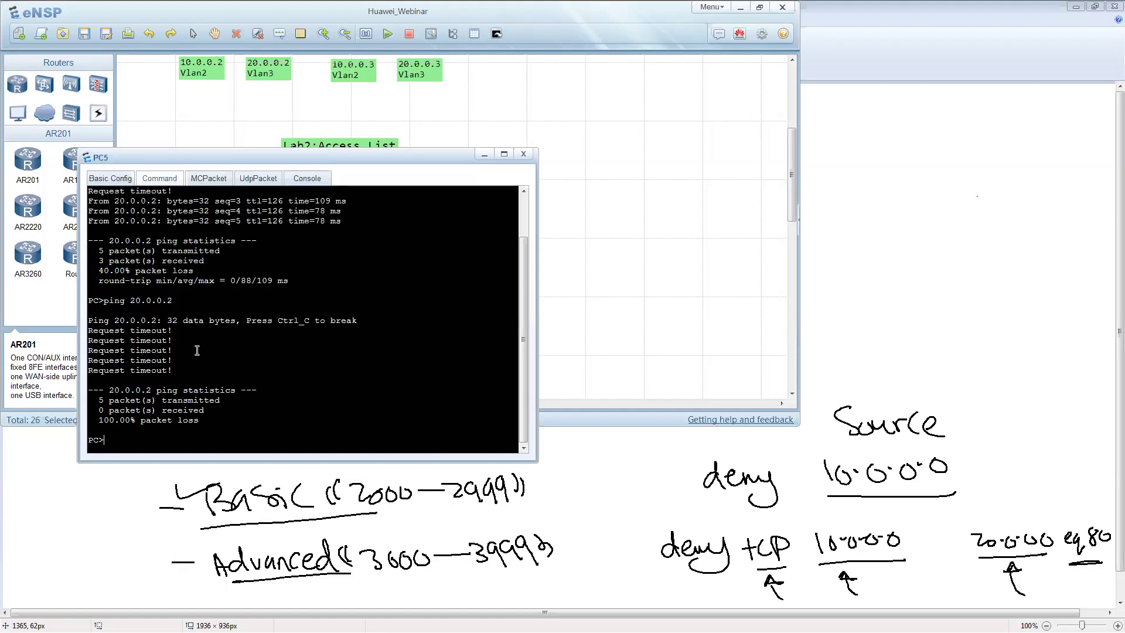
{"action": "left_click", "coordinate": [481, 156]}
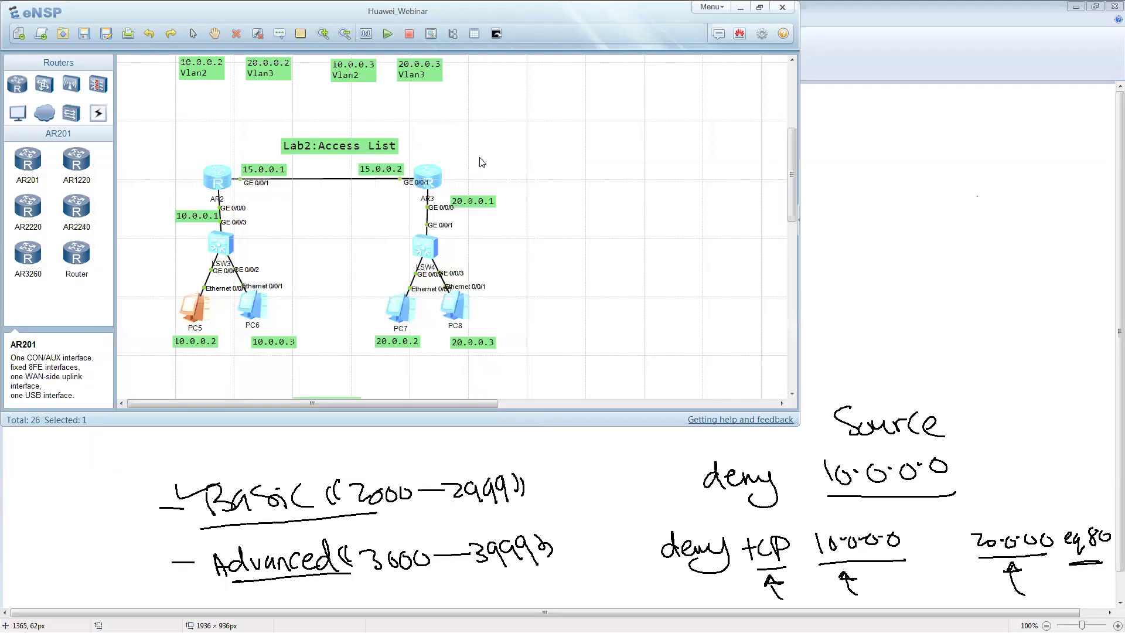
Ping 20.0.0.2 from PC6's command line, and put the PC6 window away.
{"action": "left_click", "coordinate": [254, 310]}
{"action": "left_click_drag", "start_coordinate": [58, 85], "coordinate": [369, 122]}
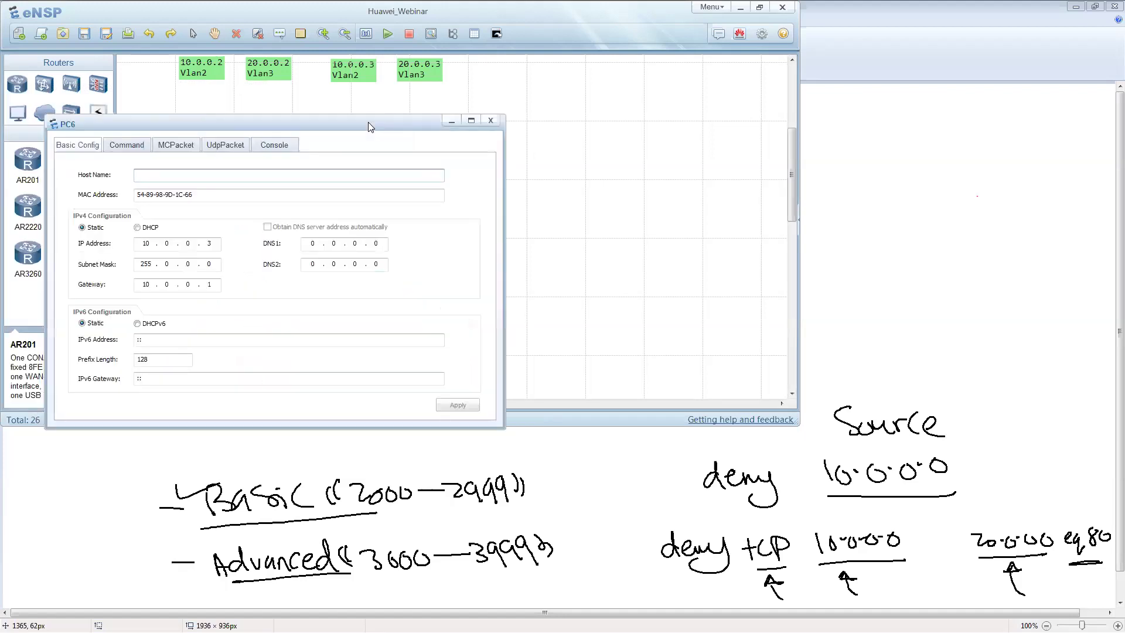
{"action": "left_click", "coordinate": [139, 148]}
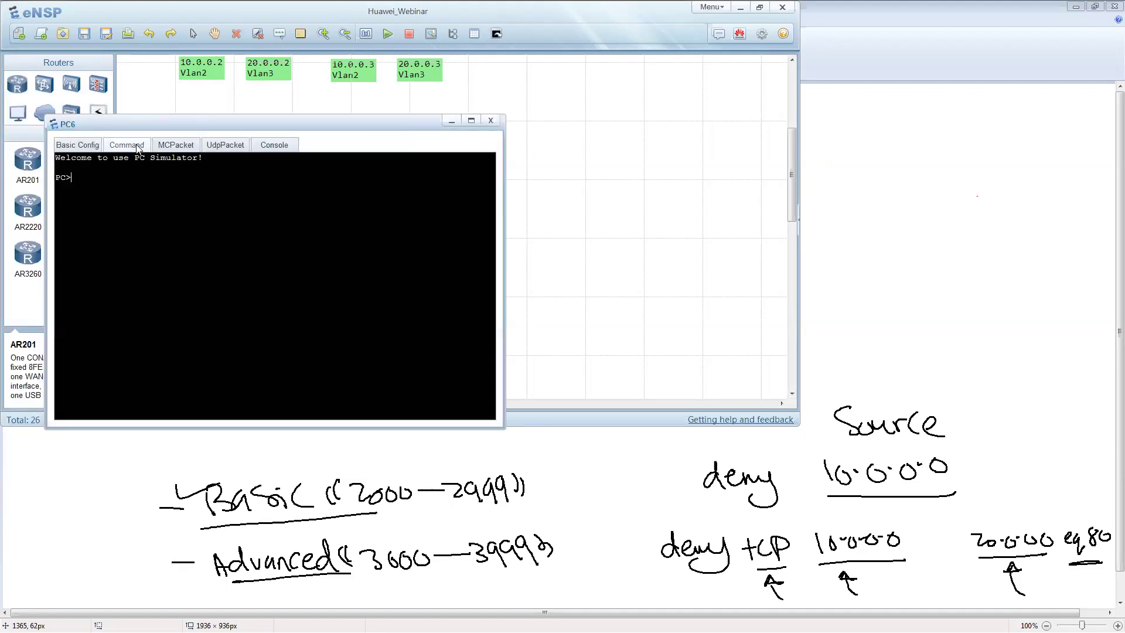
{"action": "type", "text": "ping 20.0.0.2"}
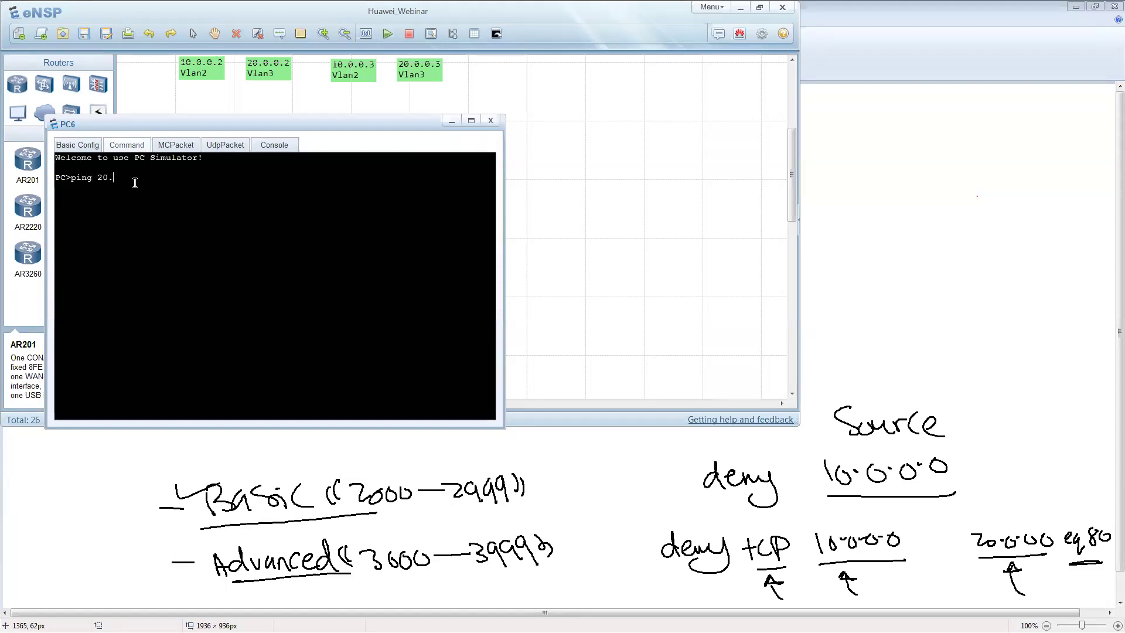
{"action": "key", "text": "Return"}
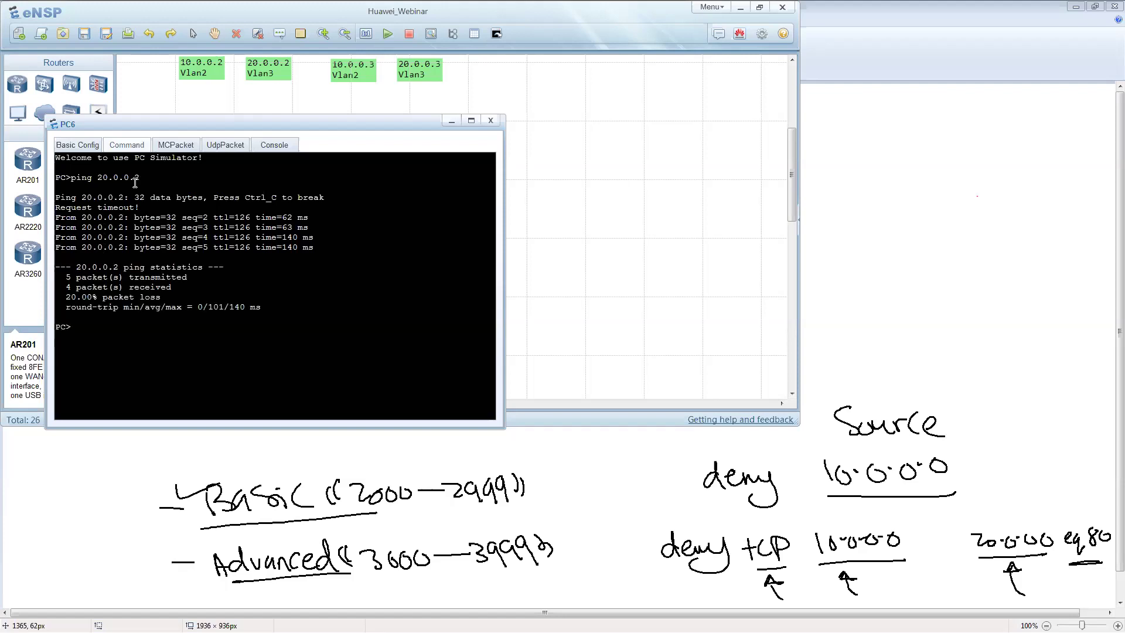
{"action": "left_click", "coordinate": [452, 122]}
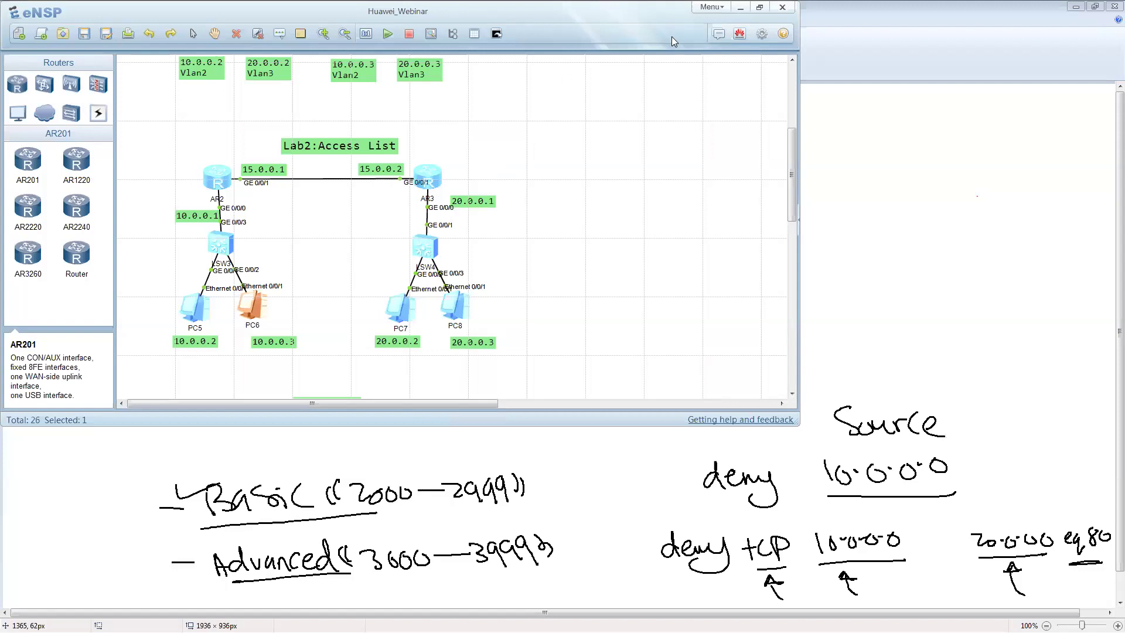
Put eNSP away, switch to the slideshow, and advance to the "DHCP in an Enterprise Network" slide.
{"action": "left_click", "coordinate": [740, 7]}
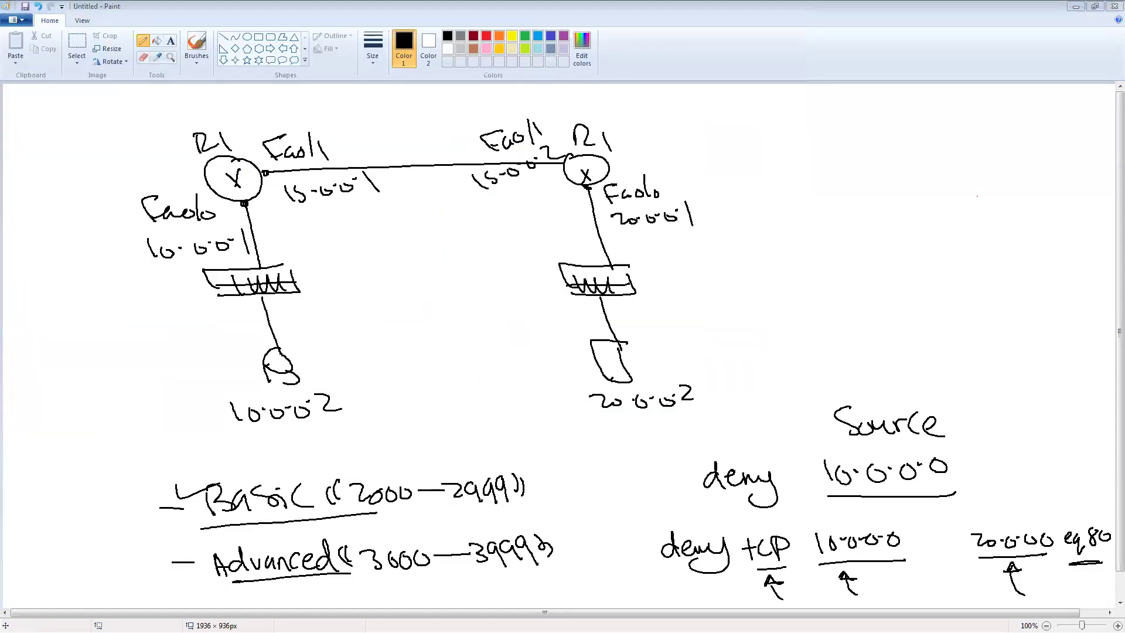
{"action": "key", "text": "alt+Tab"}
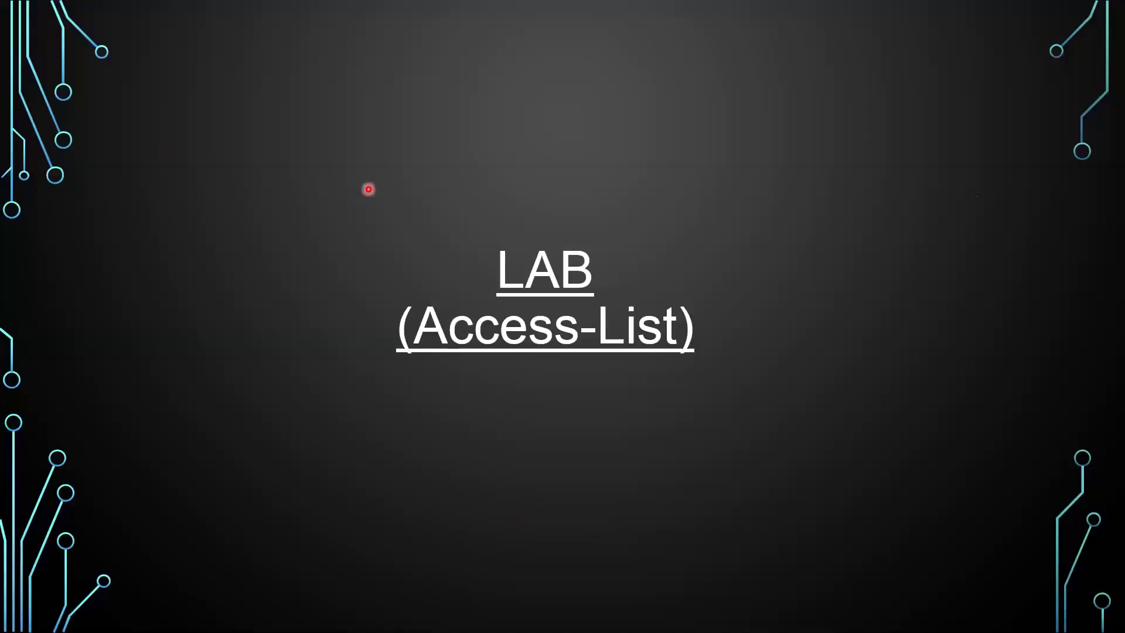
{"action": "key", "text": "Right"}
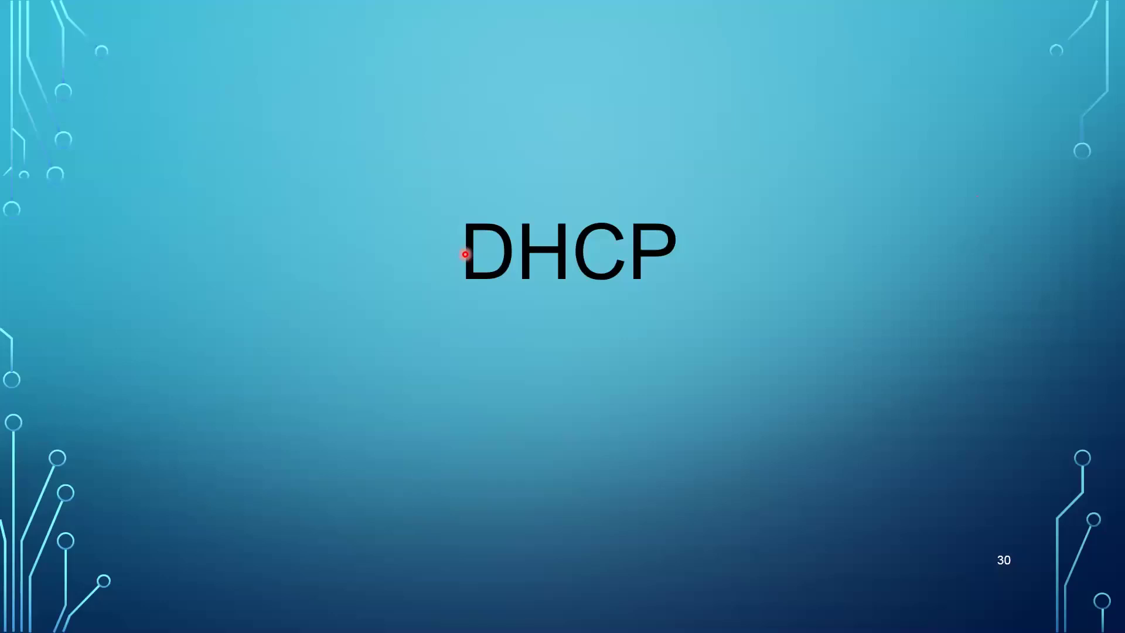
{"action": "key", "text": "Right"}
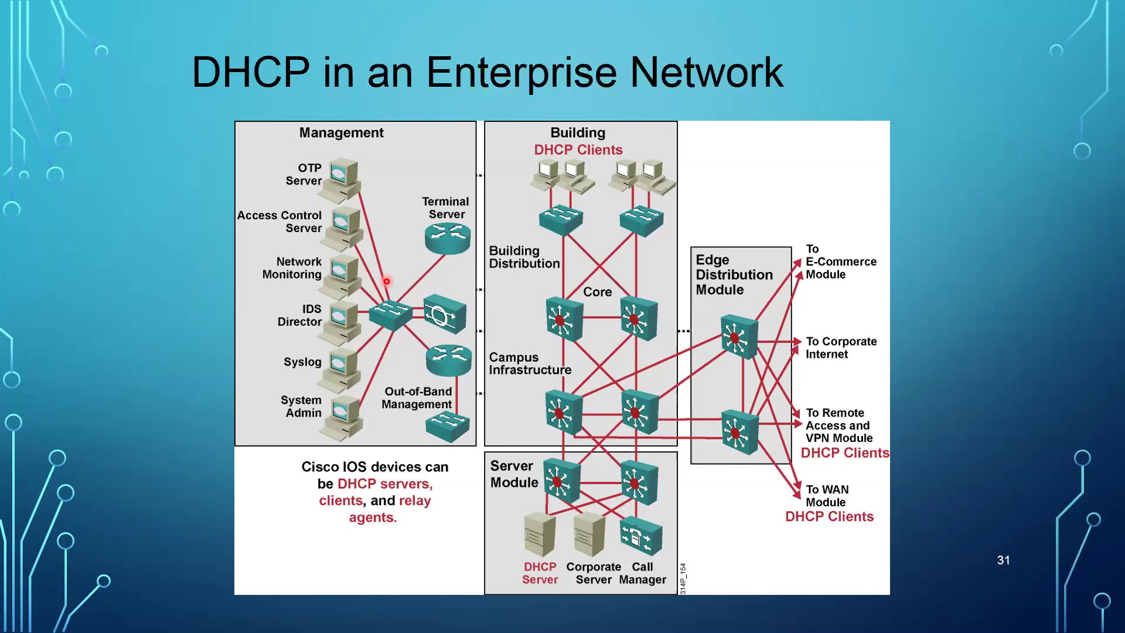
Switch to Paint and start a new blank picture, discarding the current drawing without saving.
{"action": "key", "text": "alt+Tab"}
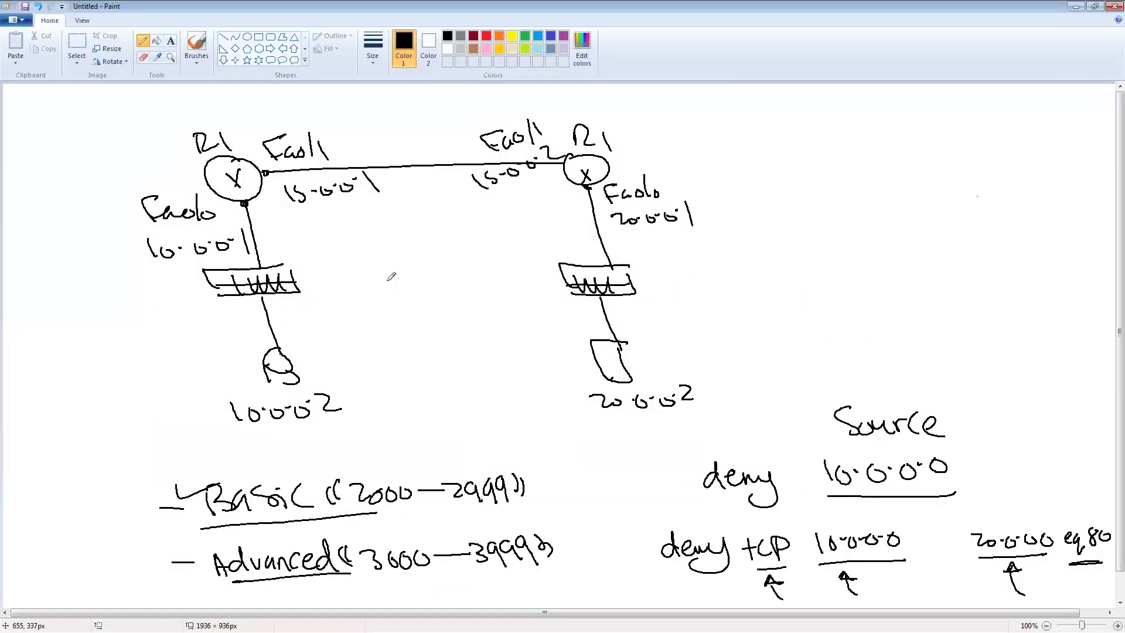
{"action": "key", "text": "alt+f"}
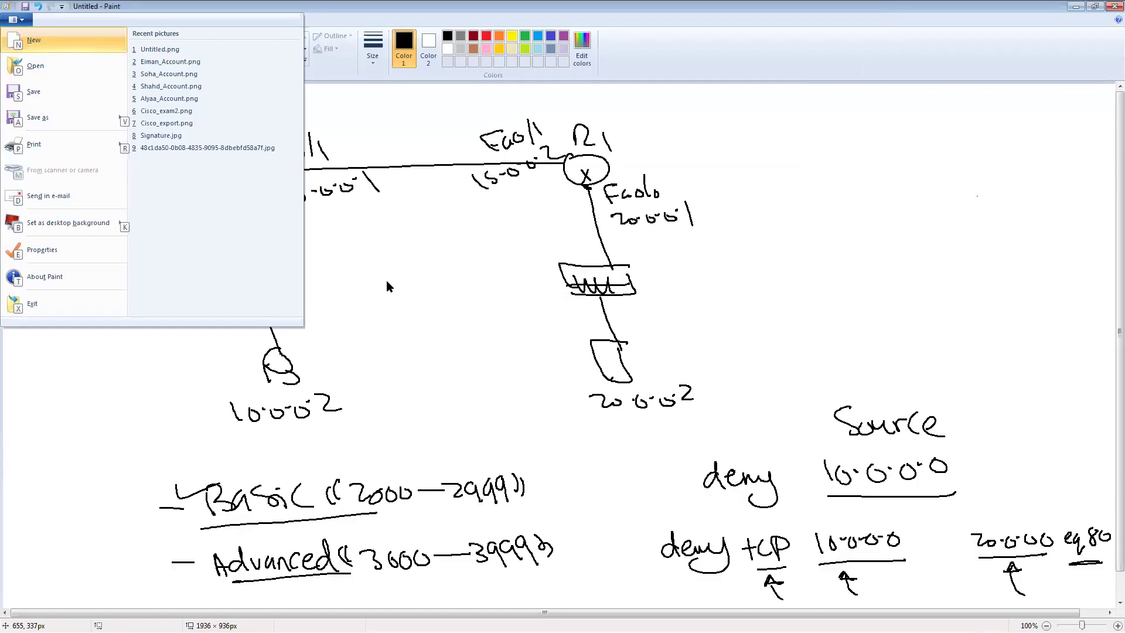
{"action": "key", "text": "Down"}
{"action": "key", "text": "Up"}
{"action": "key", "text": "Return"}
{"action": "key", "text": "Tab"}
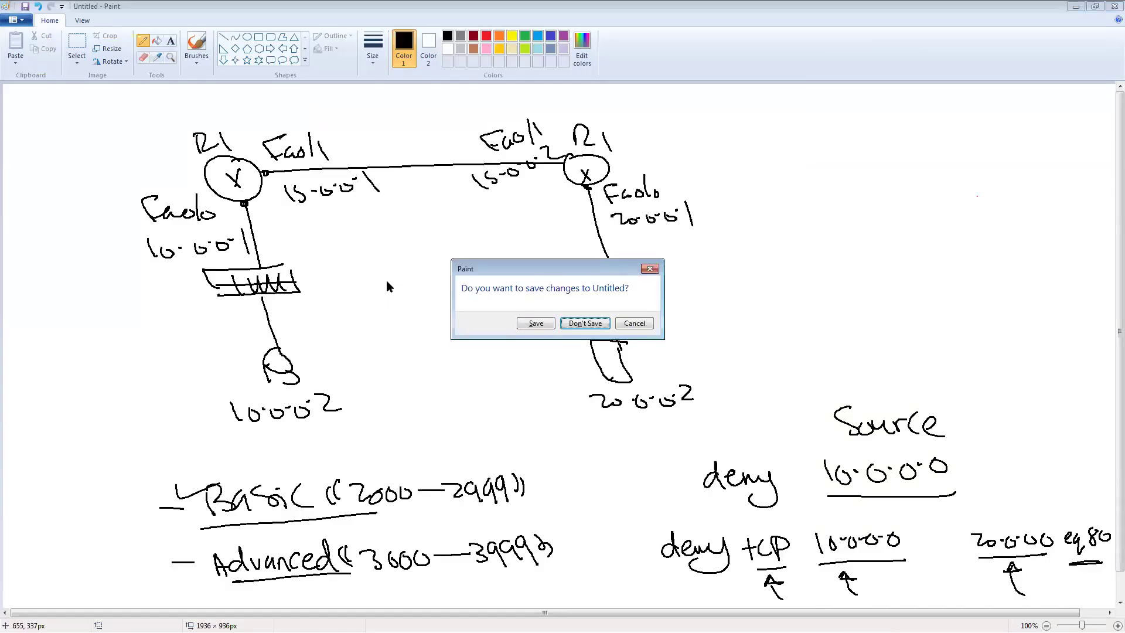
{"action": "key", "text": "Return"}
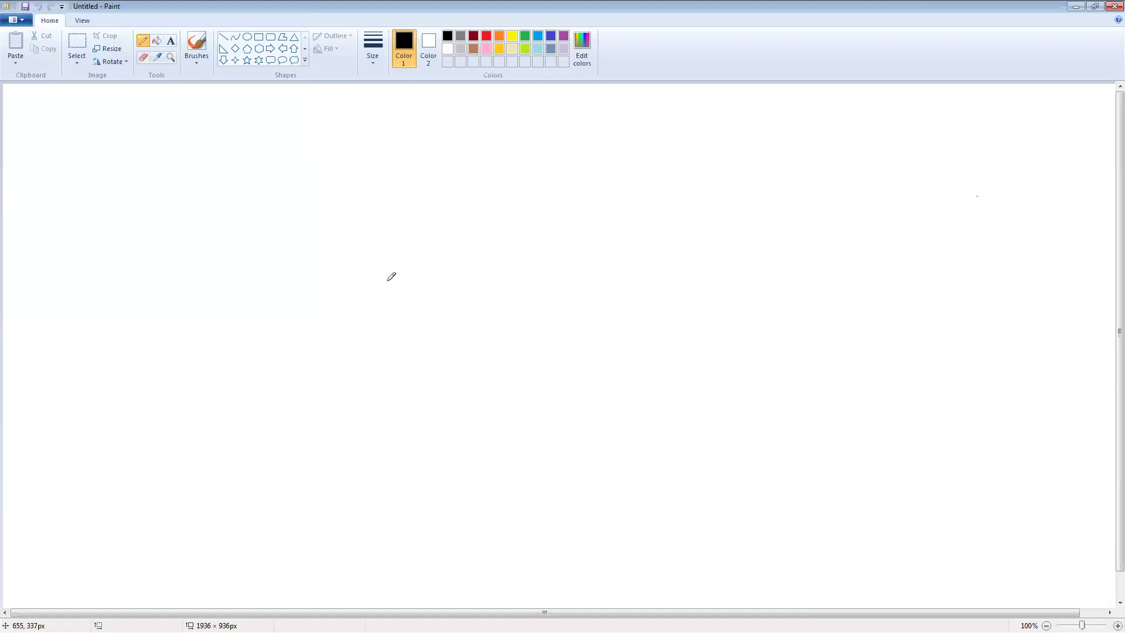
Handwrite "IP address Assignment" with arrows branching to "Static" and "Dynamic" below it, and switch back to the slideshow.
{"action": "left_click_drag", "start_coordinate": [340, 130], "coordinate": [353, 155]}
{"action": "mouse_move", "coordinate": [352, 131]}
{"action": "left_mouse_down"}
{"action": "mouse_move", "coordinate": [353, 146]}
{"action": "mouse_move", "coordinate": [411, 145]}
{"action": "mouse_move", "coordinate": [460, 131]}
{"action": "mouse_move", "coordinate": [548, 141]}
{"action": "mouse_move", "coordinate": [573, 126]}
{"action": "mouse_move", "coordinate": [593, 140]}
{"action": "mouse_move", "coordinate": [608, 127]}
{"action": "mouse_move", "coordinate": [612, 151]}
{"action": "mouse_move", "coordinate": [644, 131]}
{"action": "mouse_move", "coordinate": [668, 140]}
{"action": "mouse_move", "coordinate": [704, 115]}
{"action": "mouse_move", "coordinate": [713, 134]}
{"action": "left_mouse_up"}
{"action": "mouse_move", "coordinate": [405, 174]}
{"action": "left_mouse_down"}
{"action": "mouse_move", "coordinate": [311, 231]}
{"action": "mouse_move", "coordinate": [338, 236]}
{"action": "left_mouse_up"}
{"action": "left_click_drag", "start_coordinate": [522, 178], "coordinate": [579, 232]}
{"action": "left_click_drag", "start_coordinate": [258, 268], "coordinate": [285, 294]}
{"action": "mouse_move", "coordinate": [280, 268]}
{"action": "left_mouse_down"}
{"action": "mouse_move", "coordinate": [291, 284]}
{"action": "mouse_move", "coordinate": [328, 265]}
{"action": "mouse_move", "coordinate": [349, 287]}
{"action": "mouse_move", "coordinate": [381, 289]}
{"action": "left_mouse_up"}
{"action": "mouse_move", "coordinate": [560, 269]}
{"action": "left_mouse_down"}
{"action": "mouse_move", "coordinate": [600, 313]}
{"action": "mouse_move", "coordinate": [661, 276]}
{"action": "mouse_move", "coordinate": [674, 288]}
{"action": "left_mouse_up"}
{"action": "left_click", "coordinate": [681, 268]}
{"action": "mouse_move", "coordinate": [683, 277]}
{"action": "left_mouse_down"}
{"action": "mouse_move", "coordinate": [684, 288]}
{"action": "mouse_move", "coordinate": [716, 289]}
{"action": "left_mouse_up"}
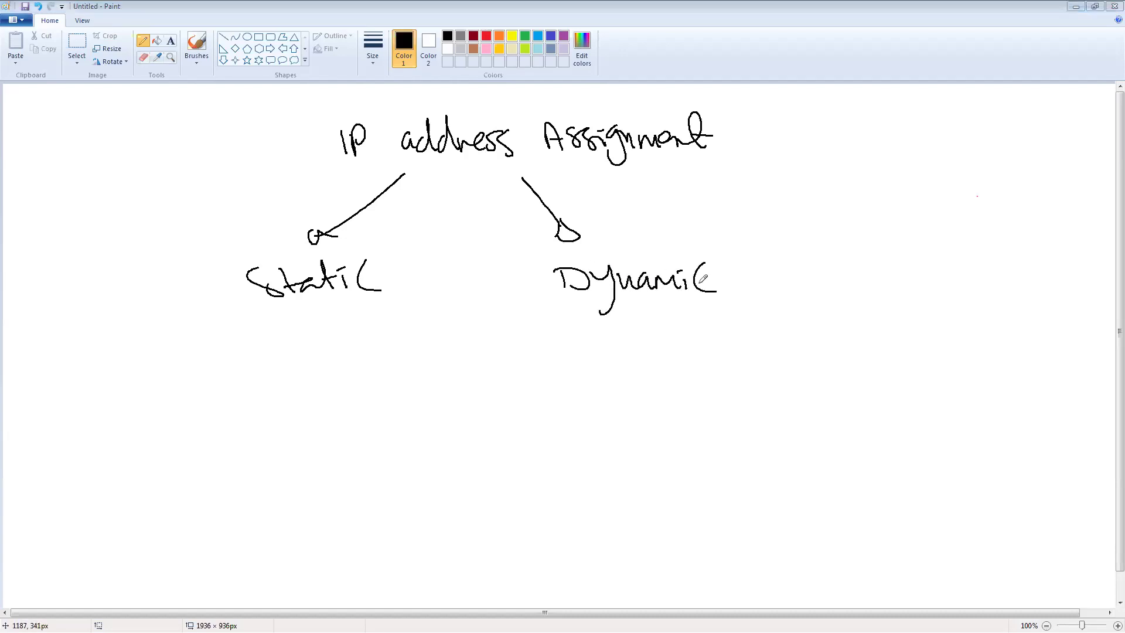
{"action": "key", "text": "alt+Tab"}
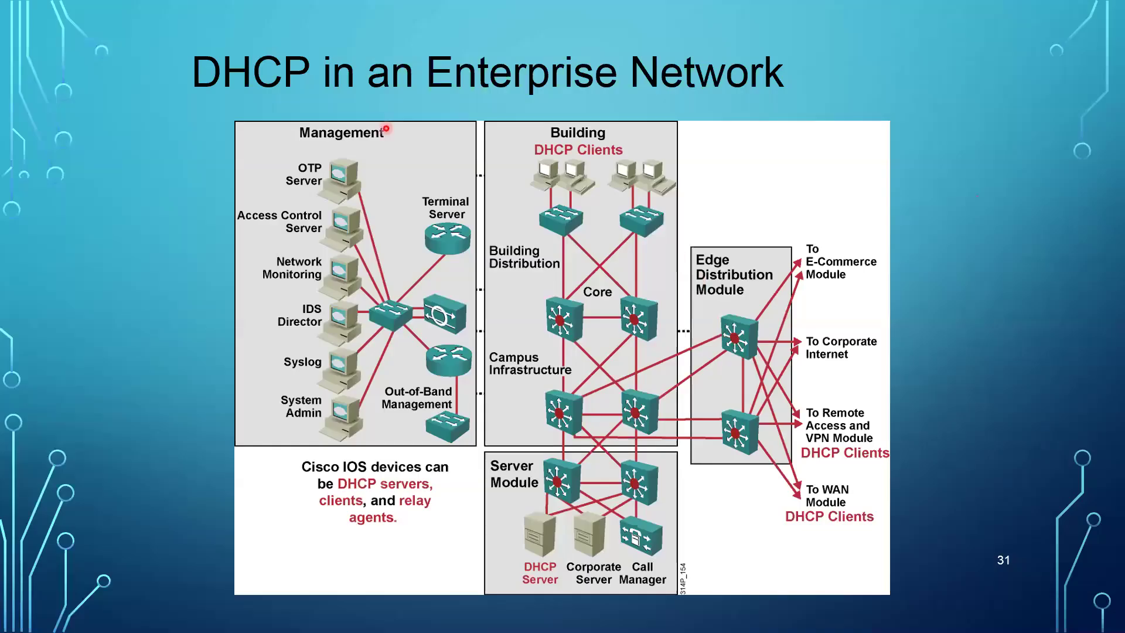
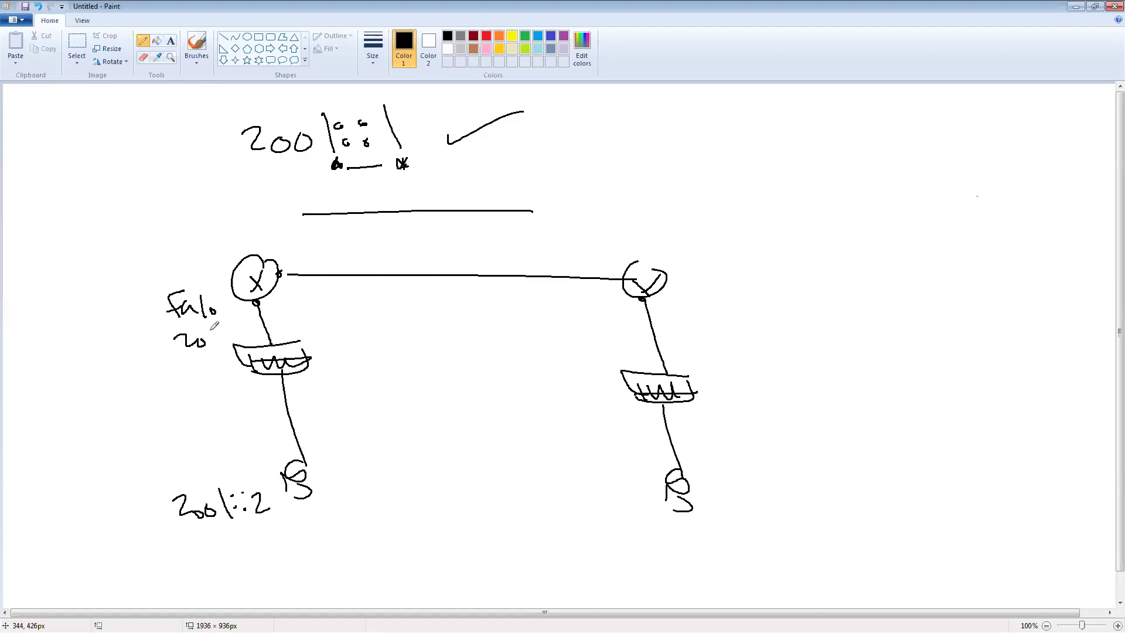
Complete the handwritten address 2001::1 below the Fa1/0 label beside the first router.
{"action": "left_click", "coordinate": [238, 333]}
{"action": "left_click", "coordinate": [241, 337]}
{"action": "left_click", "coordinate": [236, 324]}
{"action": "left_click", "coordinate": [242, 323]}
{"action": "left_click_drag", "start_coordinate": [248, 322], "coordinate": [253, 340]}
Handwrite "Fa0/1" and the address 2003::1 at the first router's end of the link between the routers.
{"action": "left_click_drag", "start_coordinate": [311, 247], "coordinate": [304, 270]}
{"action": "left_click_drag", "start_coordinate": [300, 259], "coordinate": [329, 268]}
{"action": "left_click_drag", "start_coordinate": [342, 257], "coordinate": [341, 267]}
{"action": "left_click_drag", "start_coordinate": [351, 241], "coordinate": [352, 267]}
{"action": "left_click_drag", "start_coordinate": [359, 251], "coordinate": [362, 268]}
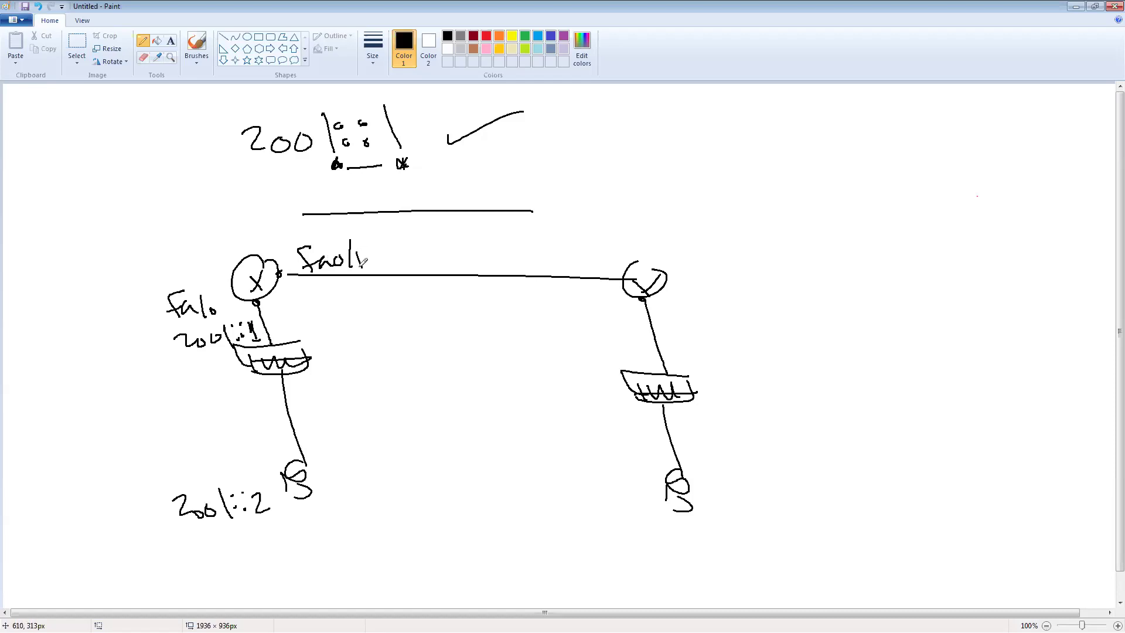
{"action": "left_click_drag", "start_coordinate": [307, 291], "coordinate": [329, 299]}
{"action": "left_click_drag", "start_coordinate": [335, 294], "coordinate": [351, 292]}
{"action": "mouse_move", "coordinate": [359, 289]}
{"action": "left_mouse_down"}
{"action": "mouse_move", "coordinate": [360, 303]}
{"action": "mouse_move", "coordinate": [404, 301]}
{"action": "left_mouse_up"}
{"action": "left_click", "coordinate": [374, 294]}
{"action": "left_click", "coordinate": [375, 301]}
{"action": "left_click", "coordinate": [388, 291]}
{"action": "left_click", "coordinate": [390, 299]}
Handwrite "Fa0/1" and the address 2003::2 at the second router's end of the link.
{"action": "mouse_move", "coordinate": [536, 241]}
{"action": "left_mouse_down"}
{"action": "mouse_move", "coordinate": [551, 267]}
{"action": "mouse_move", "coordinate": [554, 252]}
{"action": "left_mouse_up"}
{"action": "mouse_move", "coordinate": [566, 246]}
{"action": "left_mouse_down"}
{"action": "mouse_move", "coordinate": [571, 261]}
{"action": "mouse_move", "coordinate": [578, 250]}
{"action": "left_mouse_up"}
{"action": "left_click_drag", "start_coordinate": [588, 230], "coordinate": [595, 262]}
{"action": "left_click_drag", "start_coordinate": [502, 297], "coordinate": [515, 309]}
{"action": "mouse_move", "coordinate": [524, 296]}
{"action": "left_mouse_down"}
{"action": "mouse_move", "coordinate": [534, 304]}
{"action": "mouse_move", "coordinate": [548, 295]}
{"action": "mouse_move", "coordinate": [554, 306]}
{"action": "mouse_move", "coordinate": [601, 300]}
{"action": "left_mouse_up"}
{"action": "left_click", "coordinate": [567, 296]}
{"action": "left_click", "coordinate": [569, 303]}
{"action": "left_click", "coordinate": [575, 295]}
{"action": "left_click", "coordinate": [578, 302]}
Handwrite "Fa0/0" and the address 2004::1 beside the second router's link down to its switch.
{"action": "mouse_move", "coordinate": [685, 298]}
{"action": "left_mouse_down"}
{"action": "mouse_move", "coordinate": [676, 318]}
{"action": "mouse_move", "coordinate": [684, 309]}
{"action": "left_mouse_up"}
{"action": "mouse_move", "coordinate": [694, 312]}
{"action": "left_mouse_down"}
{"action": "mouse_move", "coordinate": [710, 293]}
{"action": "mouse_move", "coordinate": [726, 315]}
{"action": "left_mouse_up"}
{"action": "left_click_drag", "start_coordinate": [668, 336], "coordinate": [683, 337]}
{"action": "left_click_drag", "start_coordinate": [691, 339], "coordinate": [693, 344]}
{"action": "left_click_drag", "start_coordinate": [701, 336], "coordinate": [704, 331]}
{"action": "mouse_move", "coordinate": [724, 329]}
{"action": "left_mouse_down"}
{"action": "mouse_move", "coordinate": [734, 351]}
{"action": "mouse_move", "coordinate": [771, 348]}
{"action": "left_mouse_up"}
{"action": "left_click", "coordinate": [743, 337]}
{"action": "left_click", "coordinate": [744, 344]}
{"action": "left_click", "coordinate": [756, 340]}
{"action": "left_click", "coordinate": [758, 346]}
Handwrite the address 2004::2 beside the PC below the second router.
{"action": "left_click_drag", "start_coordinate": [698, 494], "coordinate": [735, 499]}
{"action": "left_click_drag", "start_coordinate": [737, 495], "coordinate": [775, 496]}
{"action": "mouse_move", "coordinate": [772, 484]}
{"action": "left_mouse_down"}
{"action": "mouse_move", "coordinate": [773, 507]}
{"action": "mouse_move", "coordinate": [832, 502]}
{"action": "left_mouse_up"}
{"action": "left_click", "coordinate": [783, 504]}
{"action": "left_click", "coordinate": [785, 491]}
{"action": "left_click", "coordinate": [793, 491]}
{"action": "left_click", "coordinate": [794, 498]}
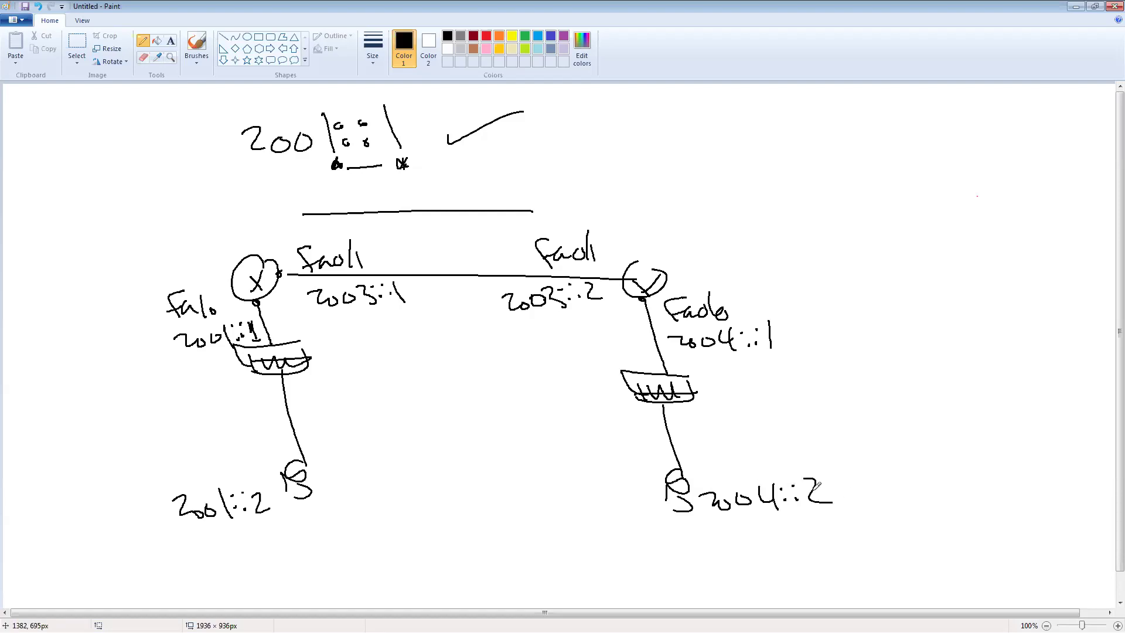
Handwrite the names "R1" and "R2" above the two routers.
{"action": "mouse_move", "coordinate": [223, 224]}
{"action": "left_mouse_down"}
{"action": "mouse_move", "coordinate": [225, 253]}
{"action": "mouse_move", "coordinate": [240, 252]}
{"action": "left_mouse_up"}
{"action": "left_click_drag", "start_coordinate": [255, 228], "coordinate": [268, 249]}
{"action": "left_click_drag", "start_coordinate": [637, 232], "coordinate": [640, 259]}
{"action": "mouse_move", "coordinate": [643, 237]}
{"action": "left_mouse_down"}
{"action": "mouse_move", "coordinate": [667, 252]}
{"action": "mouse_move", "coordinate": [692, 247]}
{"action": "left_mouse_up"}
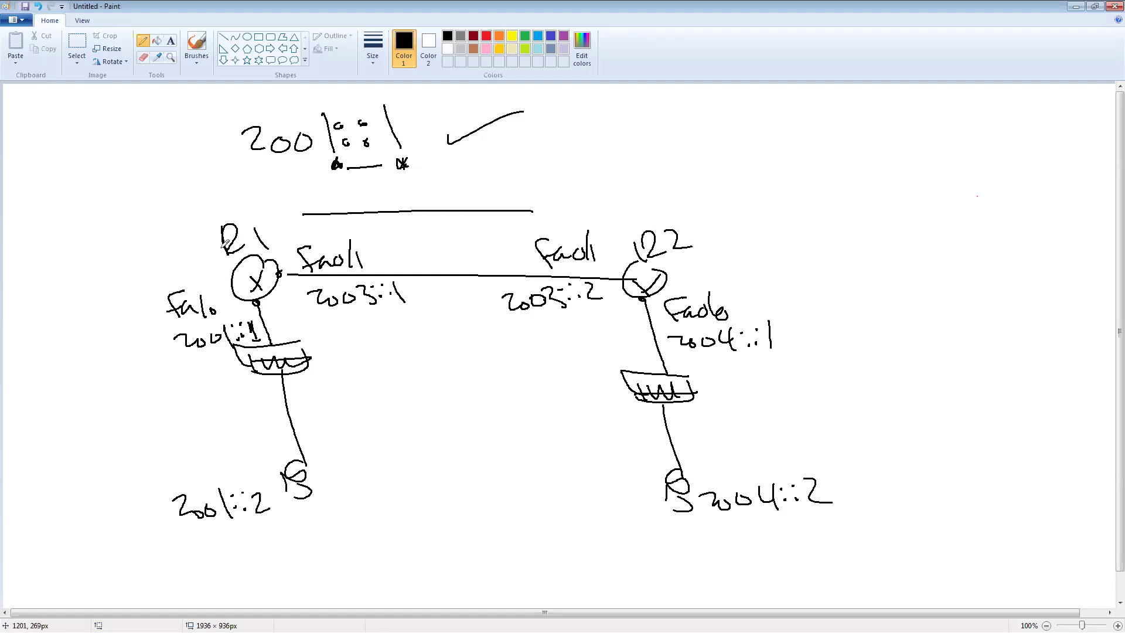
Handwrite an underlined "R1" heading with the lines "router rip", "network 10.0.0.0" and "network 15.0.0.0" beside the 2001 address example.
{"action": "left_click_drag", "start_coordinate": [40, 124], "coordinate": [41, 154]}
{"action": "mouse_move", "coordinate": [41, 125]}
{"action": "left_mouse_down"}
{"action": "mouse_move", "coordinate": [52, 151]}
{"action": "mouse_move", "coordinate": [68, 150]}
{"action": "left_mouse_up"}
{"action": "left_click_drag", "start_coordinate": [46, 160], "coordinate": [84, 152]}
{"action": "left_click_drag", "start_coordinate": [33, 189], "coordinate": [44, 186]}
{"action": "mouse_move", "coordinate": [53, 177]}
{"action": "left_mouse_down"}
{"action": "mouse_move", "coordinate": [167, 155]}
{"action": "mouse_move", "coordinate": [188, 174]}
{"action": "left_mouse_up"}
{"action": "left_click_drag", "start_coordinate": [188, 147], "coordinate": [198, 154]}
{"action": "left_click_drag", "start_coordinate": [39, 224], "coordinate": [60, 218]}
{"action": "mouse_move", "coordinate": [68, 218]}
{"action": "left_mouse_down"}
{"action": "mouse_move", "coordinate": [251, 164]}
{"action": "mouse_move", "coordinate": [269, 171]}
{"action": "left_mouse_up"}
{"action": "mouse_move", "coordinate": [53, 252]}
{"action": "left_mouse_down"}
{"action": "mouse_move", "coordinate": [183, 222]}
{"action": "mouse_move", "coordinate": [279, 182]}
{"action": "left_mouse_up"}
{"action": "left_click", "coordinate": [270, 185]}
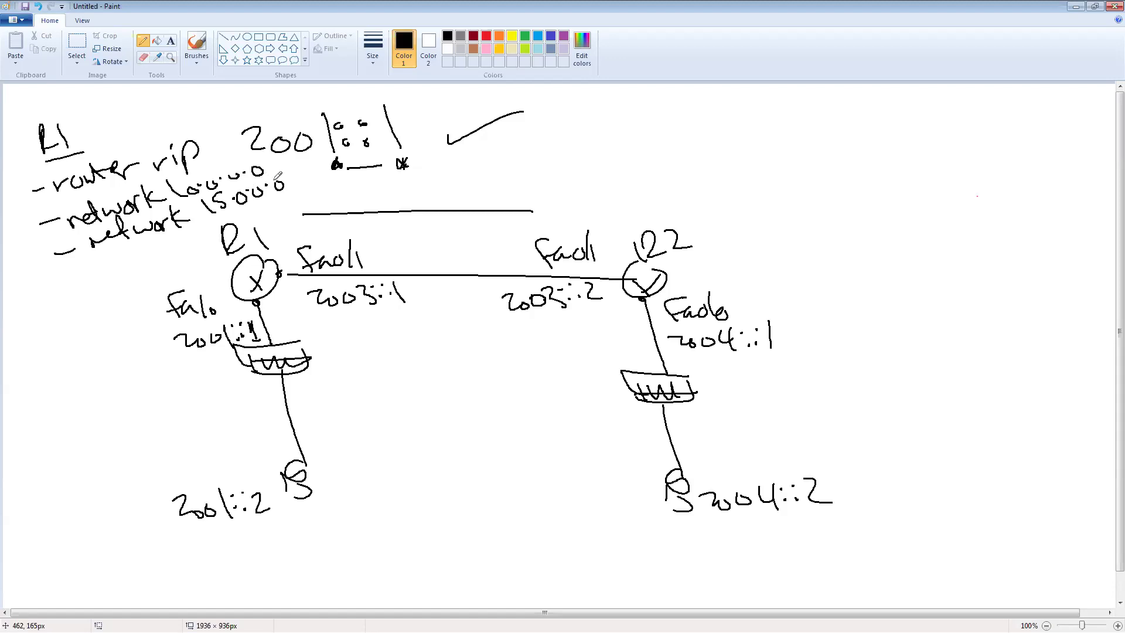
Draw arrows labelled "RIP" pointing to each of the four router interfaces in the diagram.
{"action": "mouse_move", "coordinate": [113, 374]}
{"action": "left_mouse_down"}
{"action": "mouse_move", "coordinate": [157, 340]}
{"action": "mouse_move", "coordinate": [105, 348]}
{"action": "mouse_move", "coordinate": [120, 325]}
{"action": "mouse_move", "coordinate": [133, 328]}
{"action": "mouse_move", "coordinate": [119, 329]}
{"action": "left_mouse_up"}
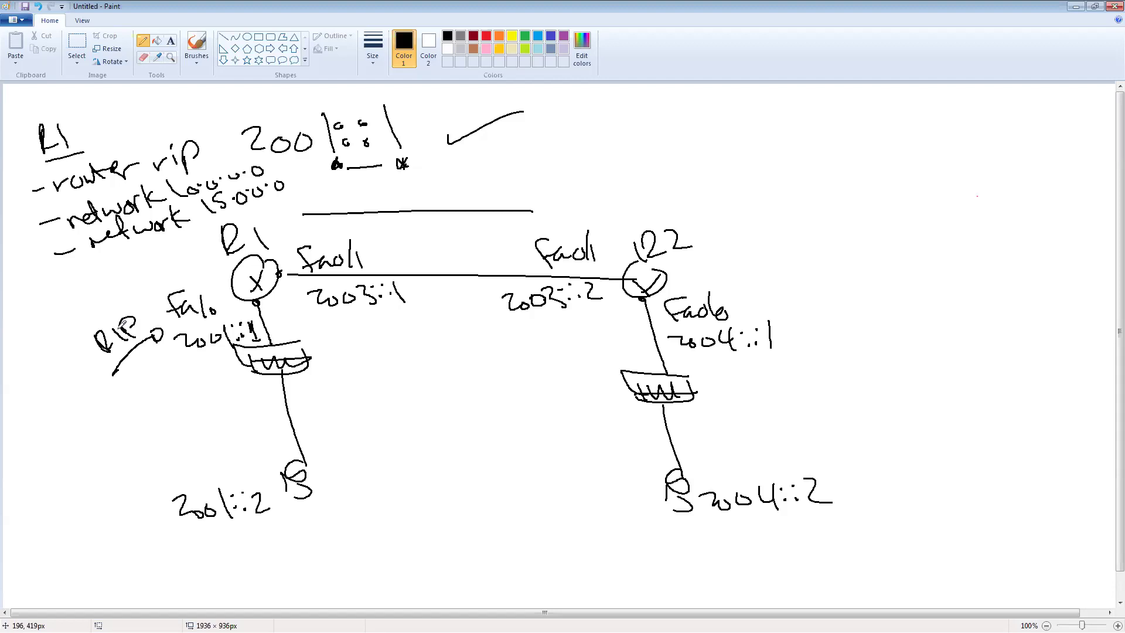
{"action": "mouse_move", "coordinate": [375, 225]}
{"action": "left_mouse_down"}
{"action": "mouse_move", "coordinate": [388, 245]}
{"action": "mouse_move", "coordinate": [405, 224]}
{"action": "mouse_move", "coordinate": [438, 232]}
{"action": "mouse_move", "coordinate": [450, 218]}
{"action": "left_mouse_up"}
{"action": "mouse_move", "coordinate": [567, 207]}
{"action": "left_mouse_down"}
{"action": "mouse_move", "coordinate": [557, 222]}
{"action": "mouse_move", "coordinate": [537, 171]}
{"action": "left_mouse_up"}
{"action": "mouse_move", "coordinate": [564, 175]}
{"action": "left_mouse_down"}
{"action": "mouse_move", "coordinate": [566, 164]}
{"action": "mouse_move", "coordinate": [587, 175]}
{"action": "left_mouse_up"}
{"action": "mouse_move", "coordinate": [593, 157]}
{"action": "left_mouse_down"}
{"action": "mouse_move", "coordinate": [603, 172]}
{"action": "mouse_move", "coordinate": [597, 164]}
{"action": "left_mouse_up"}
{"action": "mouse_move", "coordinate": [756, 360]}
{"action": "left_mouse_down"}
{"action": "mouse_move", "coordinate": [751, 375]}
{"action": "mouse_move", "coordinate": [762, 368]}
{"action": "mouse_move", "coordinate": [832, 403]}
{"action": "left_mouse_up"}
{"action": "mouse_move", "coordinate": [839, 400]}
{"action": "left_mouse_down"}
{"action": "mouse_move", "coordinate": [840, 382]}
{"action": "mouse_move", "coordinate": [847, 399]}
{"action": "left_mouse_up"}
{"action": "left_click_drag", "start_coordinate": [872, 371], "coordinate": [875, 393]}
{"action": "mouse_move", "coordinate": [879, 362]}
{"action": "left_mouse_down"}
{"action": "mouse_move", "coordinate": [891, 394]}
{"action": "mouse_move", "coordinate": [872, 368]}
{"action": "left_mouse_up"}
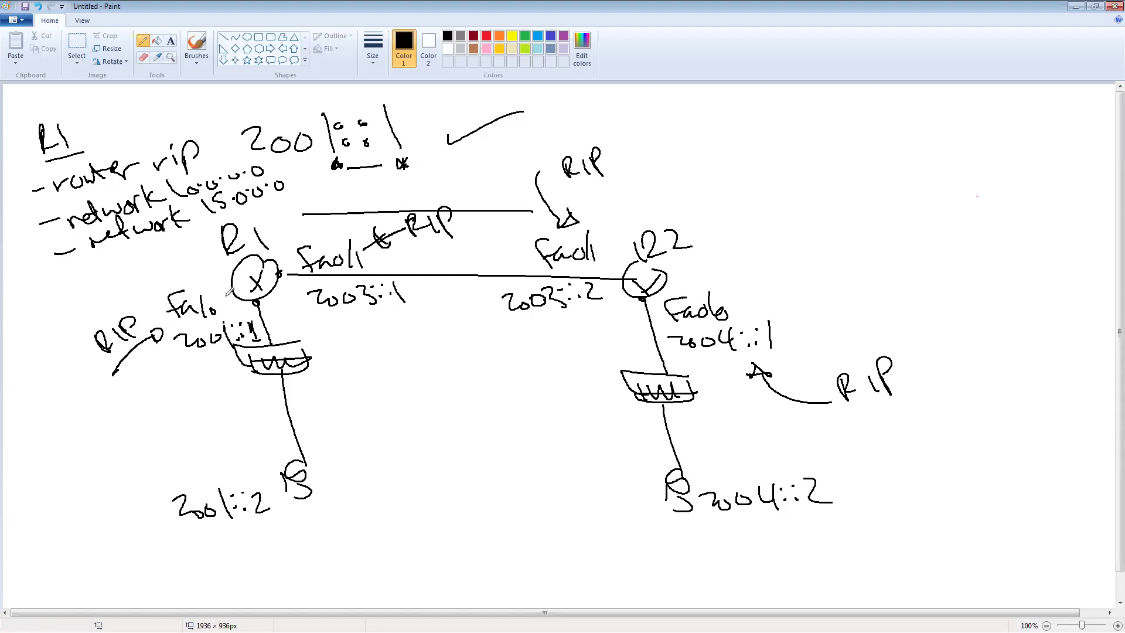
Circle R1's Fa1/0 label, outline its 2001::1 address, and mark the Fa0/1 interface.
{"action": "mouse_move", "coordinate": [188, 279]}
{"action": "left_mouse_down"}
{"action": "mouse_move", "coordinate": [224, 300]}
{"action": "mouse_move", "coordinate": [194, 280]}
{"action": "left_mouse_up"}
{"action": "left_click_drag", "start_coordinate": [128, 301], "coordinate": [121, 309]}
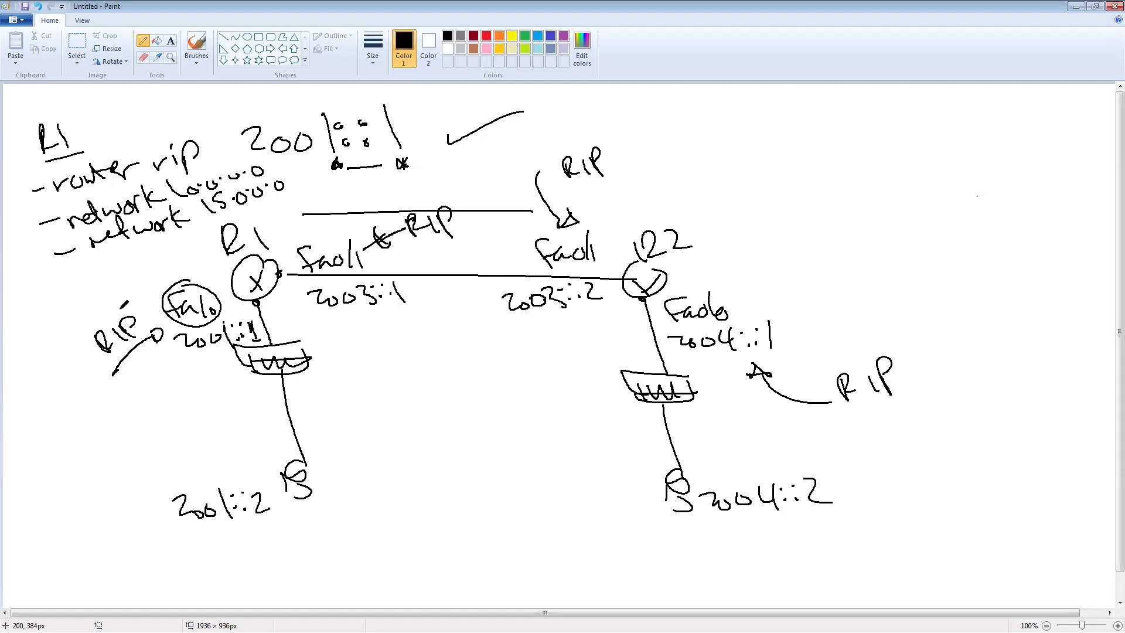
{"action": "left_click_drag", "start_coordinate": [178, 355], "coordinate": [300, 340]}
{"action": "left_click_drag", "start_coordinate": [173, 358], "coordinate": [169, 321]}
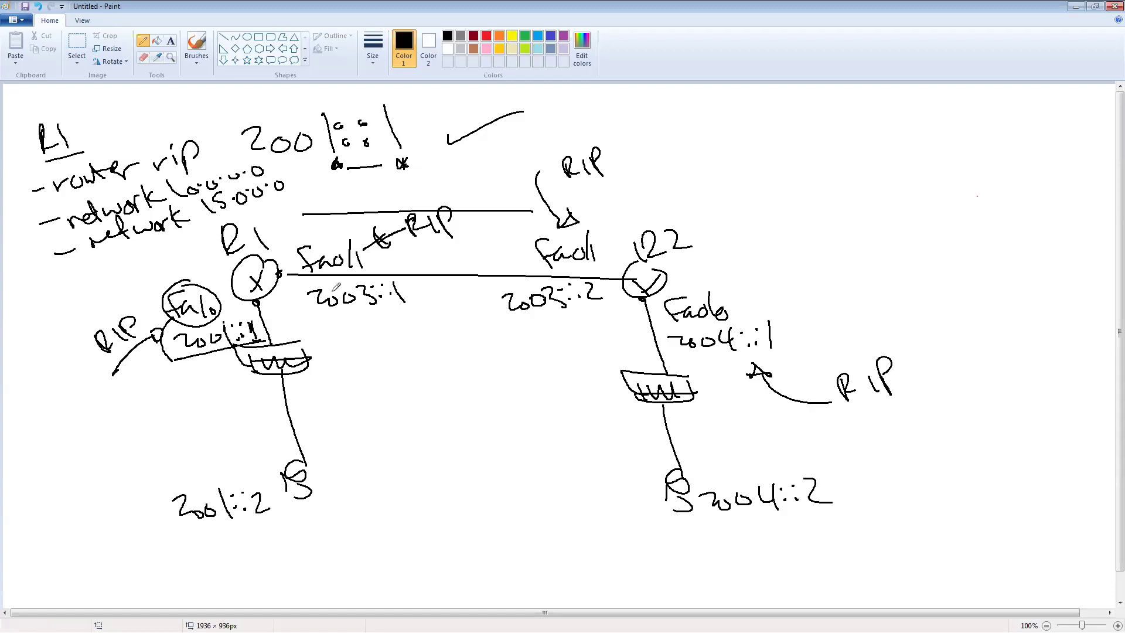
{"action": "left_click_drag", "start_coordinate": [285, 234], "coordinate": [275, 277]}
Switch to the slideshow and go through the IPv6 Configuration slides up to the "LAB (IPv6 Deployment)" slide.
{"action": "key", "text": "alt+Tab"}
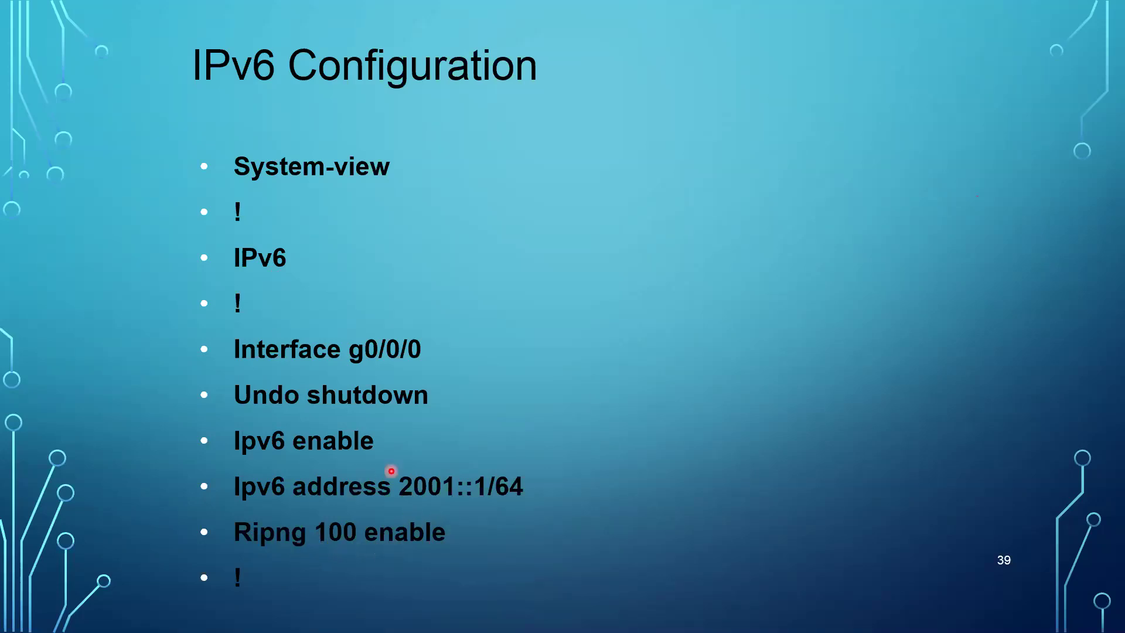
{"action": "key", "text": "Right"}
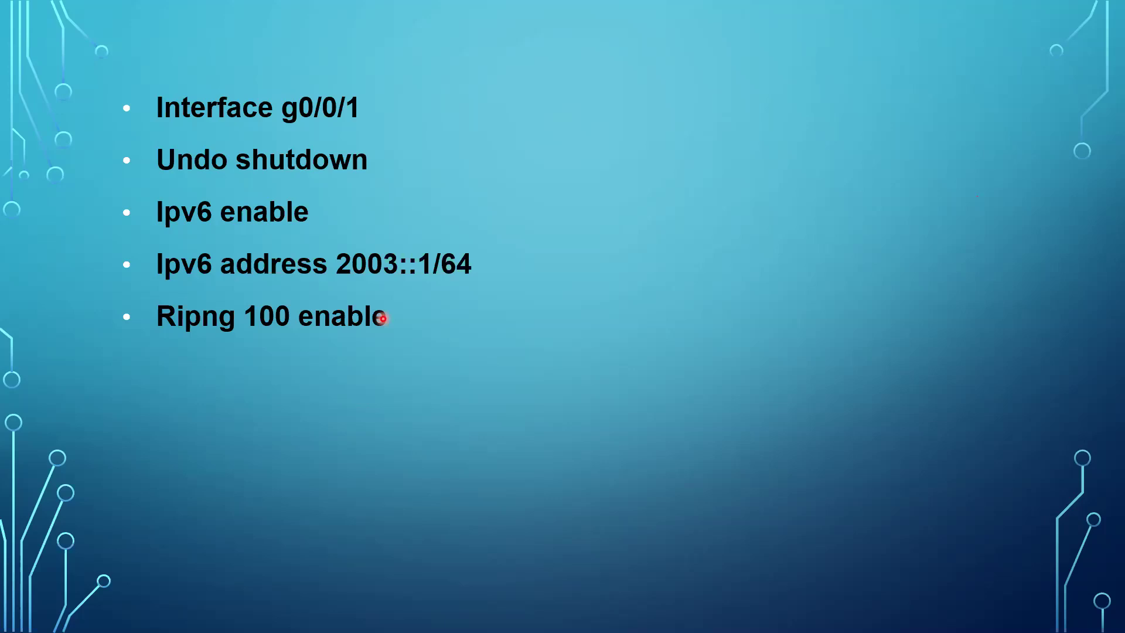
{"action": "key", "text": "Right"}
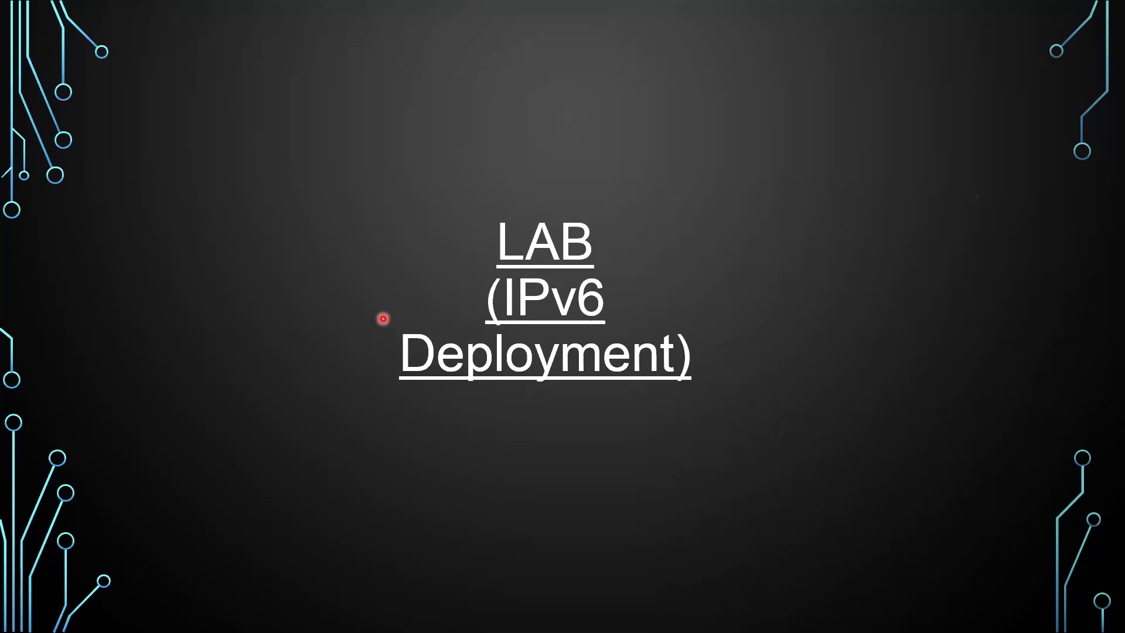
Switch to eNSP, review PC12's IPv6 address and gateway settings in the Lab4:IPv6 topology, and close its window.
{"action": "key", "text": "alt+Tab"}
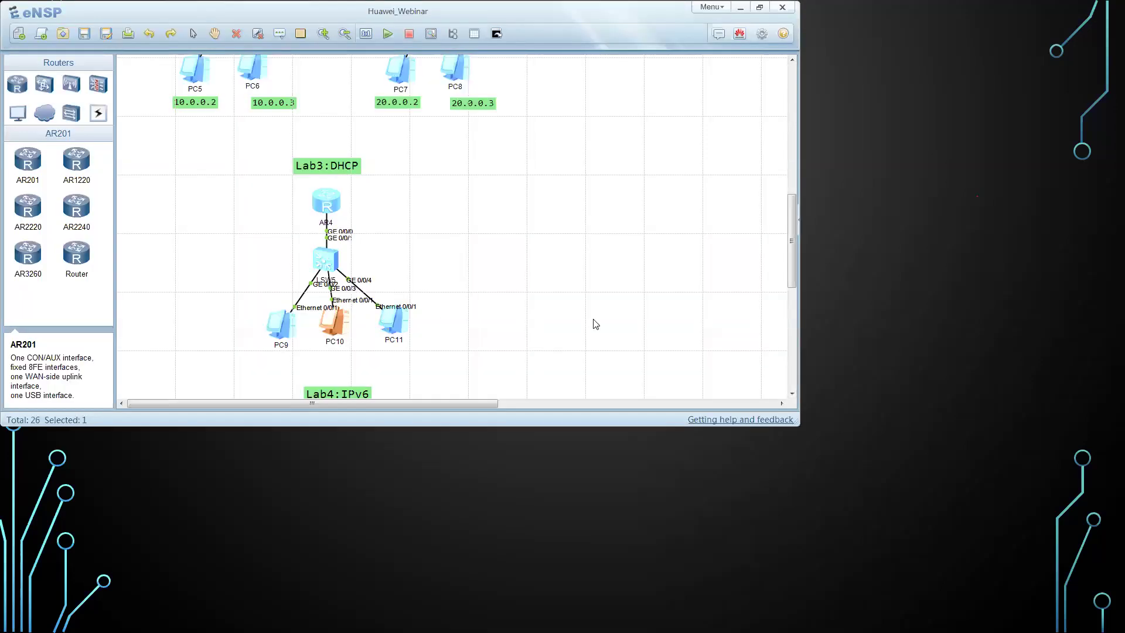
{"action": "left_click_drag", "start_coordinate": [792, 279], "coordinate": [794, 354]}
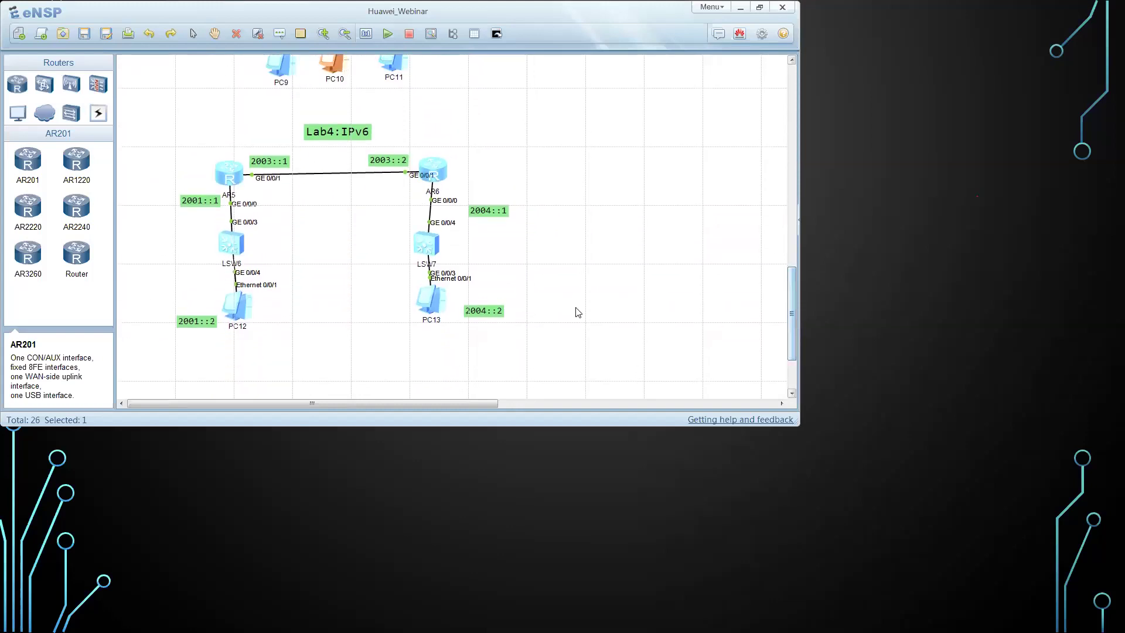
{"action": "left_click", "coordinate": [243, 313]}
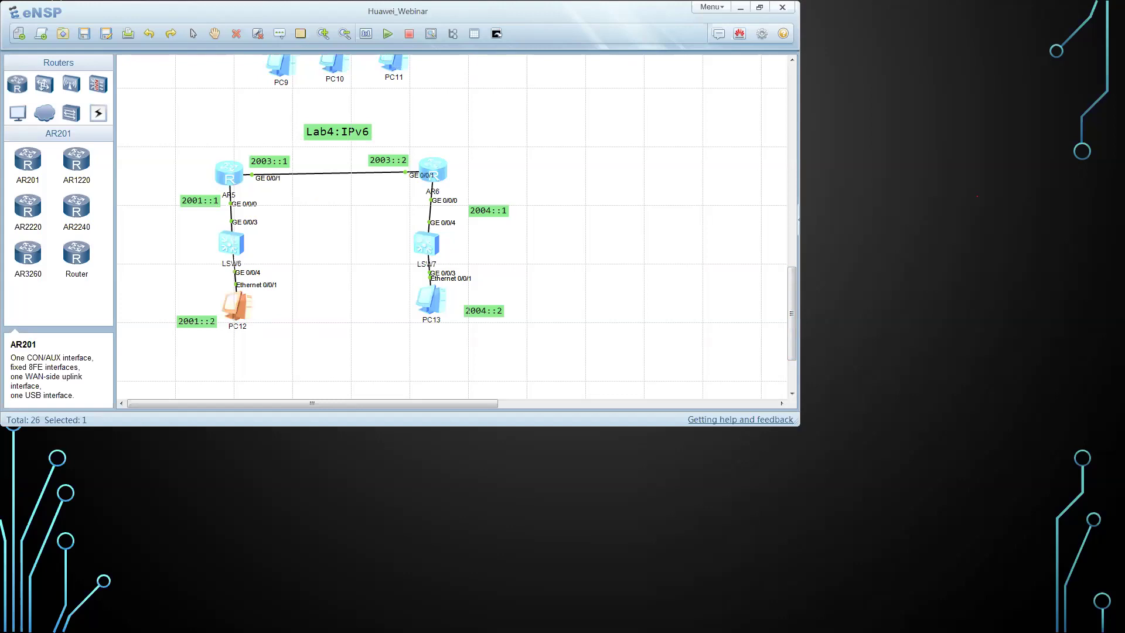
{"action": "double_click", "coordinate": [241, 311]}
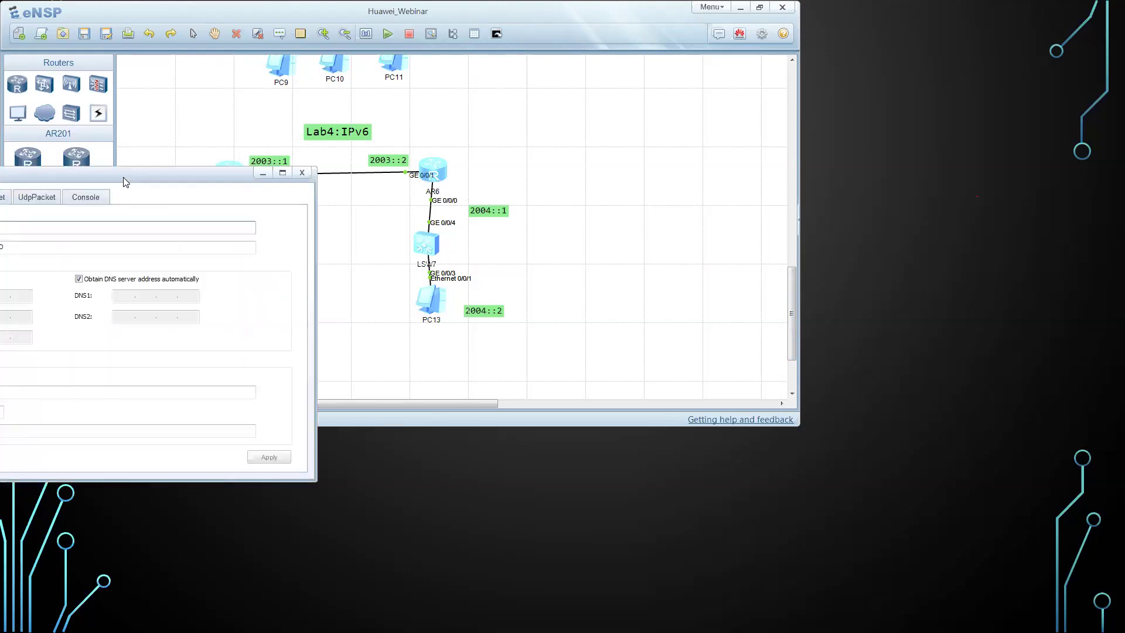
{"action": "left_click_drag", "start_coordinate": [123, 177], "coordinate": [423, 134]}
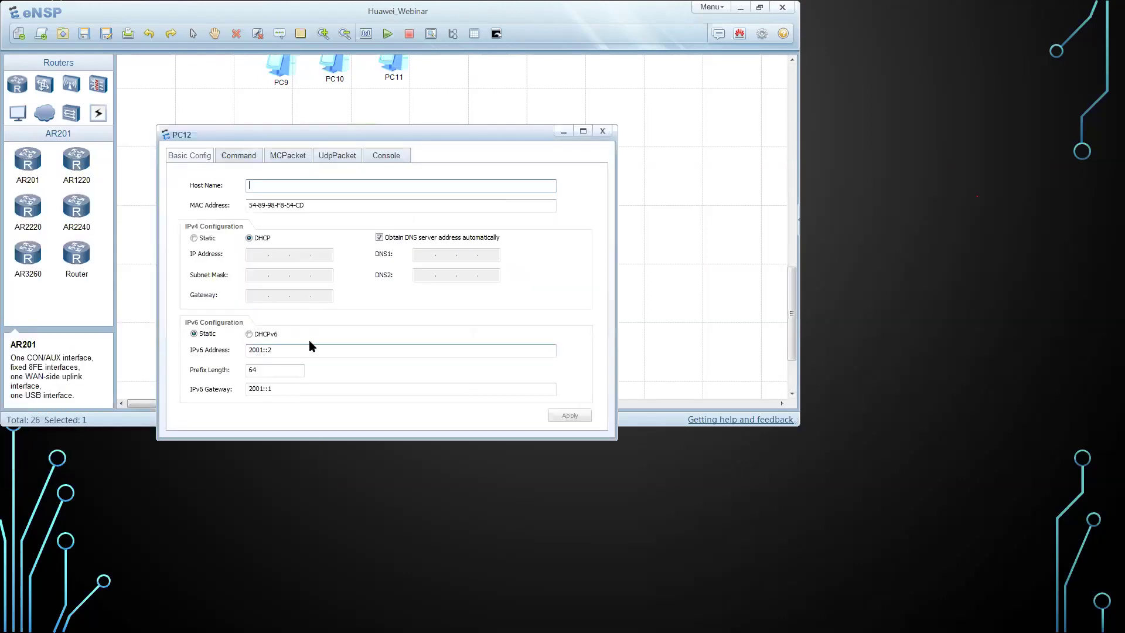
{"action": "left_click", "coordinate": [264, 350]}
{"action": "left_click", "coordinate": [275, 389]}
{"action": "key", "text": "Tab"}
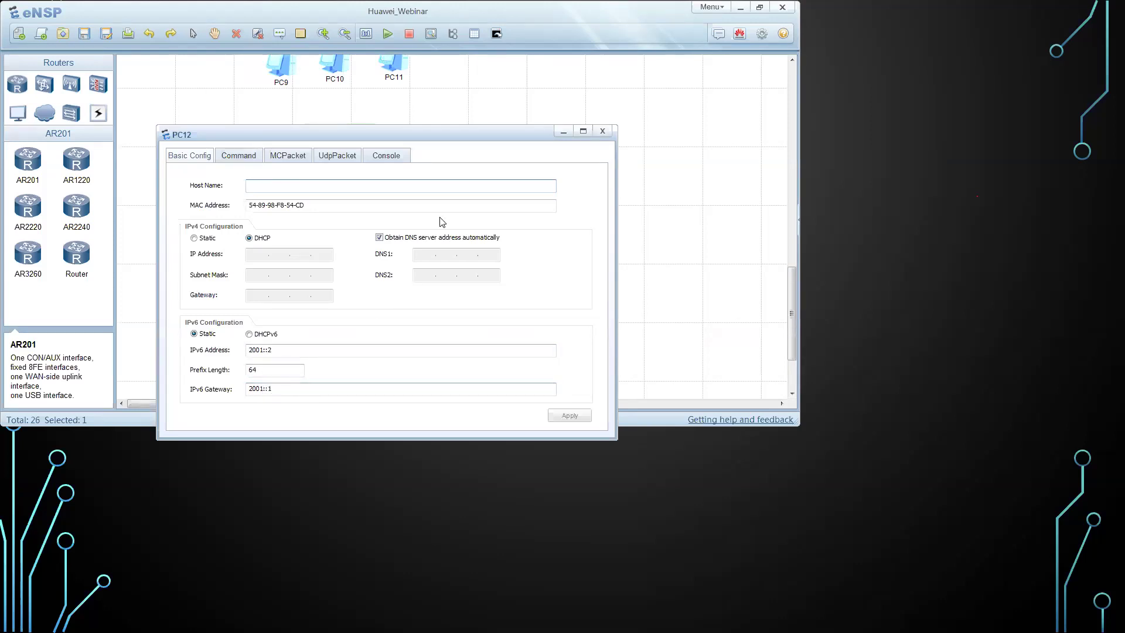
{"action": "left_click", "coordinate": [601, 132]}
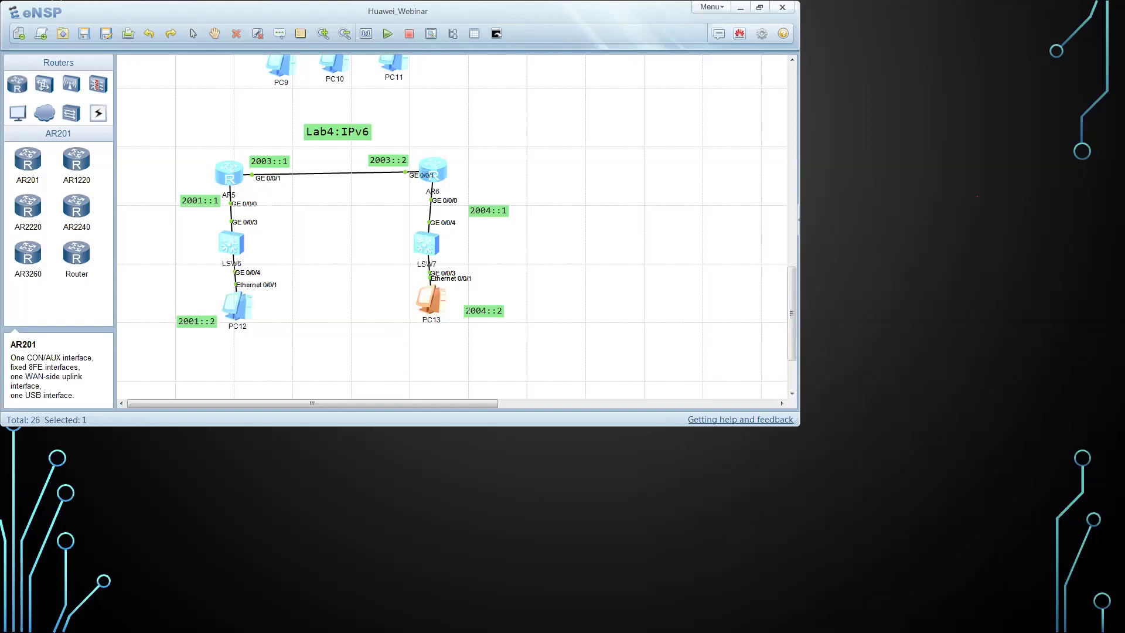
Review PC13's IPv6 configuration and put its window away.
{"action": "left_click_drag", "start_coordinate": [96, 79], "coordinate": [424, 88]}
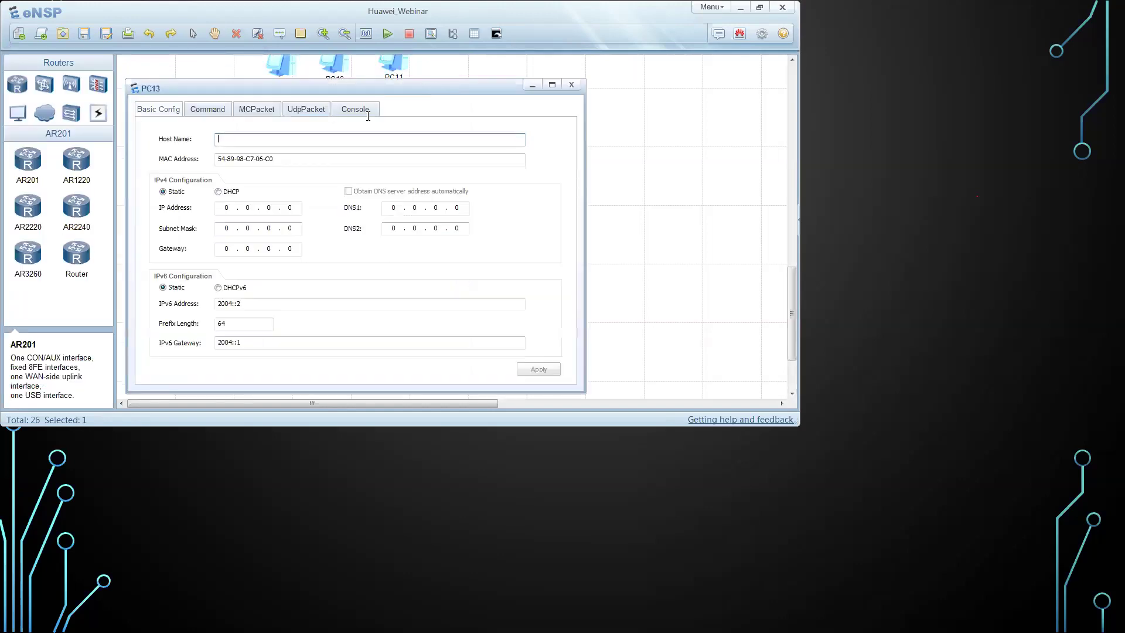
{"action": "left_click", "coordinate": [242, 306]}
{"action": "left_click", "coordinate": [532, 87]}
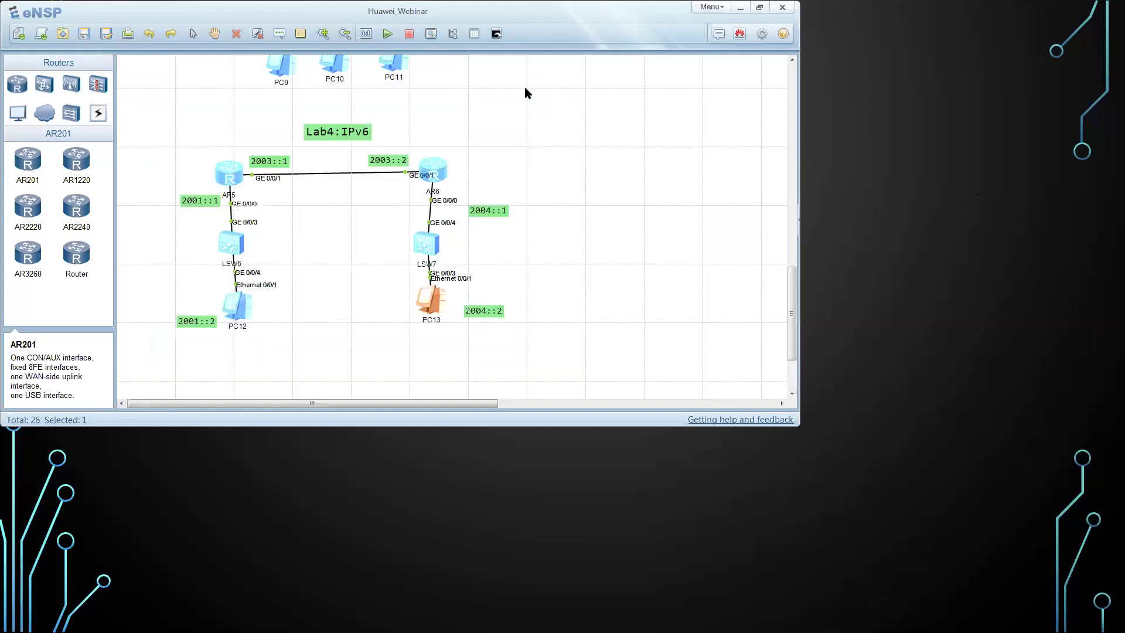
Open router AR5's console, enter system view, and enable IPv6 globally.
{"action": "double_click", "coordinate": [229, 173]}
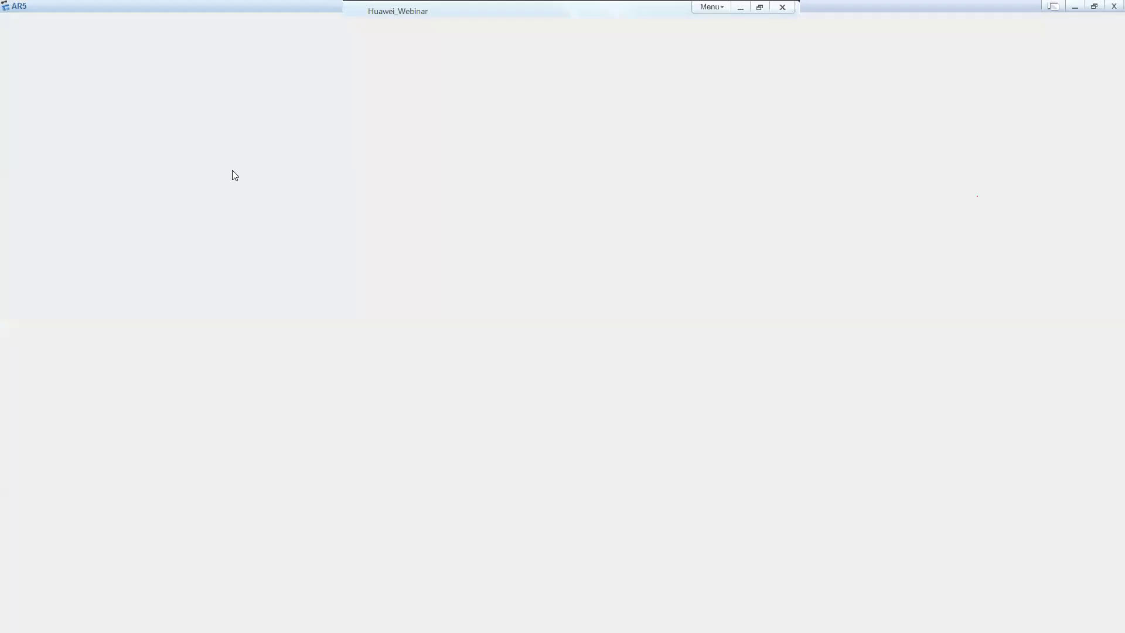
{"action": "type", "text": "sys"}
{"action": "key", "text": "Tab"}
{"action": "key", "text": "Return"}
{"action": "type", "text": "ipv6"}
{"action": "key", "text": "Return"}
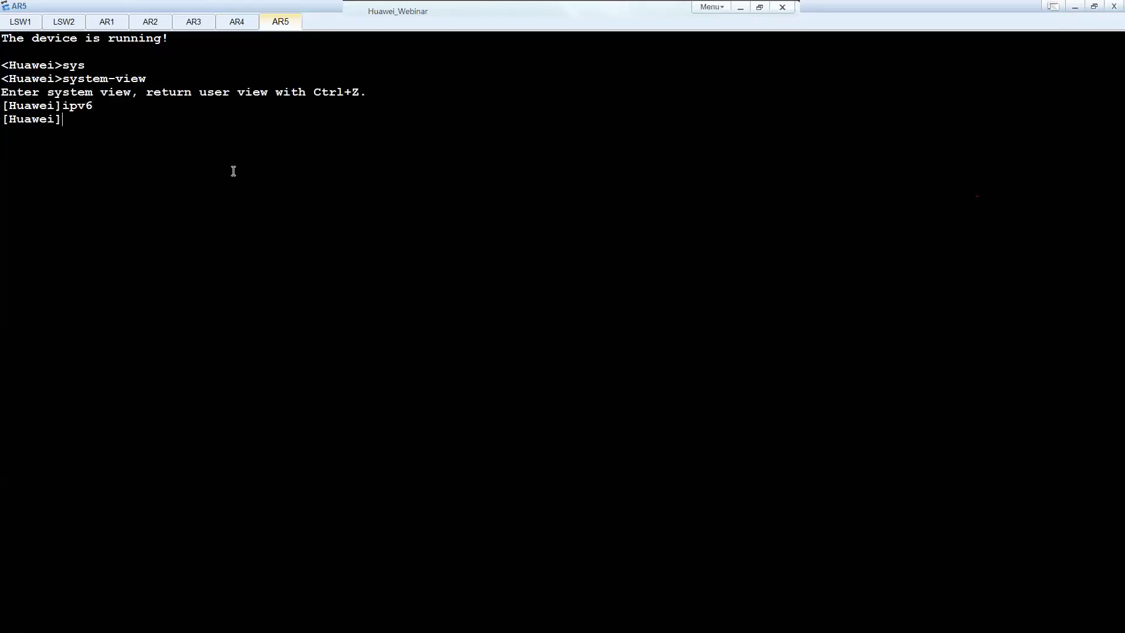
On AR5, enter interface g0/0/0, run undo shutdown, and enable IPv6 on it.
{"action": "type", "text": "int g0/0"}
{"action": "key", "text": "Return"}
{"action": "type", "text": "undo shu"}
{"action": "key", "text": "Tab"}
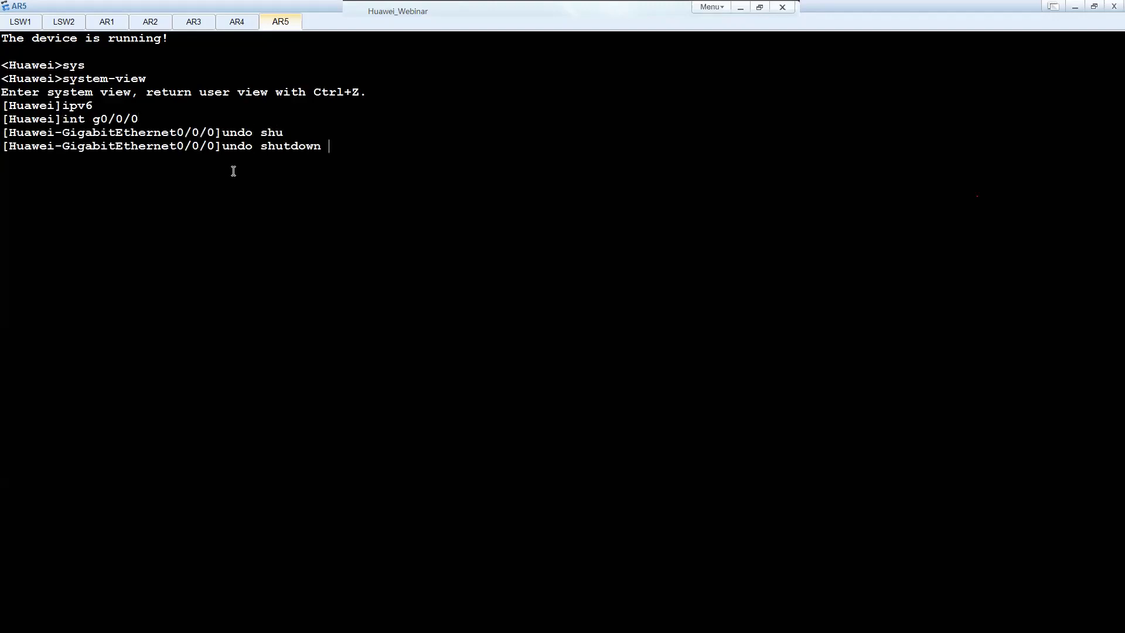
{"action": "key", "text": "Return"}
{"action": "type", "text": "pv6 en"}
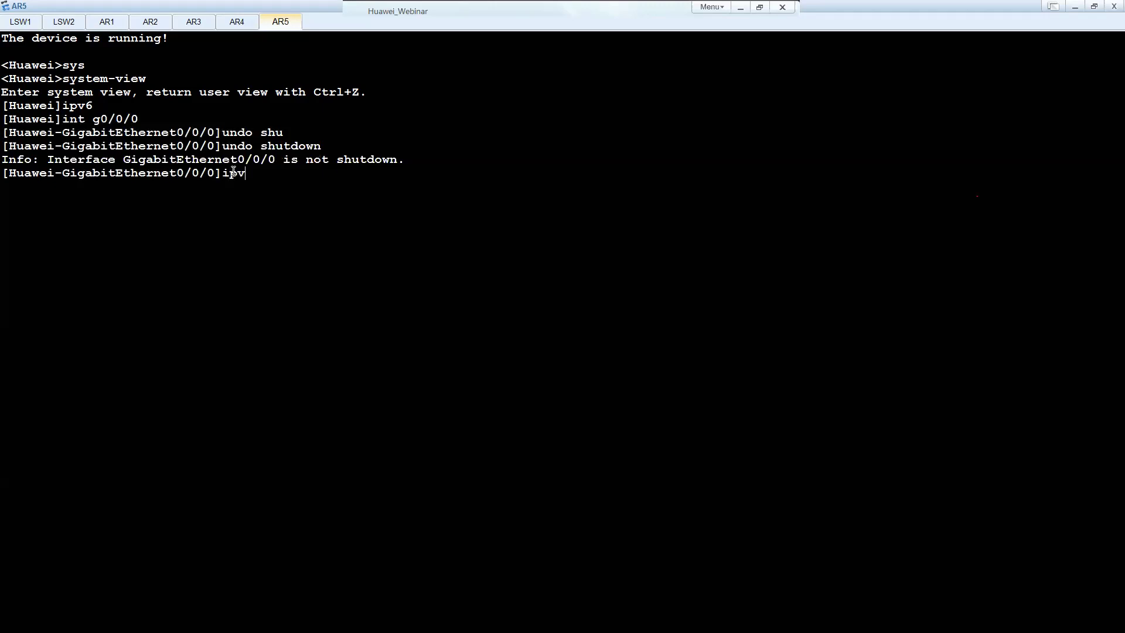
{"action": "key", "text": "Tab"}
{"action": "key", "text": "Return"}
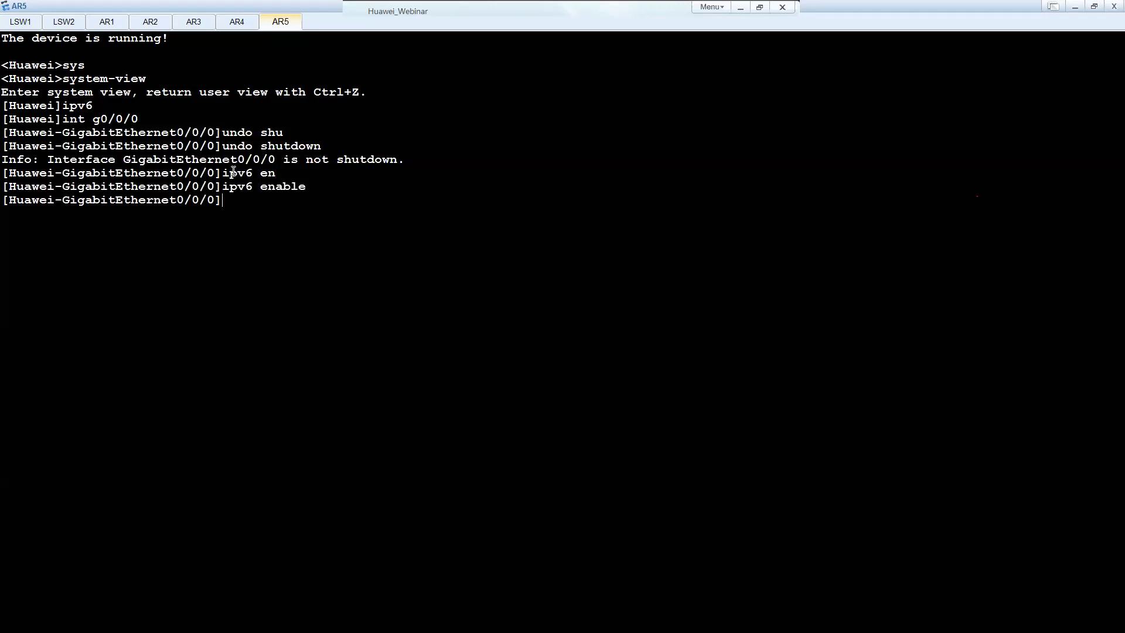
Assign IPv6 address 2001::1/64 to AR5's g0/0/0 and enable RIPng process 100 on it.
{"action": "type", "text": "ipv6 add 2001::1/64"}
{"action": "key", "text": "Return"}
{"action": "type", "text": "ripng 100 en"}
{"action": "key", "text": "Tab"}
{"action": "key", "text": "Return"}
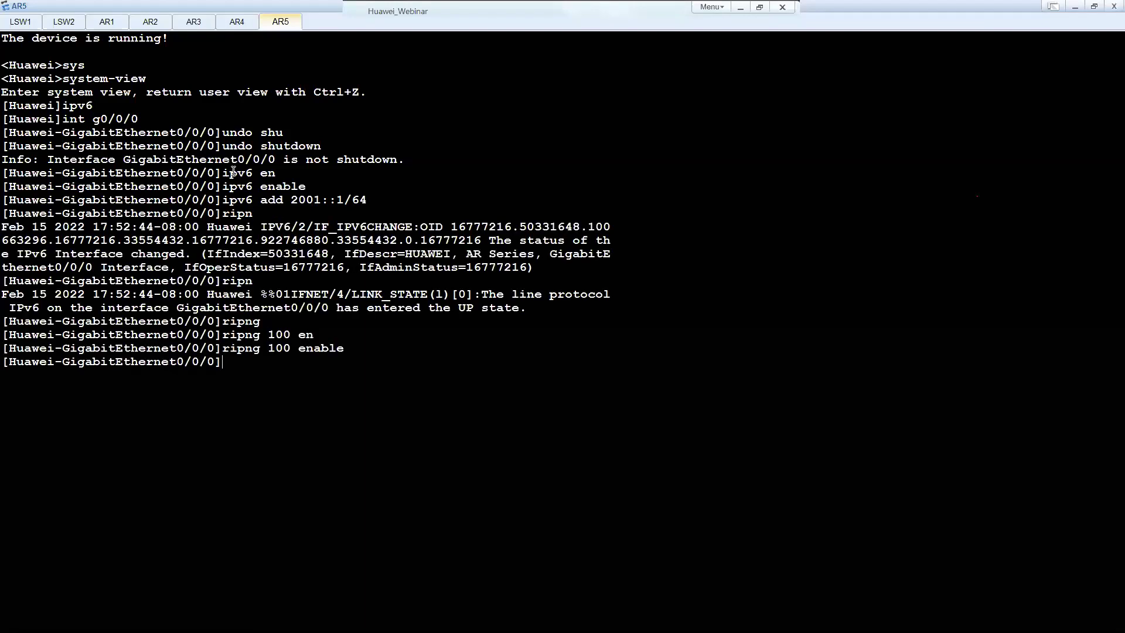
On AR5, enter interface g0/0/1, run undo shutdown, and enable IPv6 on it.
{"action": "type", "text": "int "}
{"action": "type", "text": "fa0"}
{"action": "key", "text": "BackSpace"}
{"action": "key", "text": "BackSpace"}
{"action": "key", "text": "BackSpace"}
{"action": "type", "text": "g0/0/1"}
{"action": "key", "text": "Return"}
{"action": "type", "text": "undo shut"}
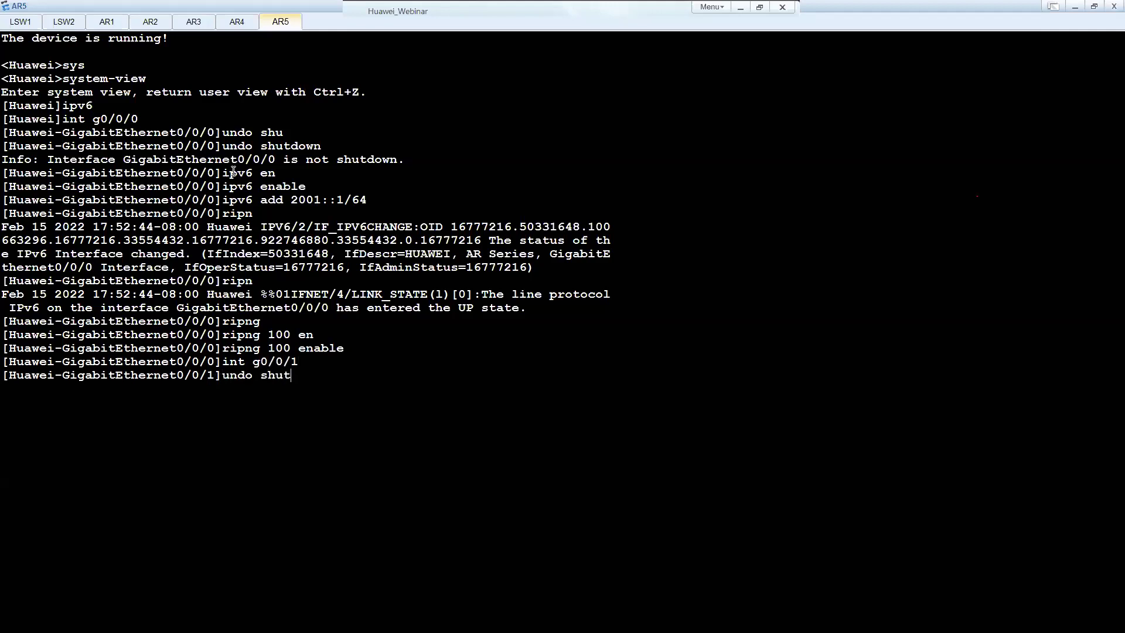
{"action": "key", "text": "Return"}
{"action": "type", "text": "ipv6 add"}
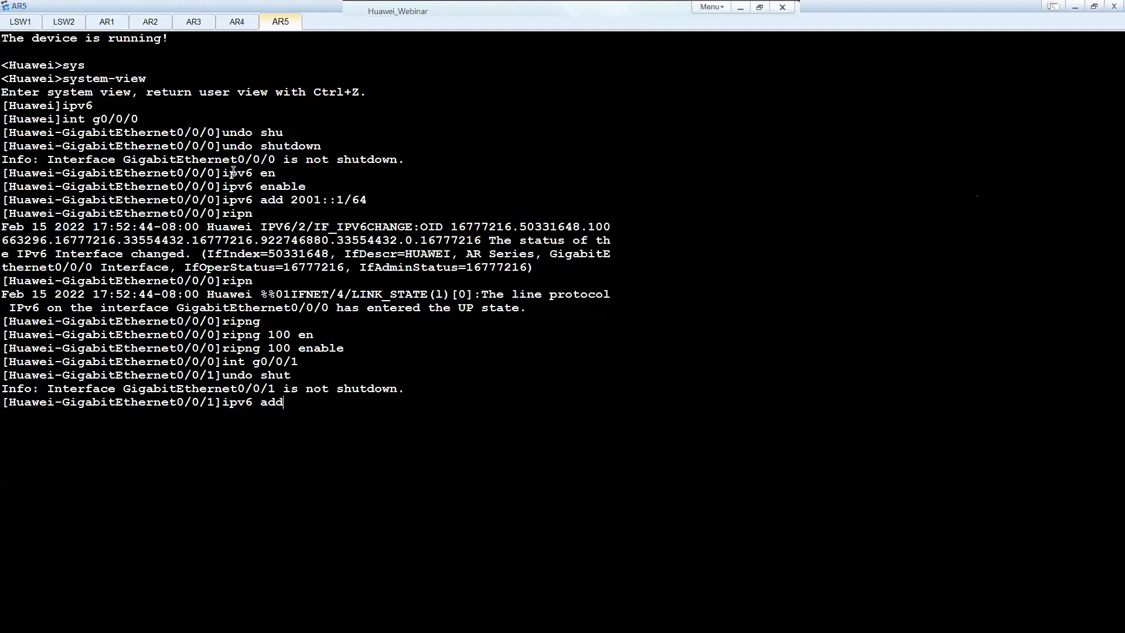
{"action": "key", "text": "BackSpace"}
{"action": "key", "text": "BackSpace"}
{"action": "key", "text": "BackSpace"}
{"action": "type", "text": "enable"}
{"action": "key", "text": "Return"}
Assign 2003::1/64 to AR5's g0/0/1, enable RIPng process 100 on it, and put the console window away.
{"action": "type", "text": "ipv6 add 2003::1/"}
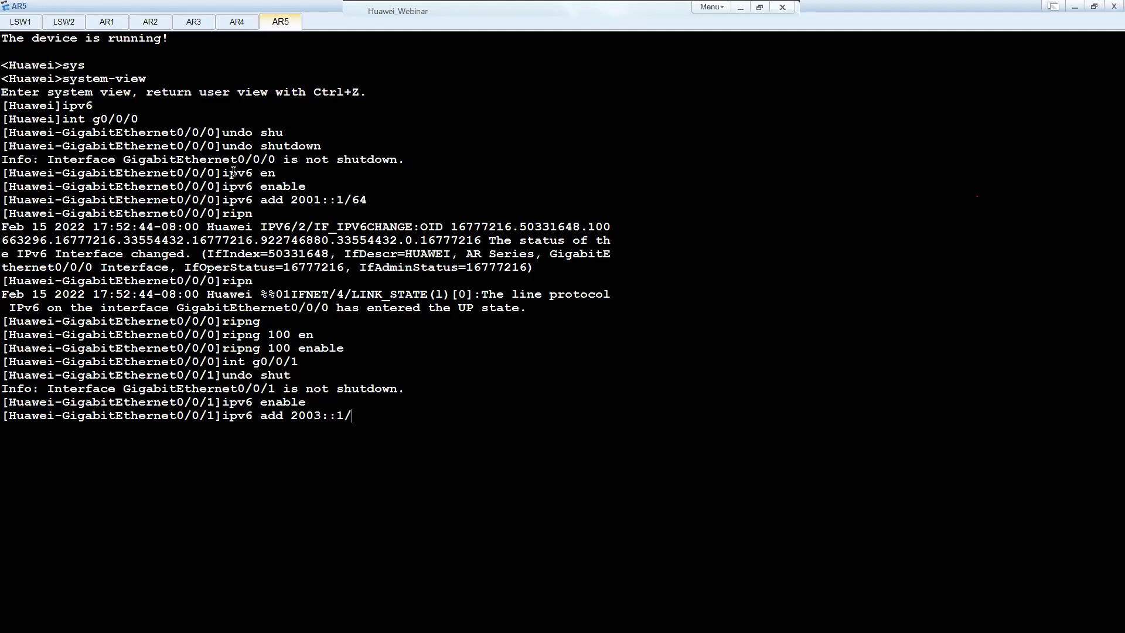
{"action": "type", "text": "64"}
{"action": "key", "text": "Return"}
{"action": "type", "text": "ripng 100 en"}
{"action": "key", "text": "Tab"}
{"action": "key", "text": "Return"}
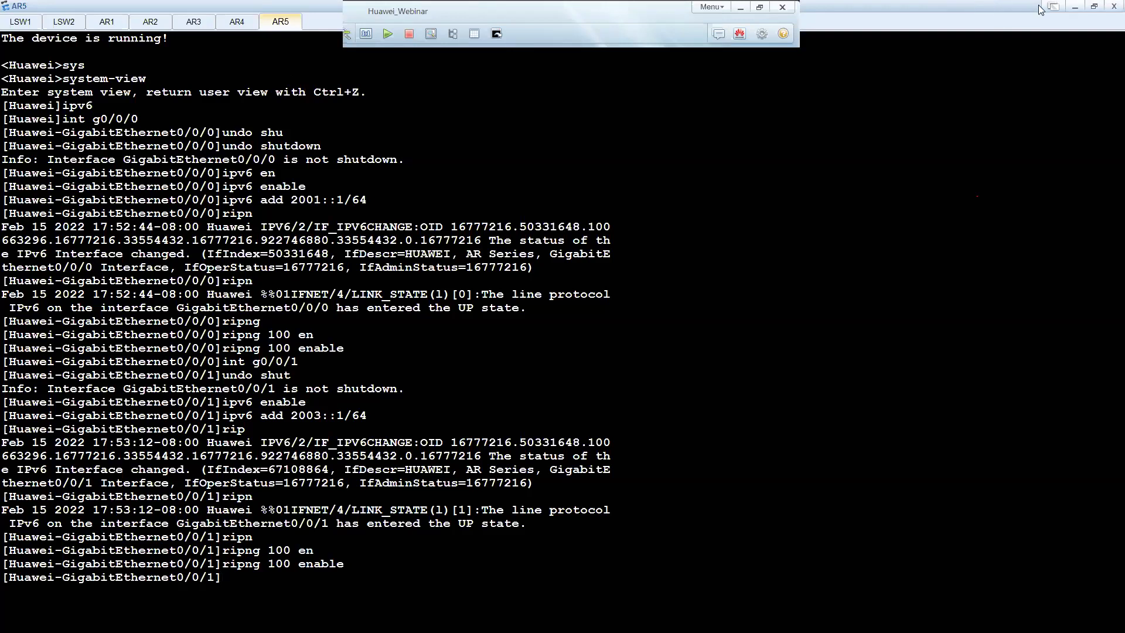
{"action": "left_click", "coordinate": [1072, 7]}
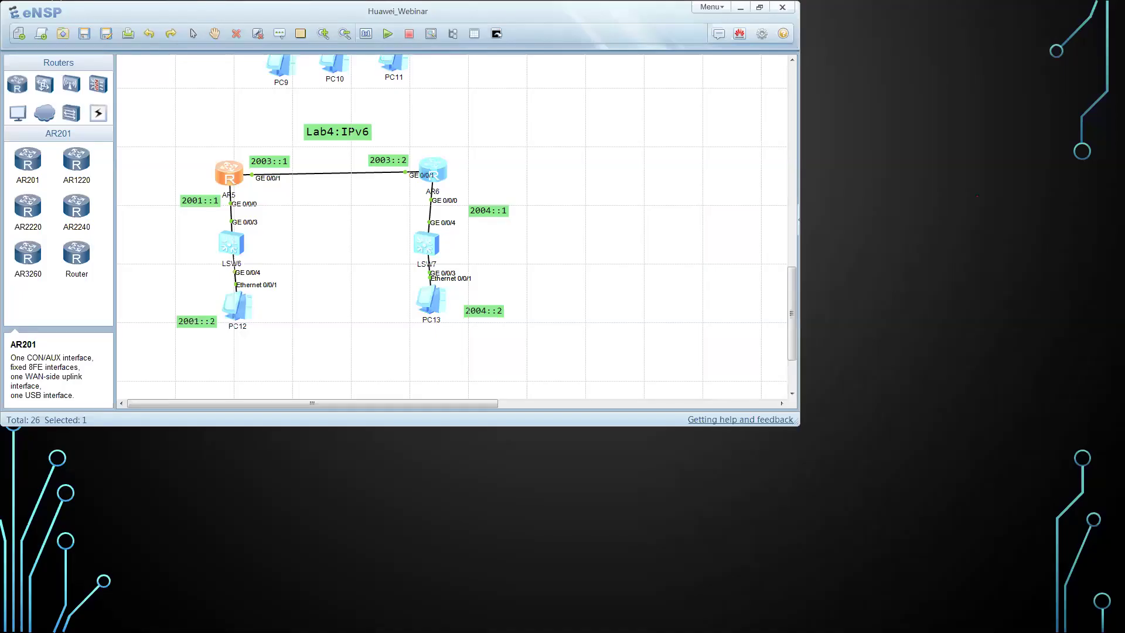
Open router AR6's console, enter system view, and enable IPv6 globally.
{"action": "double_click", "coordinate": [436, 168]}
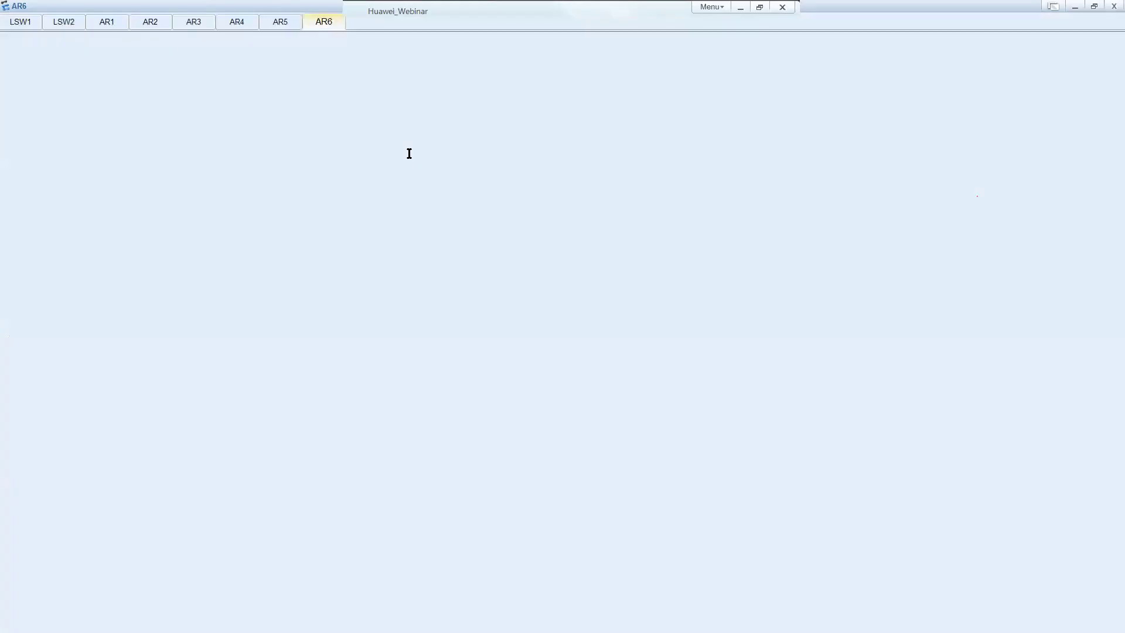
{"action": "type", "text": "sys"}
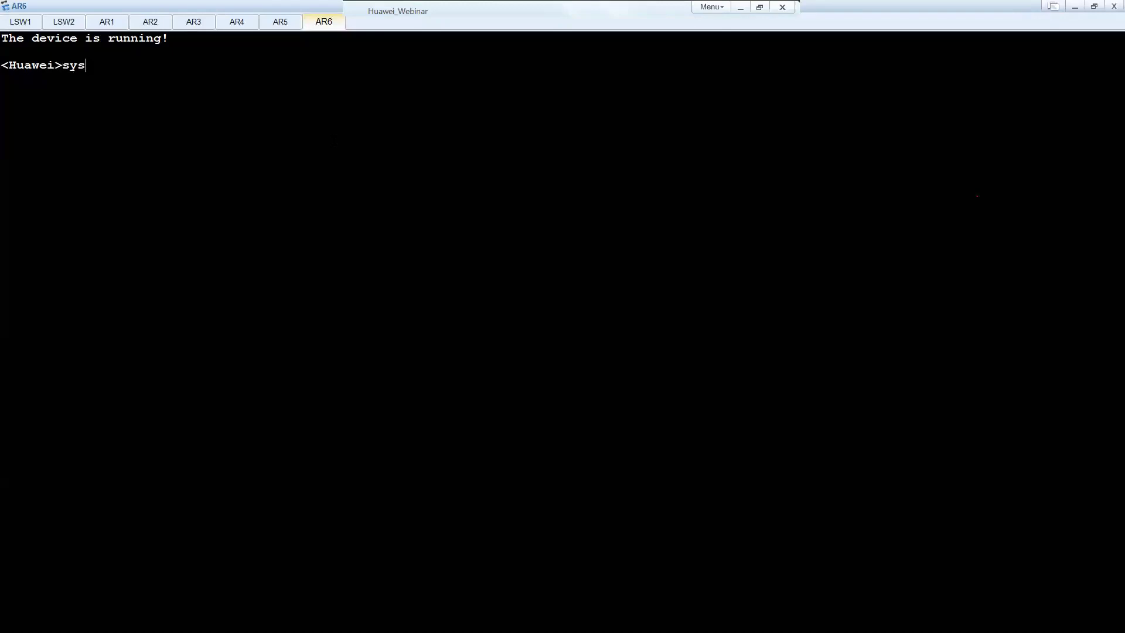
{"action": "key", "text": "Tab"}
{"action": "key", "text": "Return"}
{"action": "type", "text": "ipv6"}
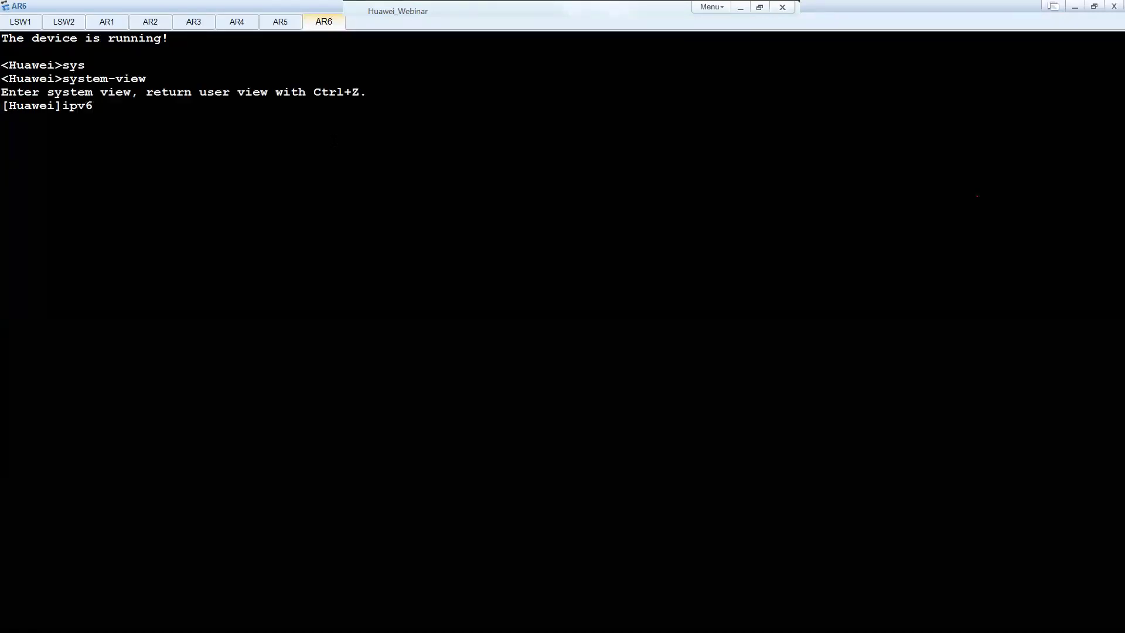
{"action": "key", "text": "Return"}
On AR6, enter interface g0/0/0, run undo shutdown, and enable IPv6 on it.
{"action": "type", "text": "int g0/"}
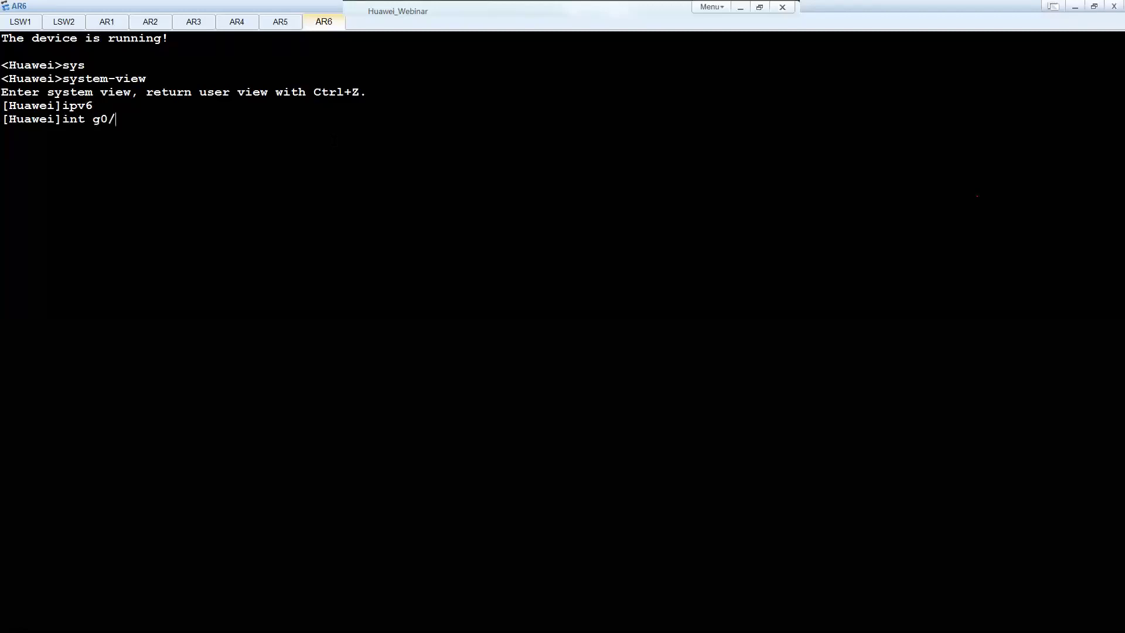
{"action": "type", "text": "0/0"}
{"action": "key", "text": "Return"}
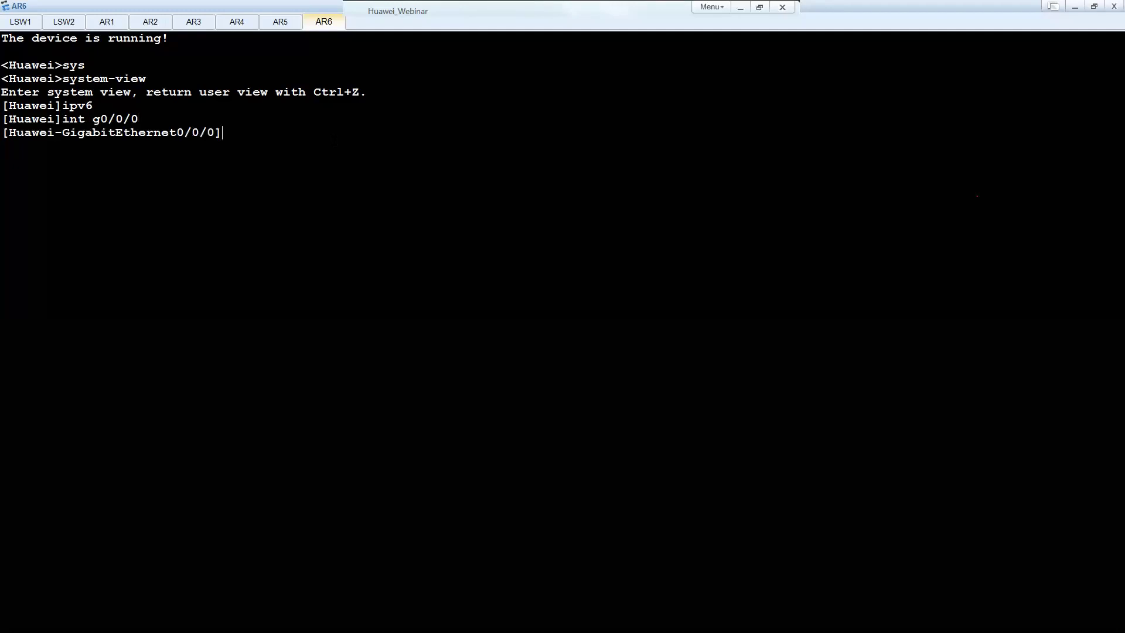
{"action": "type", "text": "undo shu"}
{"action": "key", "text": "Tab"}
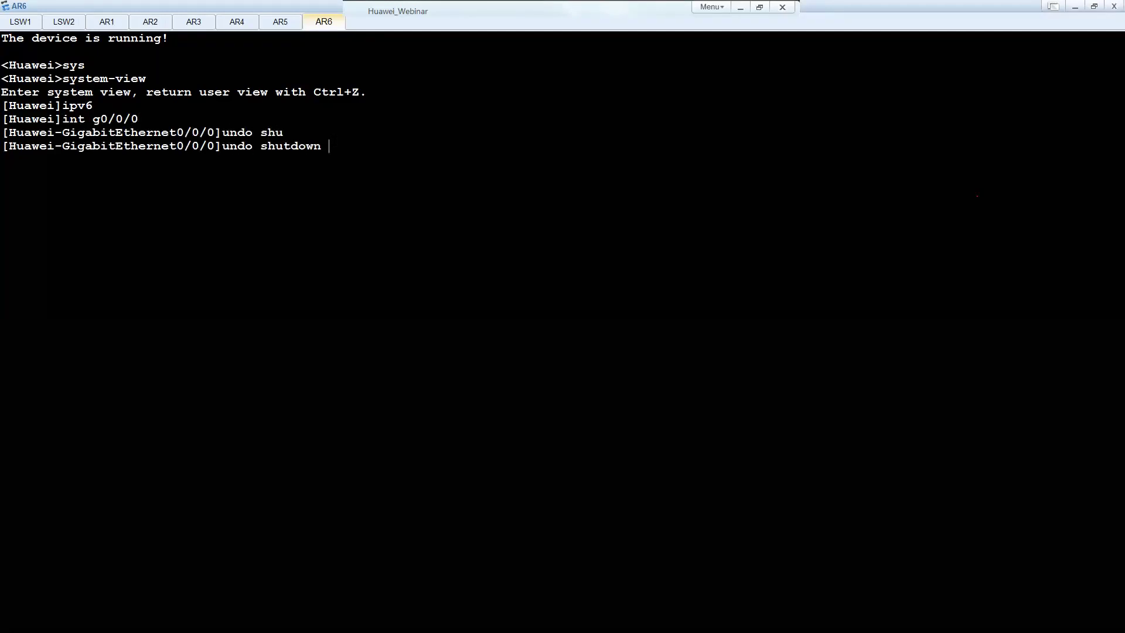
{"action": "key", "text": "Return"}
{"action": "type", "text": "ipv6"}
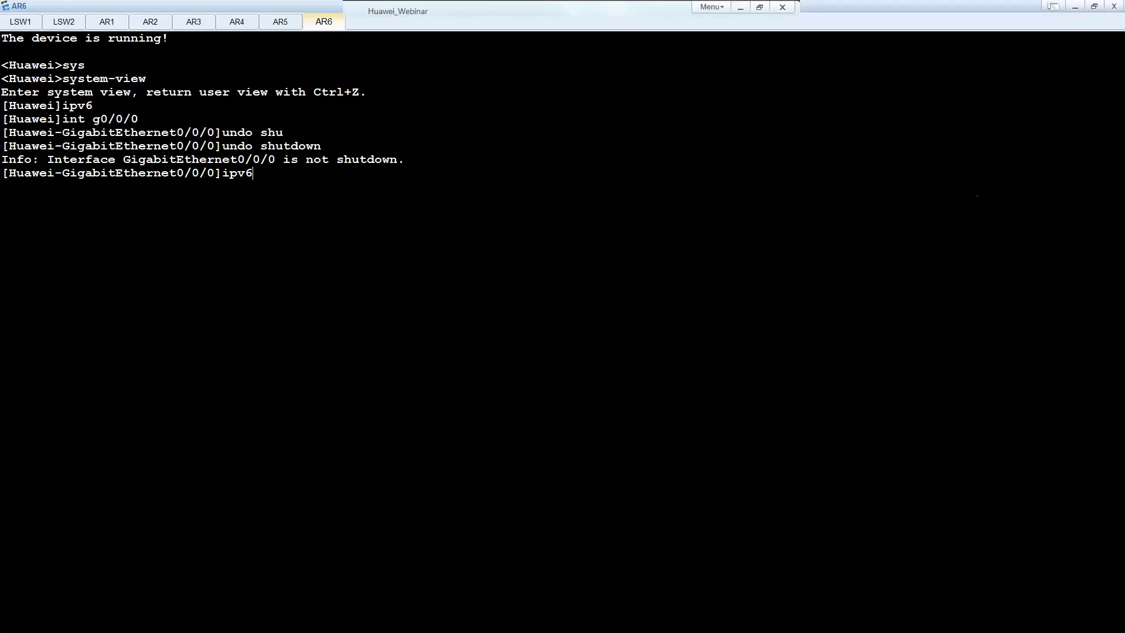
{"action": "type", "text": " en"}
{"action": "key", "text": "Tab"}
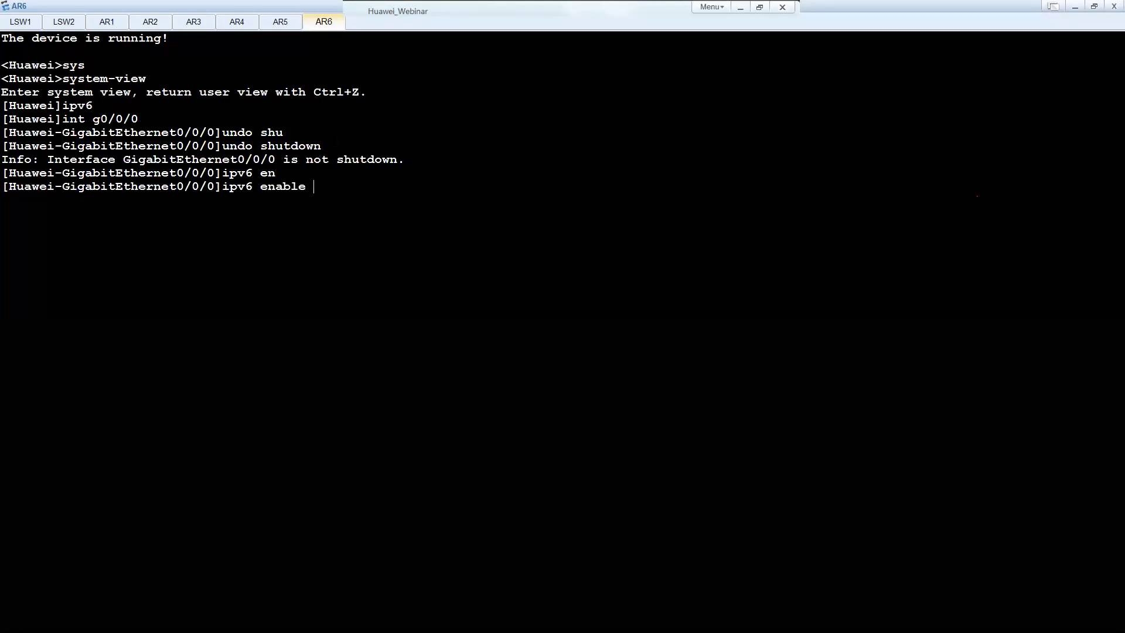
{"action": "key", "text": "Return"}
Assign IPv6 address 2004::1/64 to AR6's g0/0/0 and enable RIPng process 100 on it.
{"action": "type", "text": "ipv6 add 200"}
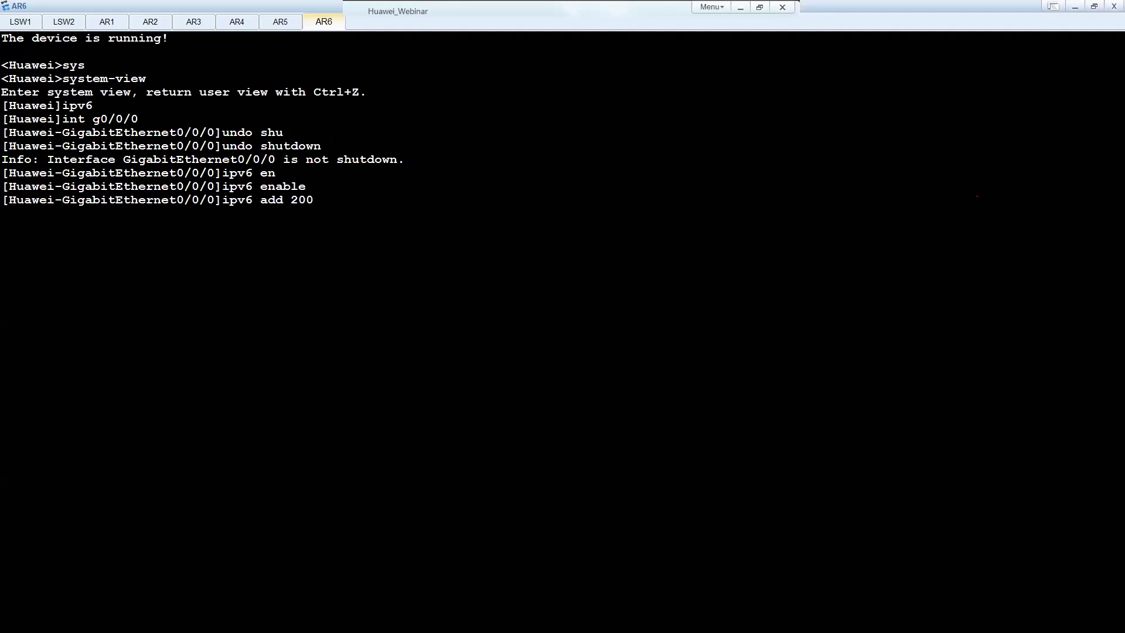
{"action": "type", "text": "4::1/64"}
{"action": "key", "text": "Return"}
{"action": "type", "text": "rip"}
{"action": "key", "text": "Tab"}
{"action": "type", "text": "ng 100 en"}
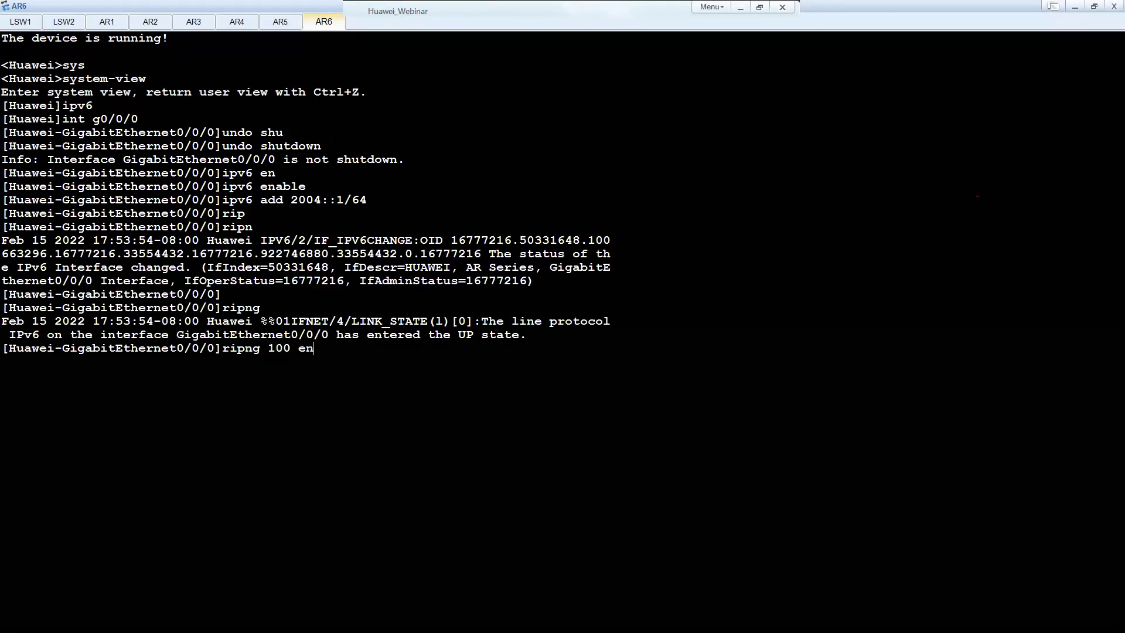
{"action": "key", "text": "Tab"}
{"action": "key", "text": "Return"}
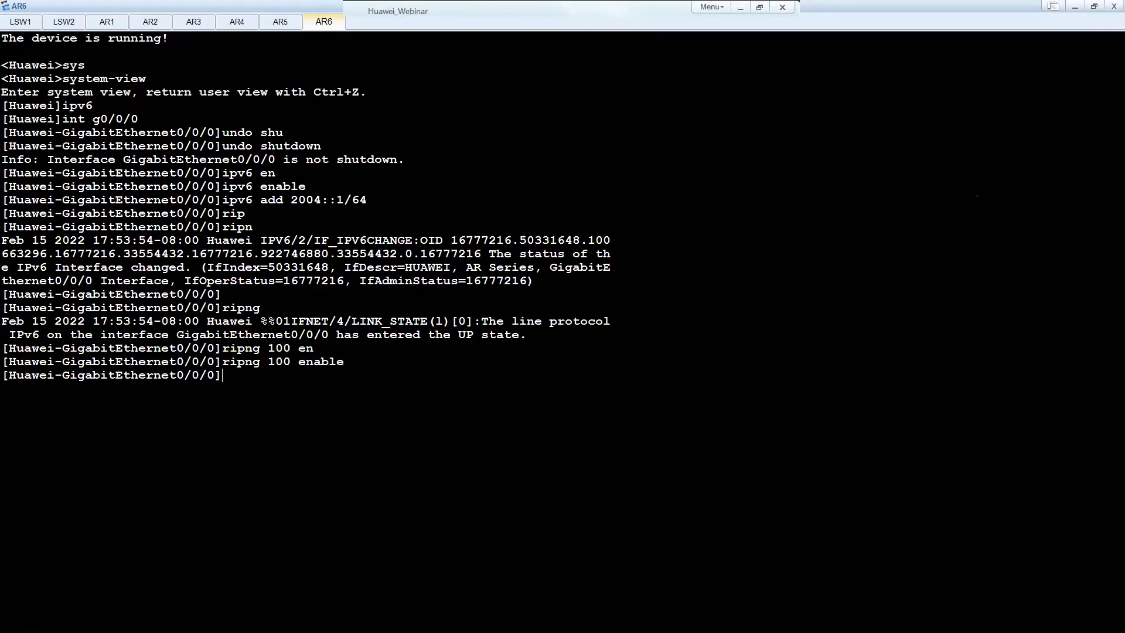
On AR6, enter interface g0/0/1, run undo shutdown, and enable IPv6 on it.
{"action": "type", "text": "int g0/09/1"}
{"action": "key", "text": "BackSpace"}
{"action": "key", "text": "BackSpace"}
{"action": "key", "text": "BackSpace"}
{"action": "type", "text": "/1"}
{"action": "key", "text": "Return"}
{"action": "type", "text": "undo "}
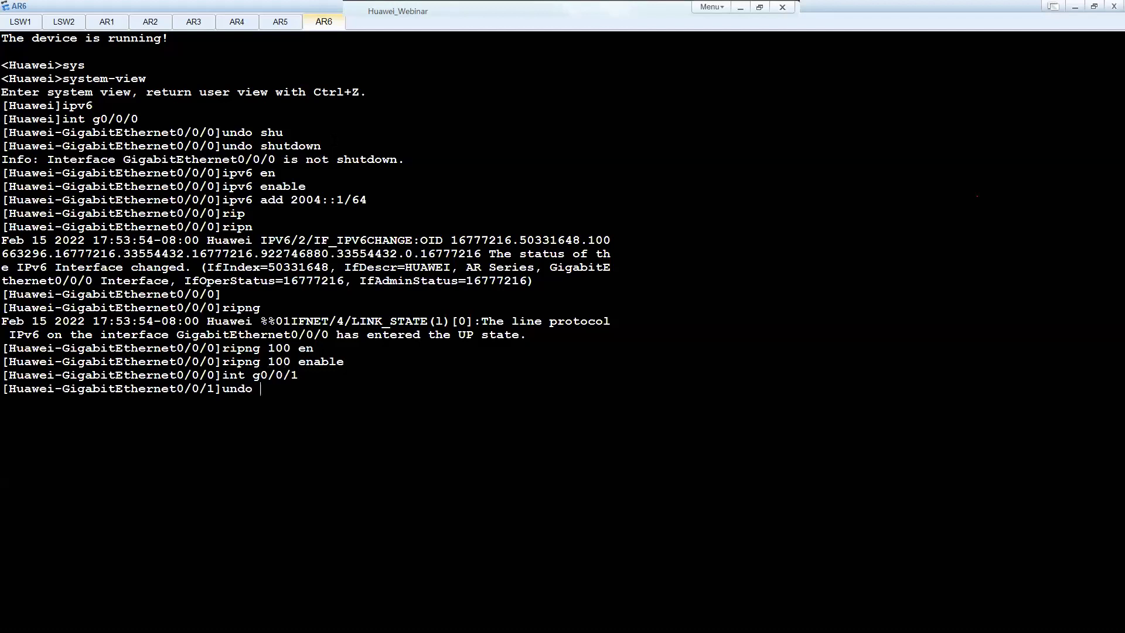
{"action": "type", "text": "shut"}
{"action": "key", "text": "Return"}
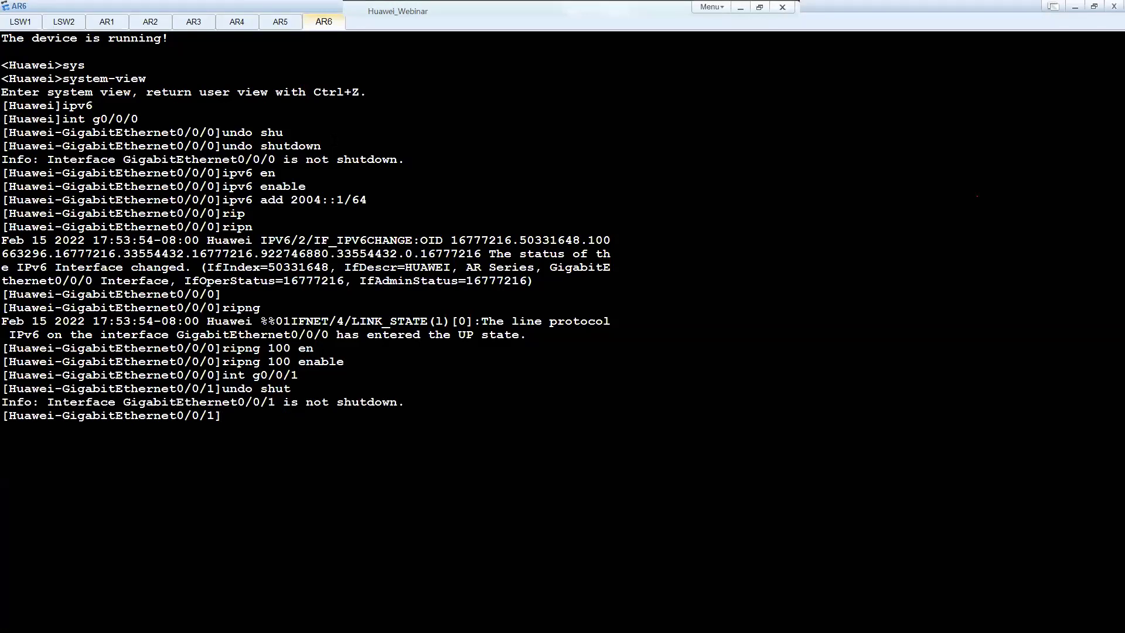
{"action": "type", "text": "ipv6 en"}
{"action": "key", "text": "Tab"}
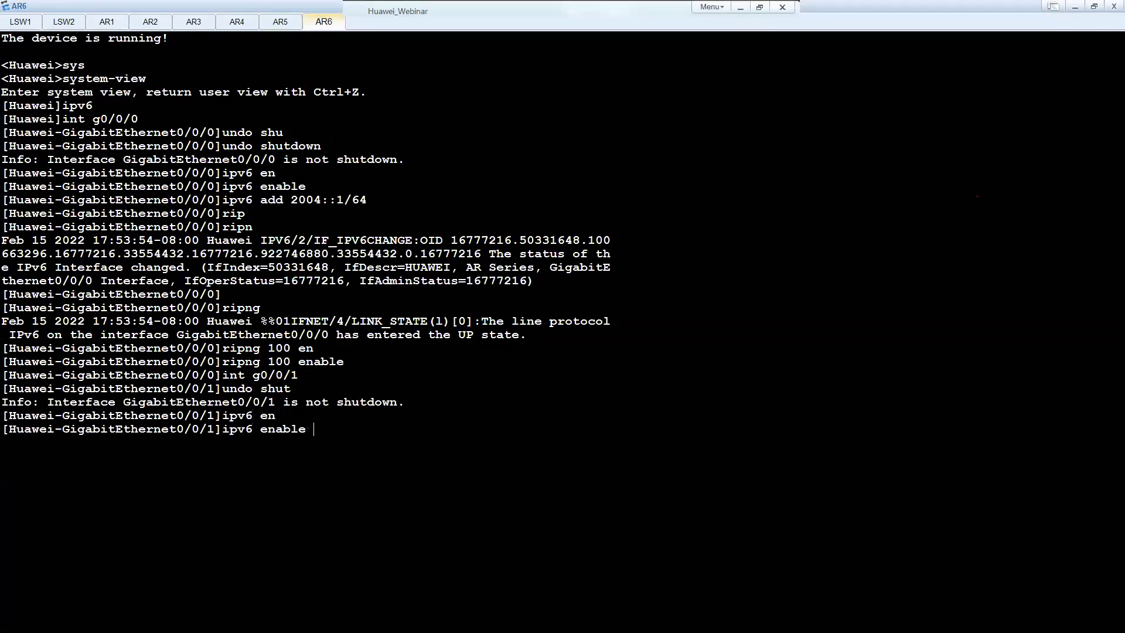
{"action": "key", "text": "Return"}
{"action": "type", "text": "rip"}
{"action": "key", "text": "Tab"}
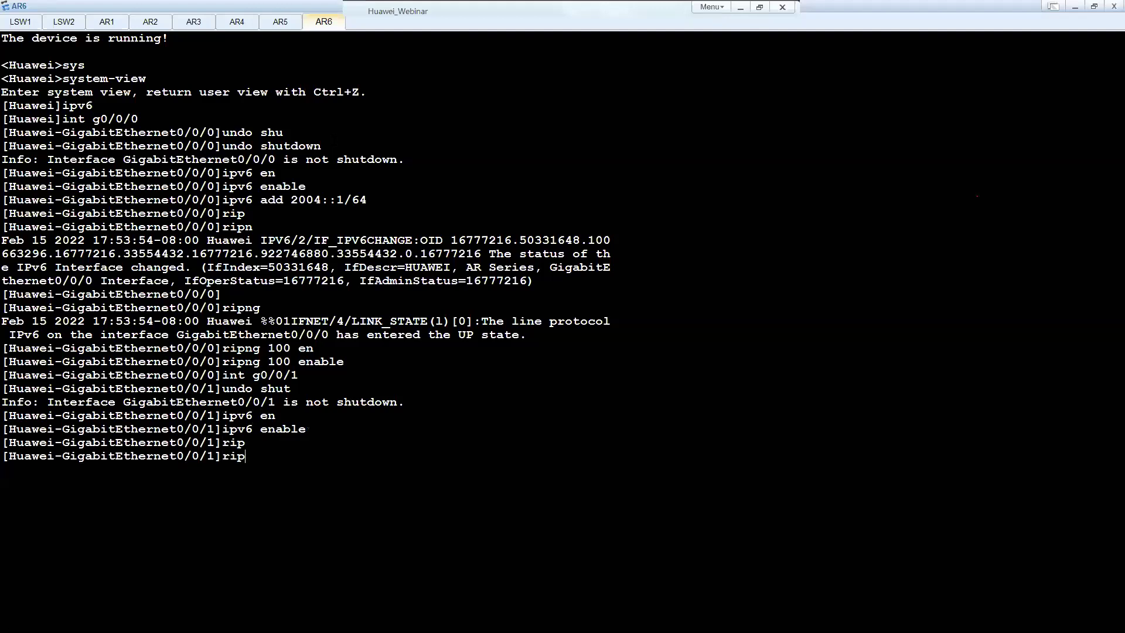
{"action": "type", "text": "n"}
{"action": "key", "text": "Tab"}
{"action": "type", "text": "100 en"}
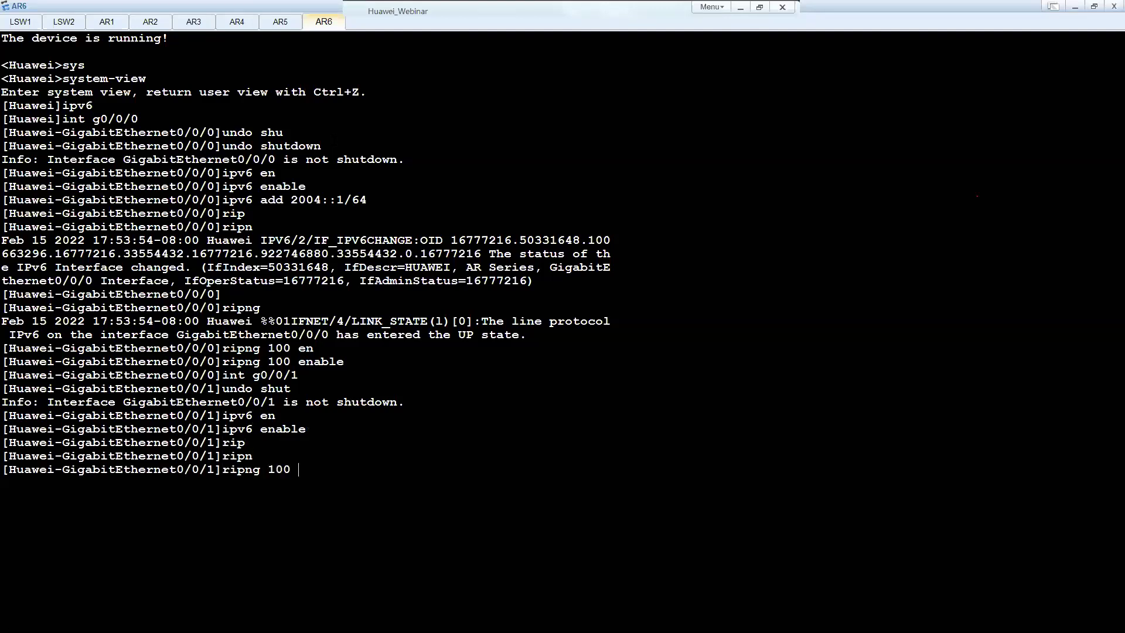
{"action": "key", "text": "Tab"}
{"action": "key", "text": "BackSpace"}
{"action": "key", "text": "BackSpace"}
{"action": "key", "text": "BackSpace"}
{"action": "key", "text": "BackSpace"}
{"action": "key", "text": "BackSpace"}
{"action": "key", "text": "BackSpace"}
{"action": "key", "text": "BackSpace"}
{"action": "key", "text": "BackSpace"}
{"action": "key", "text": "BackSpace"}
{"action": "key", "text": "BackSpace"}
{"action": "key", "text": "BackSpace"}
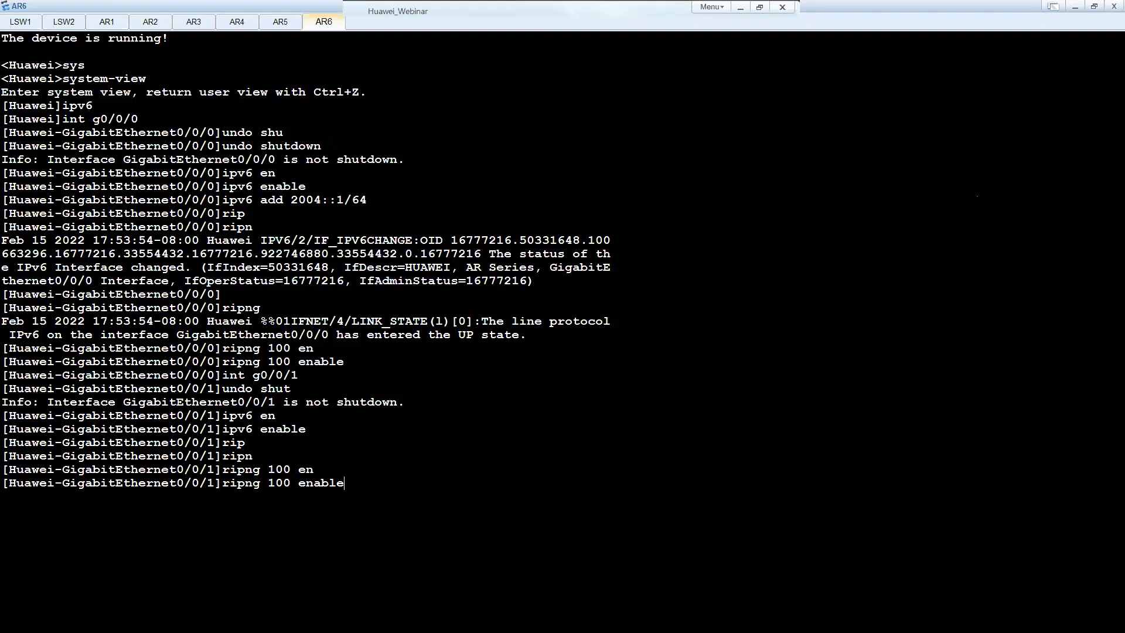
{"action": "key", "text": "BackSpace"}
{"action": "key", "text": "BackSpace"}
{"action": "key", "text": "BackSpace"}
{"action": "key", "text": "BackSpace"}
{"action": "key", "text": "BackSpace"}
{"action": "key", "text": "BackSpace"}
Assign 2003::2/64 to AR6's g0/0/1, enable RIPng process 100 on it, and put the console window away.
{"action": "type", "text": "ipv"}
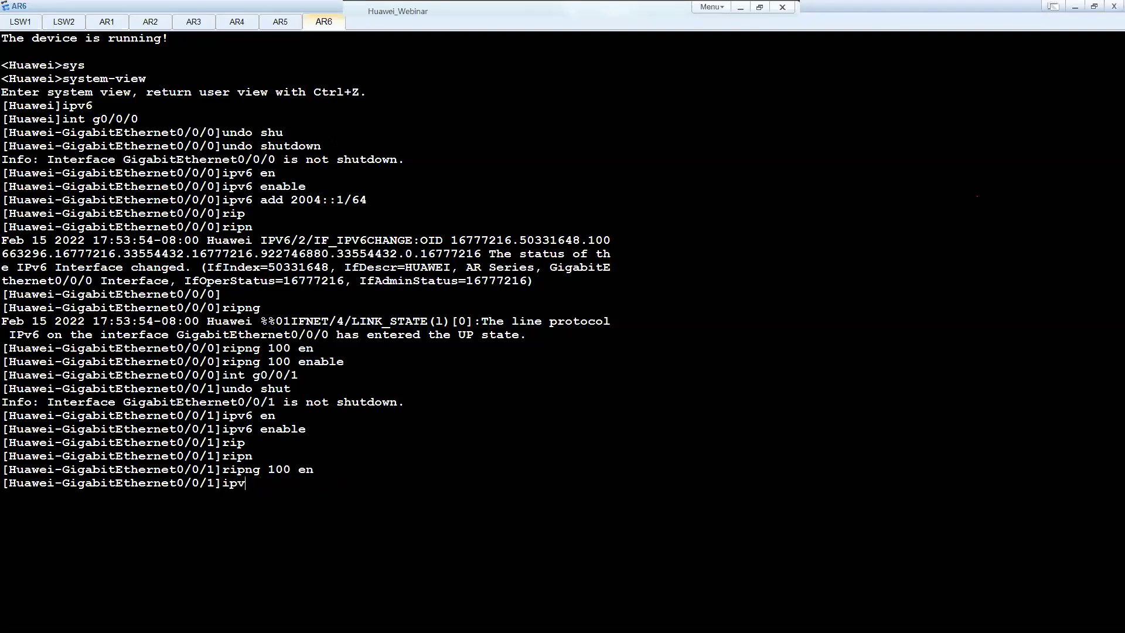
{"action": "type", "text": "6 add 2003::2/64"}
{"action": "key", "text": "Return"}
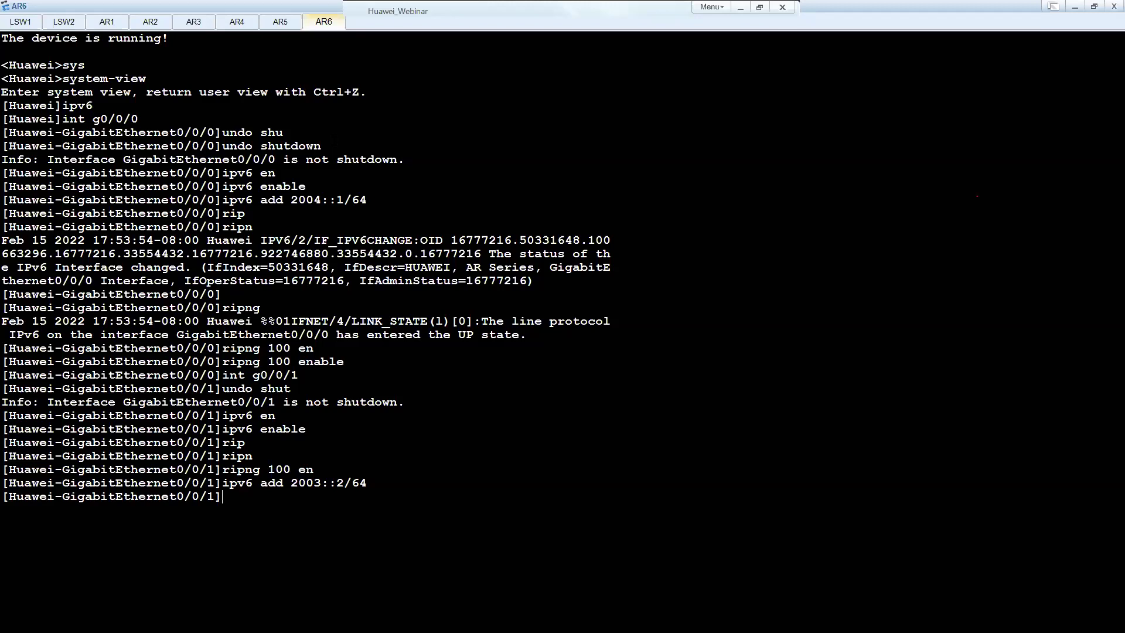
{"action": "type", "text": "rip"}
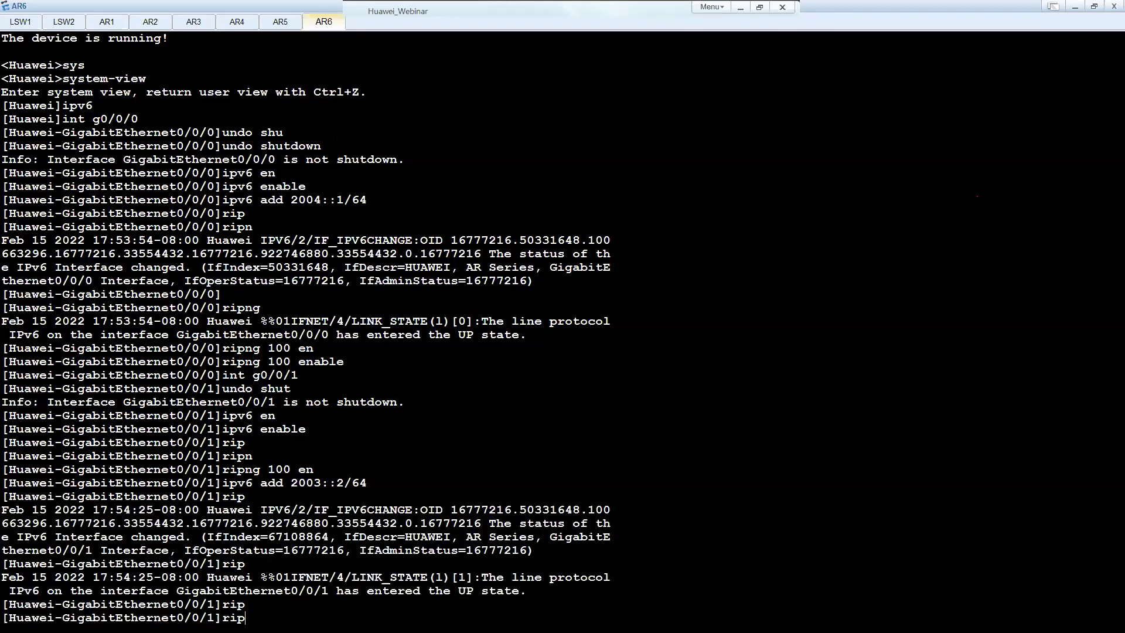
{"action": "type", "text": "n"}
{"action": "key", "text": "Tab"}
{"action": "type", "text": "100 en"}
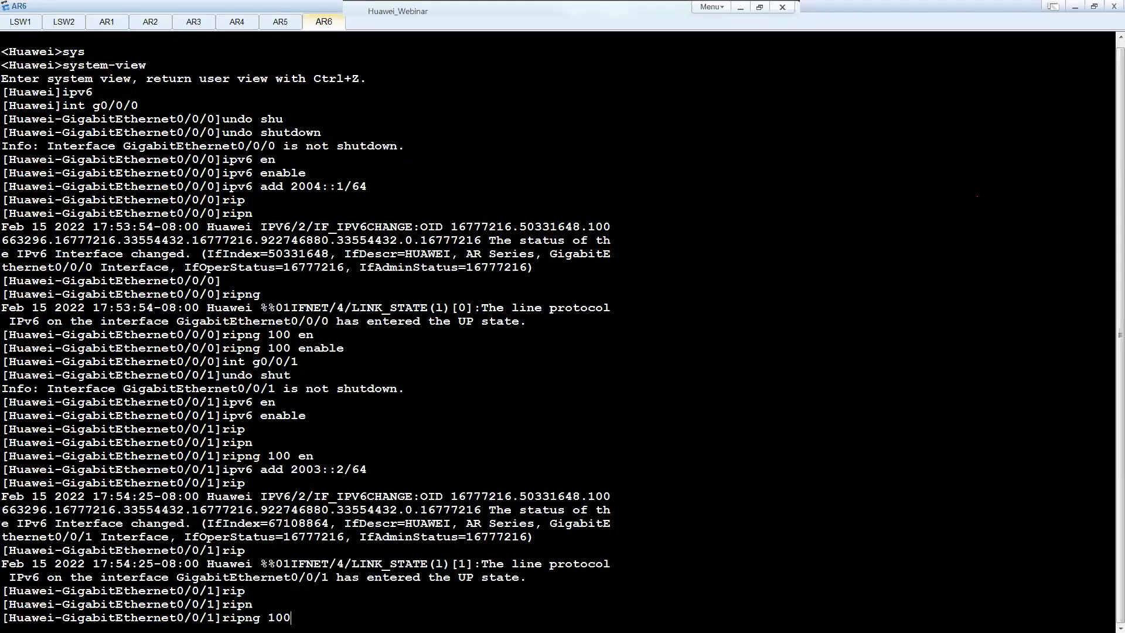
{"action": "key", "text": "Tab"}
{"action": "key", "text": "Return"}
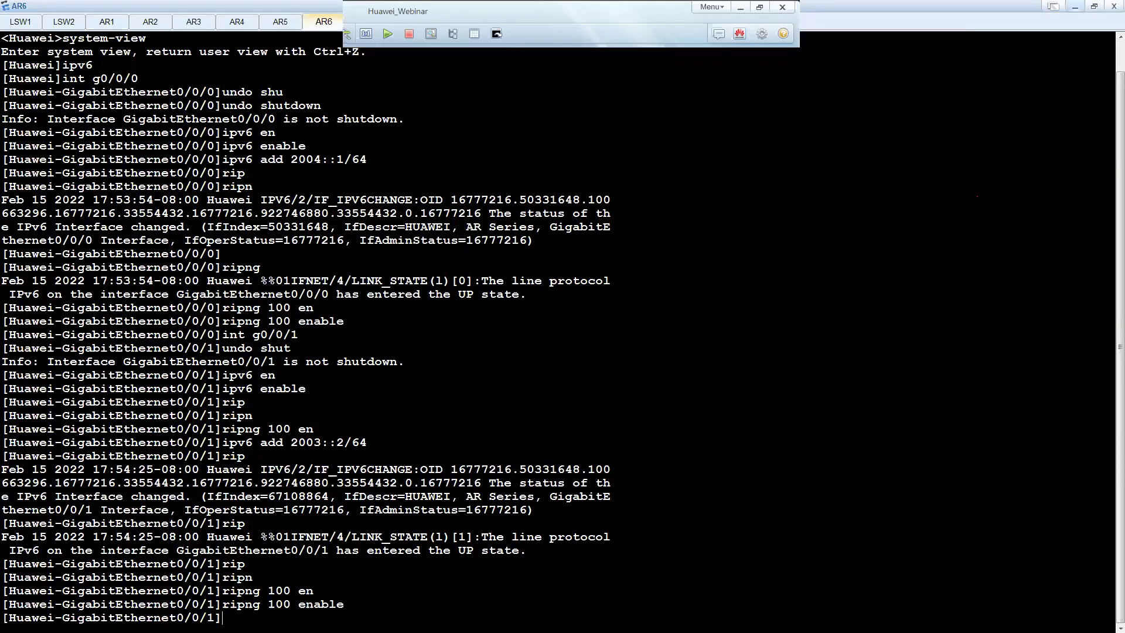
{"action": "left_click", "coordinate": [1076, 7]}
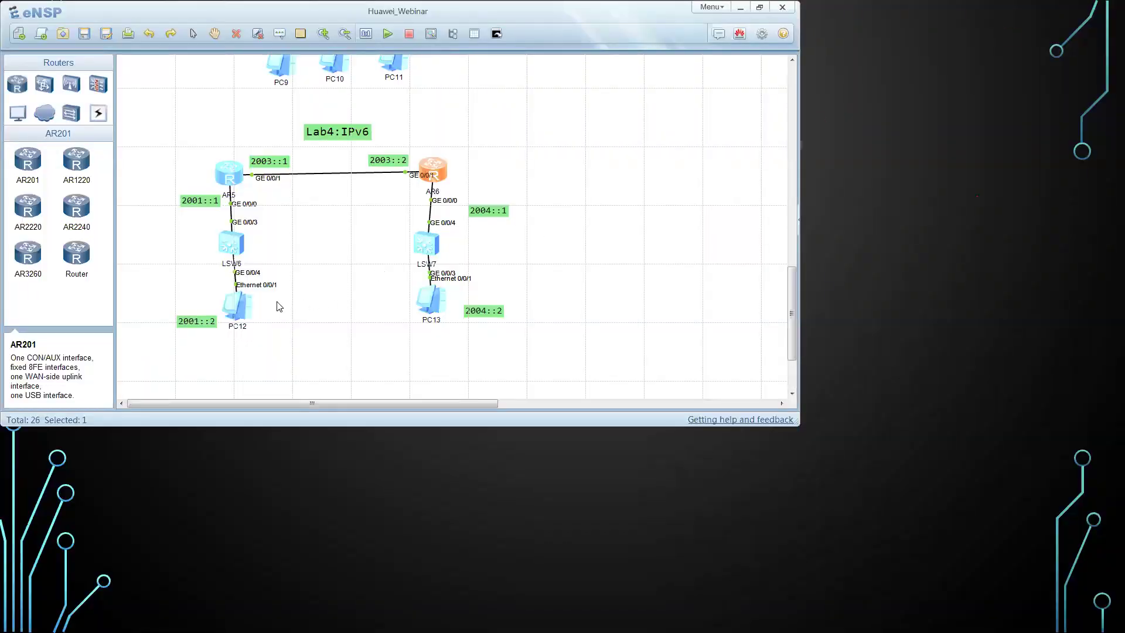
Ping 2004::2 from PC12's command line, and put away the PC12 and eNSP windows to return to the slides.
{"action": "double_click", "coordinate": [242, 306]}
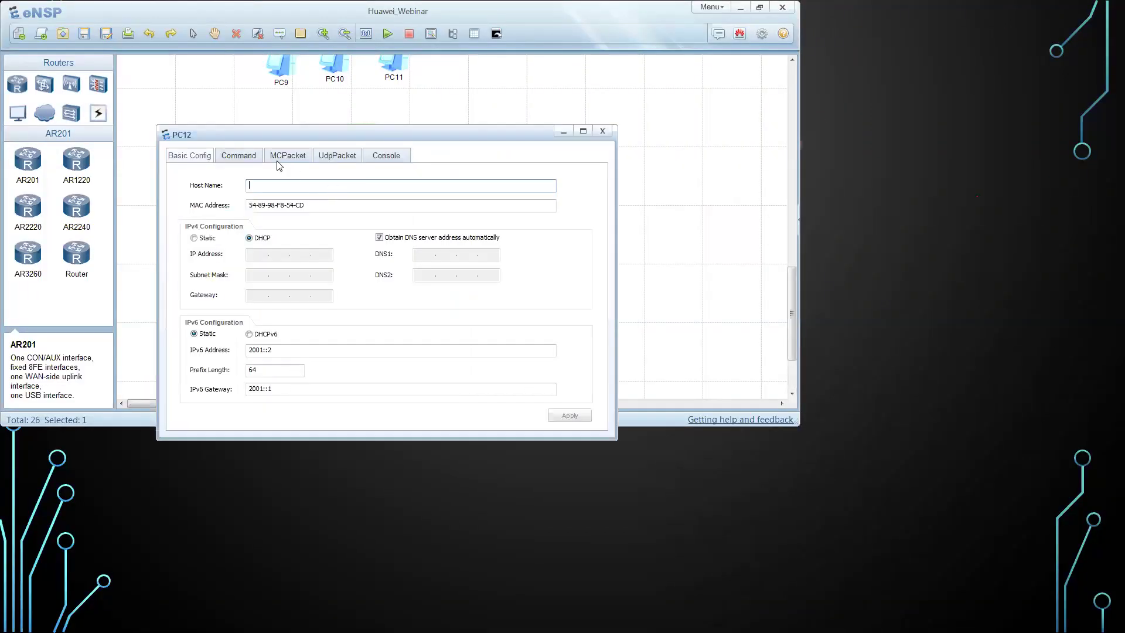
{"action": "left_click", "coordinate": [245, 157]}
{"action": "type", "text": "ping 2004::2"}
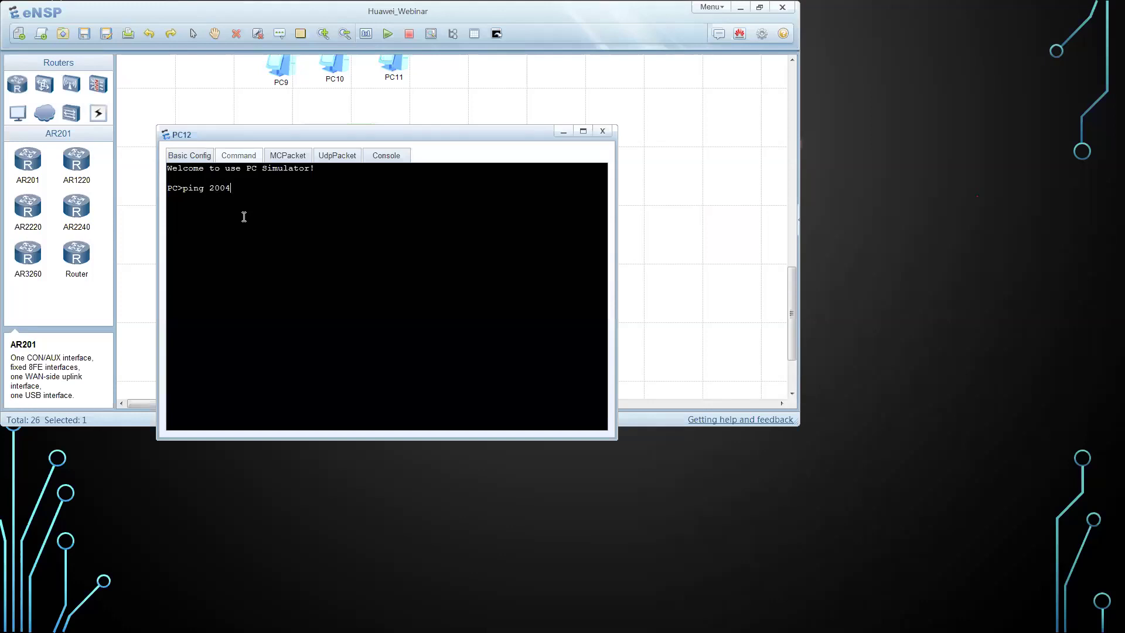
{"action": "key", "text": "Return"}
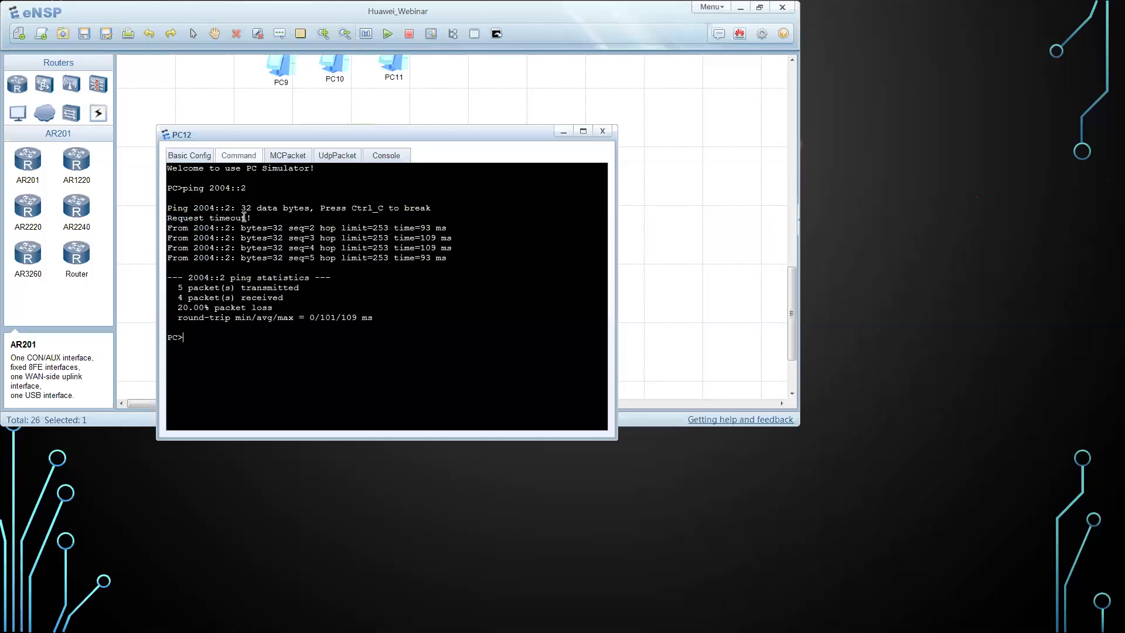
{"action": "left_click", "coordinate": [561, 130]}
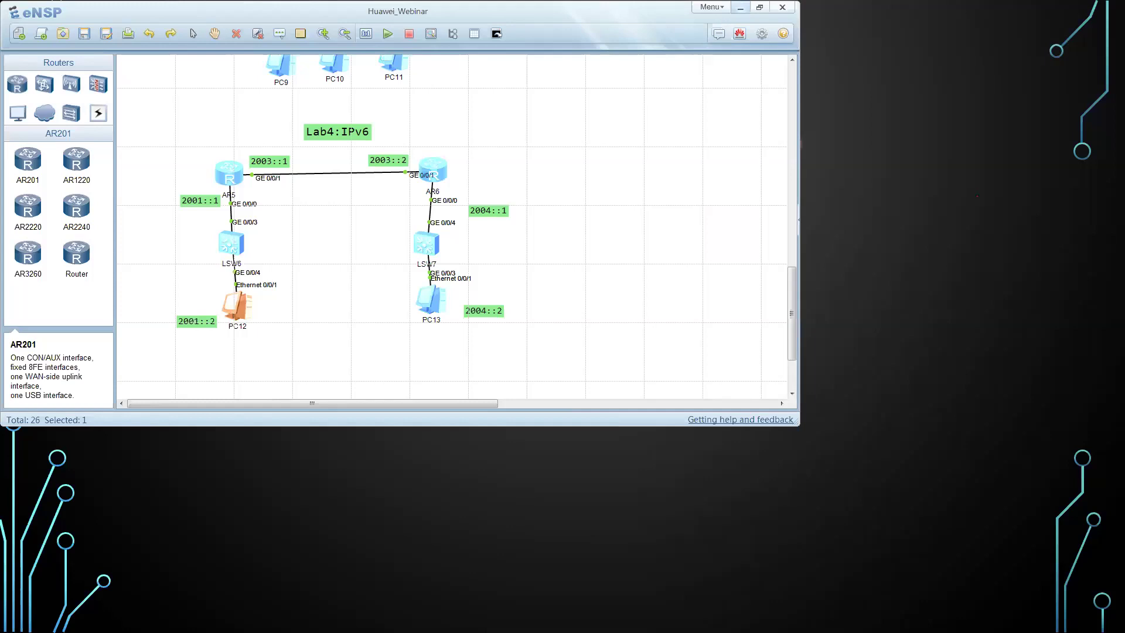
{"action": "left_click", "coordinate": [738, 8]}
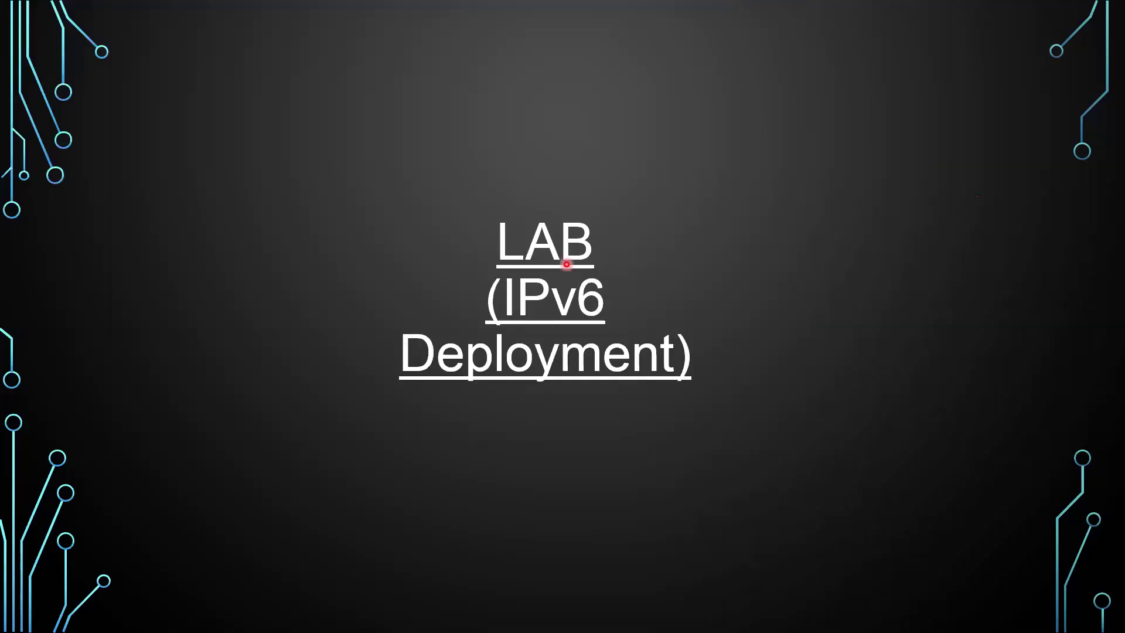